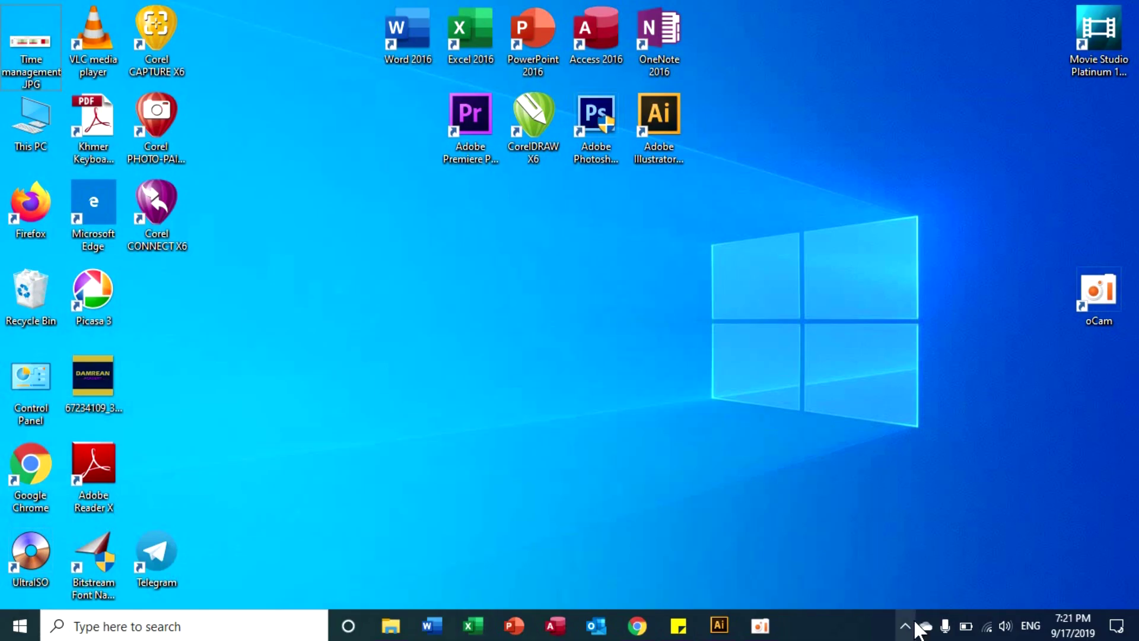
Refresh the Windows desktop several times, then bring the Illustrator window to the front.
right_click(732, 322)
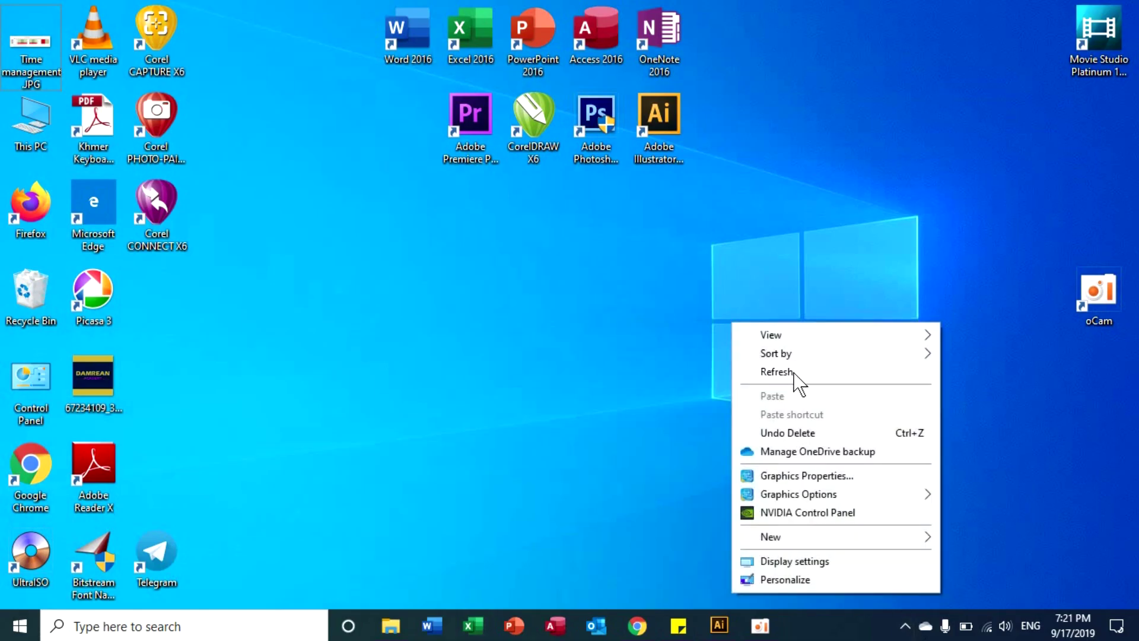
left_click(794, 369)
right_click(696, 272)
left_click(773, 323)
right_click(687, 286)
left_click(753, 339)
right_click(725, 290)
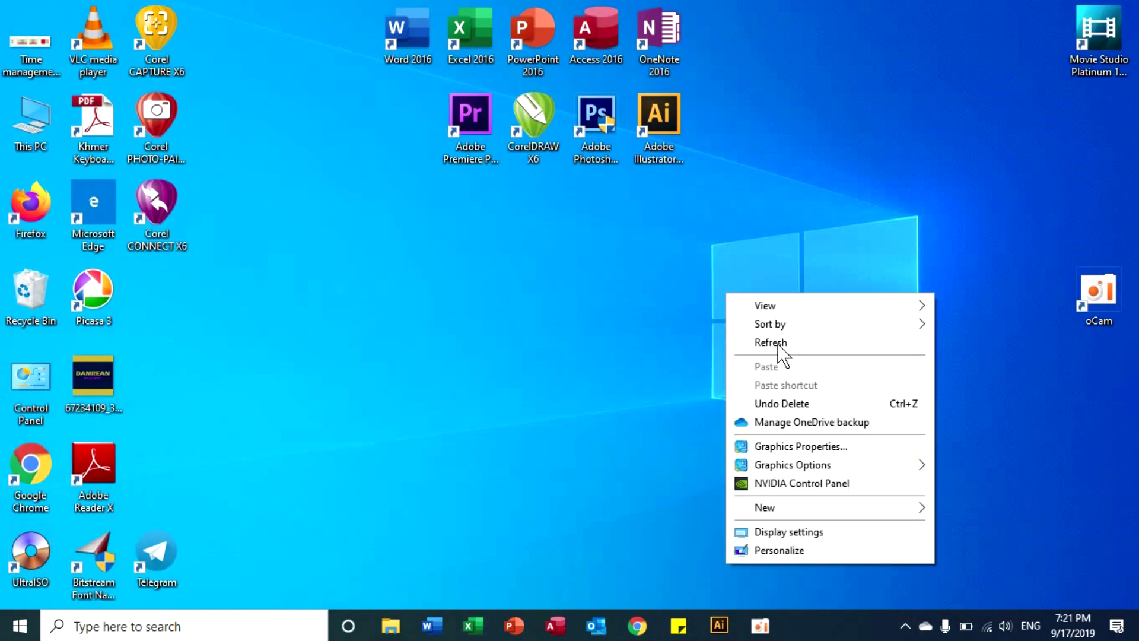
left_click(777, 344)
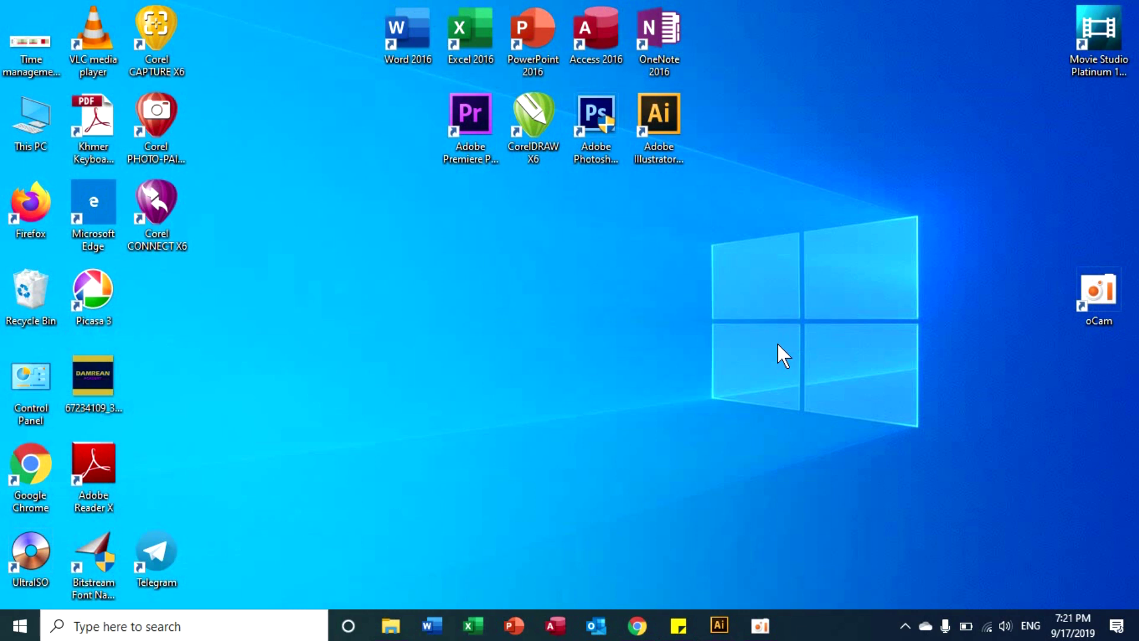
left_click(719, 625)
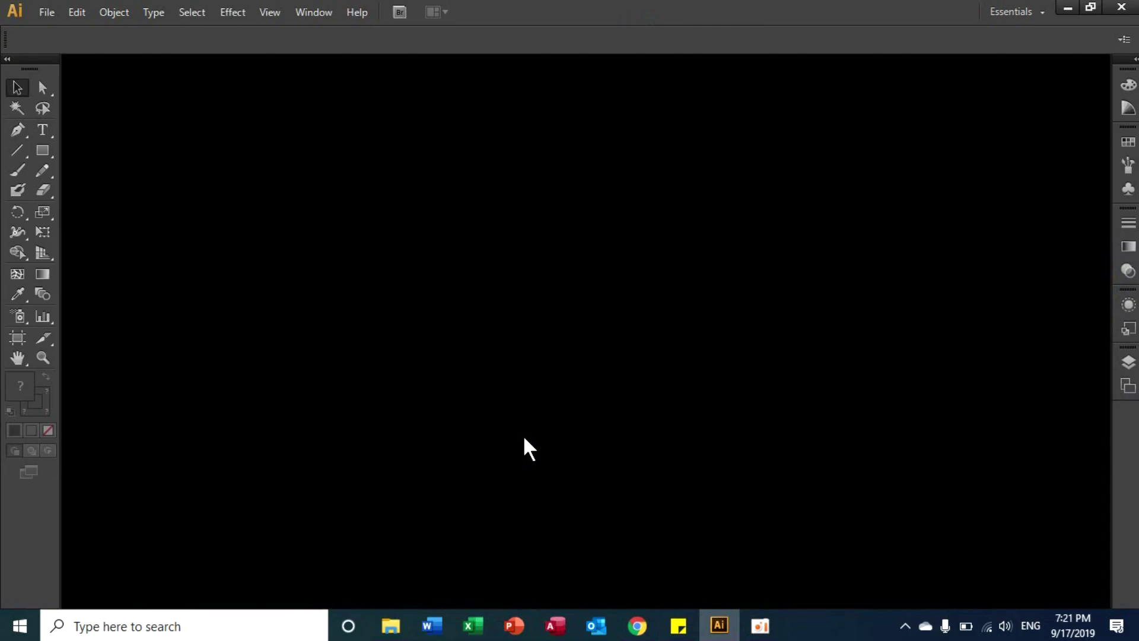
Open the New Document dialog from the File menu.
left_click(52, 8)
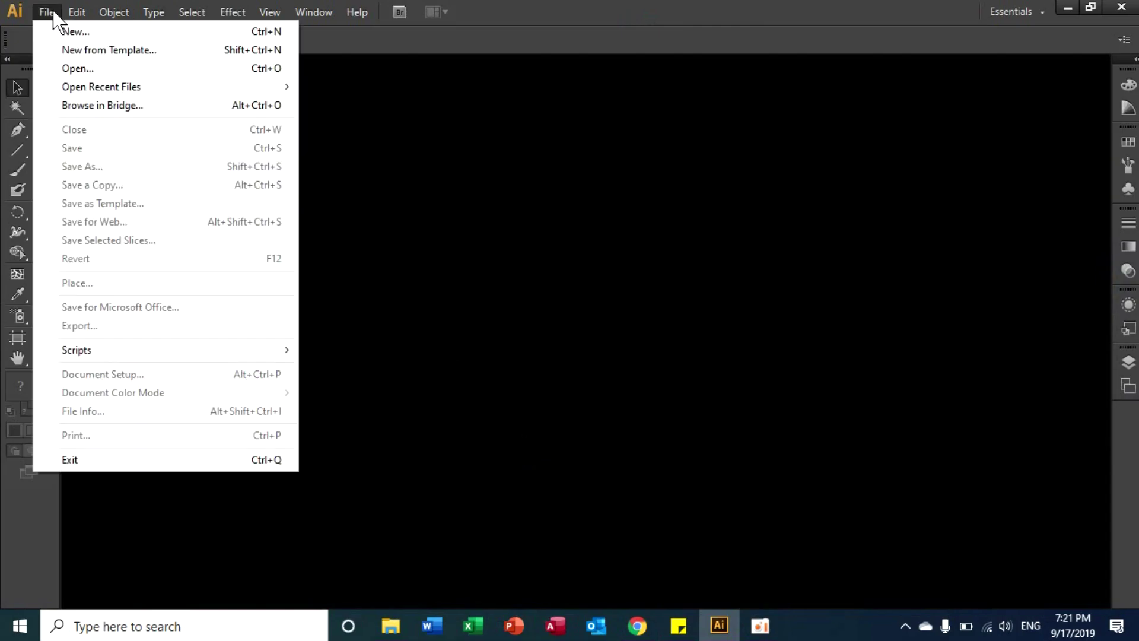
left_click(117, 34)
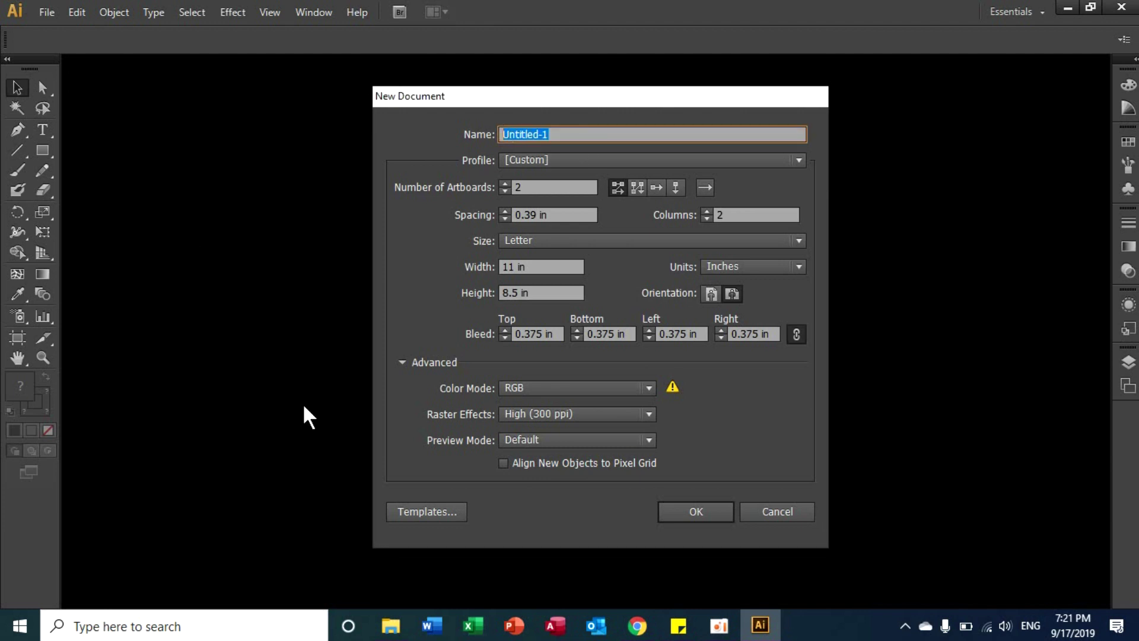
Name the document 'Create business card Part 9' and enter the noted 3.5 in width.
key("BackSpace")
type("Create business card")
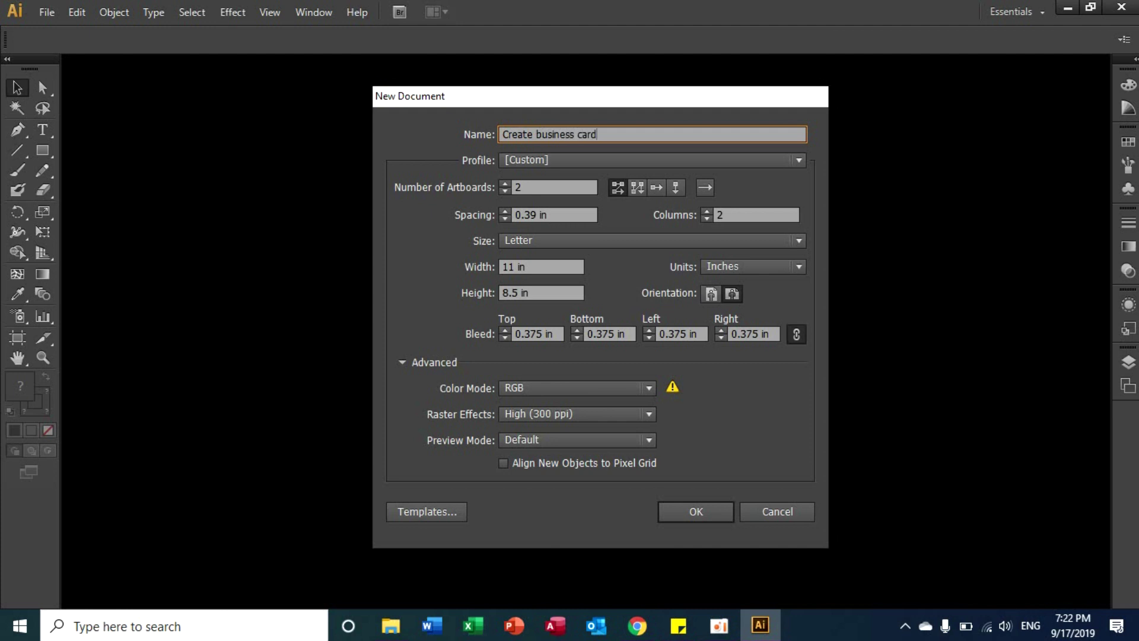
type(" Part 9")
left_click(551, 187)
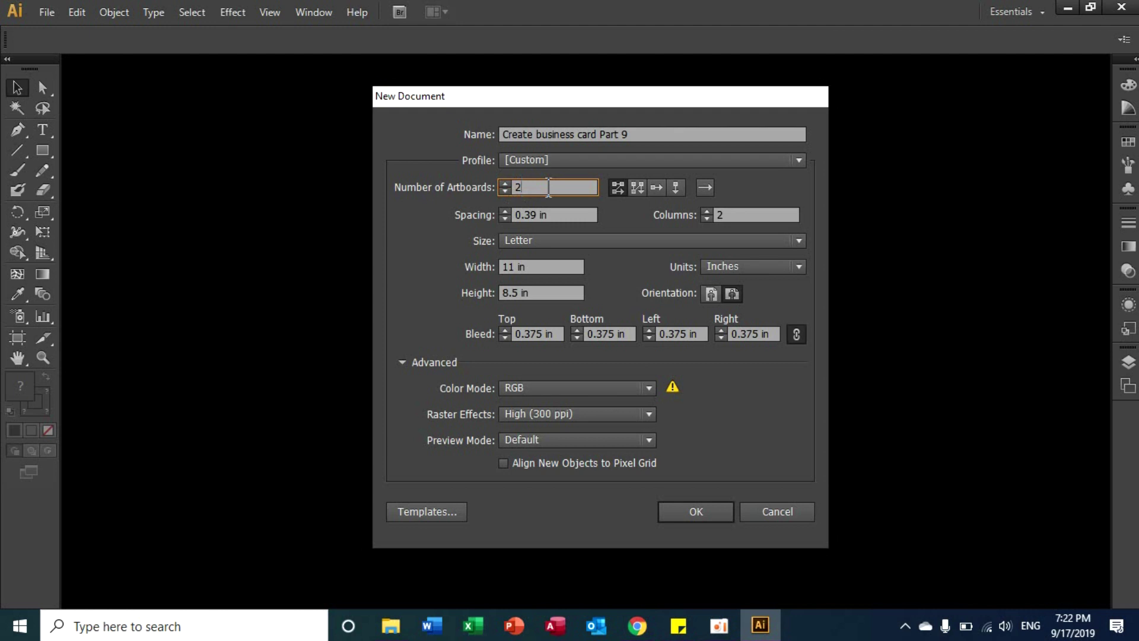
left_click(541, 267)
left_click_drag(553, 267, 456, 267)
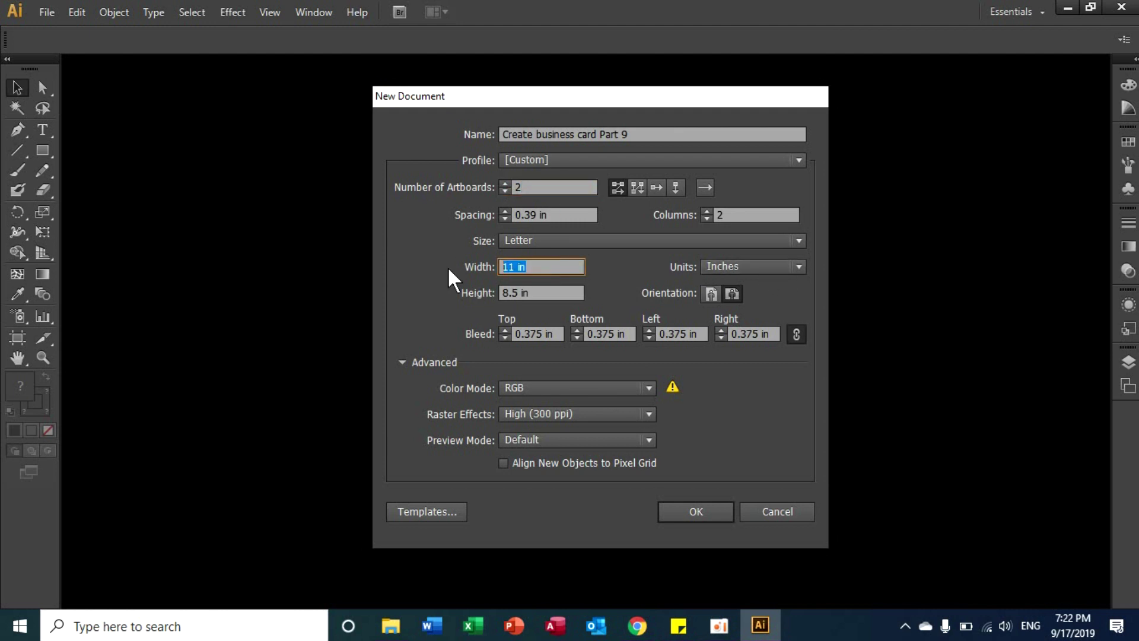
left_click(679, 628)
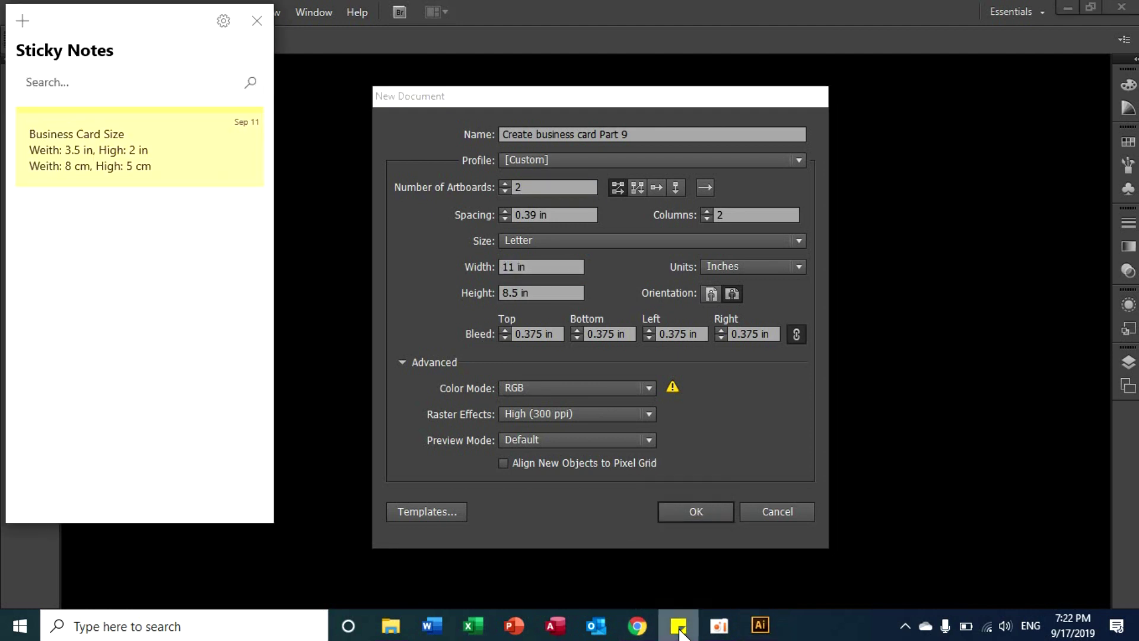
left_click(679, 627)
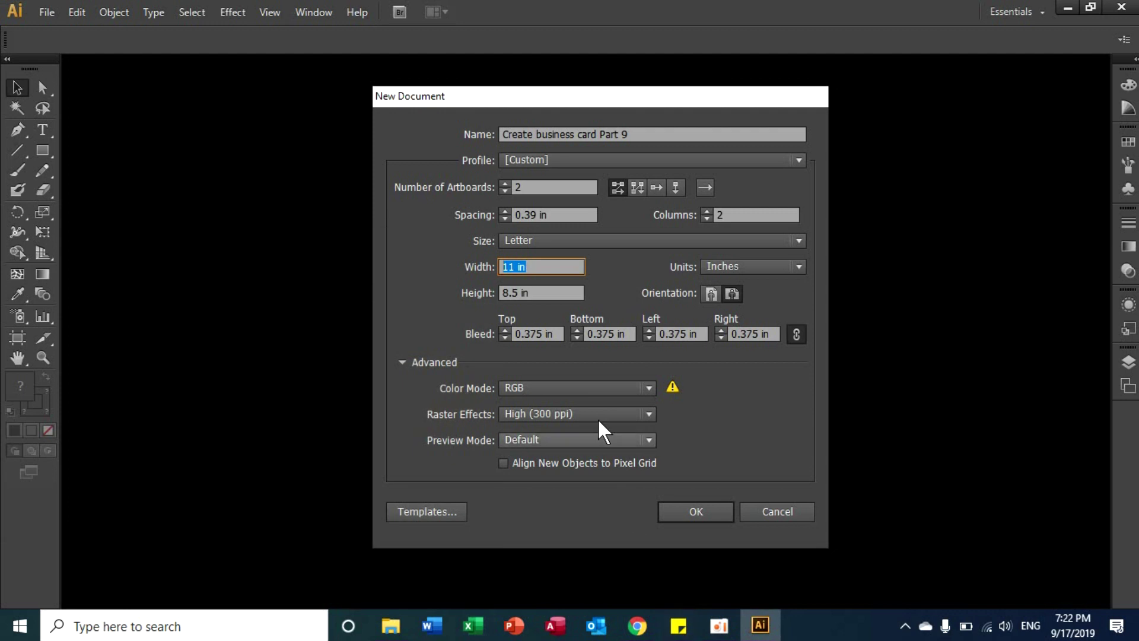
type("3.5")
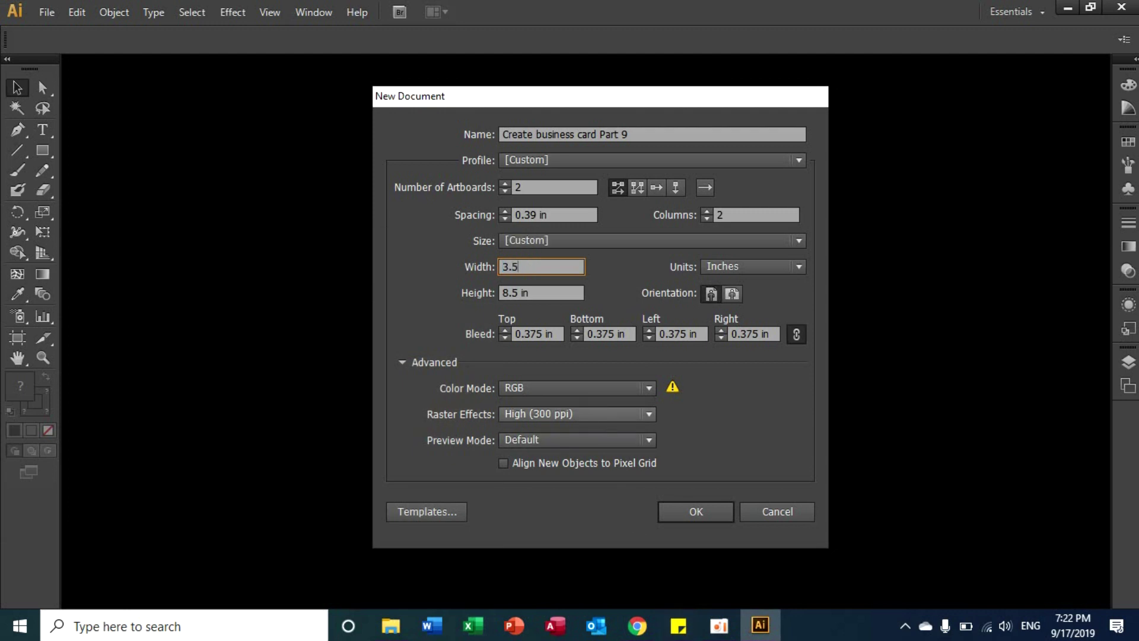
Set height to 2 in with landscape orientation and create the document.
key("Tab")
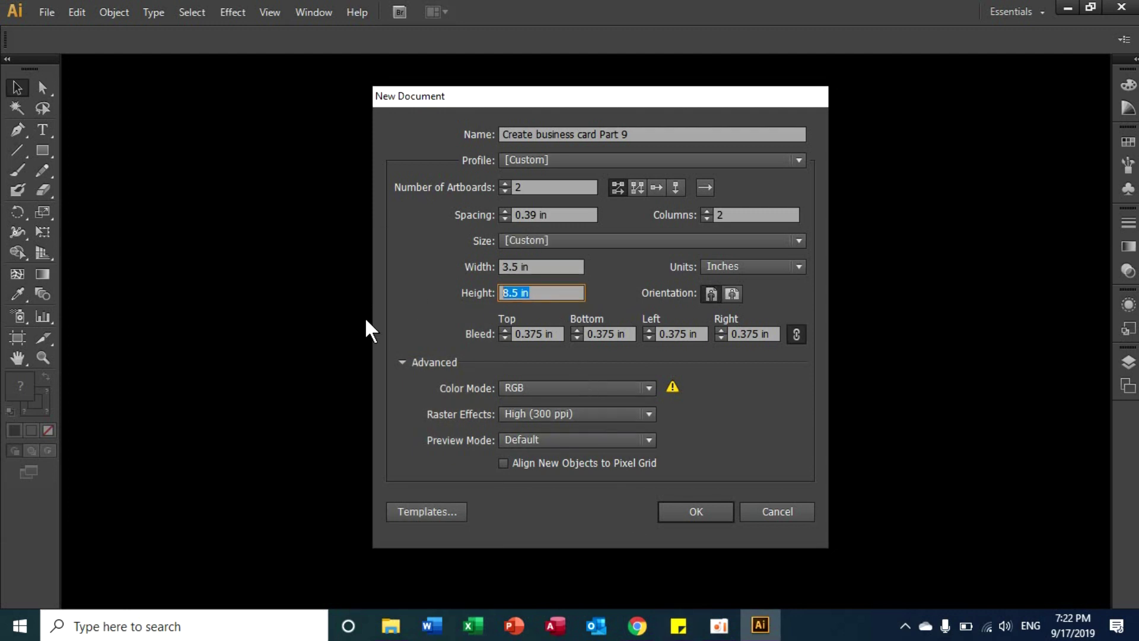
type("2")
left_click(731, 295)
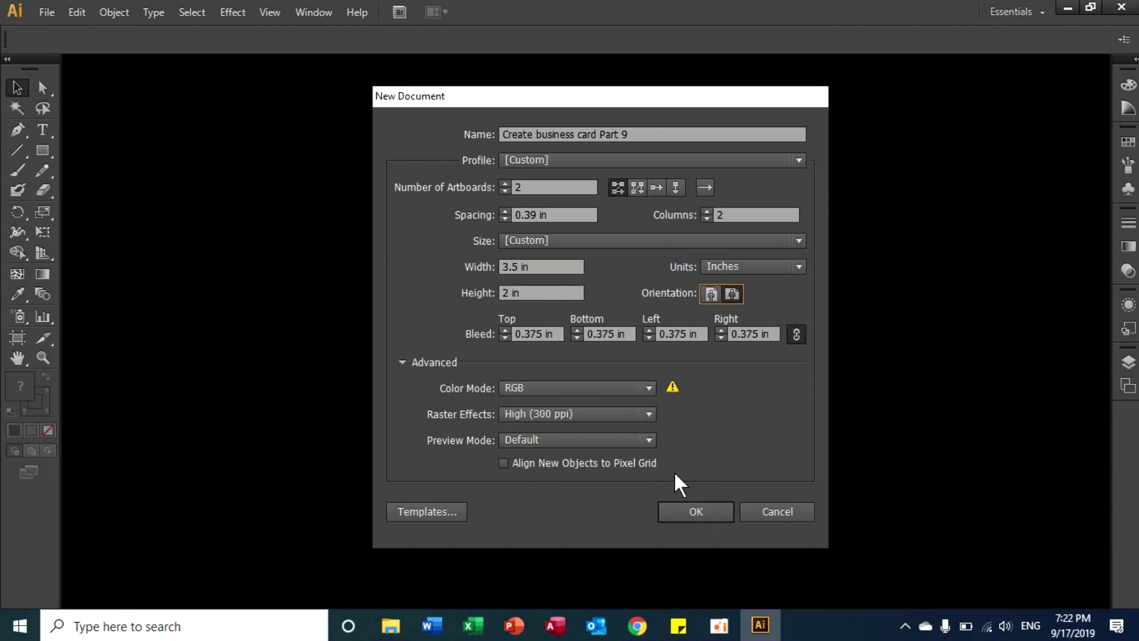
left_click(695, 510)
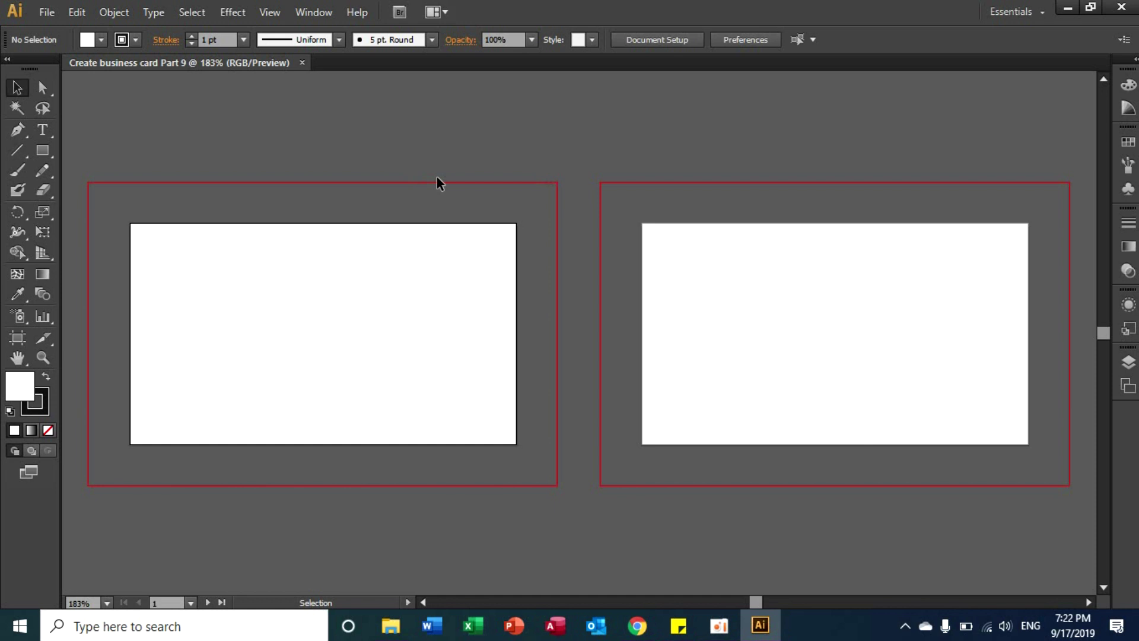
Set a 0.125 in bleed on all sides in Document Setup.
left_click(669, 40)
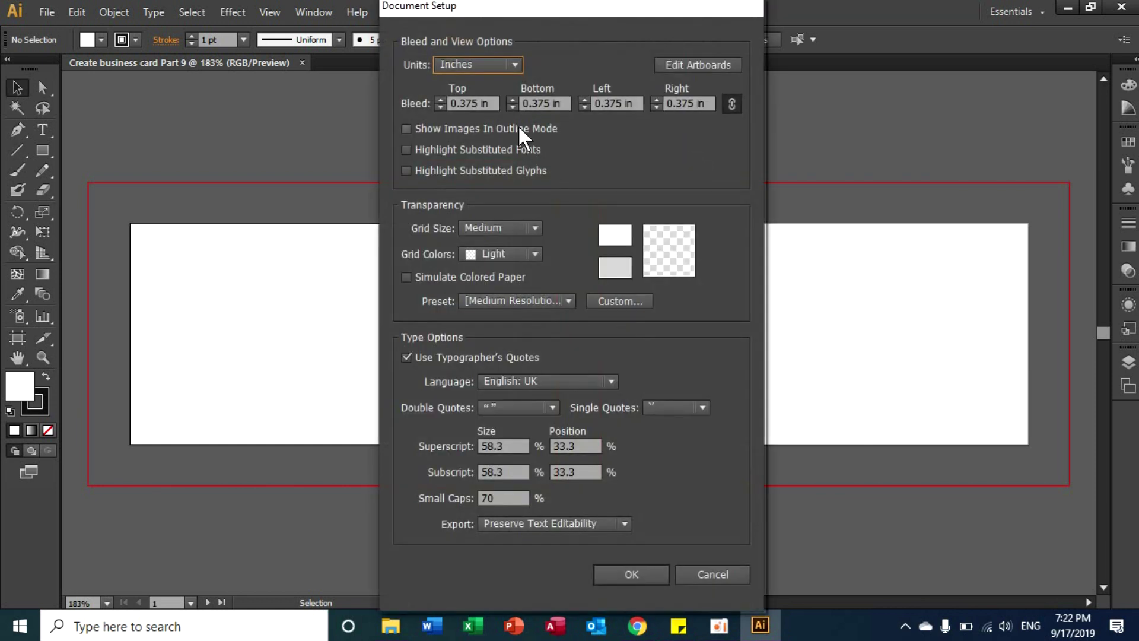
left_click(440, 106)
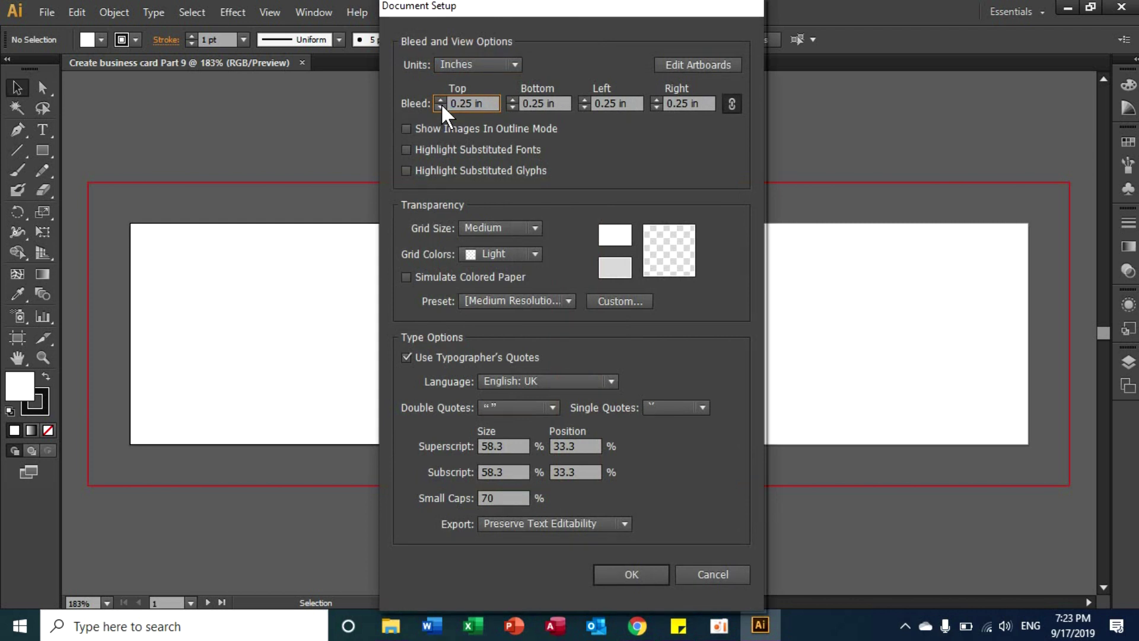
left_click(440, 105)
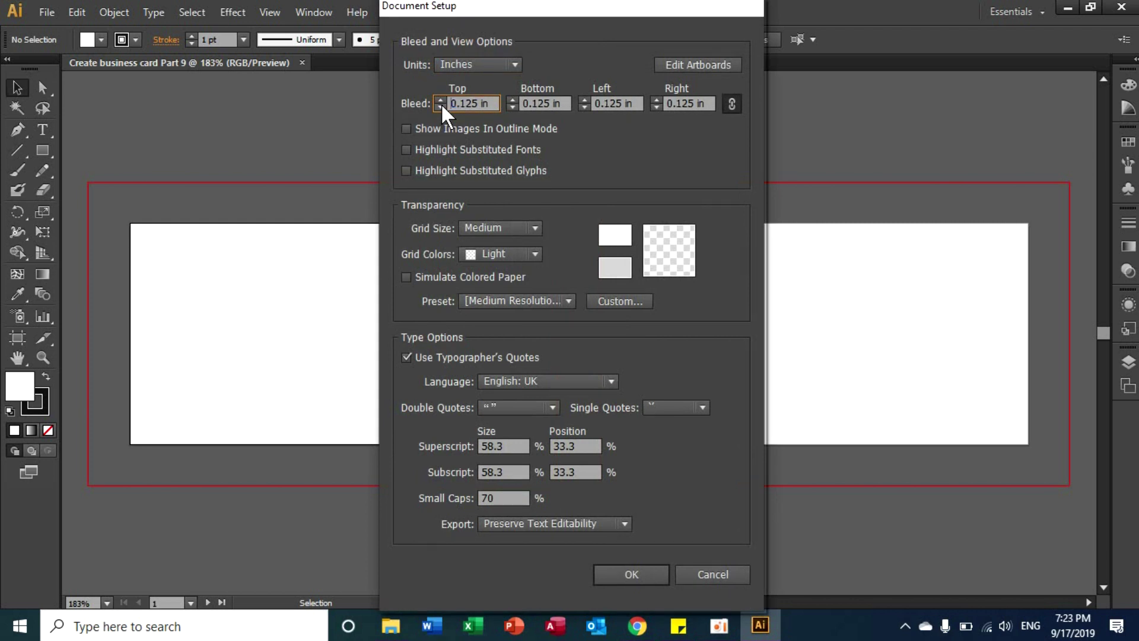
left_click(630, 573)
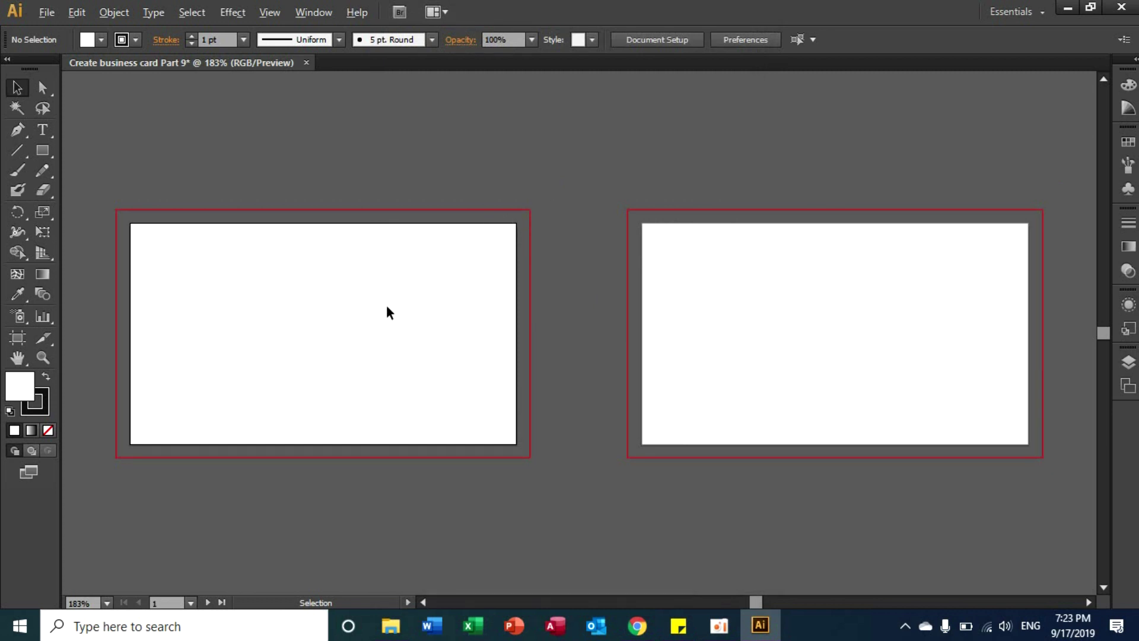
key("alt")
Add a 'Front' text label above the left card, removing a stray empty text point.
left_click(46, 131)
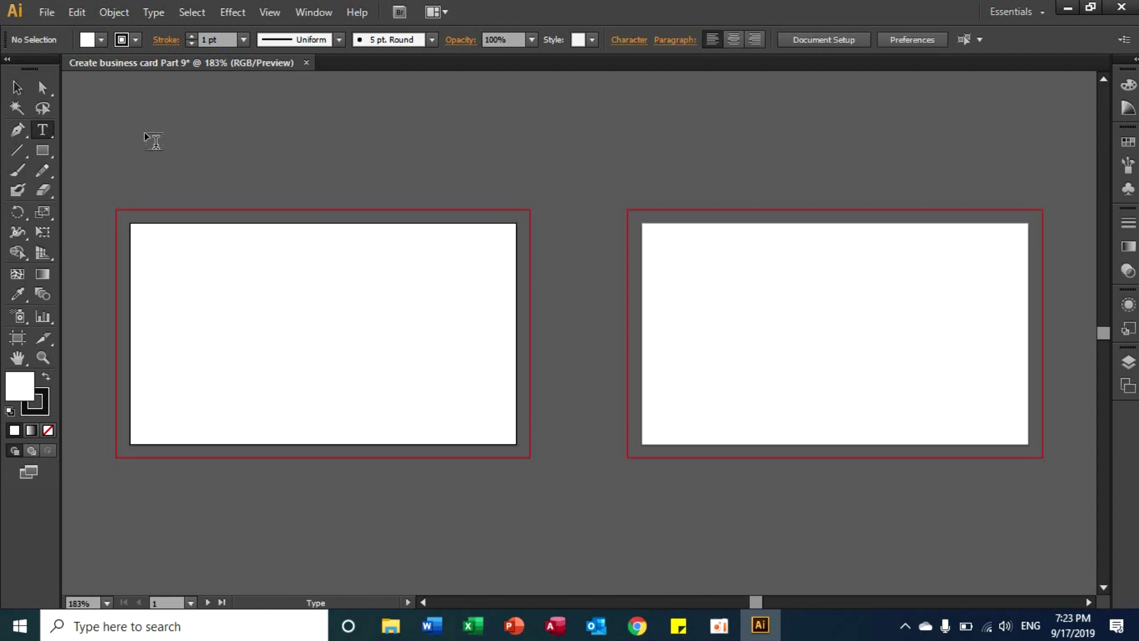
left_click(250, 166)
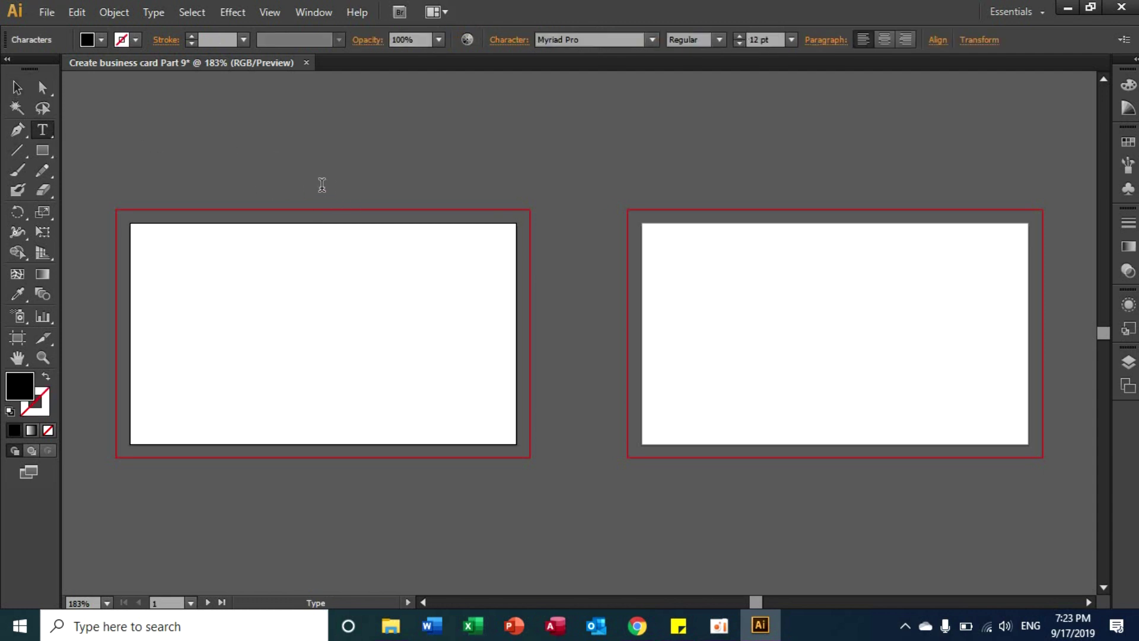
type("Front")
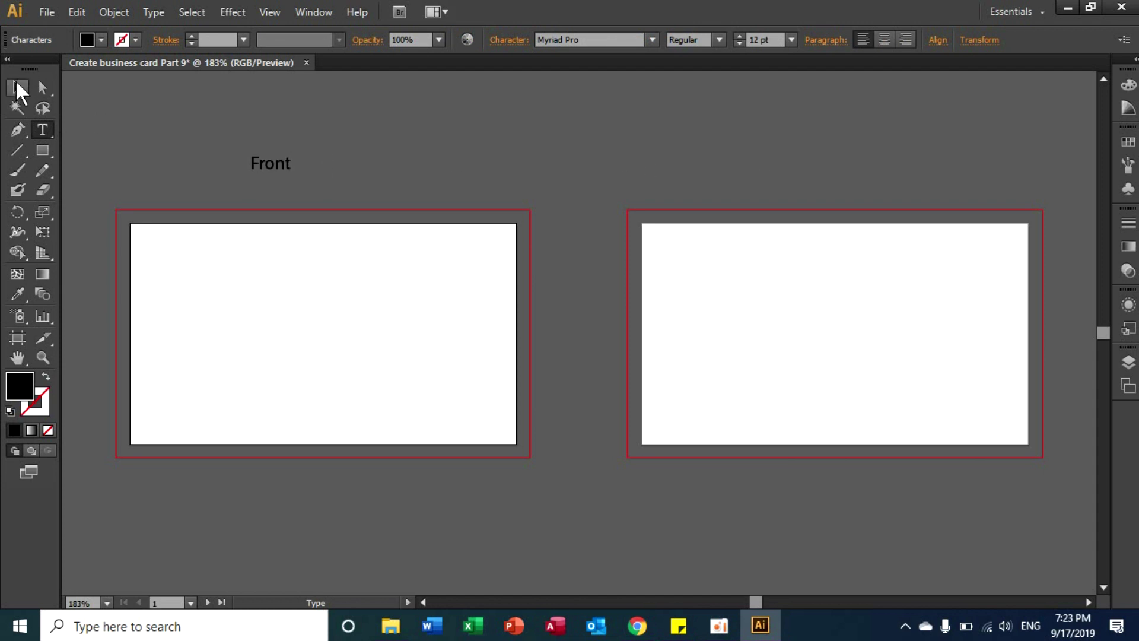
left_click(16, 87)
left_click(43, 129)
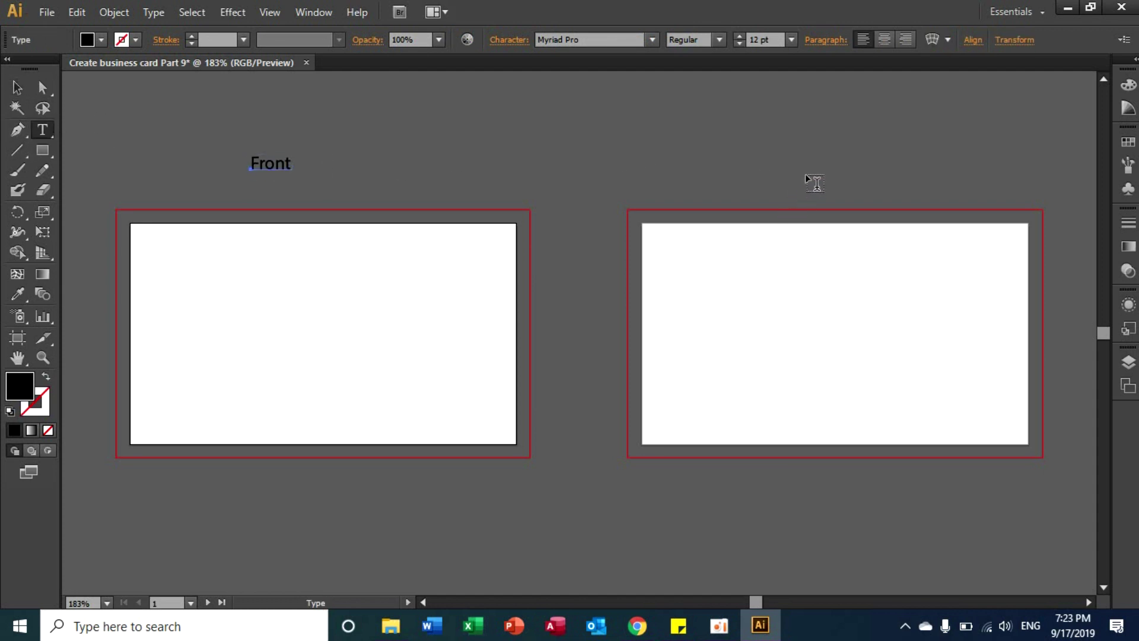
left_click(820, 190)
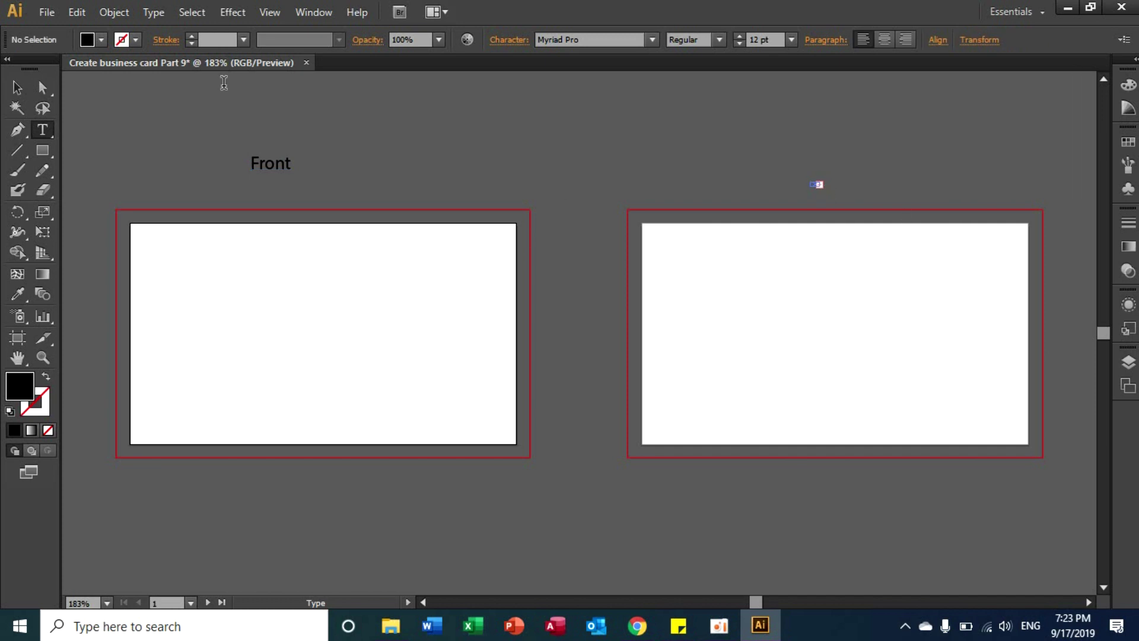
left_click(16, 87)
left_click_drag(781, 172, 836, 190)
left_click(836, 190)
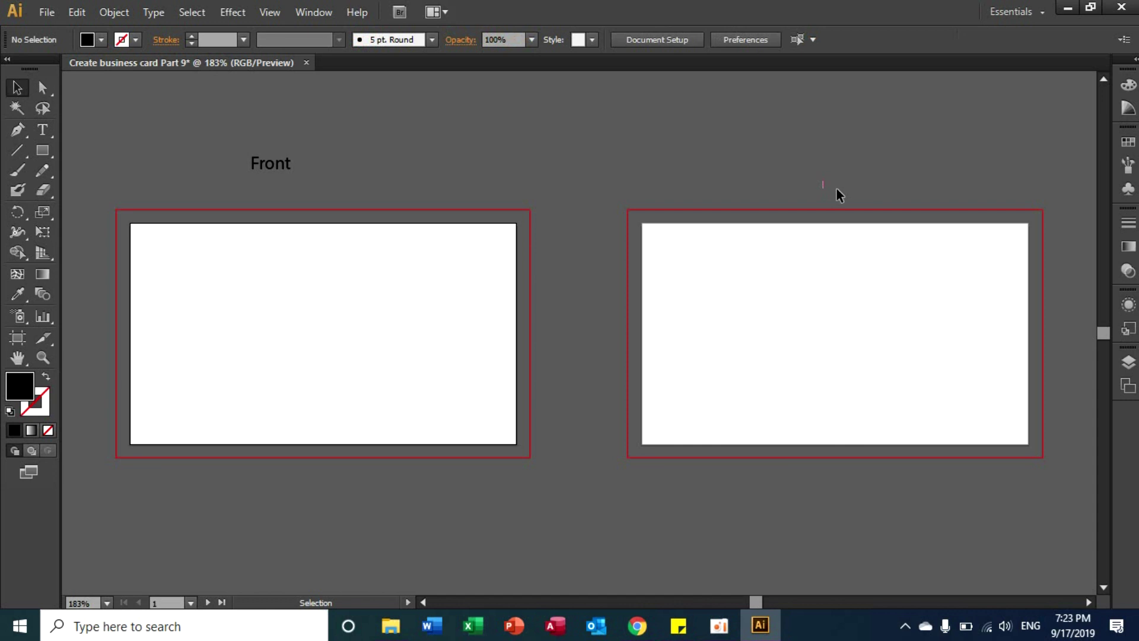
Duplicate the Front label above the right card and change it to 'Back'.
left_click(45, 90)
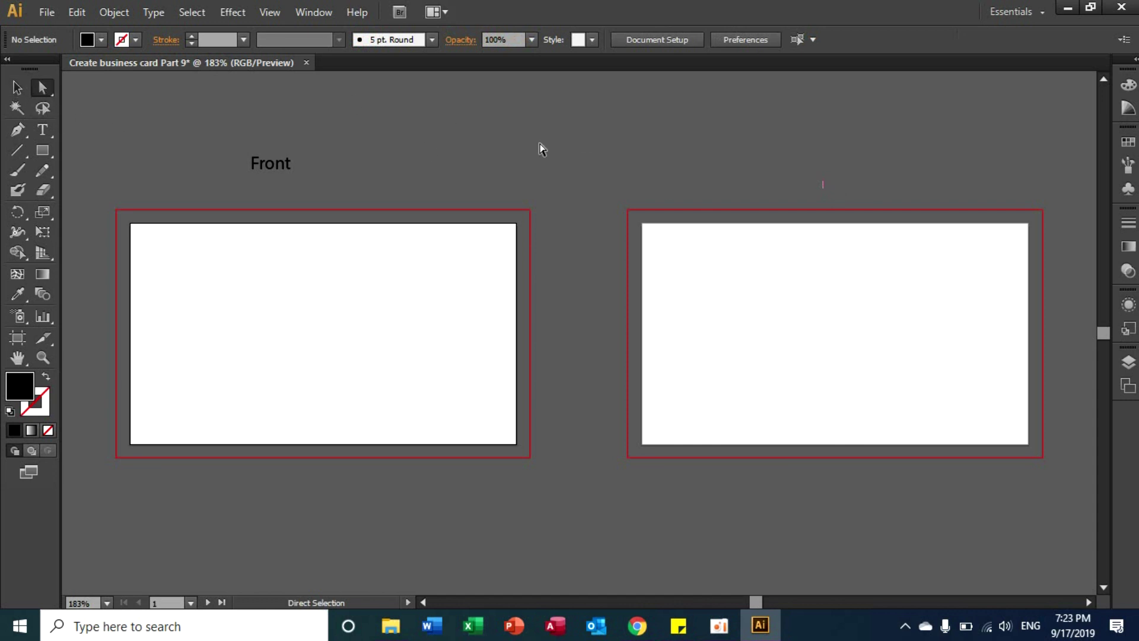
left_click(274, 160)
key("alt")
left_click_drag(423, 168, 828, 179)
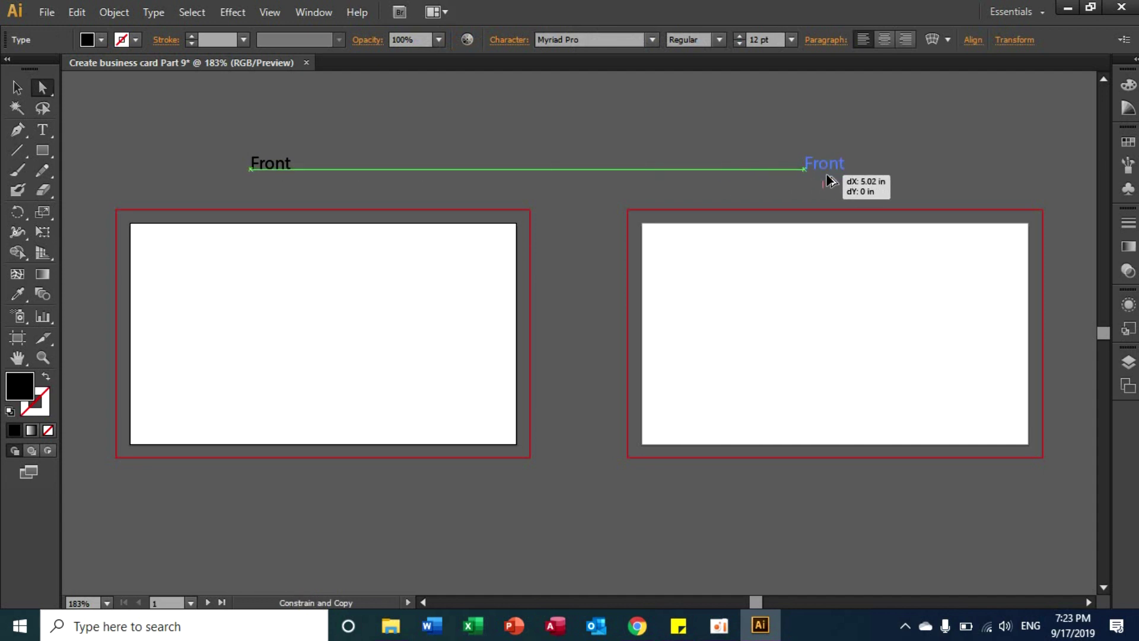
left_click_drag(828, 179, 841, 179)
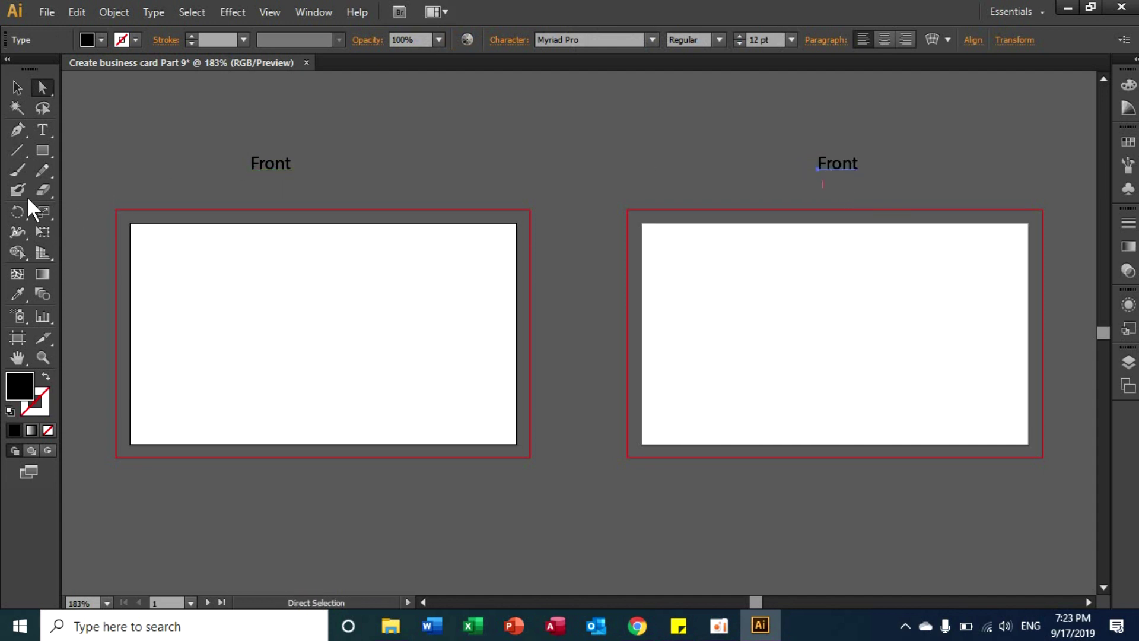
left_click(42, 130)
left_click(853, 165)
key("BackSpace")
key("BackSpace")
key("BackSpace")
key("BackSpace")
key("BackSpace")
type("Back")
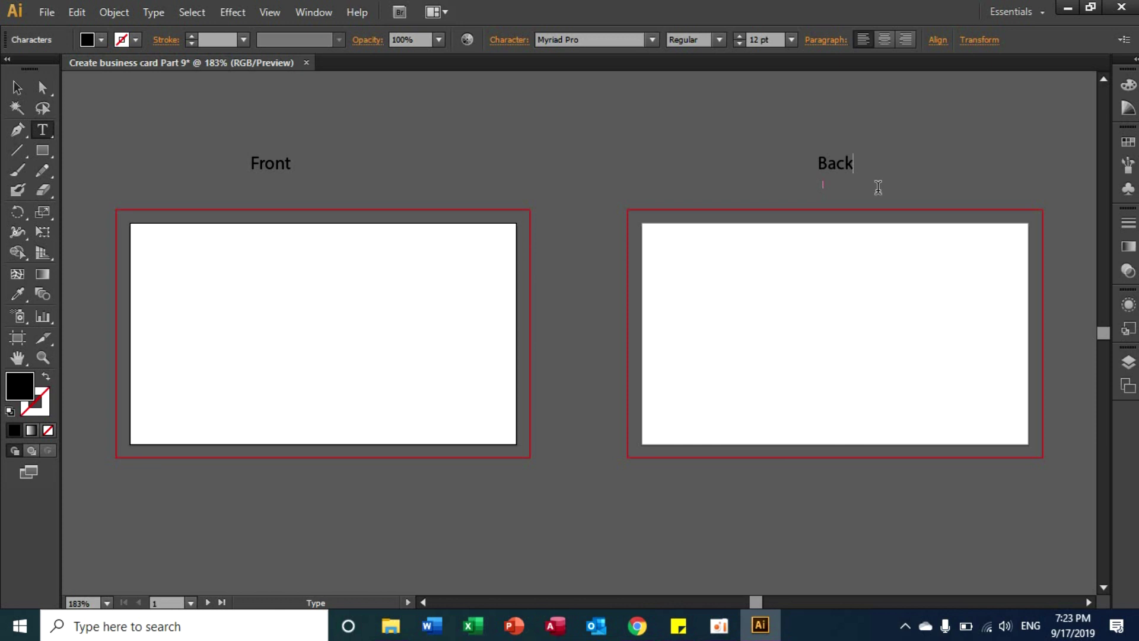
left_click(17, 88)
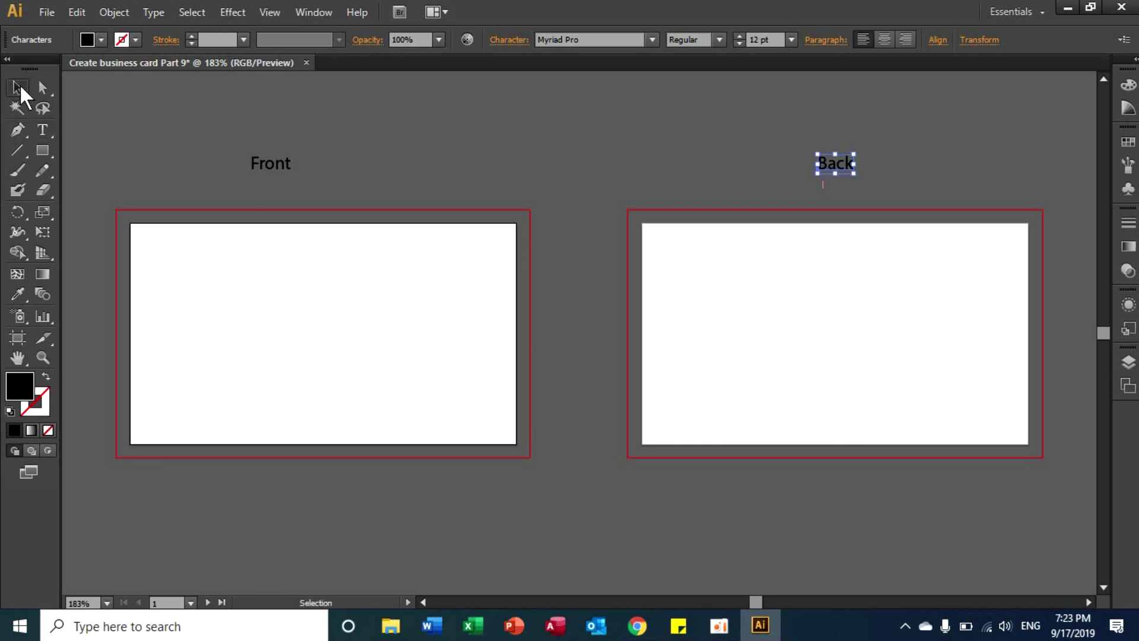
left_click(584, 152)
Make both Front and Back labels white and Bold.
left_click_drag(215, 112, 905, 196)
left_click(102, 39)
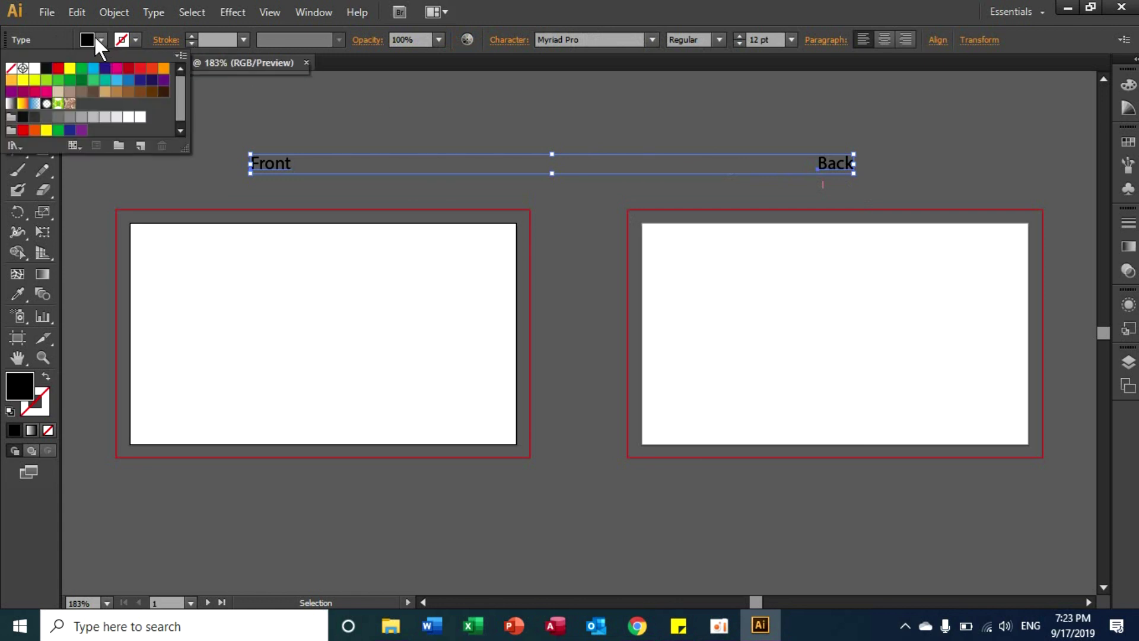
left_click(34, 68)
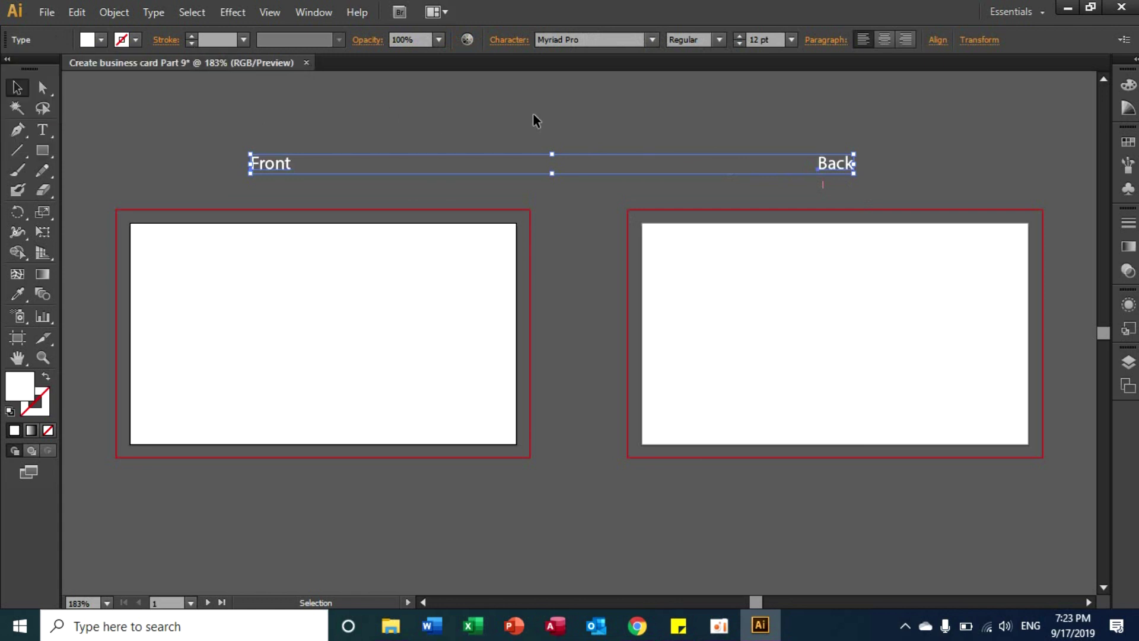
left_click(719, 39)
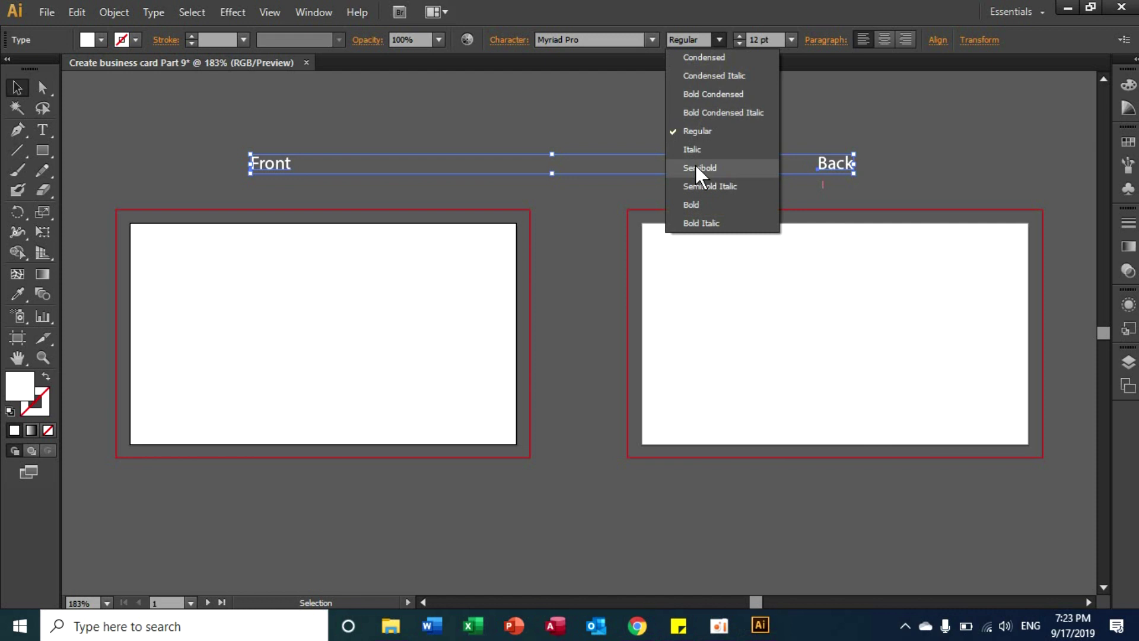
left_click(693, 207)
left_click(595, 141)
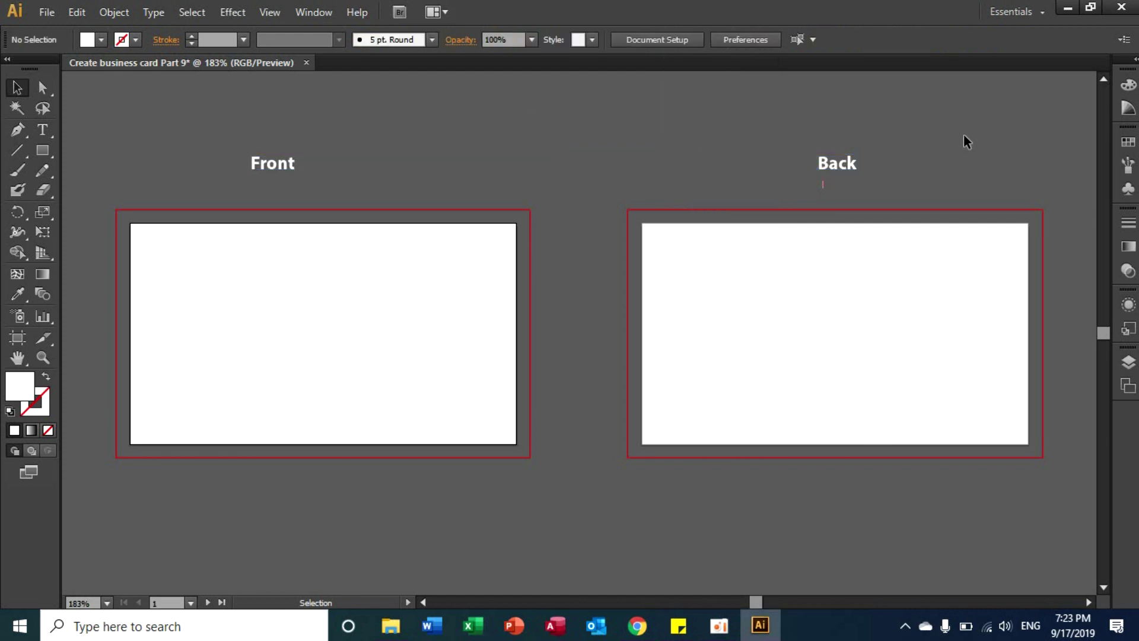
left_click_drag(221, 118, 960, 186)
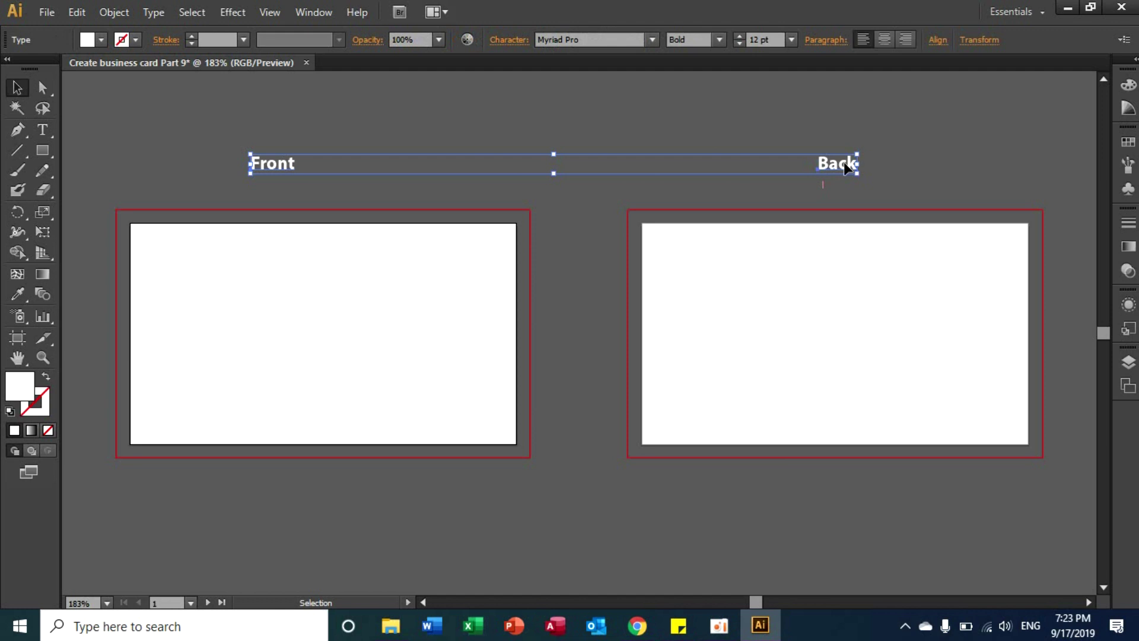
left_click(911, 148)
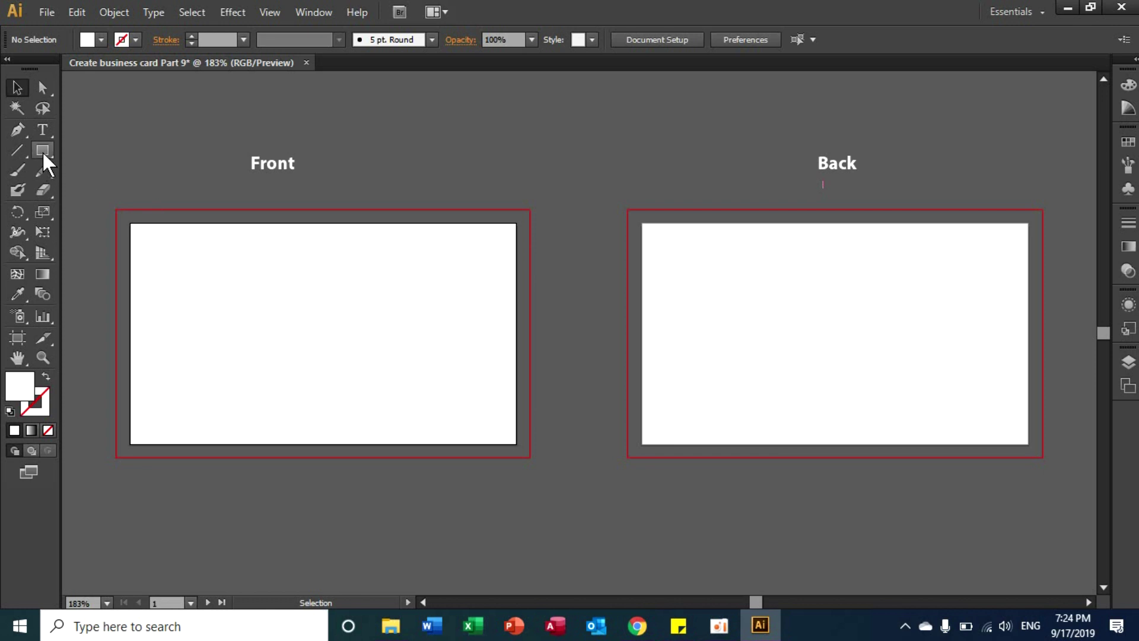
Draw a rectangle over the whole front card filled with tan C=30 M=50 Y=75 K=10.
left_click_drag(43, 152, 138, 151)
left_click(332, 279)
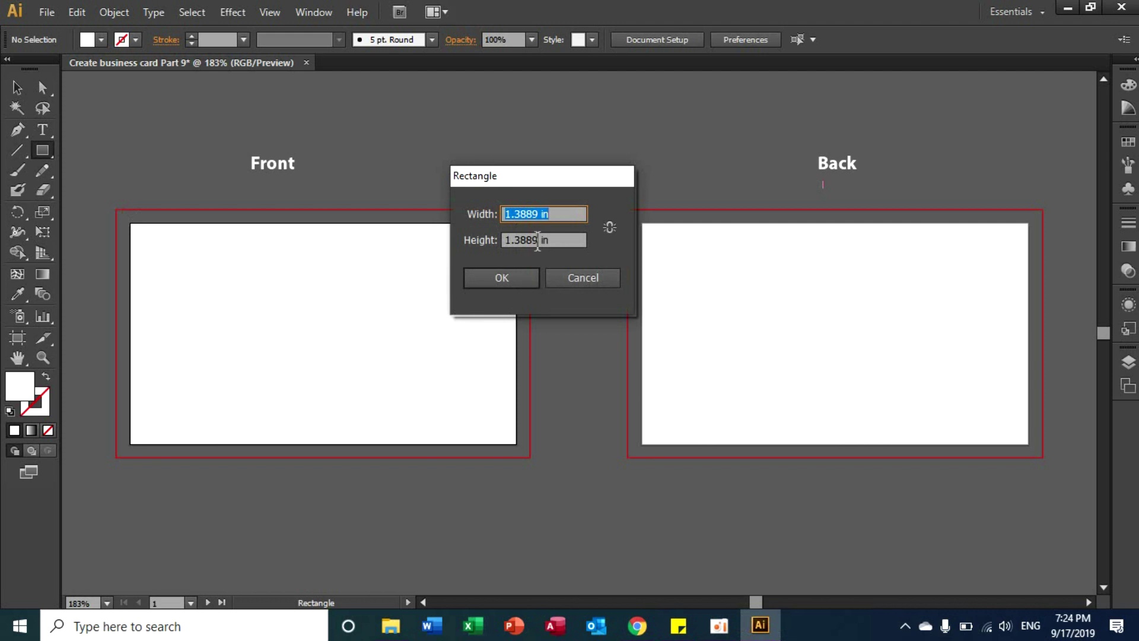
left_click(584, 279)
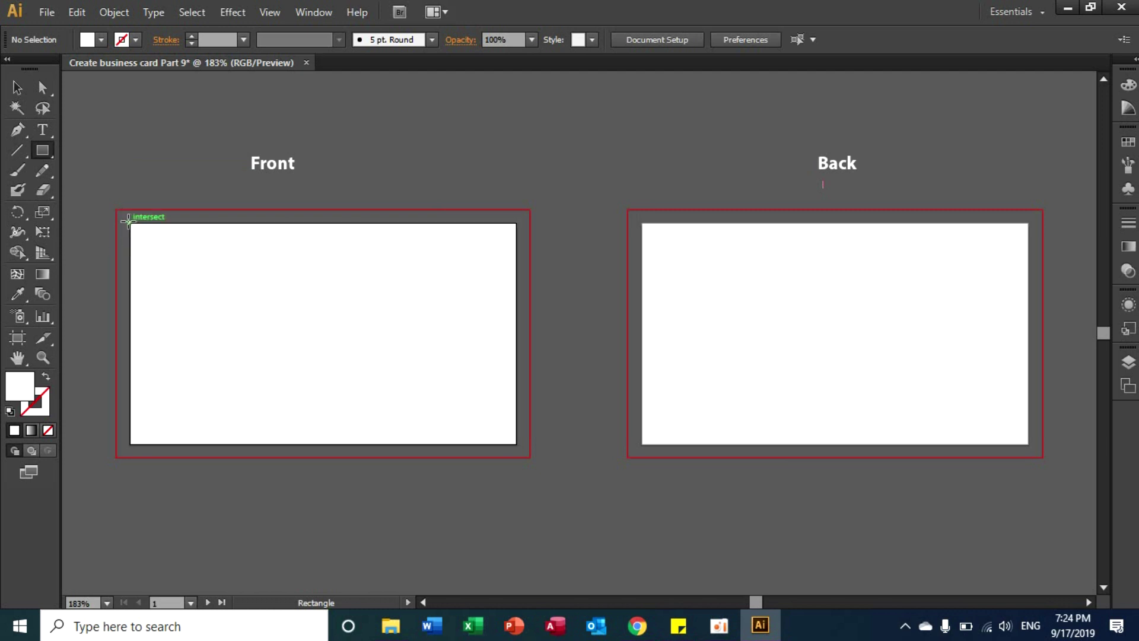
left_click_drag(129, 223, 515, 444)
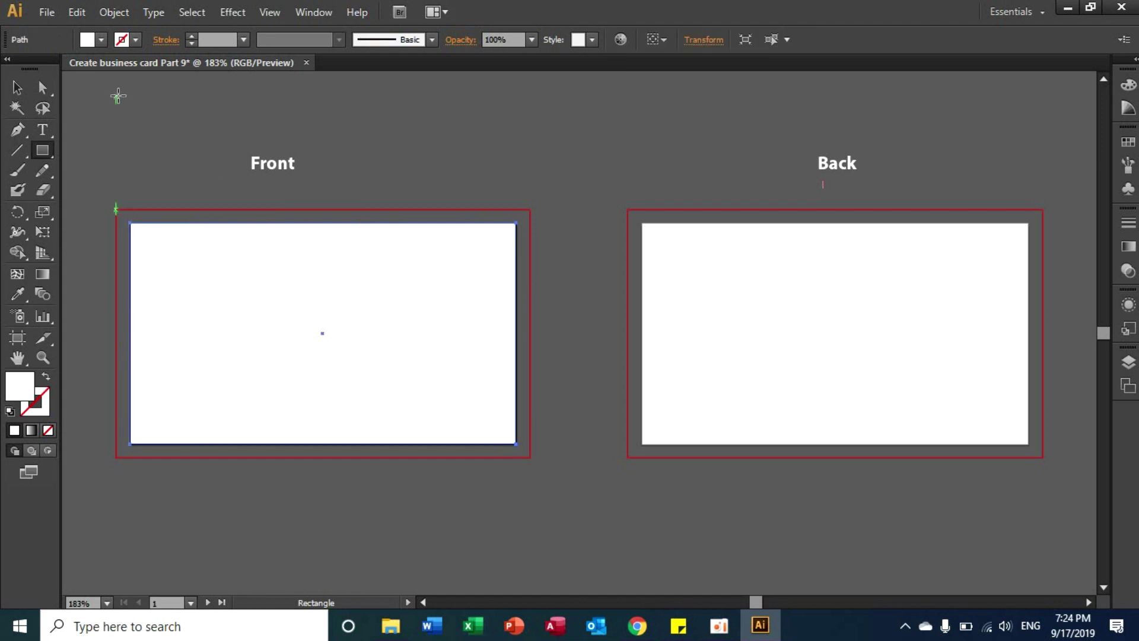
left_click(100, 40)
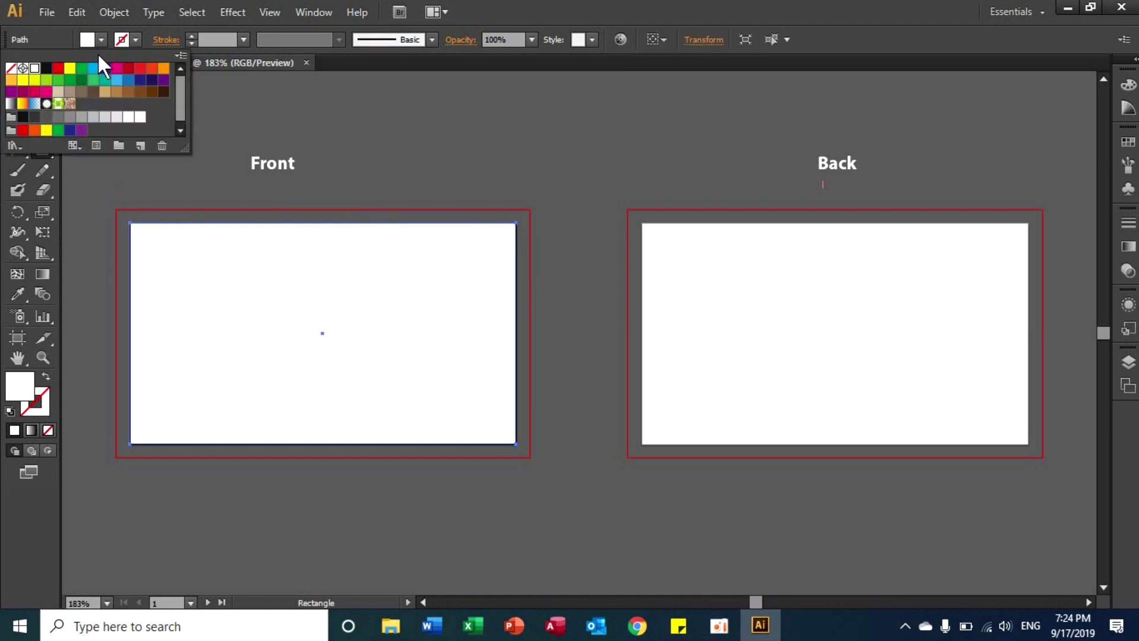
left_click(128, 93)
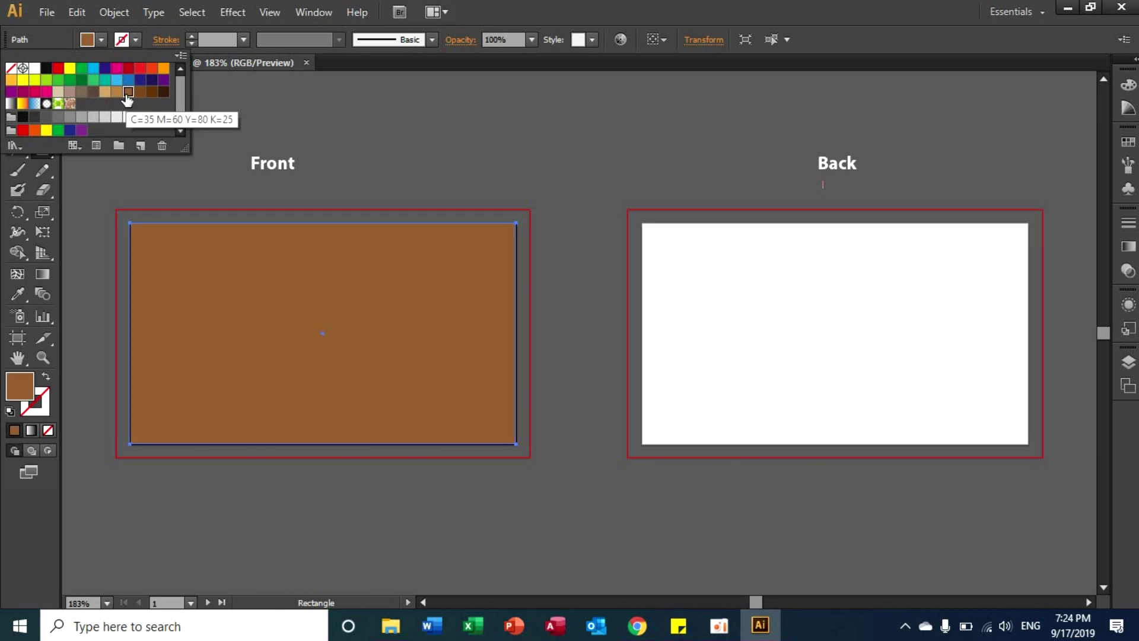
left_click(140, 93)
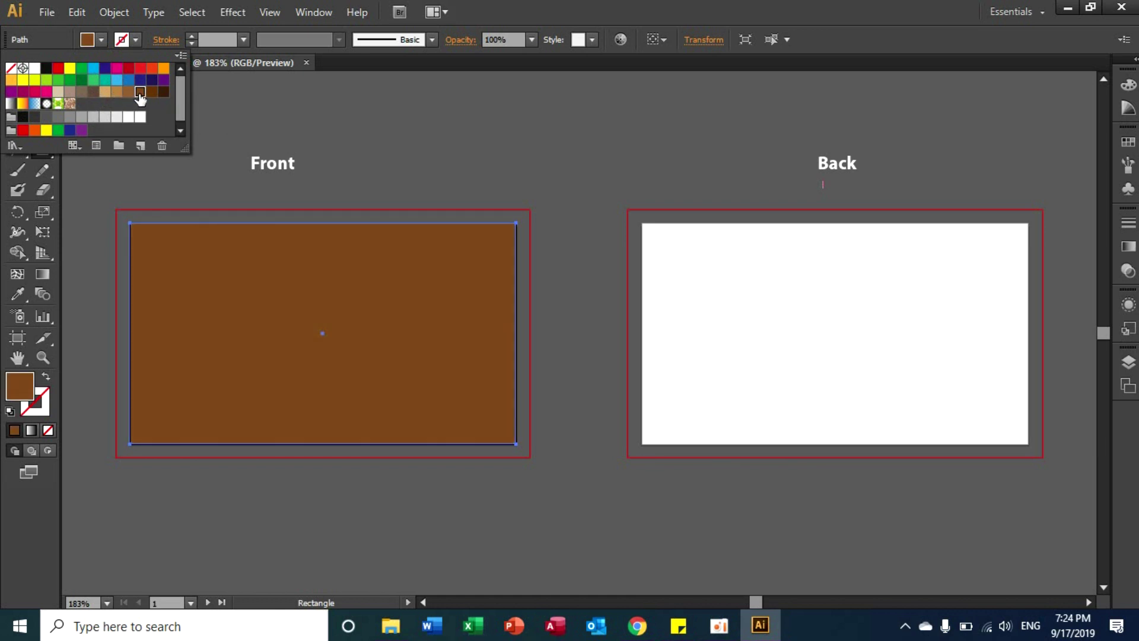
left_click(117, 93)
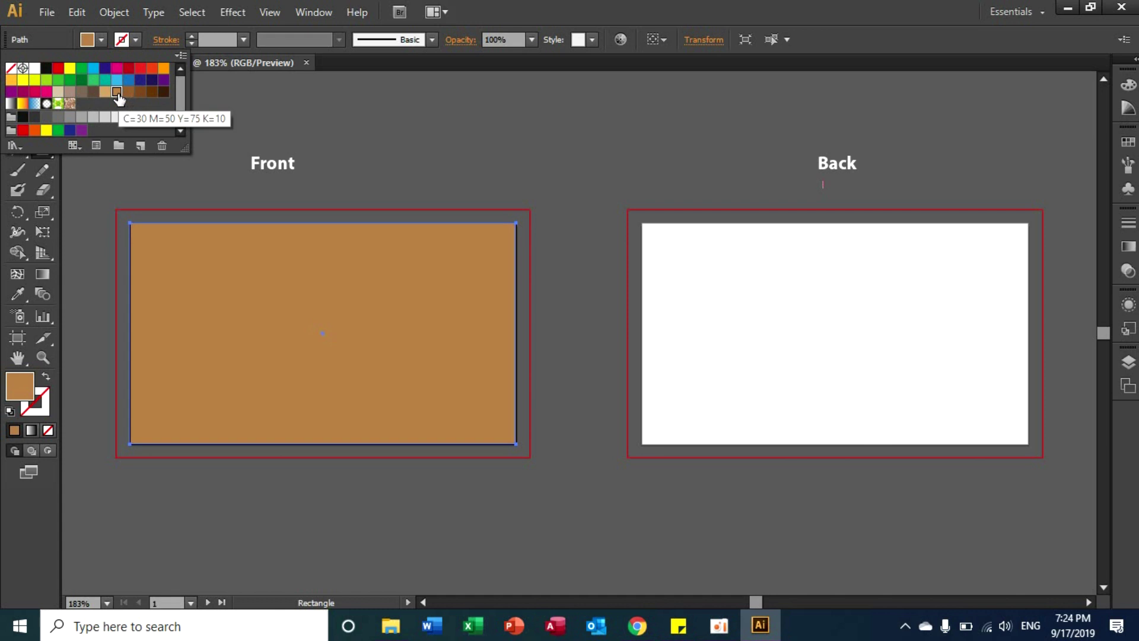
left_click(822, 6)
left_click(17, 88)
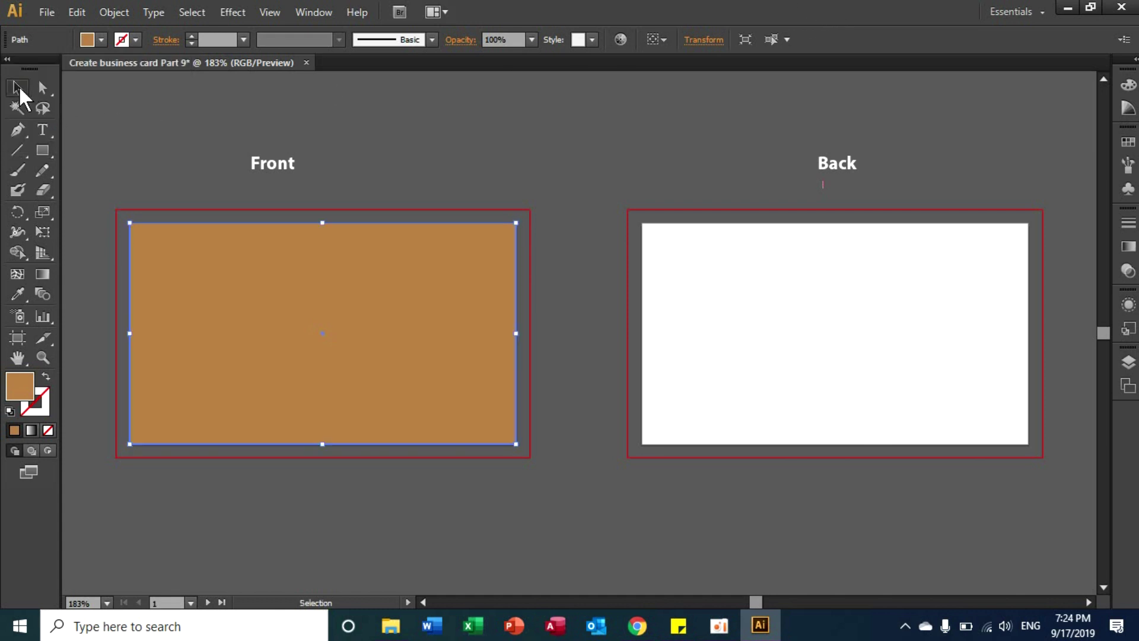
left_click(548, 153)
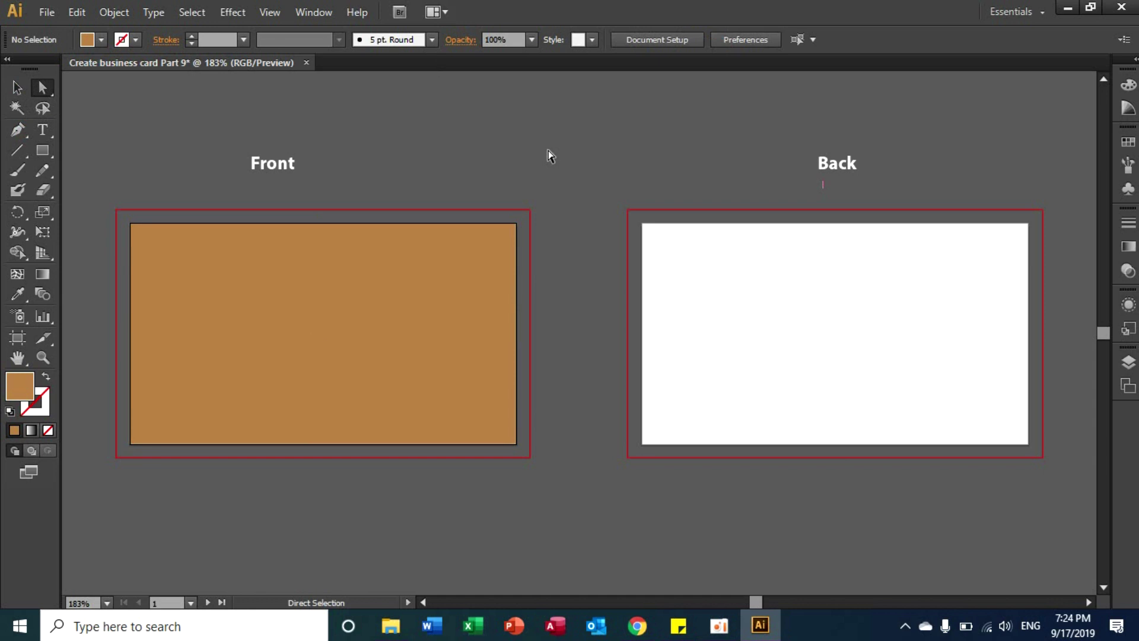
Open around logo.png from D: > Computer Center > FirstPlace Consulting > FirstPlace Logo.
left_click(373, 287)
left_click(412, 178)
left_click(46, 12)
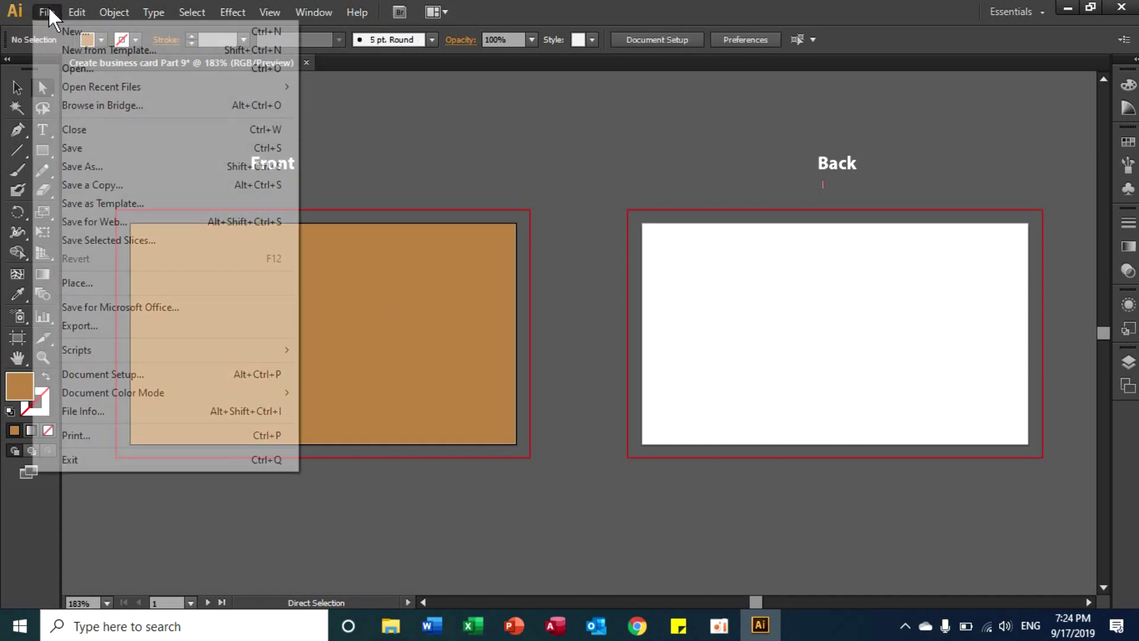
left_click(83, 68)
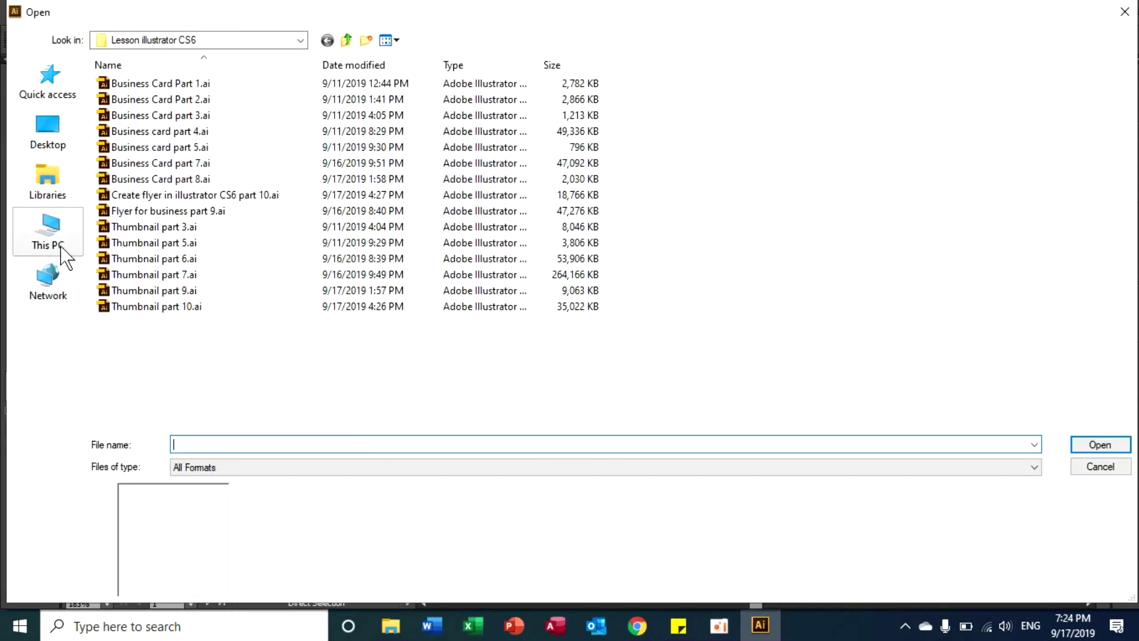
left_click(48, 234)
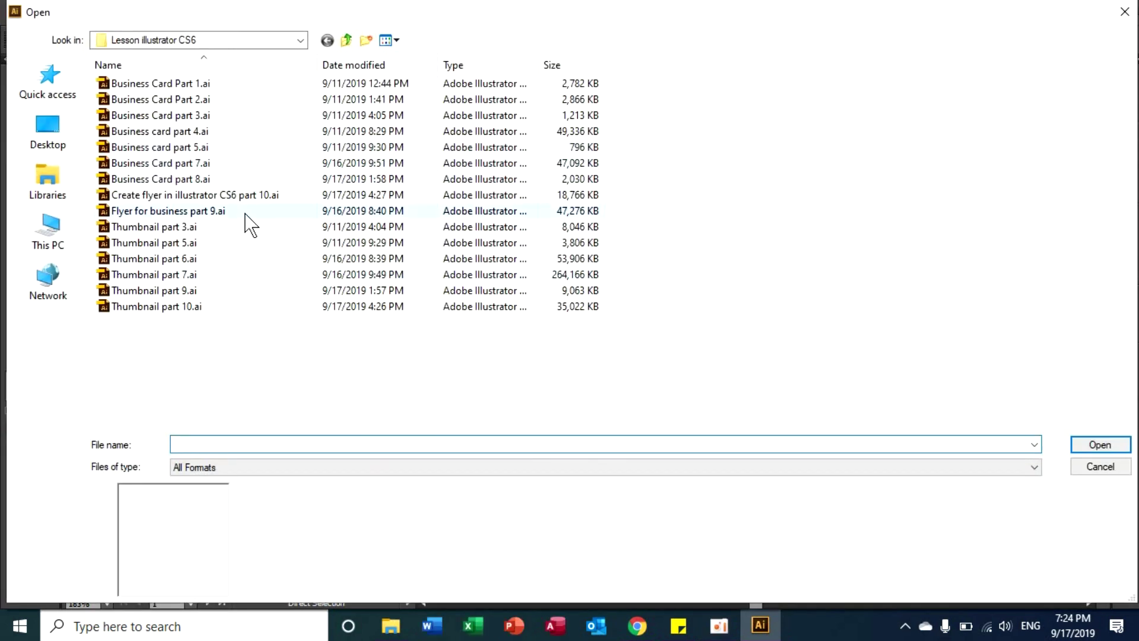
double_click(377, 213)
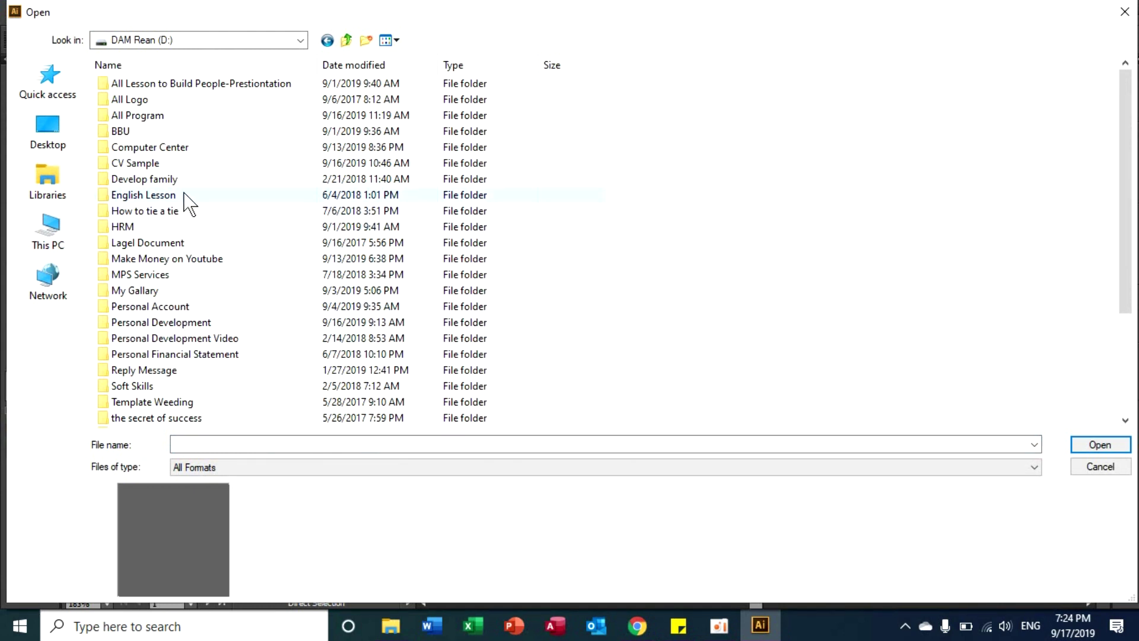
double_click(176, 148)
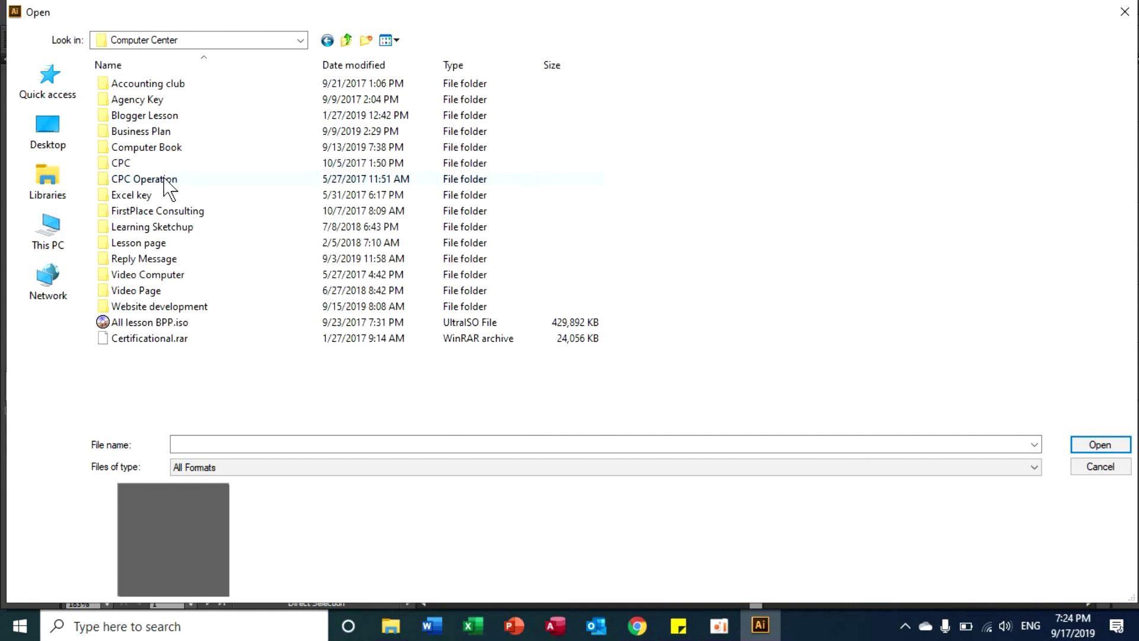
double_click(176, 211)
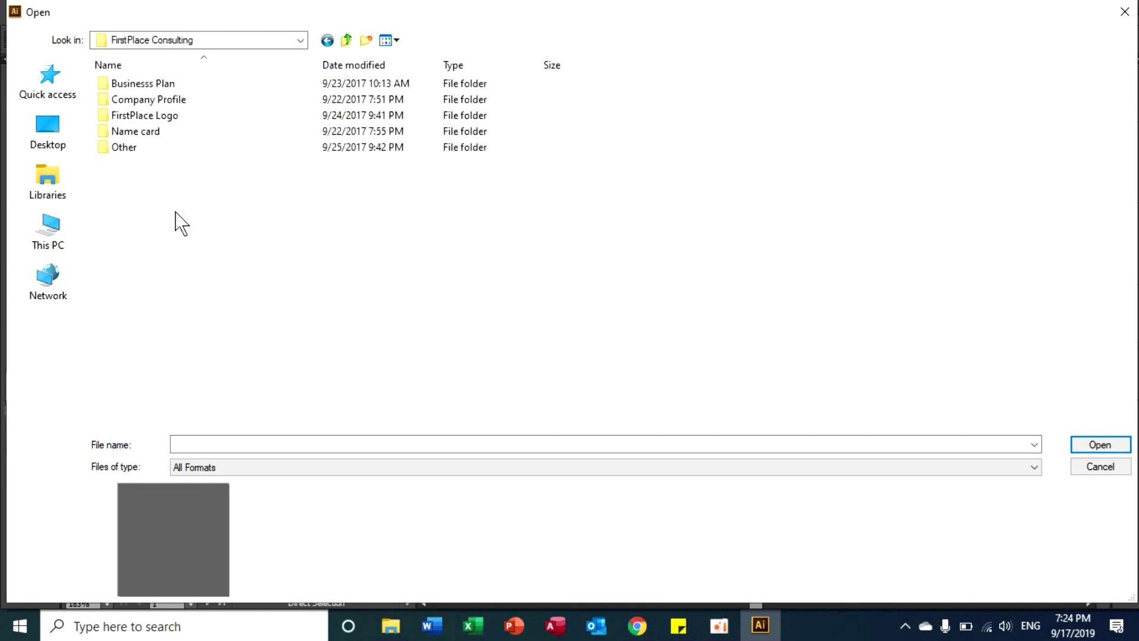
double_click(169, 115)
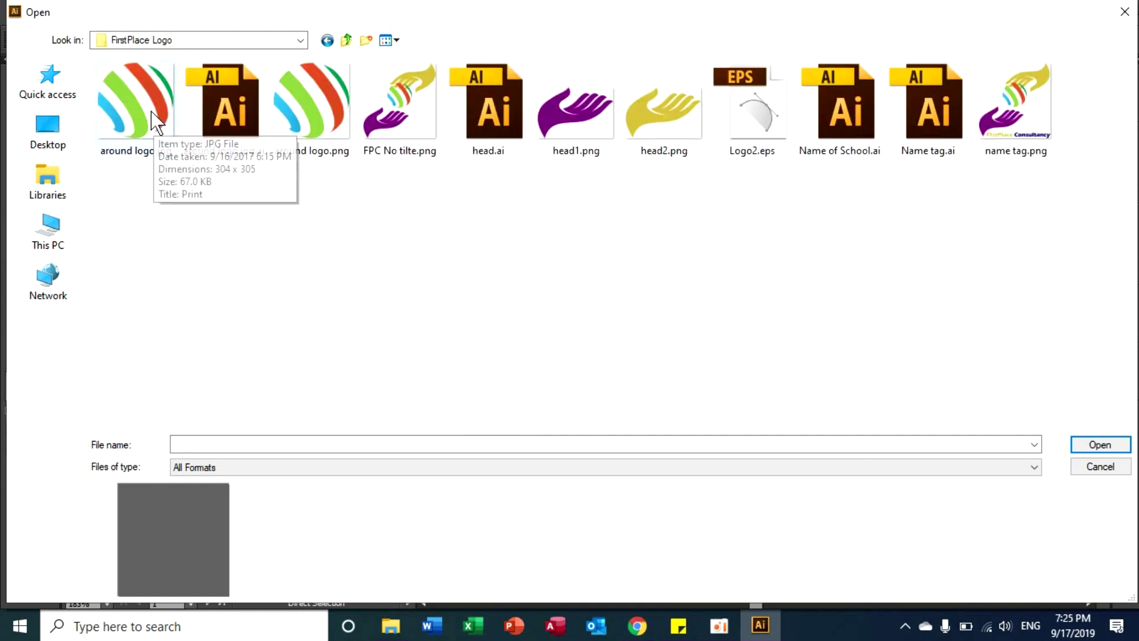
left_click(308, 98)
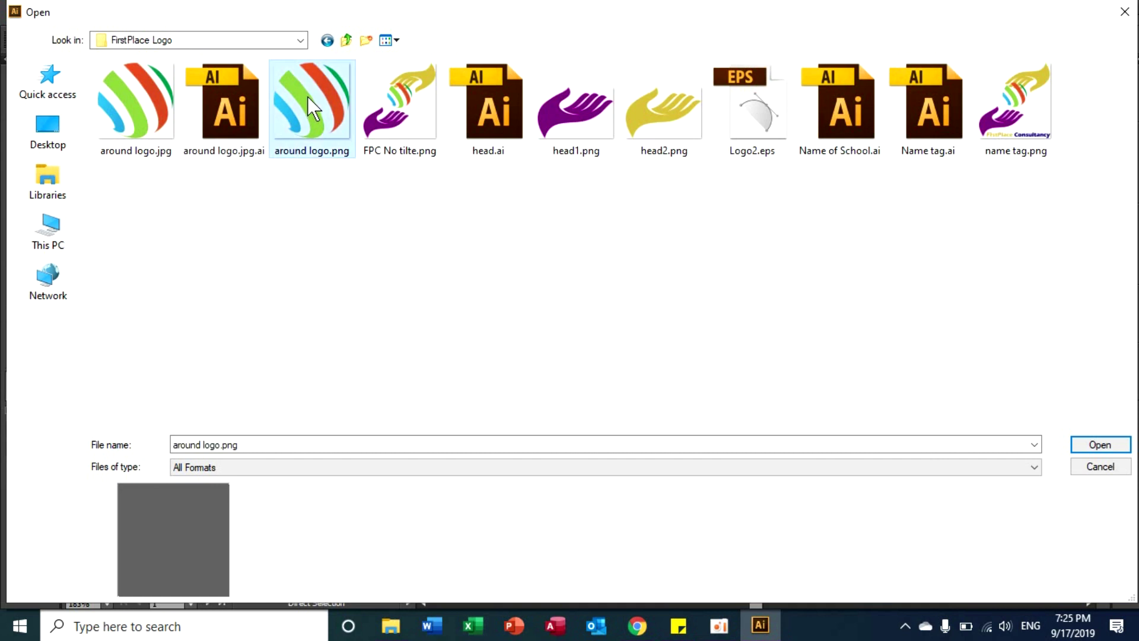
left_click(1114, 450)
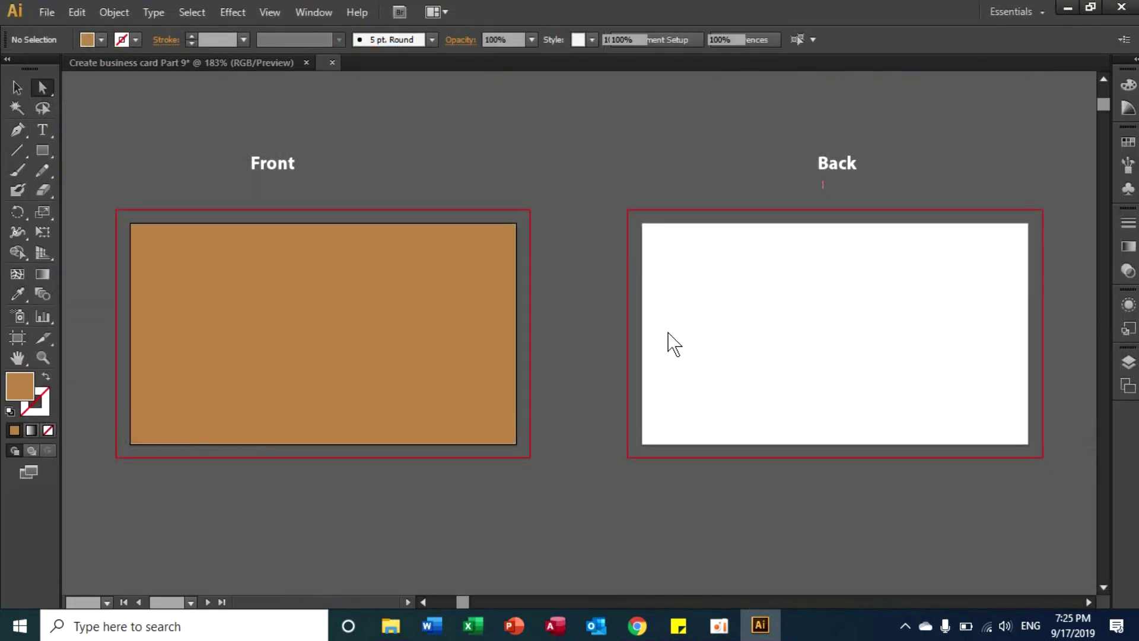
Bring the logo into the card document, scale it to about 0.76 in, and move it onto the front card.
mouse_move(648, 332)
left_mouse_down()
mouse_move(397, 393)
mouse_move(595, 334)
left_mouse_up()
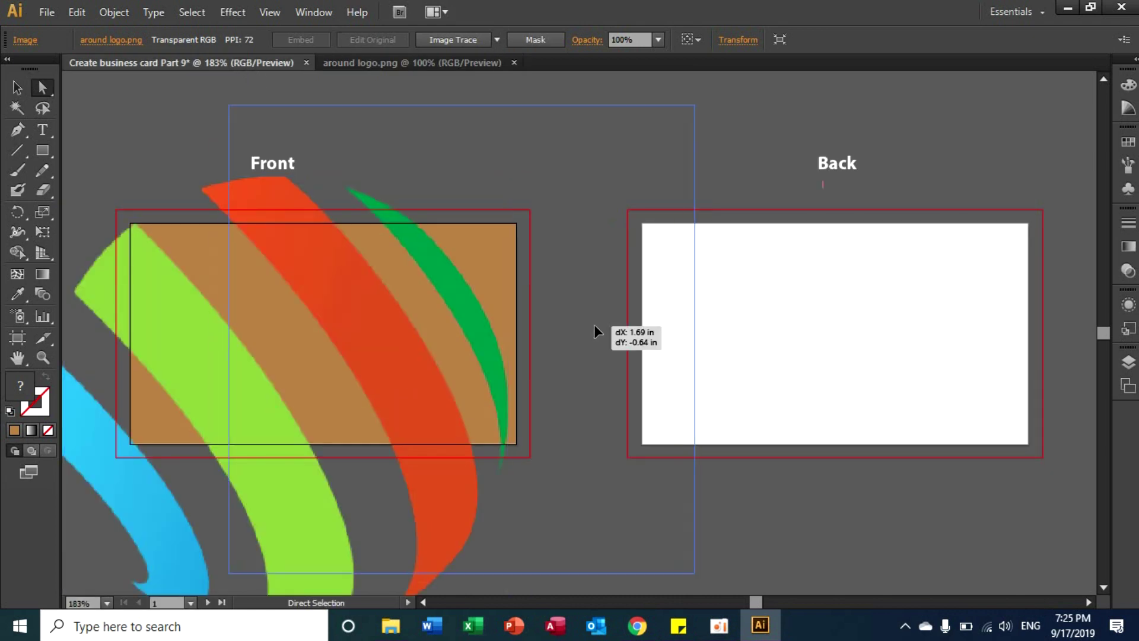
left_click(17, 88)
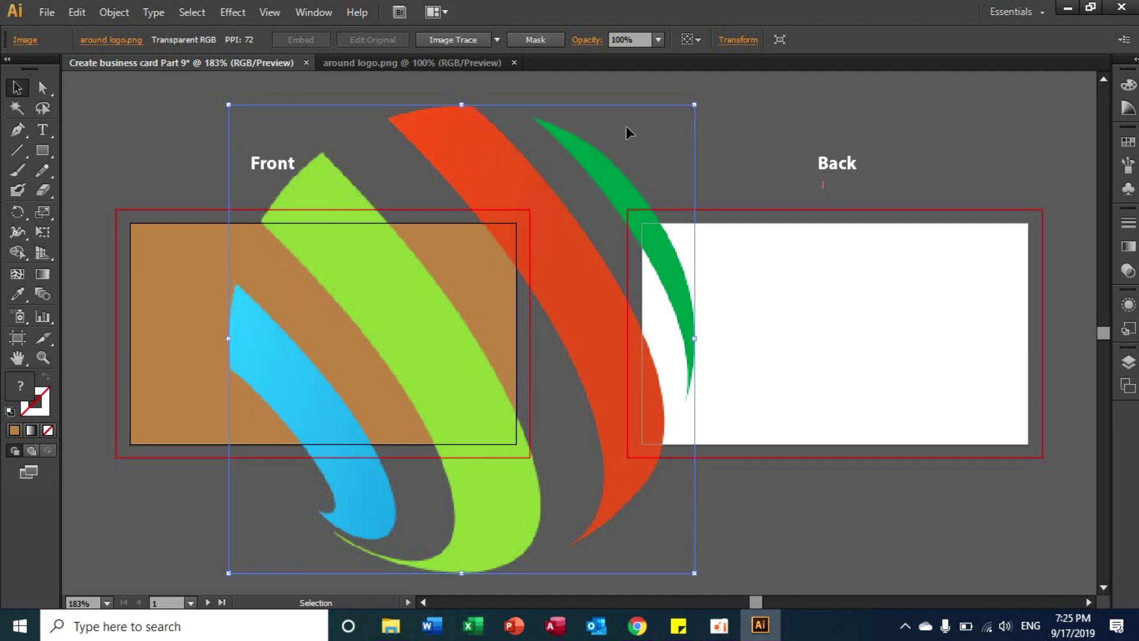
mouse_move(694, 105)
left_mouse_down()
mouse_move(429, 449)
mouse_move(312, 488)
left_mouse_up()
left_click_drag(270, 546, 321, 335)
left_click(468, 329, "shift")
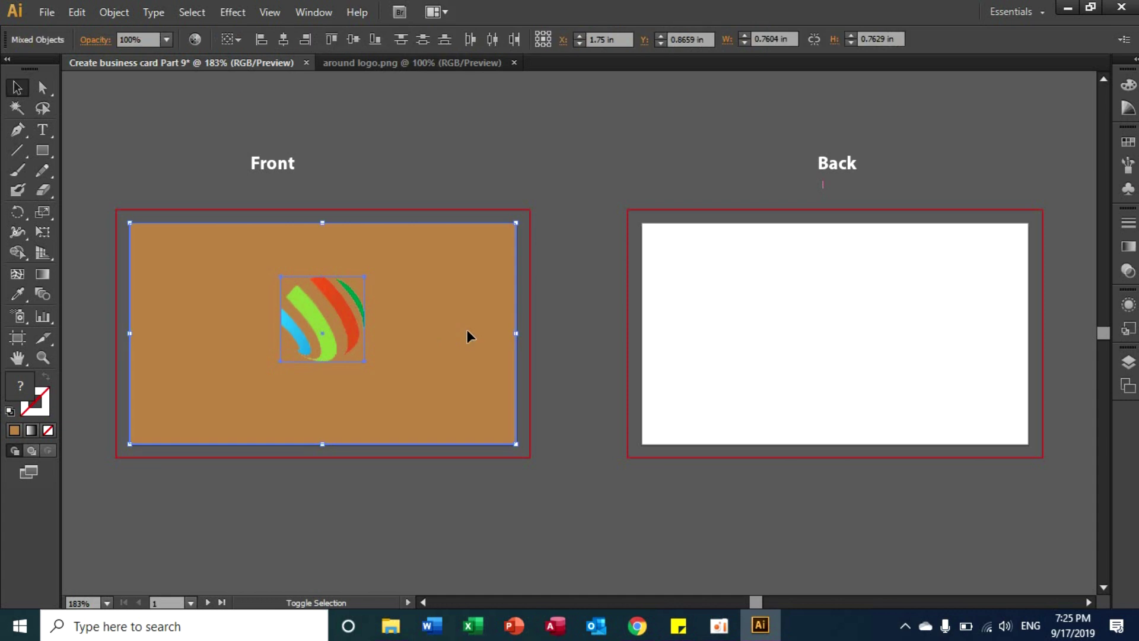
left_click(413, 181)
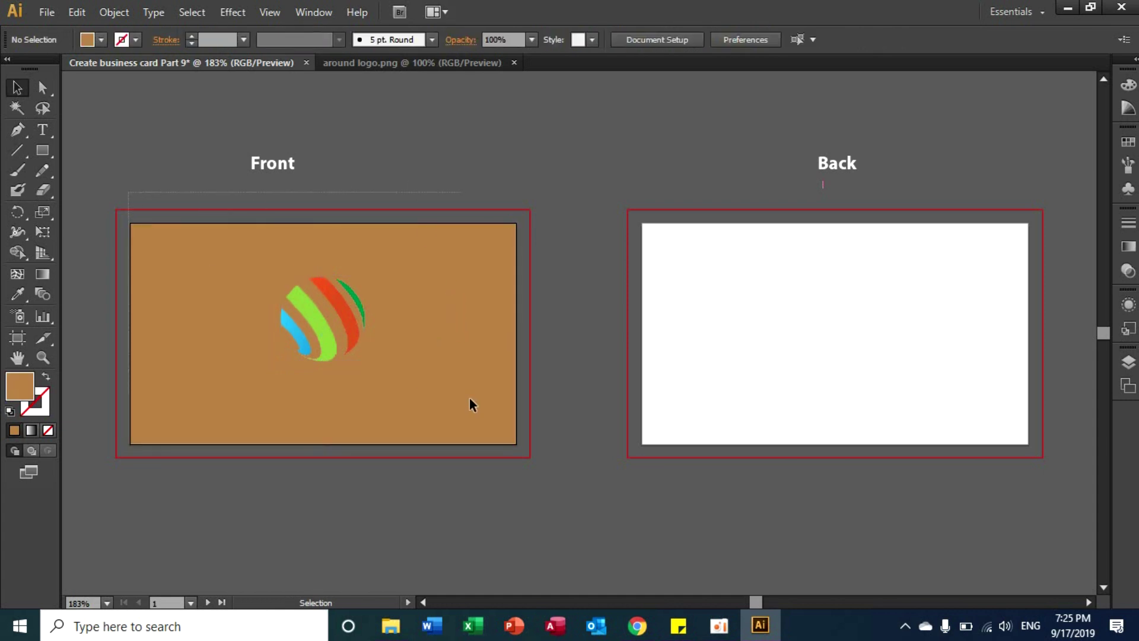
Centre-align the logo with the brown card, then nudge the card down 0.13 in.
key("ctrl+a")
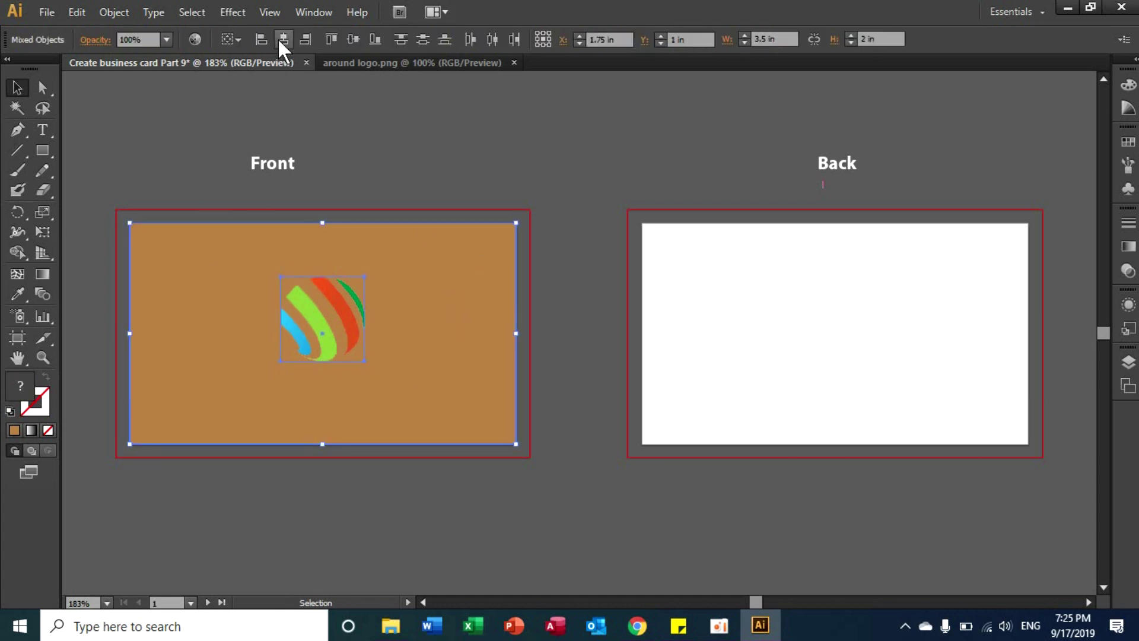
left_click(279, 42)
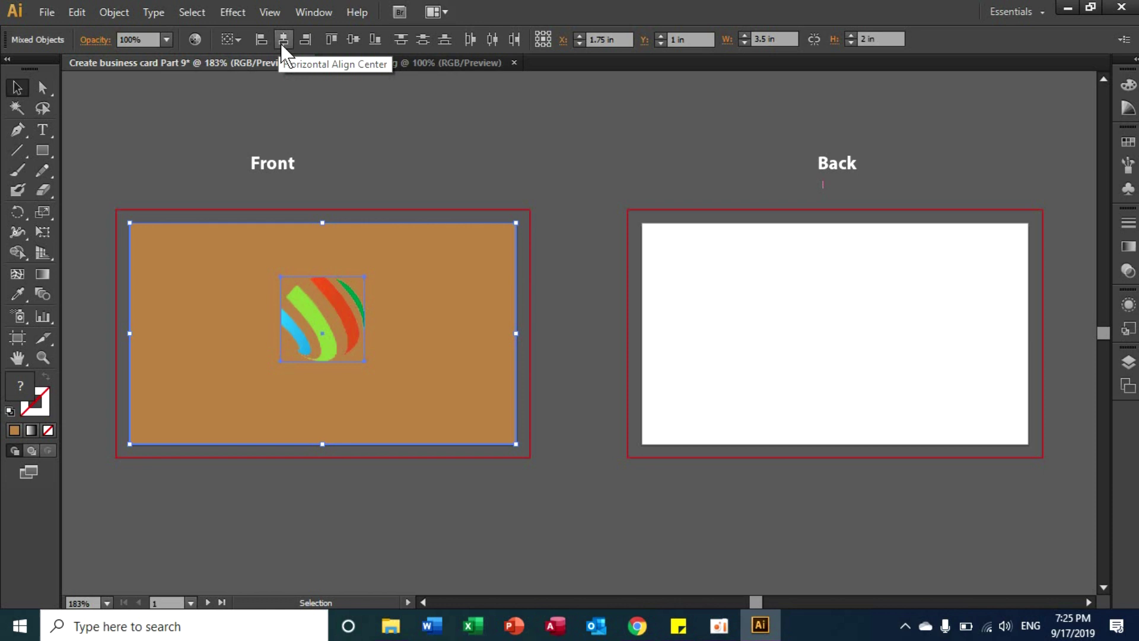
left_click(352, 39)
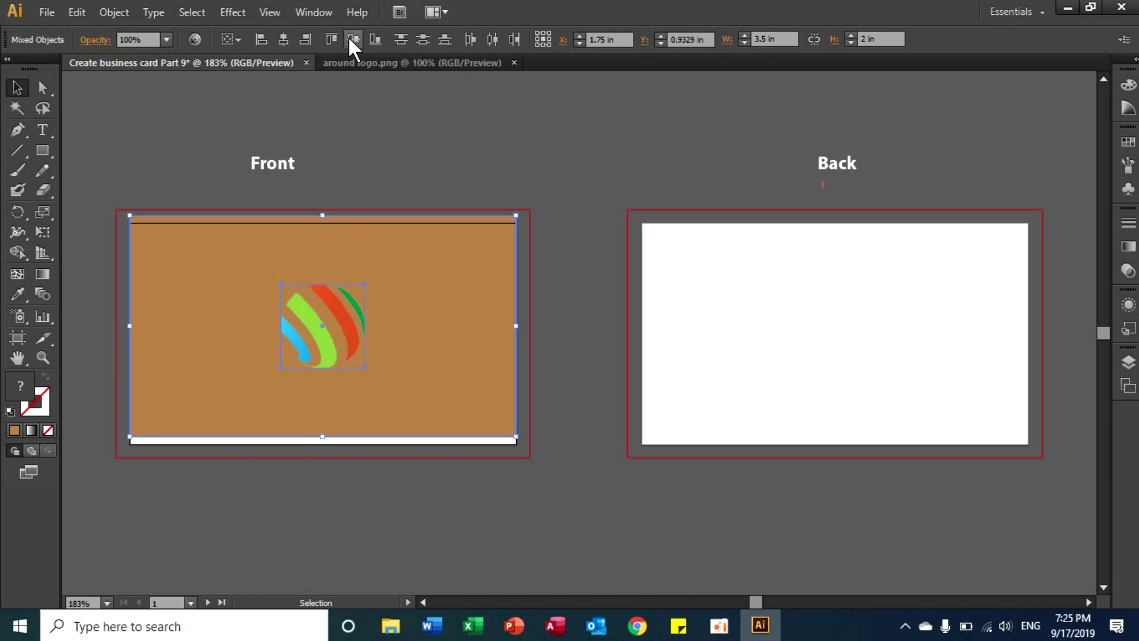
left_click(492, 167)
left_click(412, 333)
left_click(491, 470)
left_click(429, 285)
right_click(425, 283)
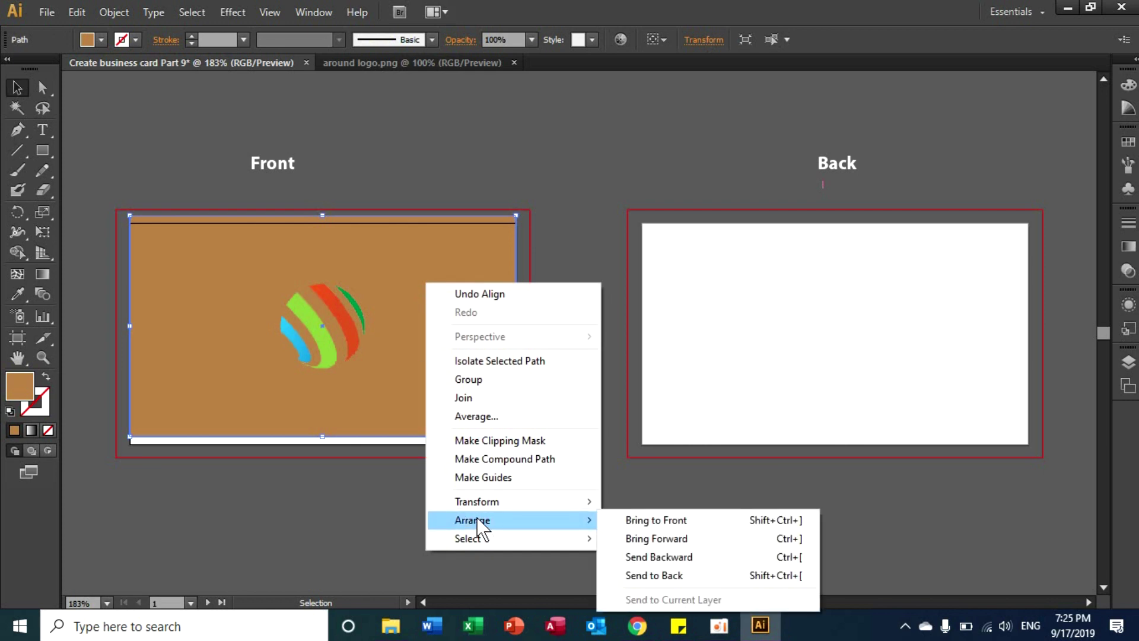
mouse_move(477, 501)
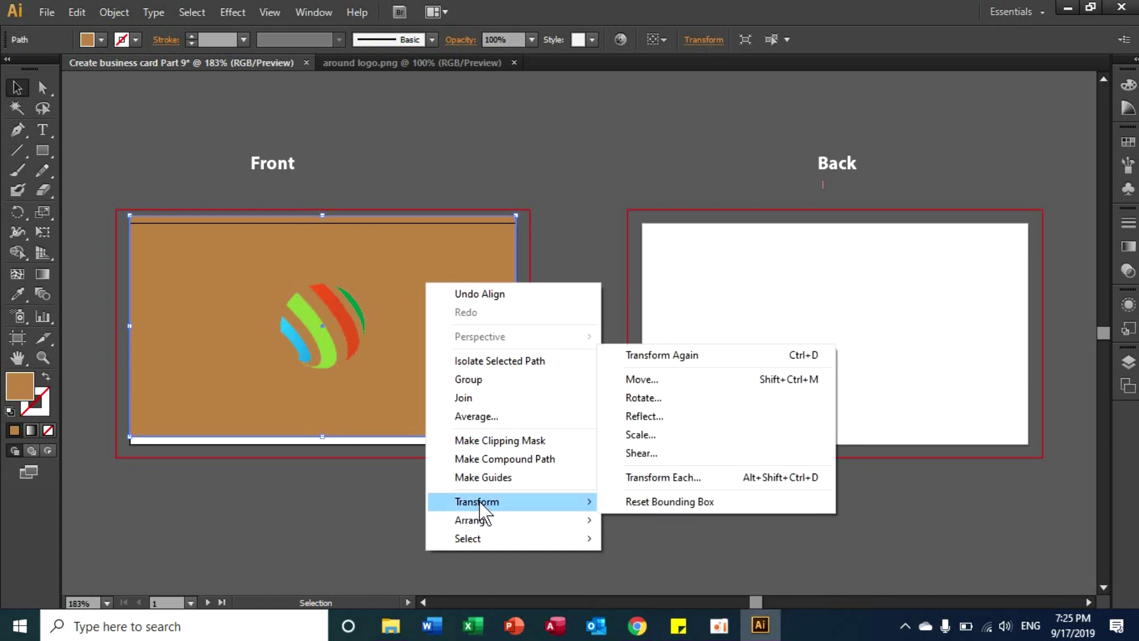
left_click(524, 148)
left_click(569, 175)
left_click(362, 306)
mouse_move(411, 309)
left_mouse_down()
mouse_move(406, 326)
mouse_move(406, 315)
left_mouse_up()
left_click(616, 180)
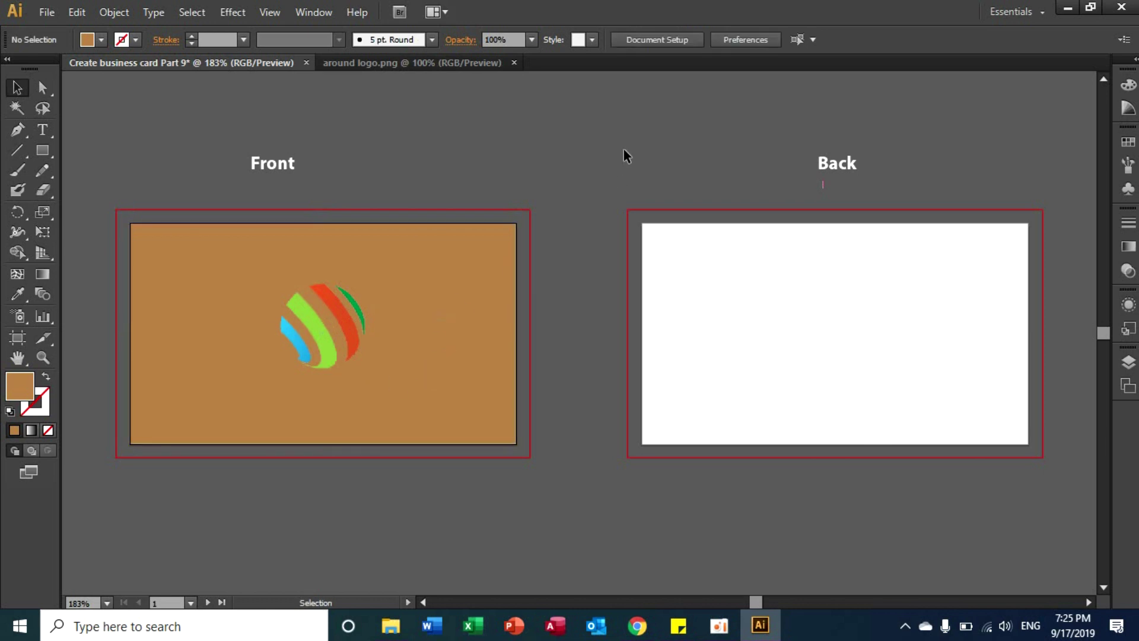
Shrink the logo proportionally to about 0.51 × 0.52 in.
left_click(324, 349)
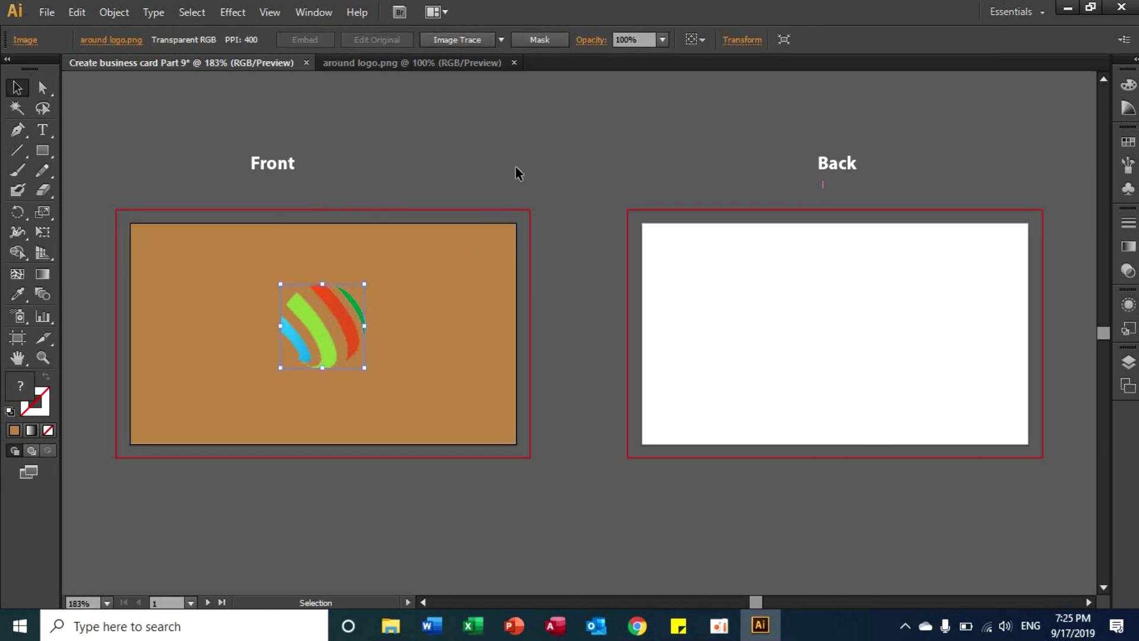
left_click(515, 169)
left_click(324, 350)
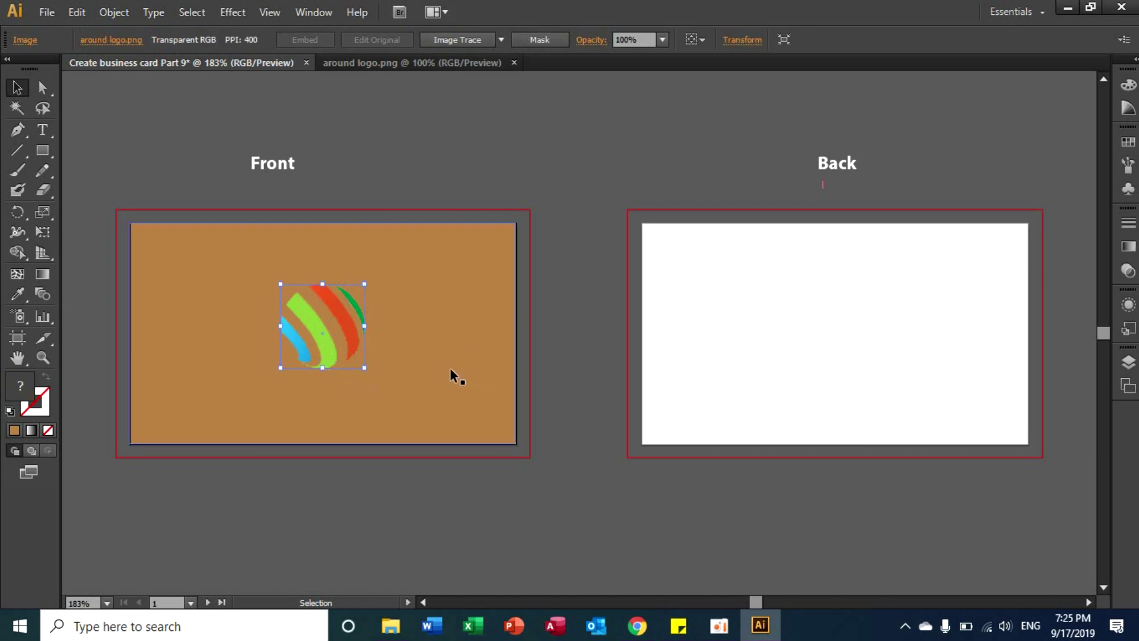
key("shift")
left_click_drag(364, 368, 350, 357)
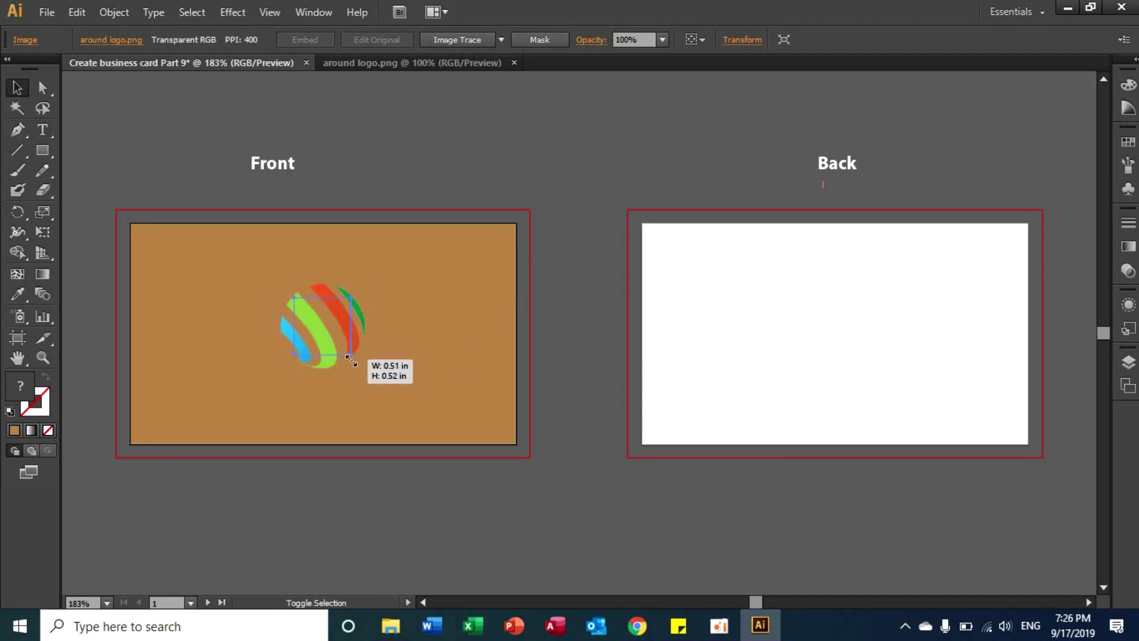
left_click(574, 205)
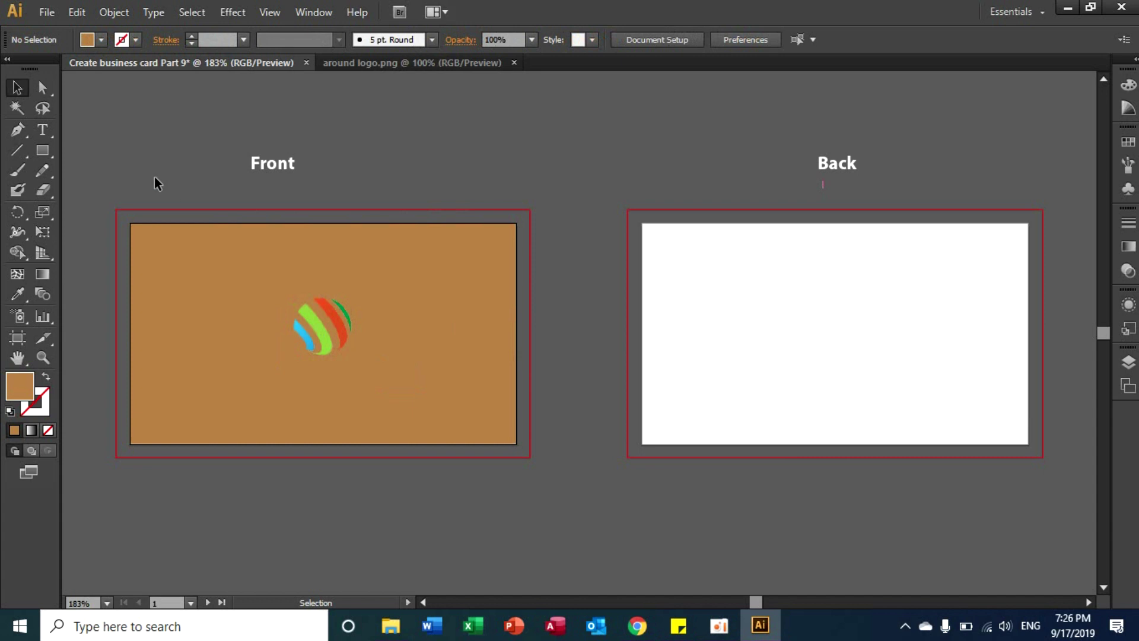
left_click(51, 133)
left_click(186, 336)
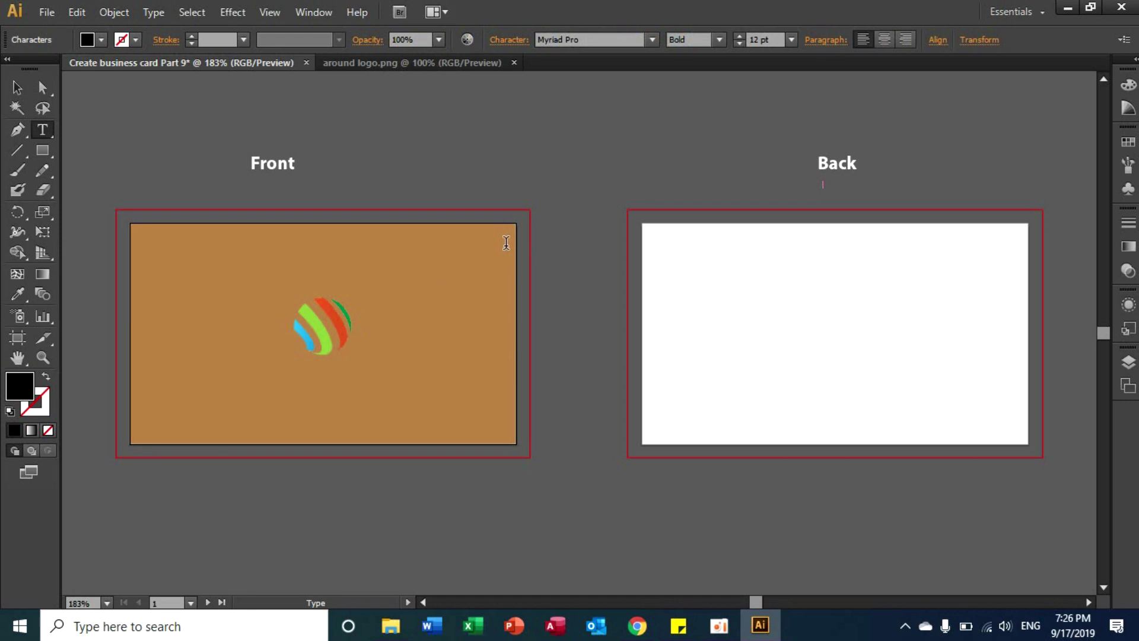
Type the text 'FirstPlace Group' to the left of the logo.
type("FirstPl")
type("ace")
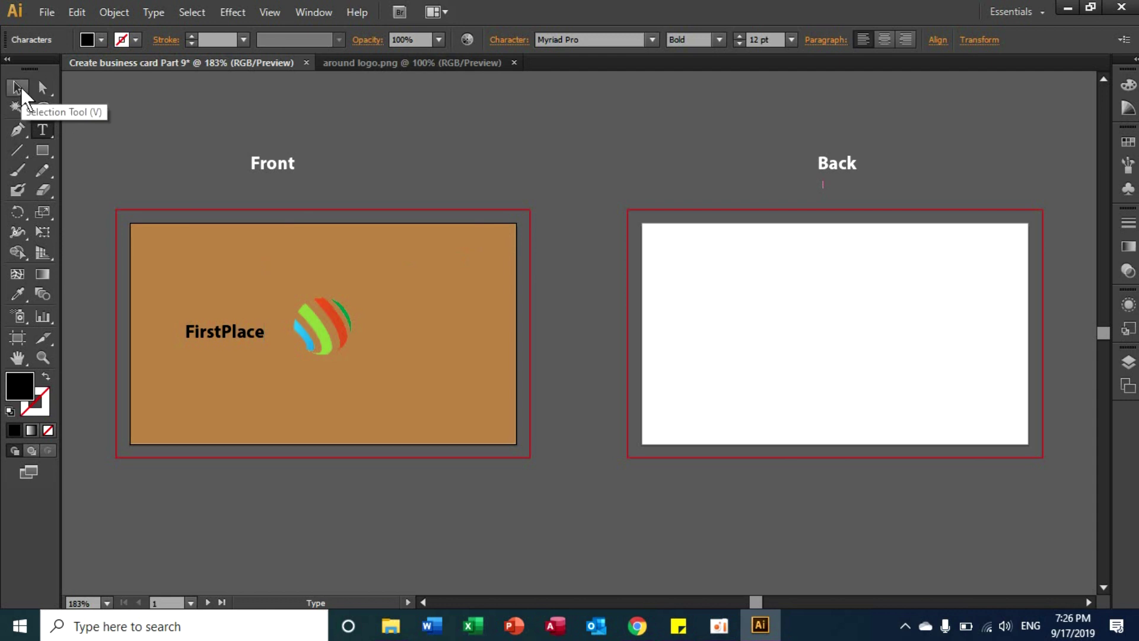
type("C")
key("BackSpace")
type("Group")
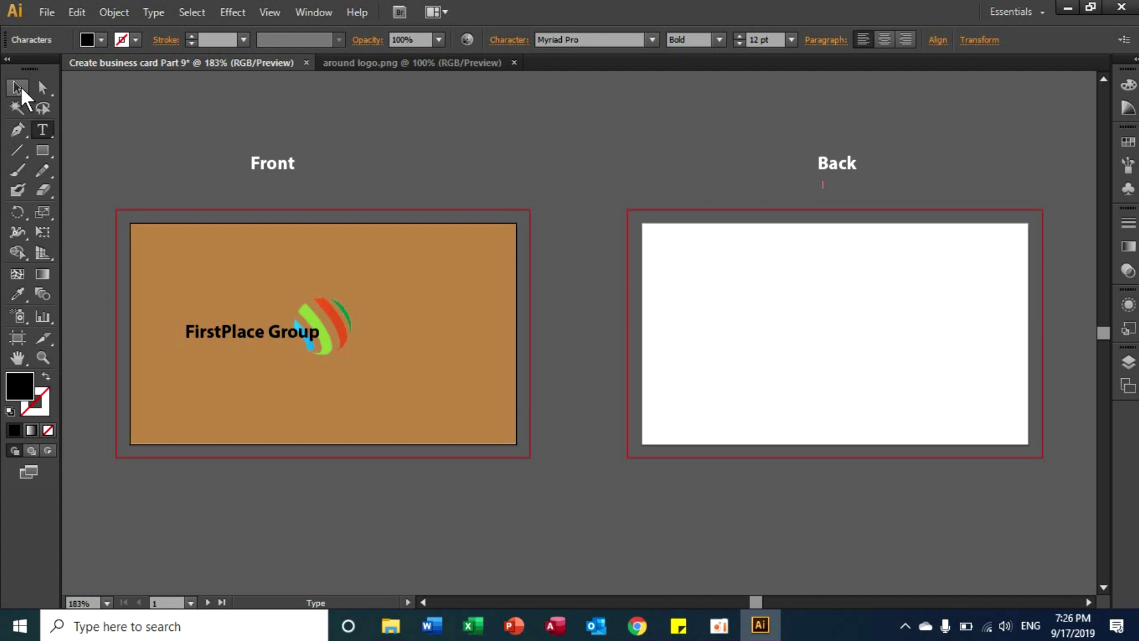
left_click(16, 89)
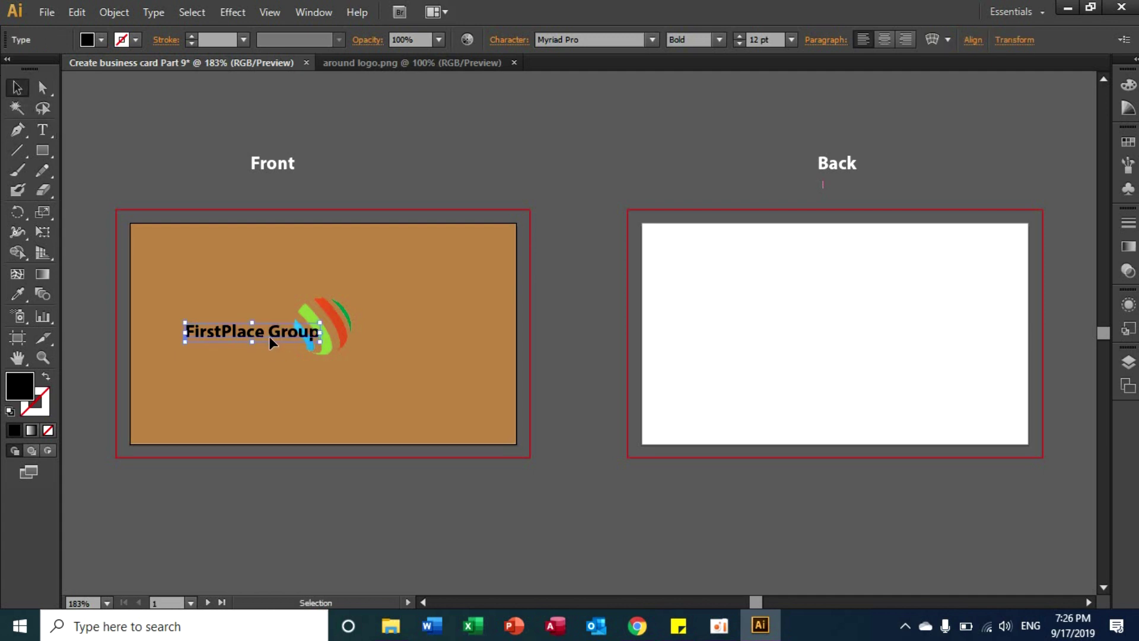
Add spaces before Group so the words flank the logo, then enlarge the text to about 17 pt.
left_click(42, 129)
left_click(272, 332)
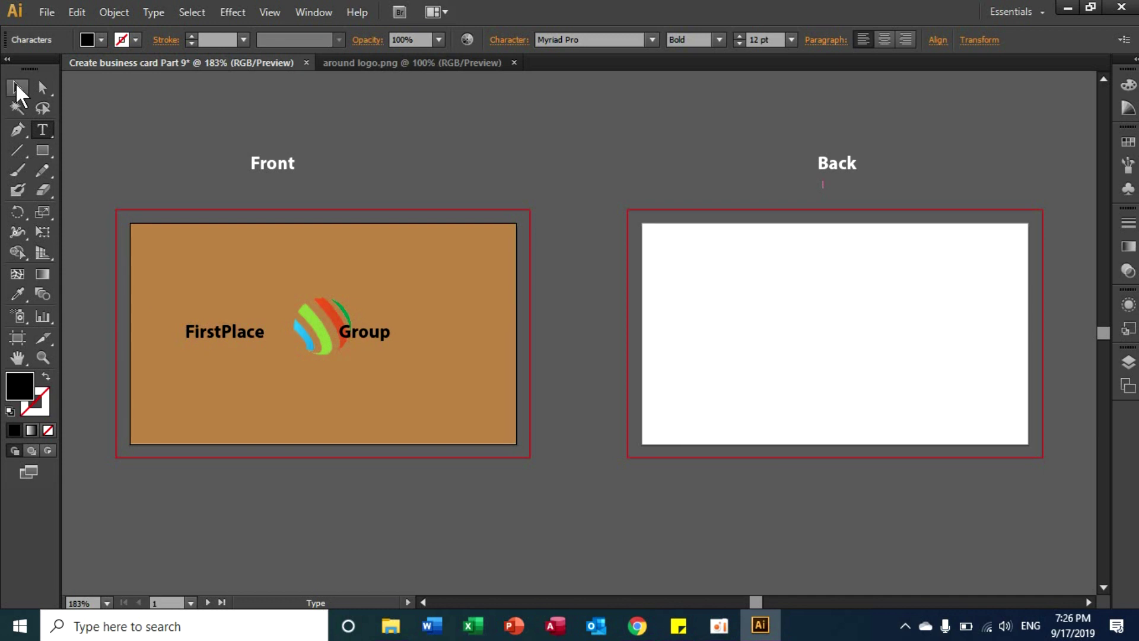
left_click(16, 87)
left_click_drag(360, 335, 386, 328)
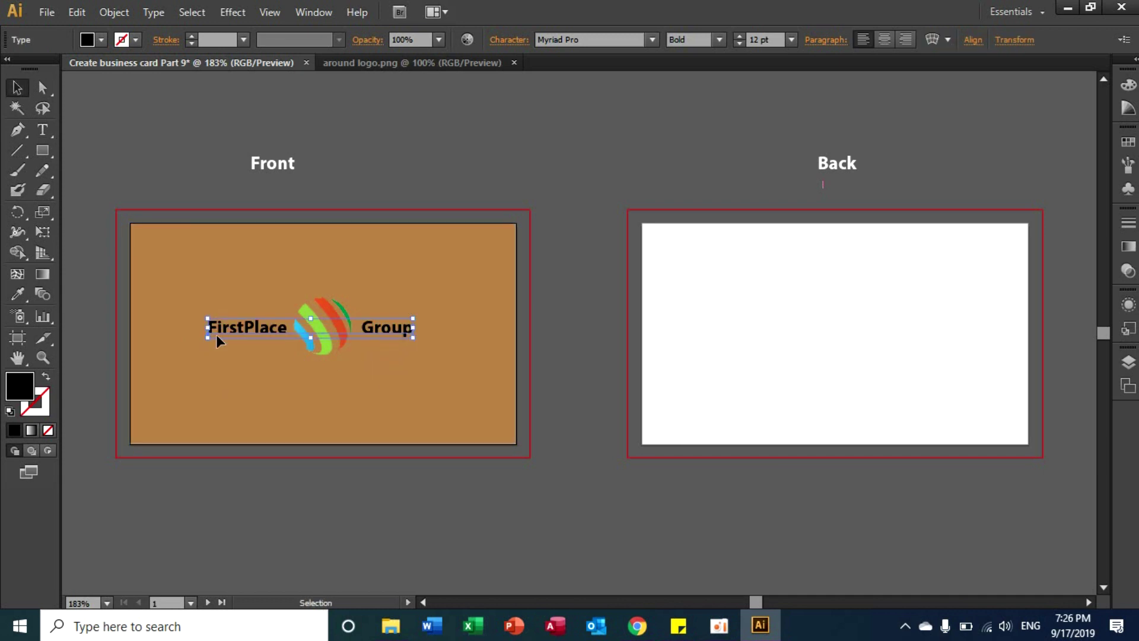
left_click(42, 128)
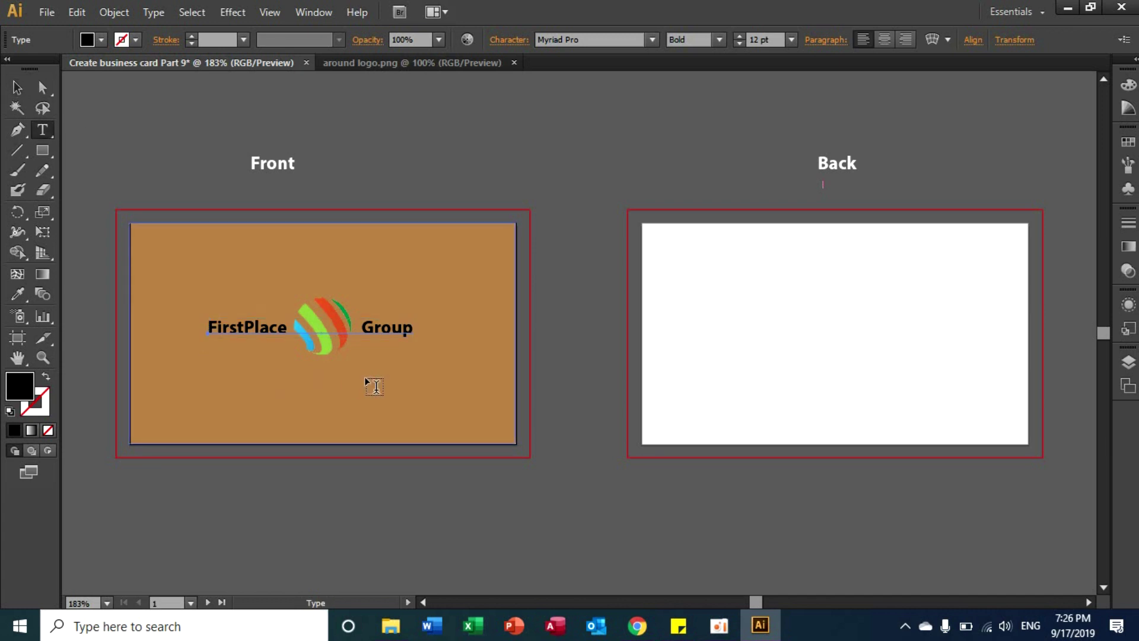
left_click(18, 87)
left_click(290, 326)
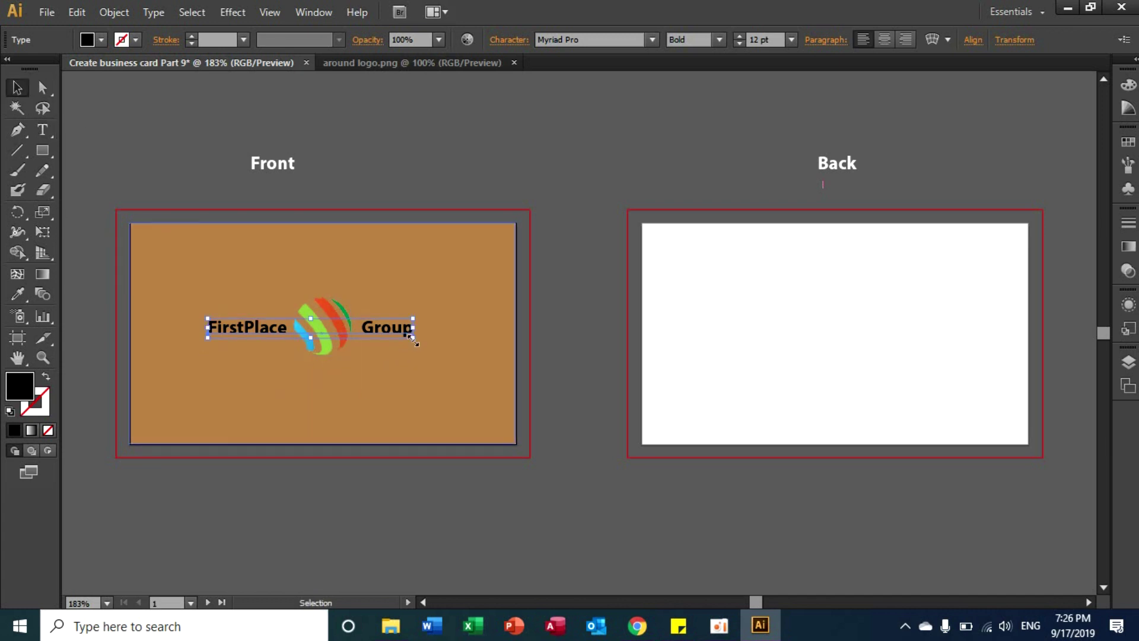
left_click_drag(412, 337, 454, 366)
Delete two spaces before Group and nudge the text one step right.
left_click(42, 129)
left_click(387, 327)
key("BackSpace")
key("BackSpace")
key("BackSpace")
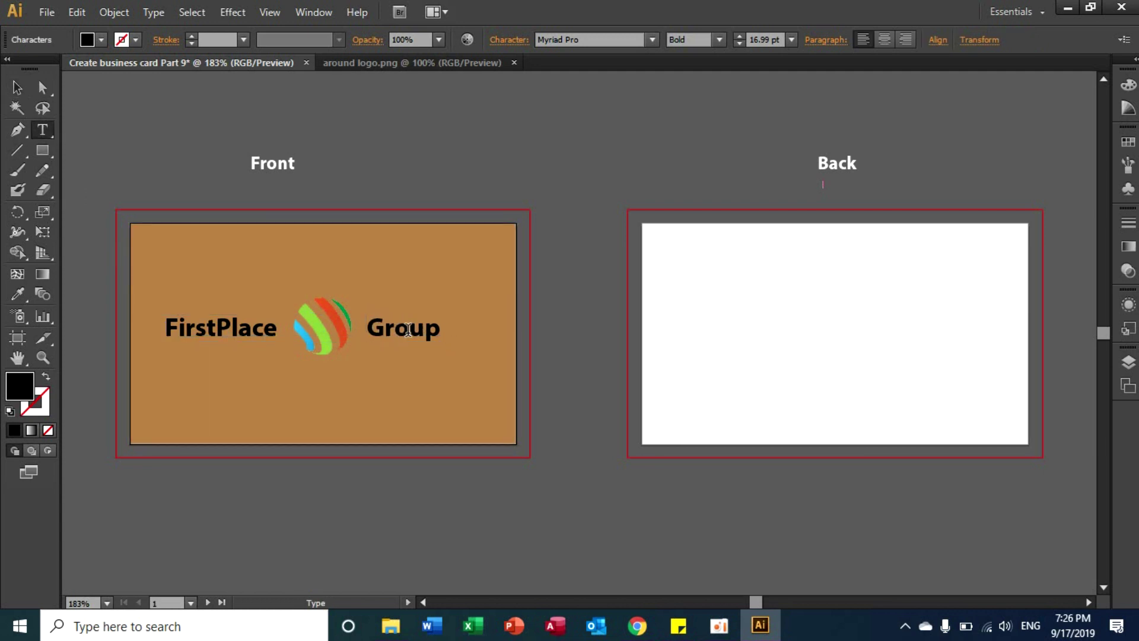
key("BackSpace")
left_click(17, 89)
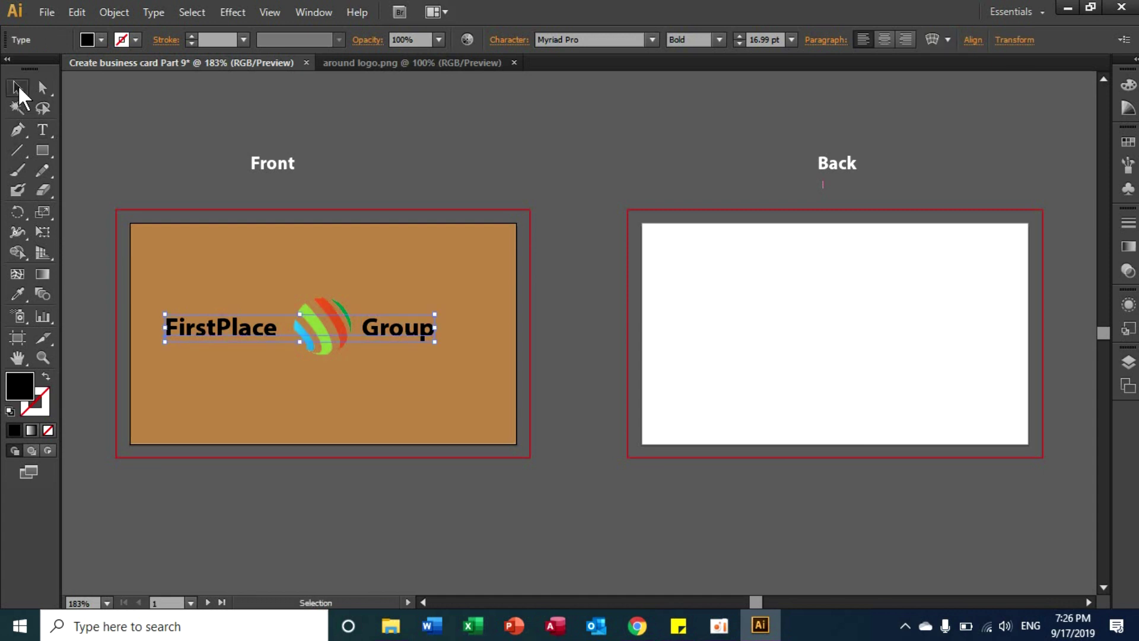
key("Right")
key("Right")
key("Right")
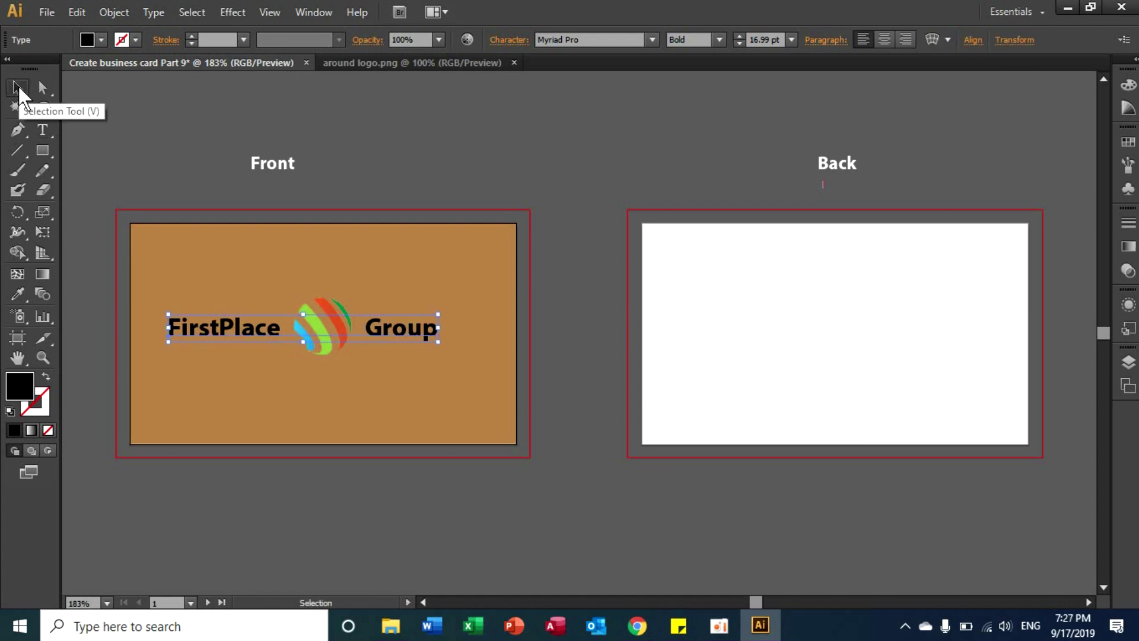
Remove one more space before Group and nudge the text right twice so the words sit evenly around the logo.
left_click(42, 129)
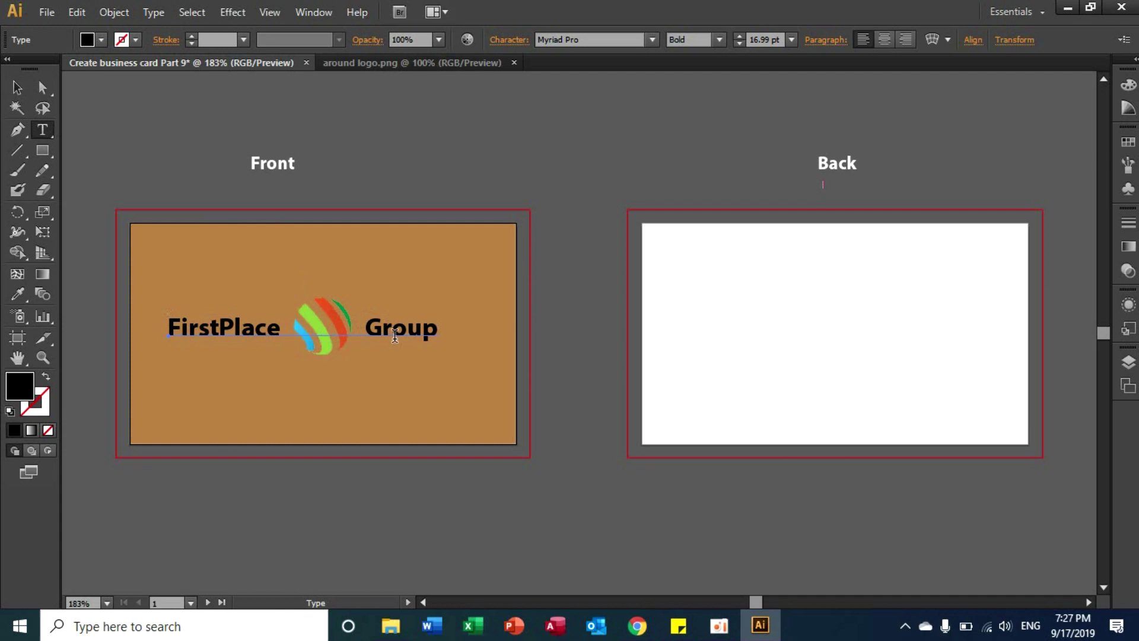
left_click(367, 328)
key("BackSpace")
key("BackSpace")
left_click(16, 87)
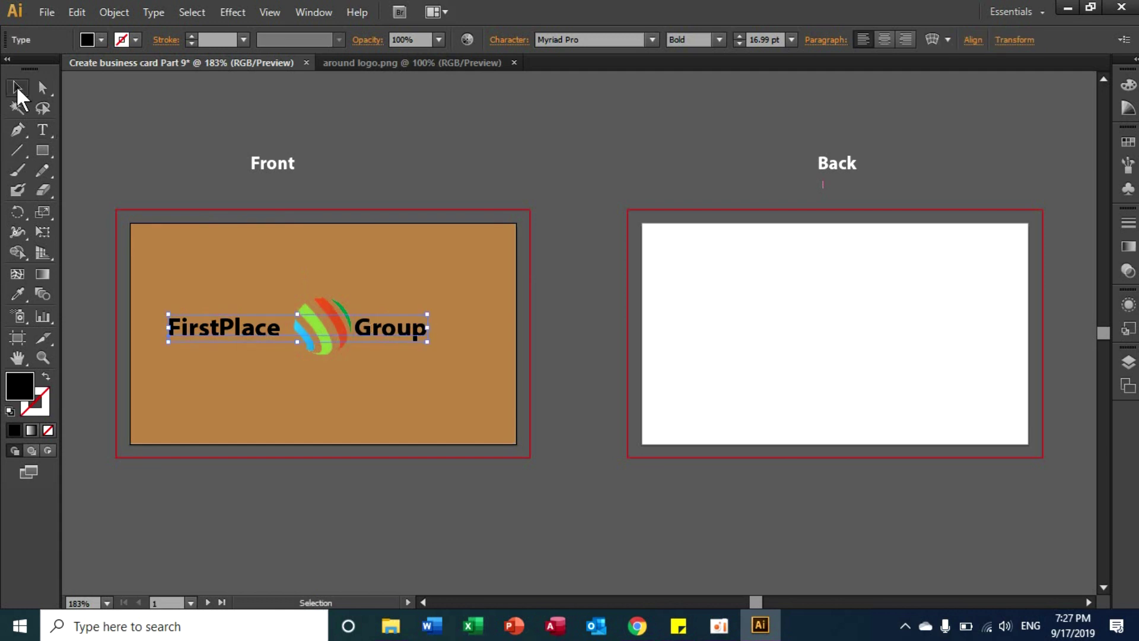
key("Right")
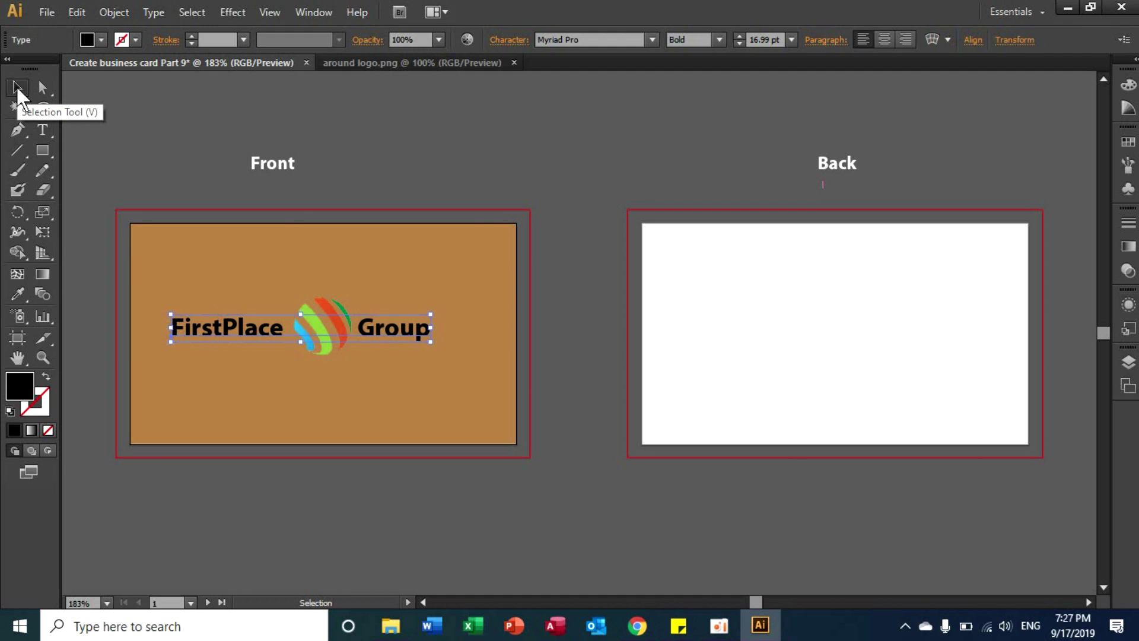
key("Right")
left_click(463, 146)
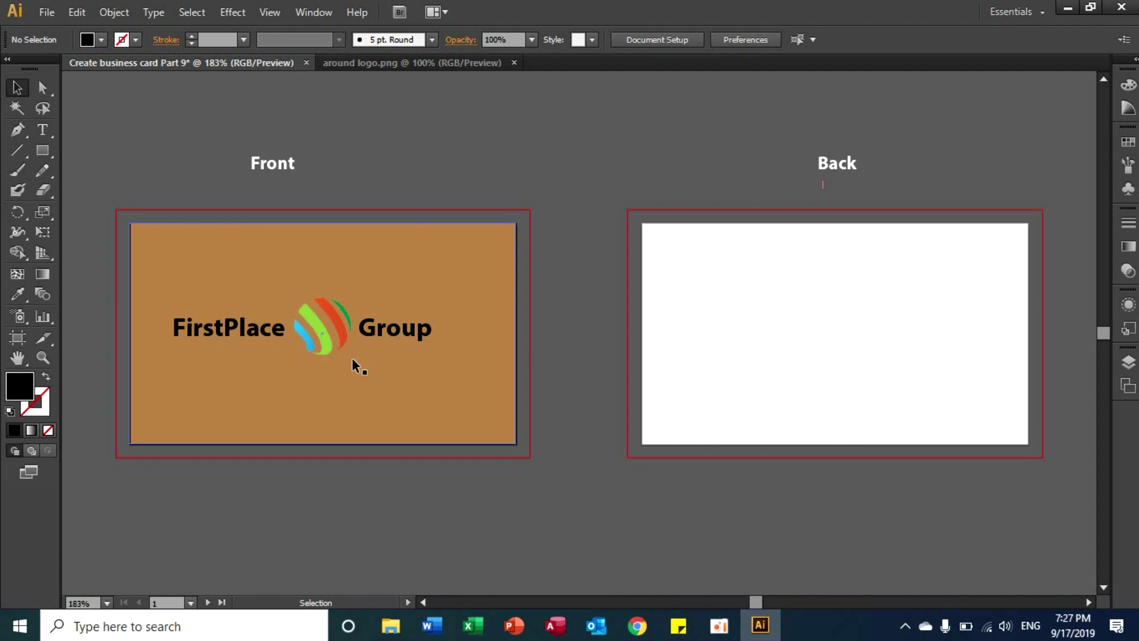
left_click(43, 129)
left_click(392, 328)
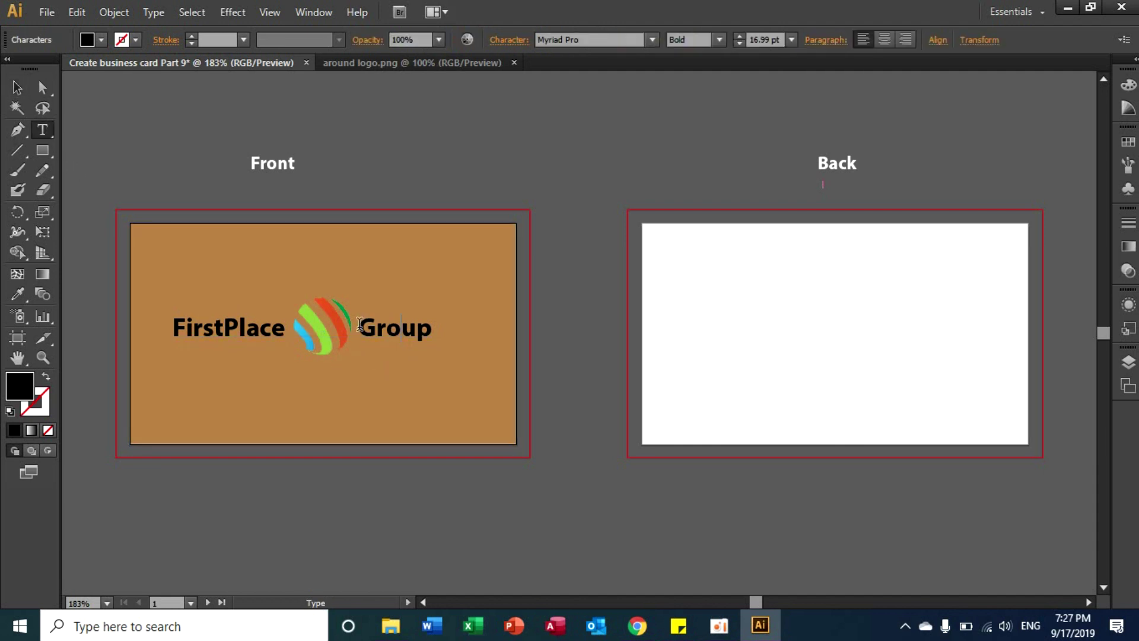
left_click_drag(356, 324, 484, 327)
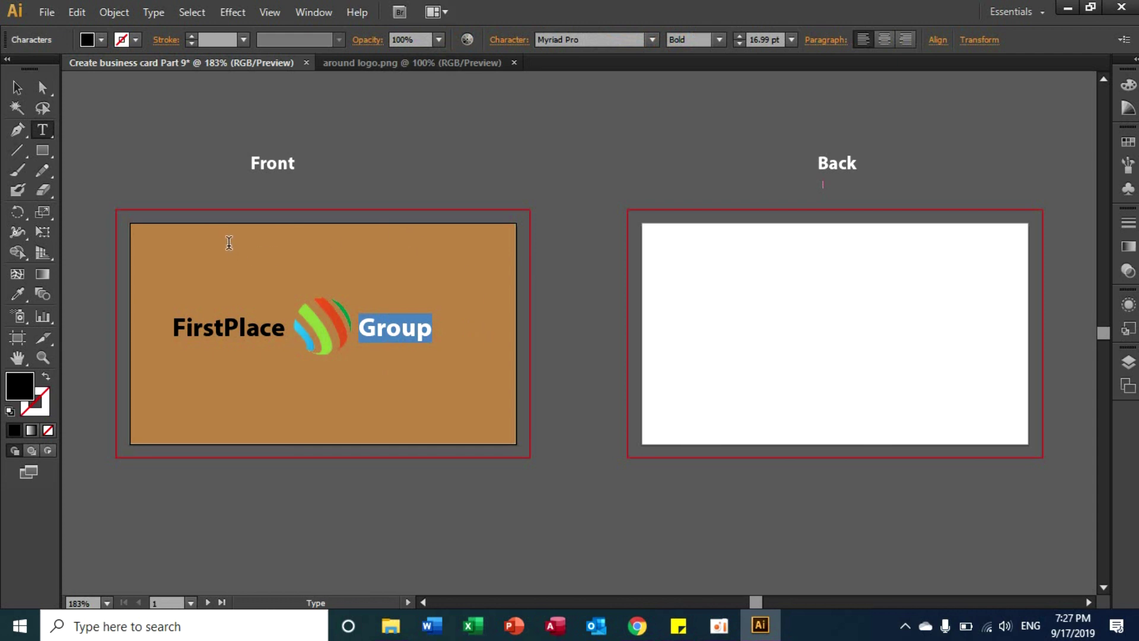
left_click(101, 39)
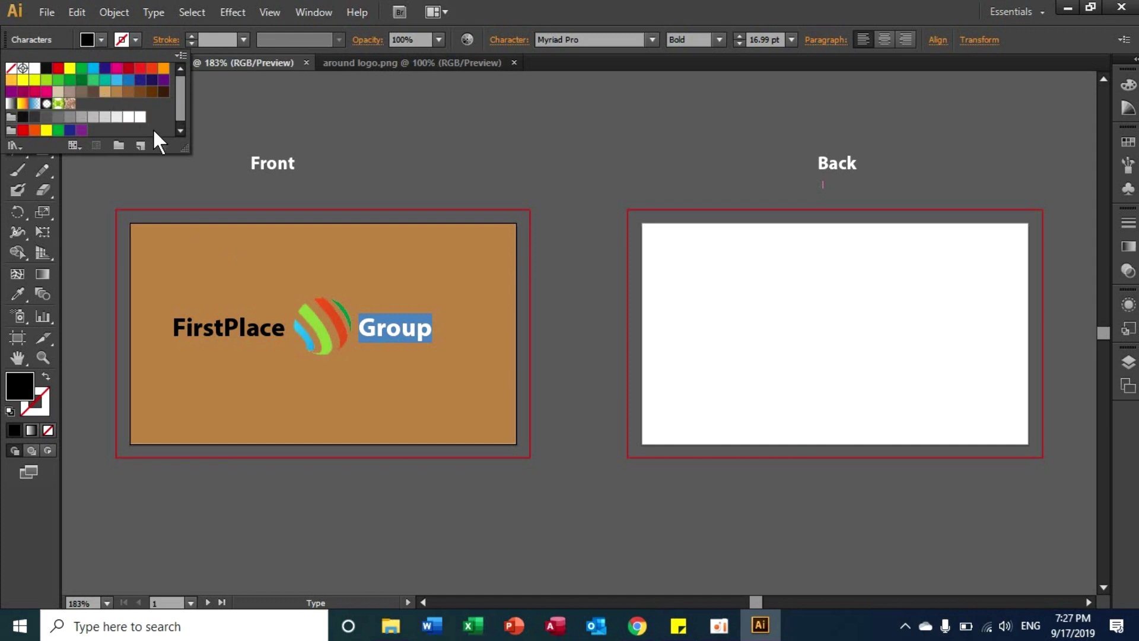
left_click(35, 69)
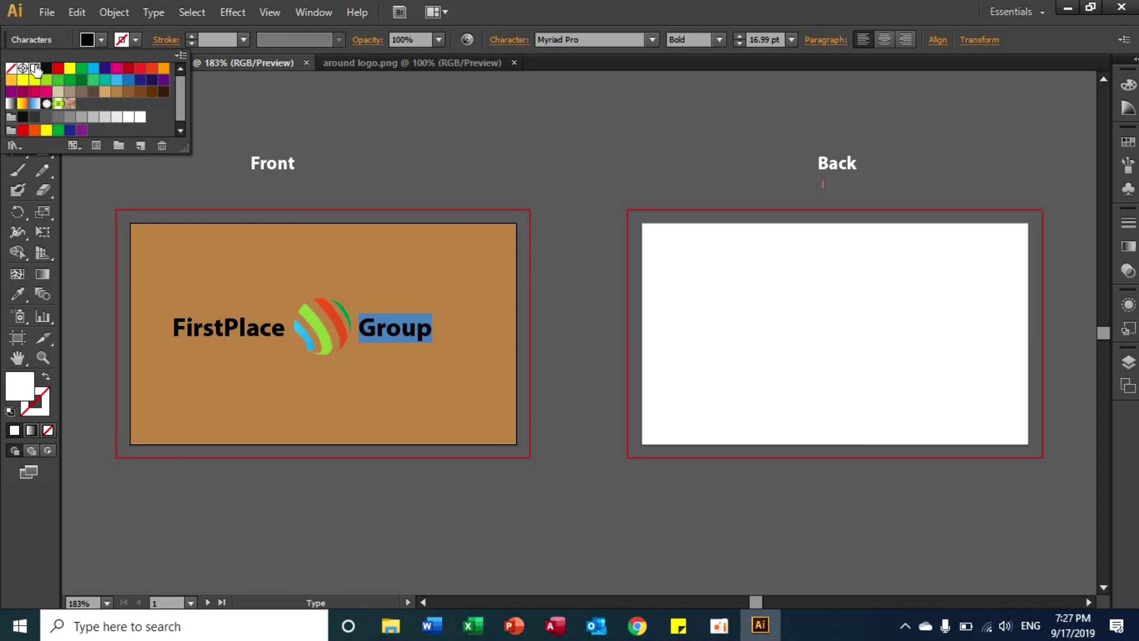
left_click(270, 330)
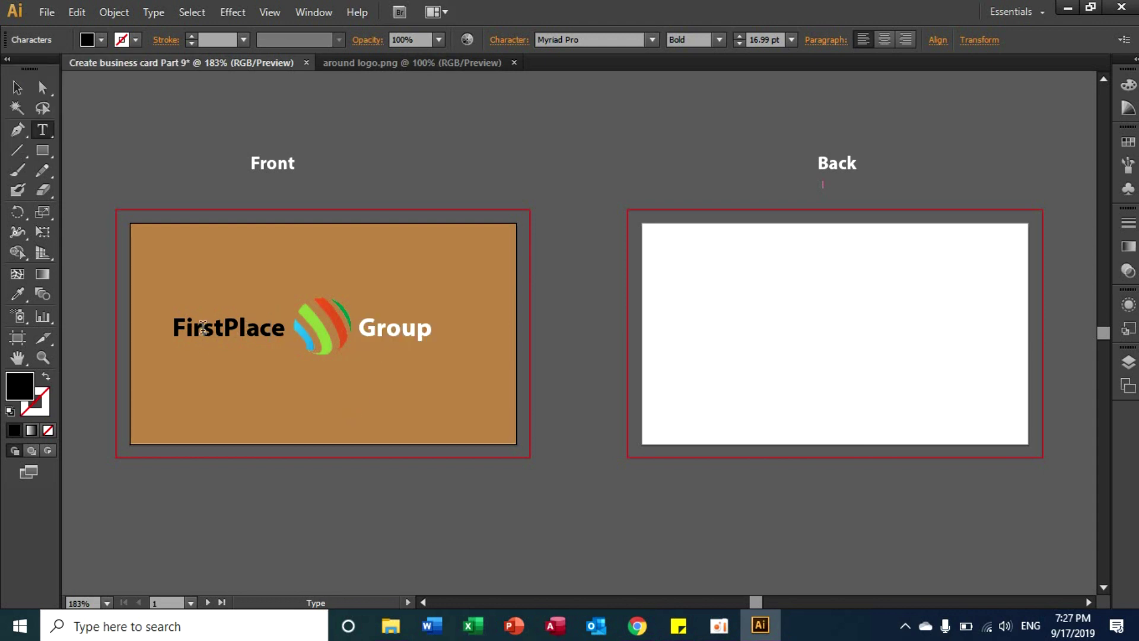
left_click_drag(172, 327, 282, 333)
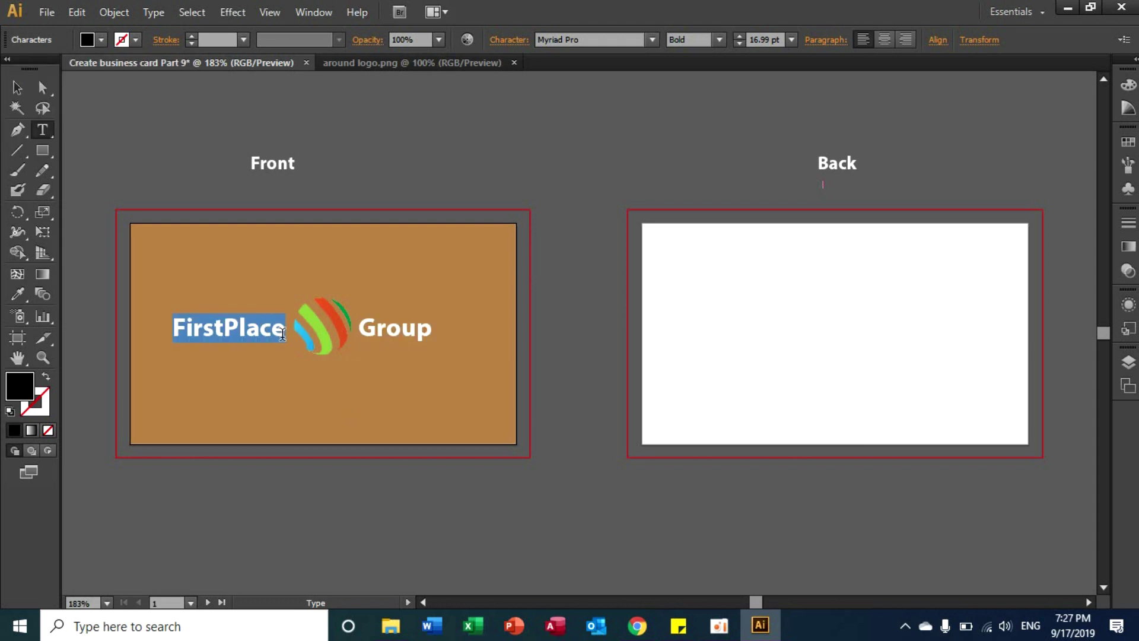
left_click(101, 39)
left_click(39, 70)
left_click(435, 331)
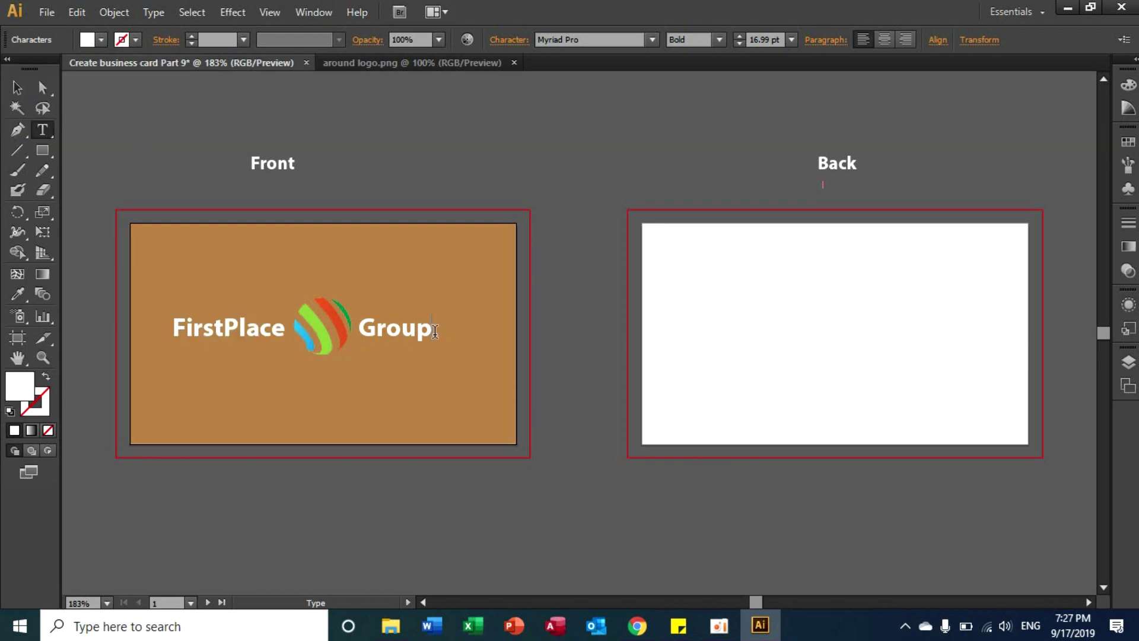
left_click(16, 88)
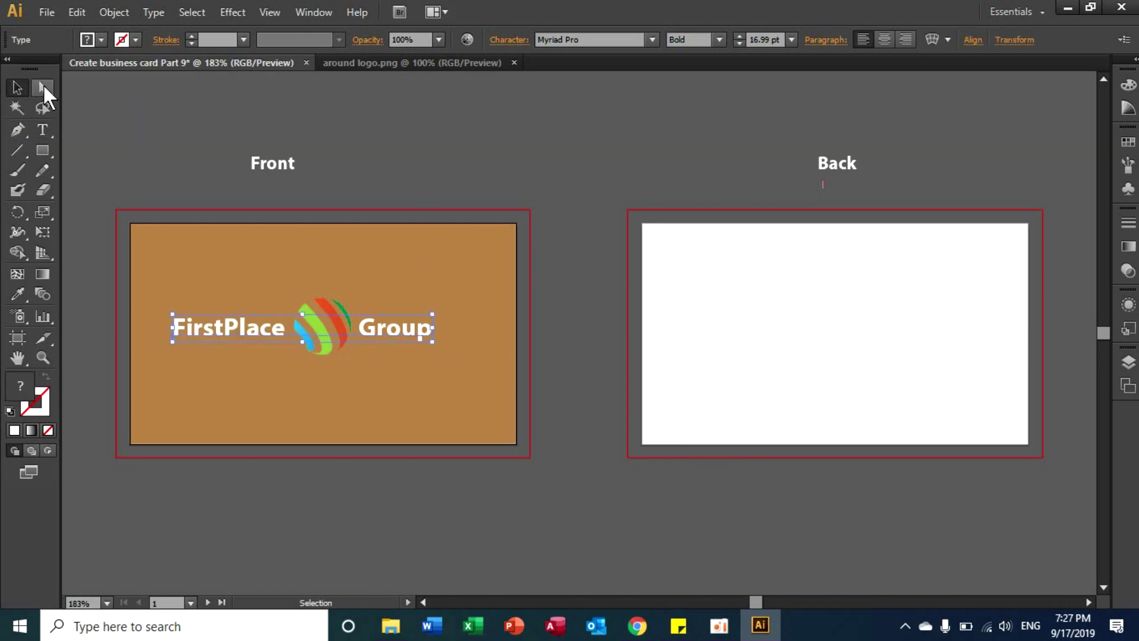
left_click(489, 153)
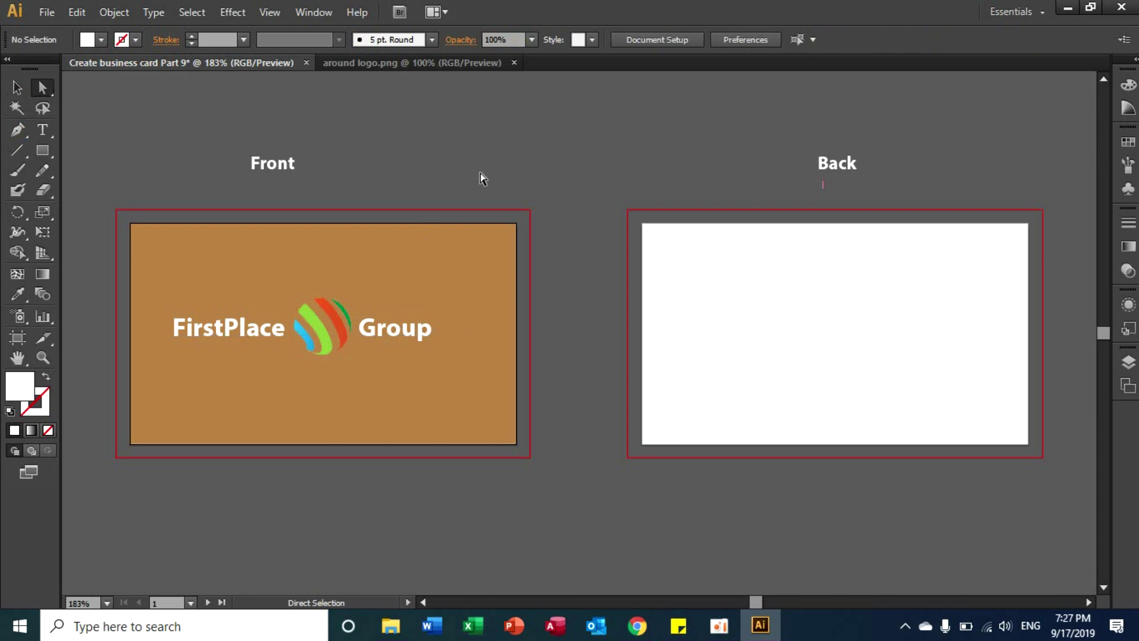
left_click(185, 317)
left_click(233, 334)
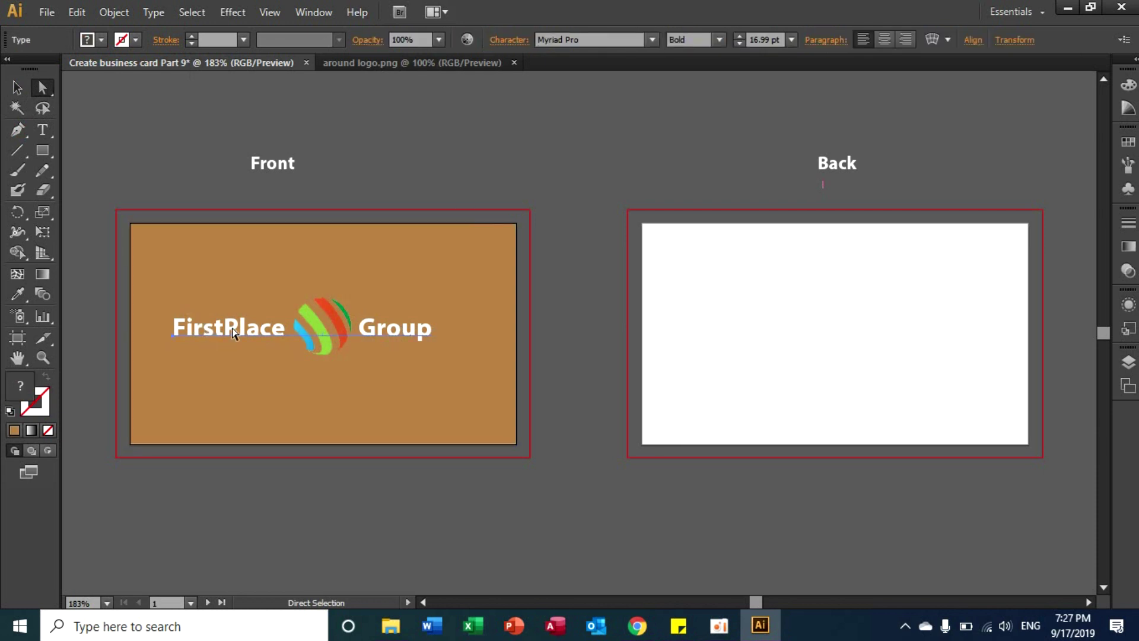
key("ctrl+shift+a")
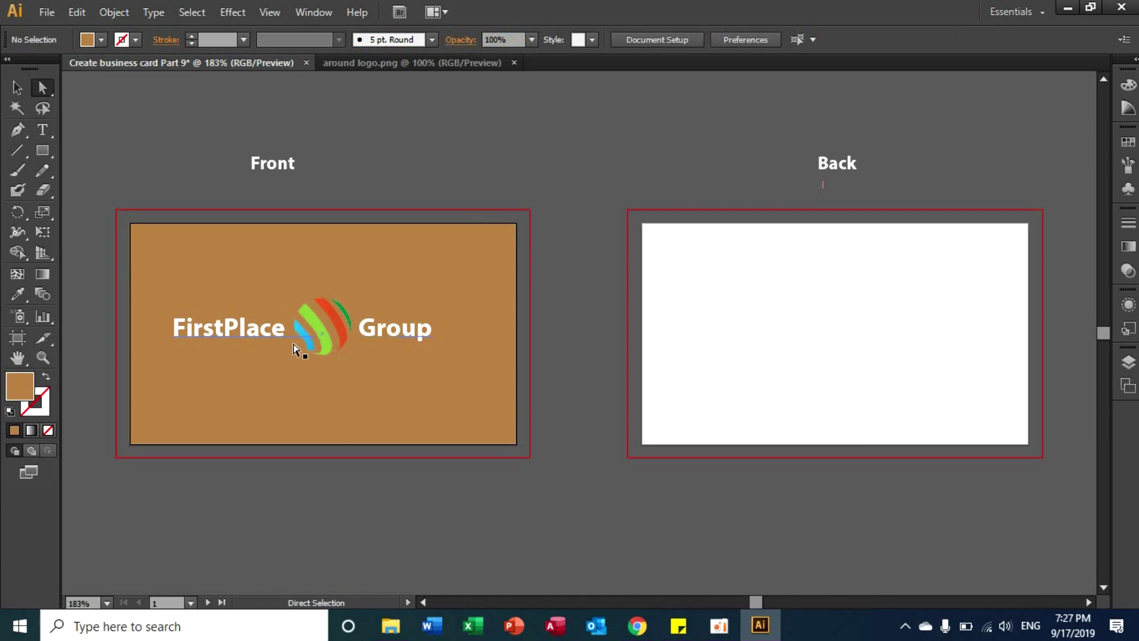
left_click(16, 88)
left_click(244, 333)
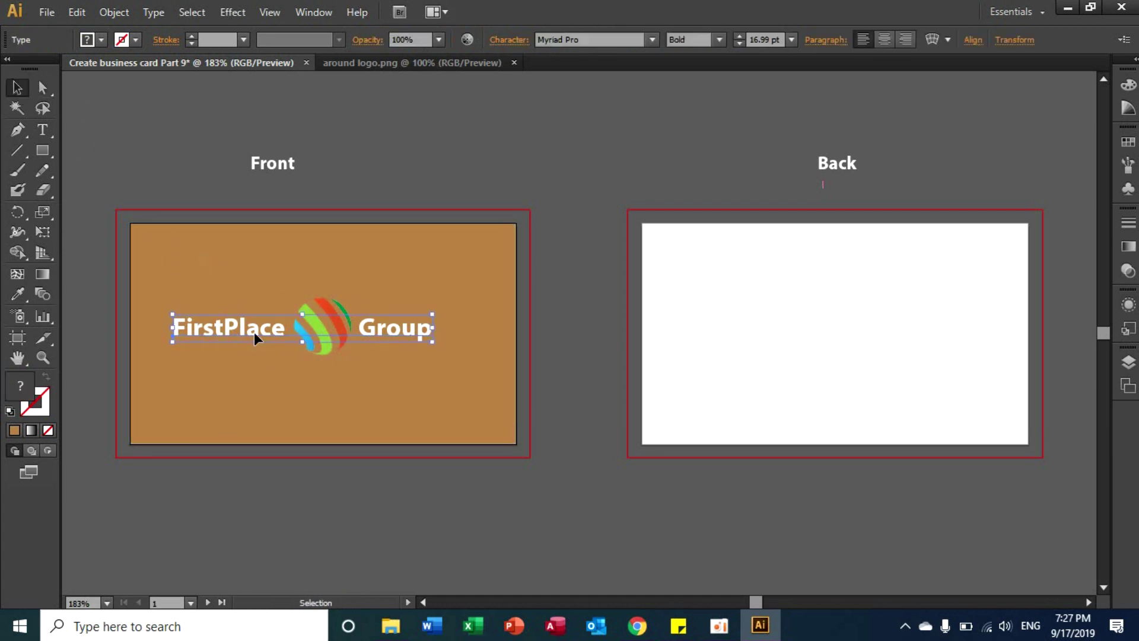
Group the FirstPlace Group text with the logo.
left_click(323, 330, "shift")
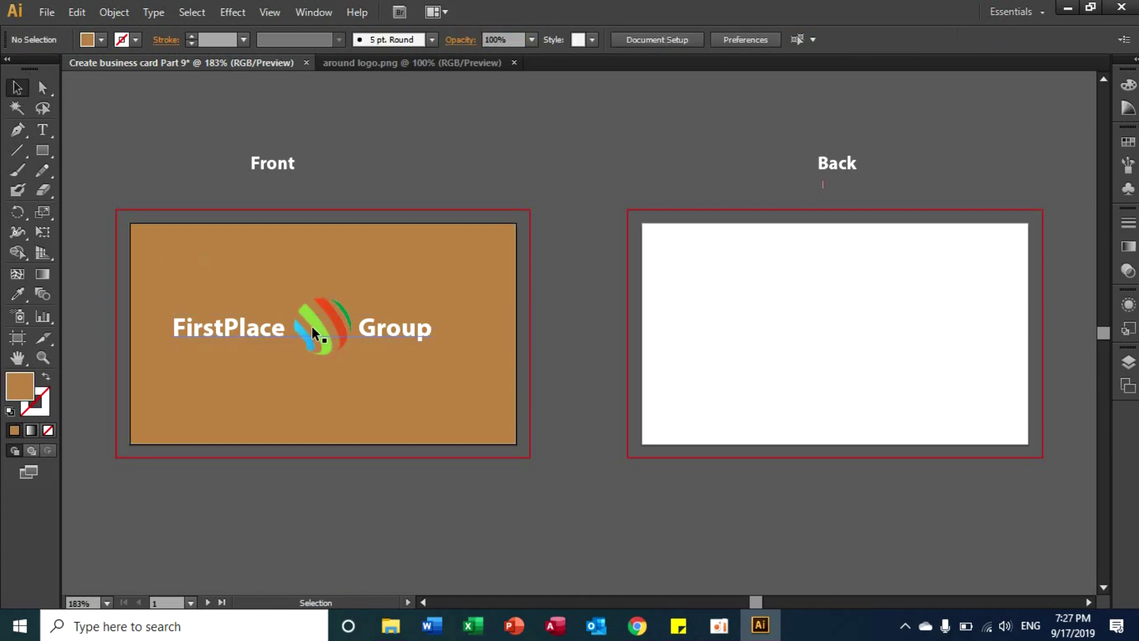
left_click(312, 333)
left_click(325, 301)
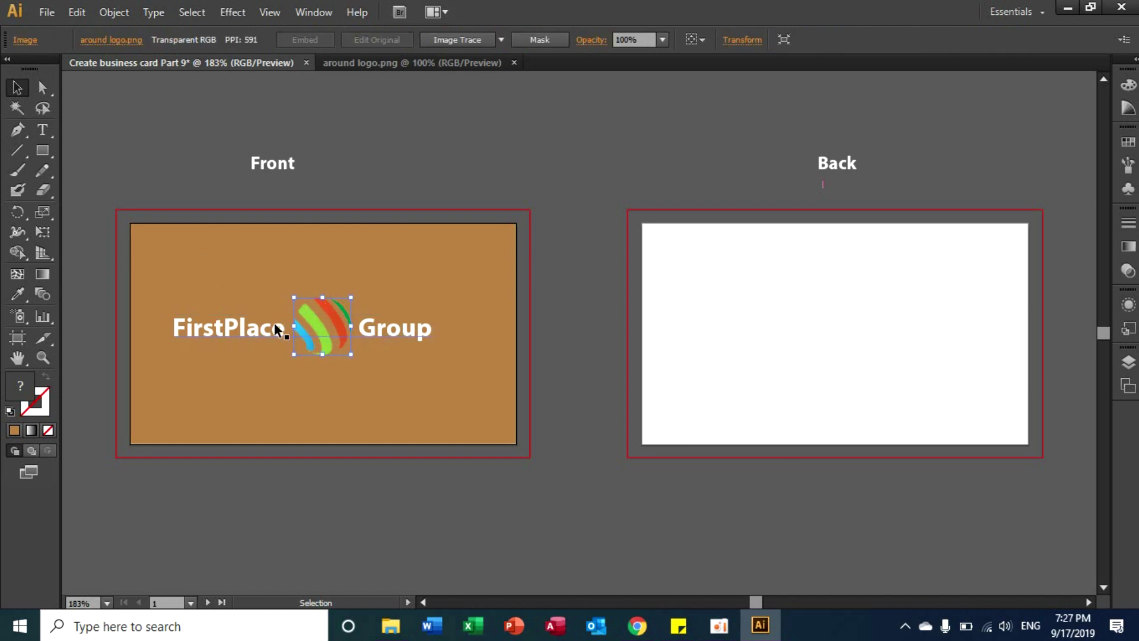
left_click(265, 329, "shift")
right_click(269, 333)
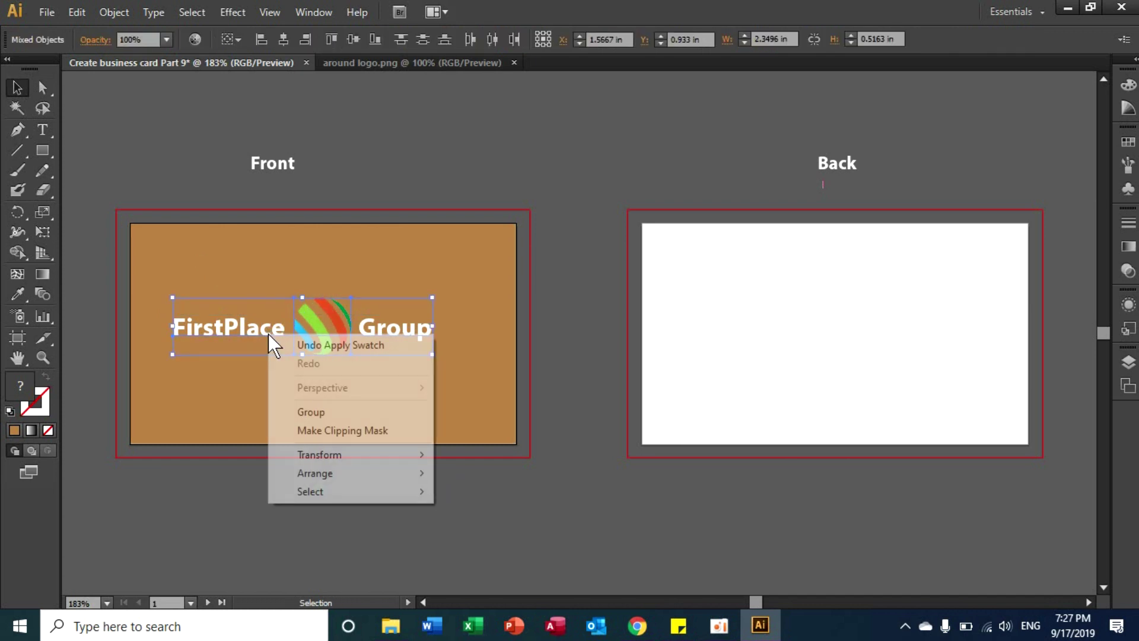
left_click(321, 415)
Centre the text-and-logo group horizontally on the brown card background.
left_click(462, 127)
left_click(325, 328)
left_click(440, 320, "shift")
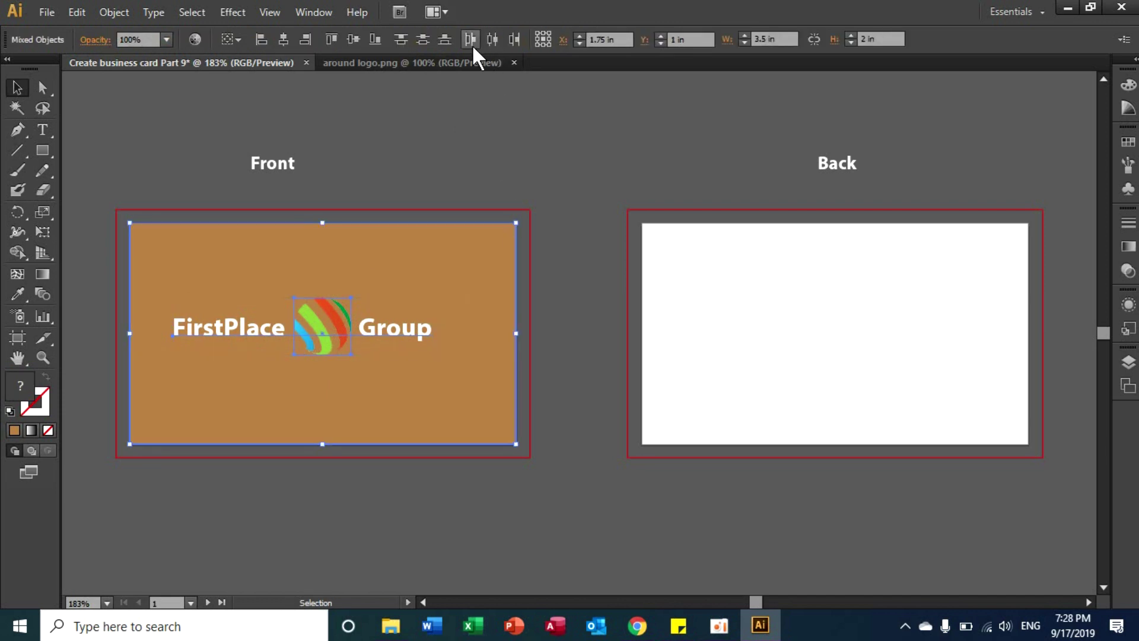
left_click(283, 39)
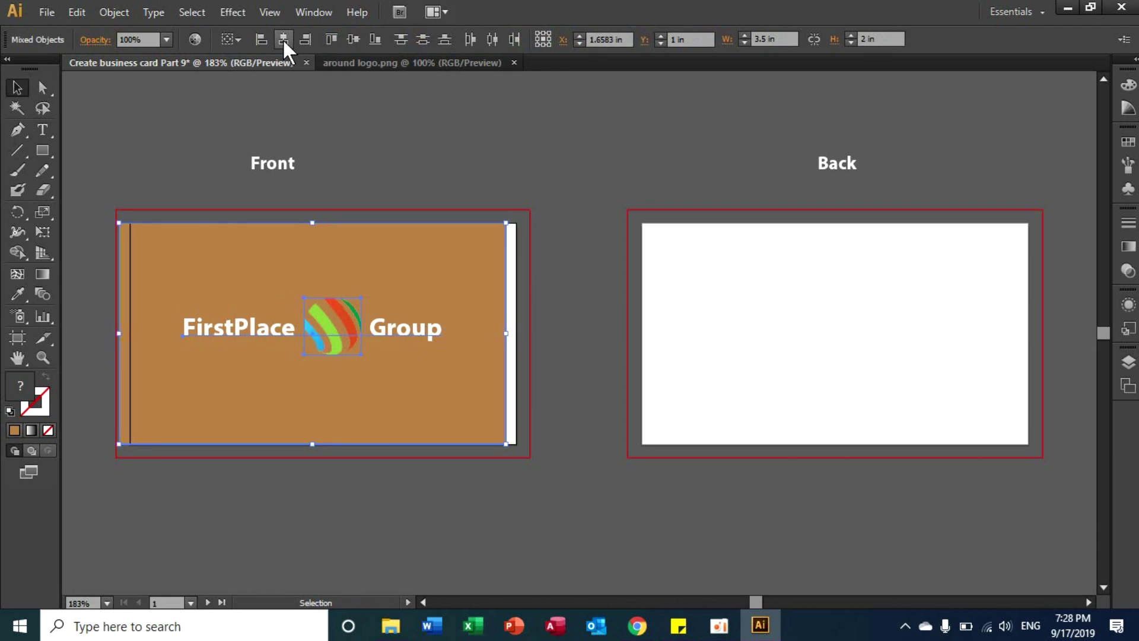
key("ctrl+z")
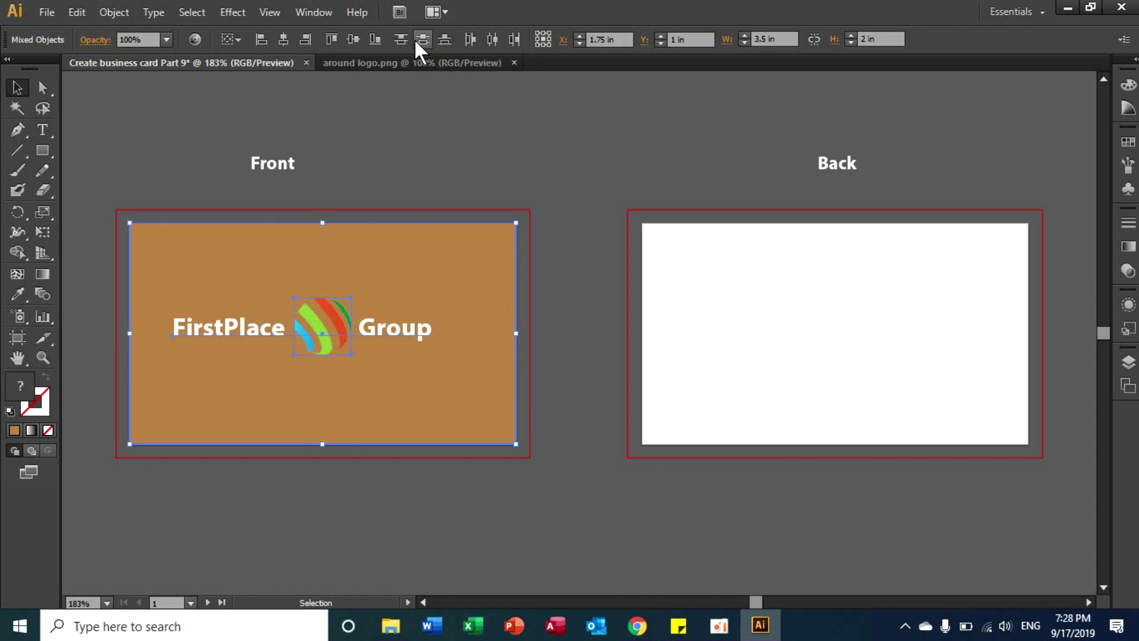
left_click(399, 41)
key("ctrl+z")
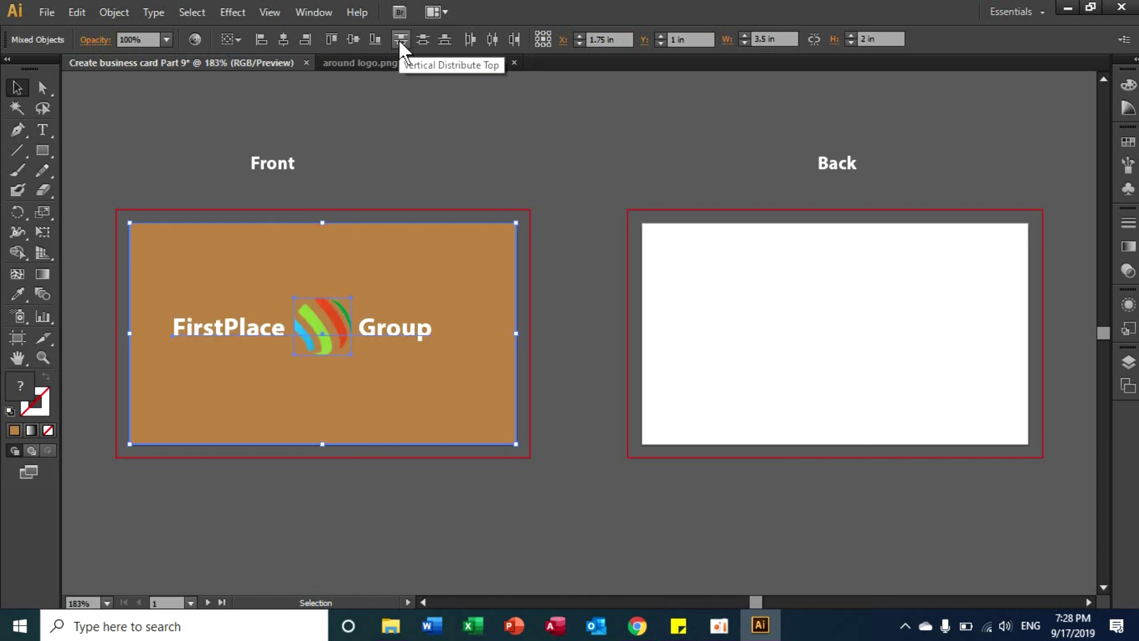
left_click(353, 40)
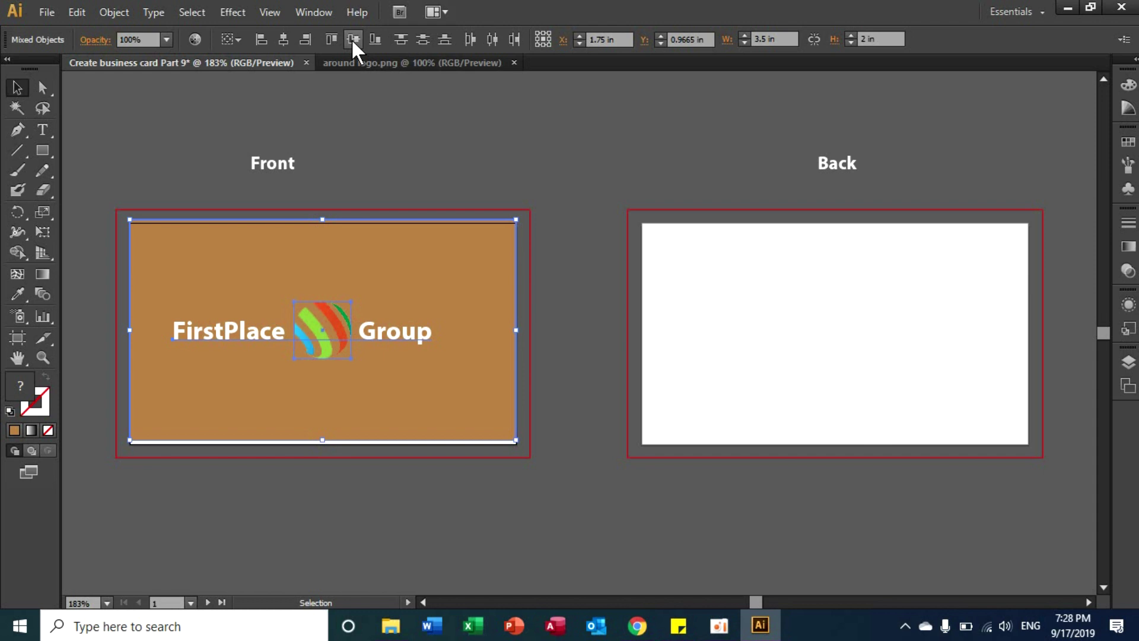
key("ctrl+z")
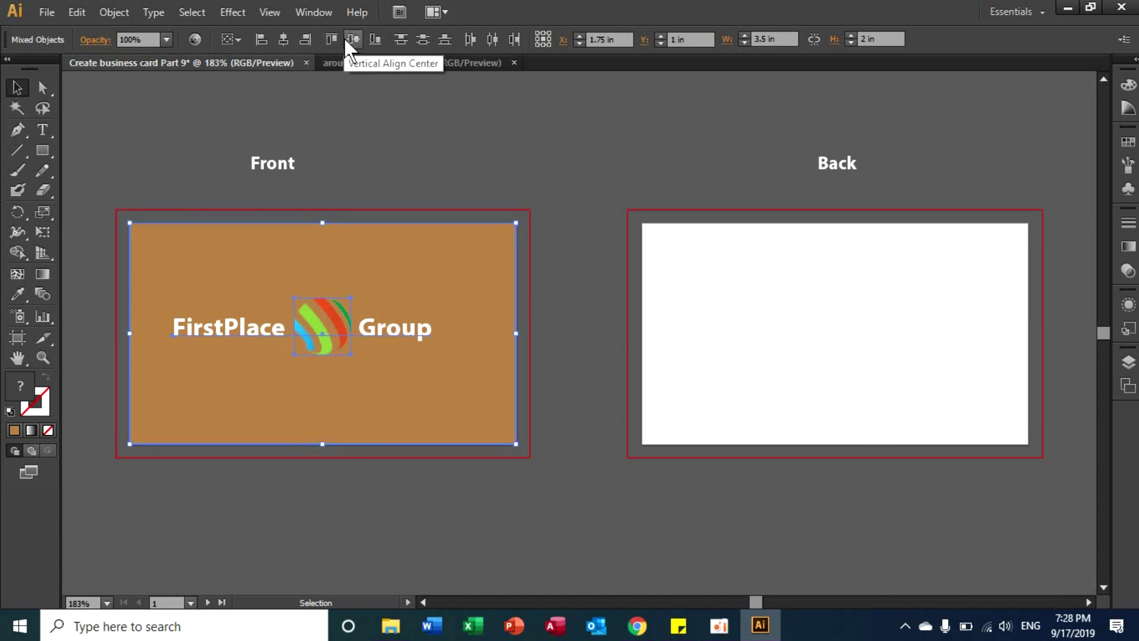
left_click(490, 39)
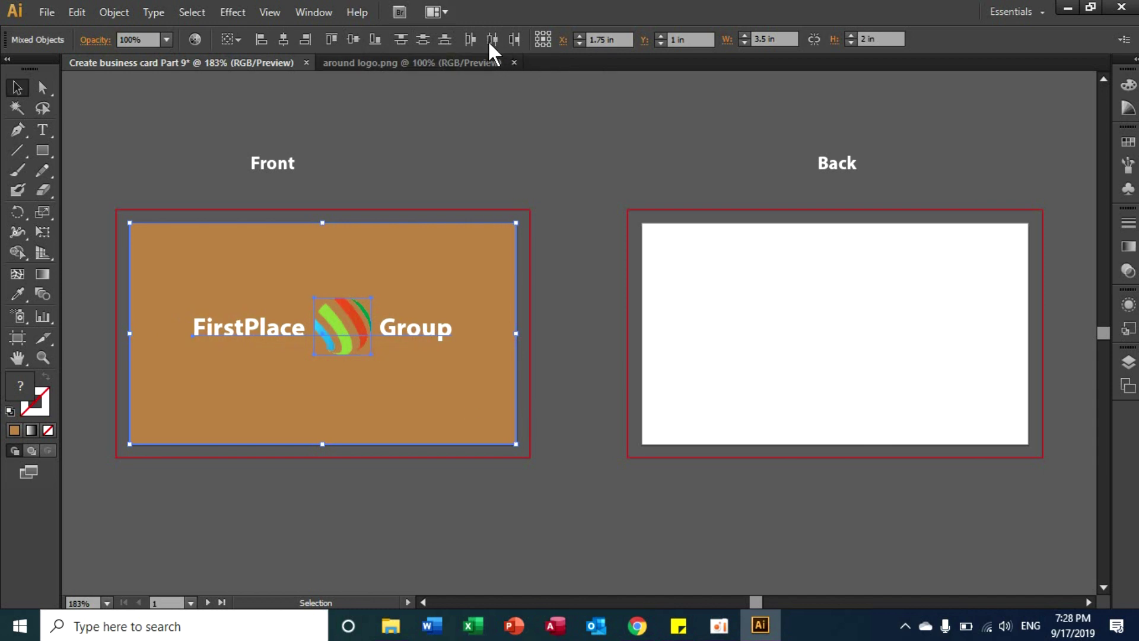
left_click(562, 290)
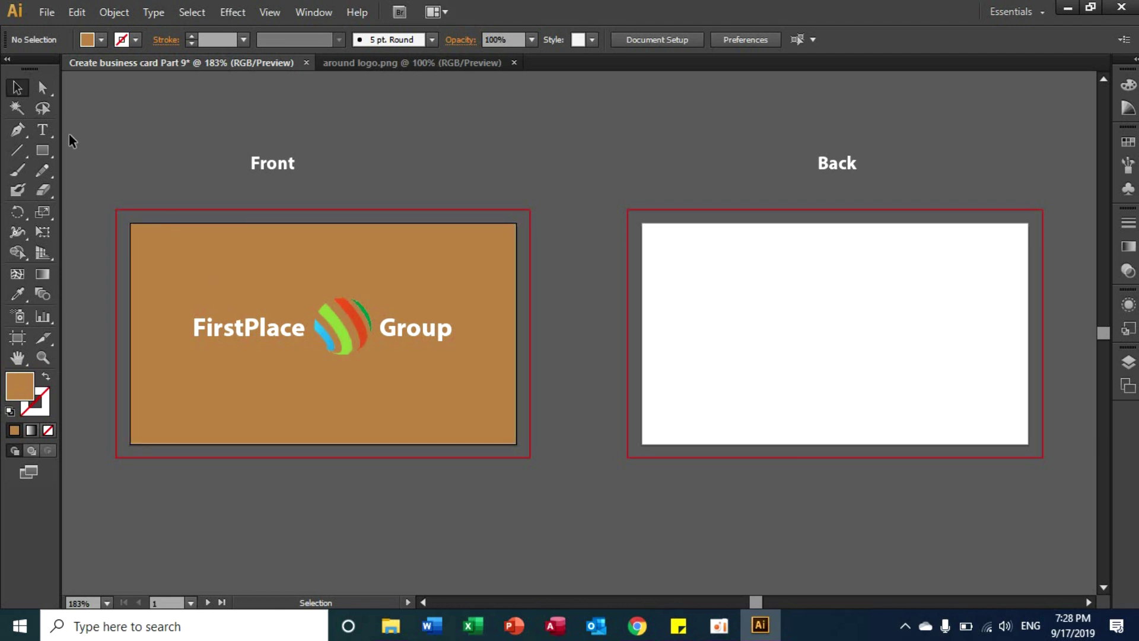
left_click(42, 129)
left_click(375, 412)
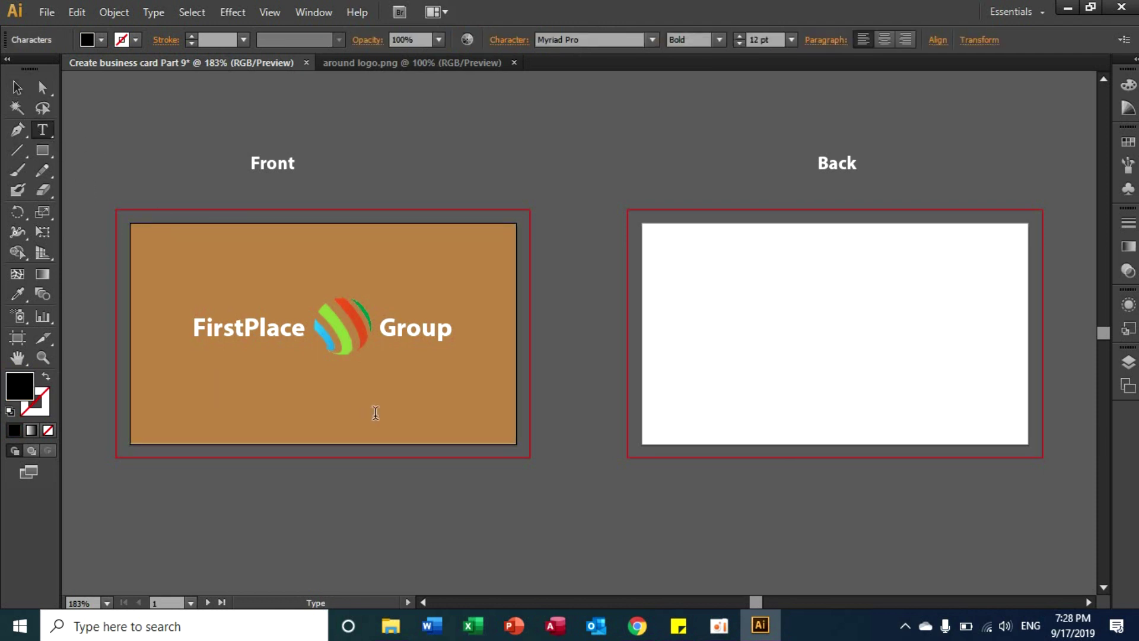
type("www.")
type("firstplacegroup.com")
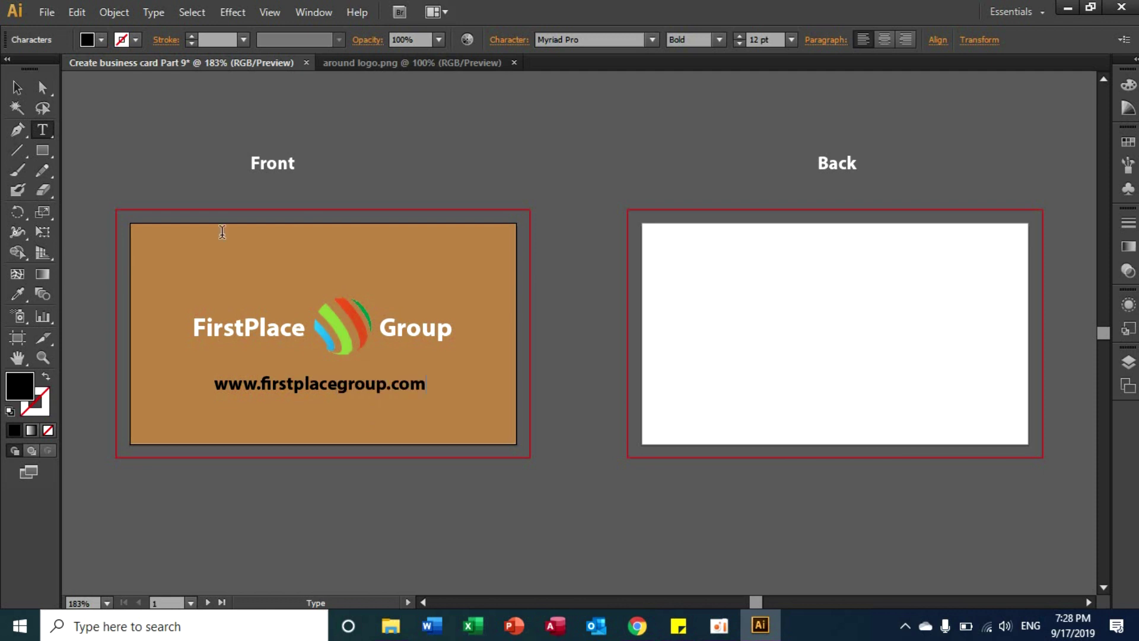
left_click(17, 88)
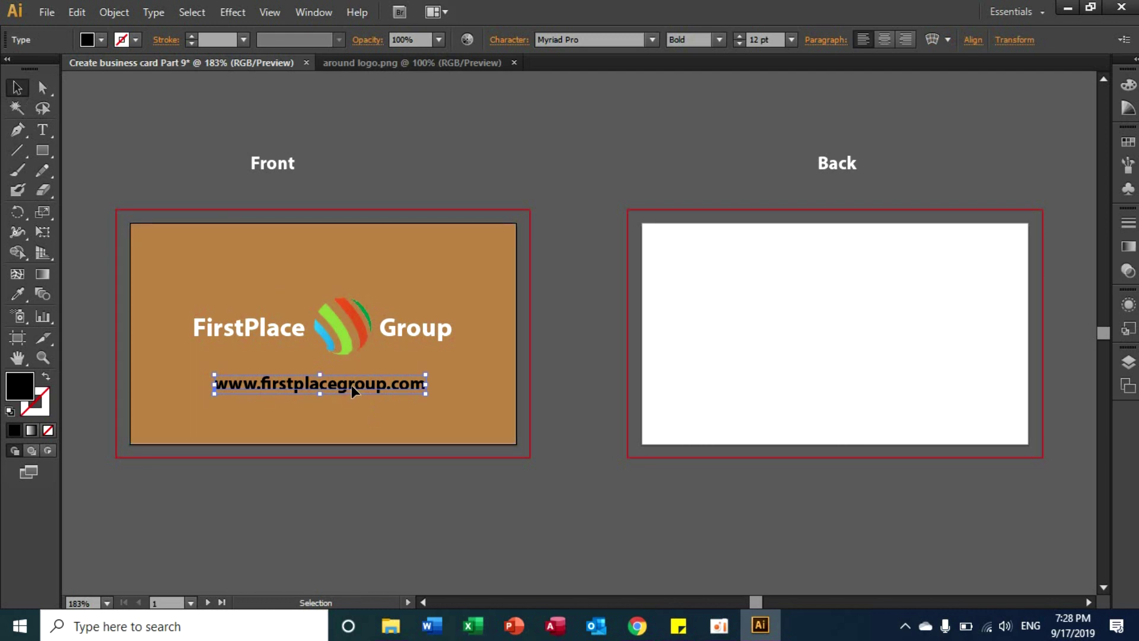
left_click(439, 380, "shift")
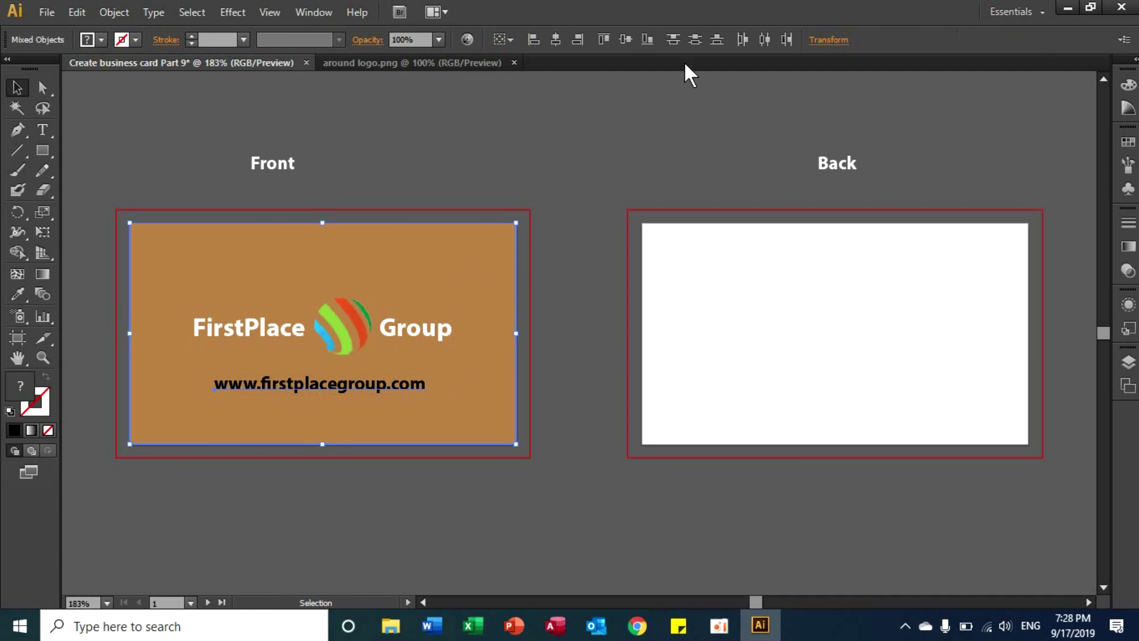
left_click(762, 41)
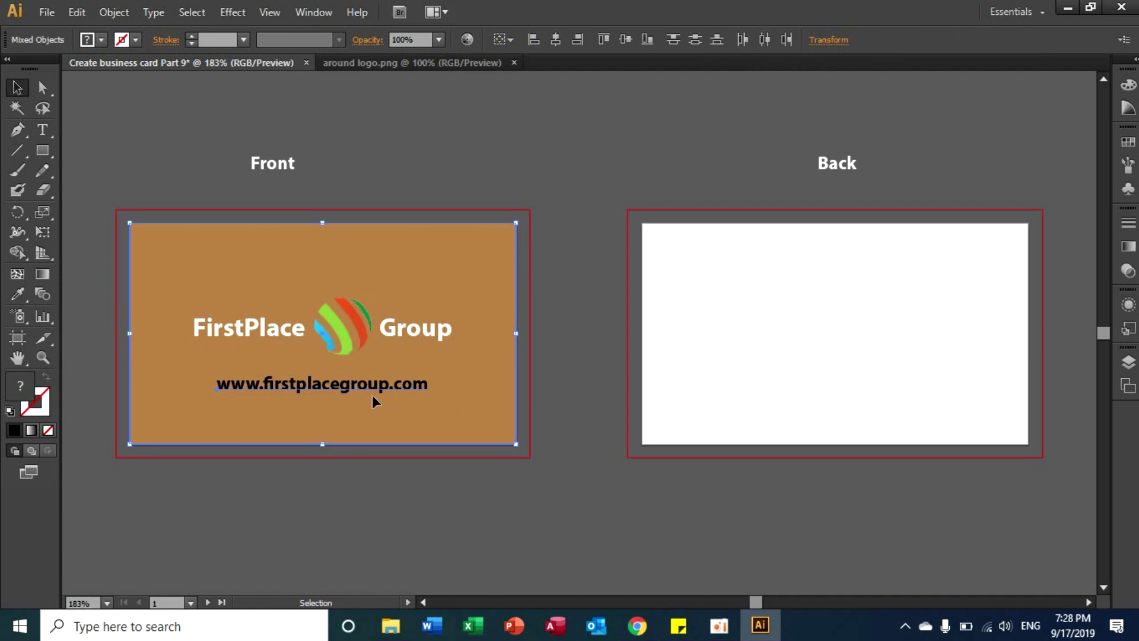
Move the URL line up so it sits just beneath the logo.
left_click_drag(355, 389, 356, 364)
key("ctrl+z")
left_click(558, 327)
left_click(330, 391)
left_click_drag(330, 391, 332, 371)
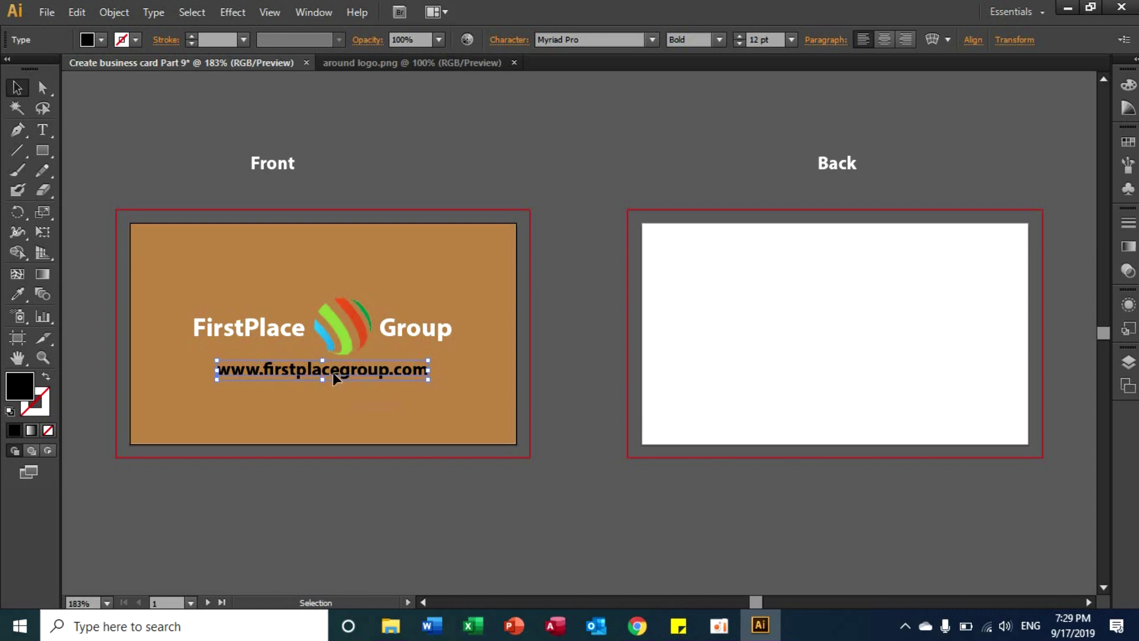
left_click(574, 328)
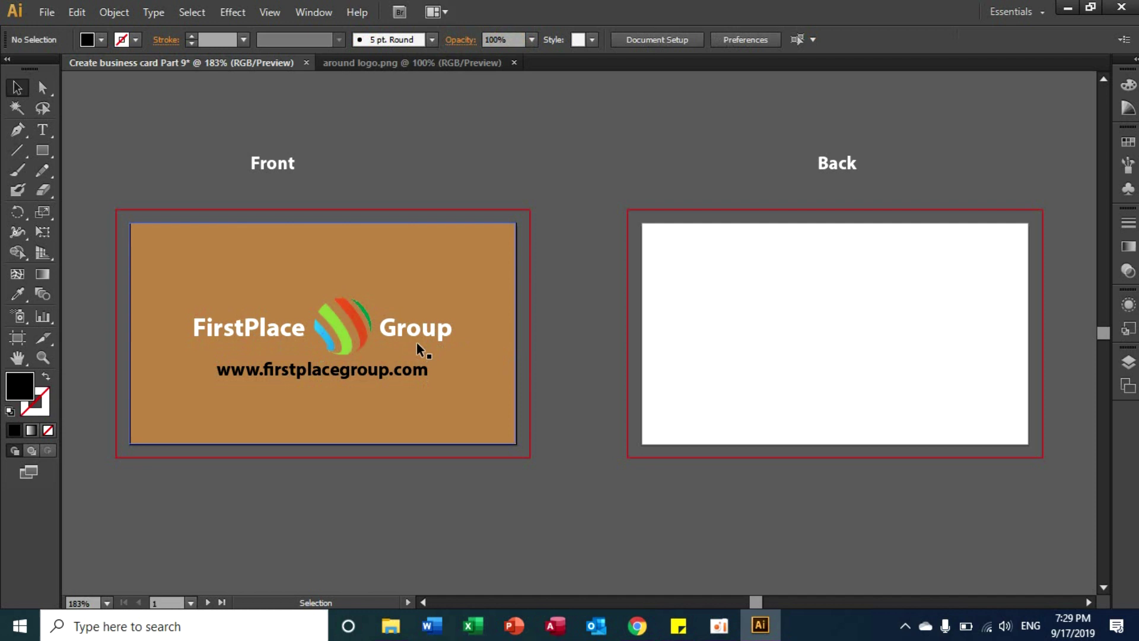
Increase the URL's horizontal scale, centre-align its text, and move it back under the logo.
left_click(366, 371)
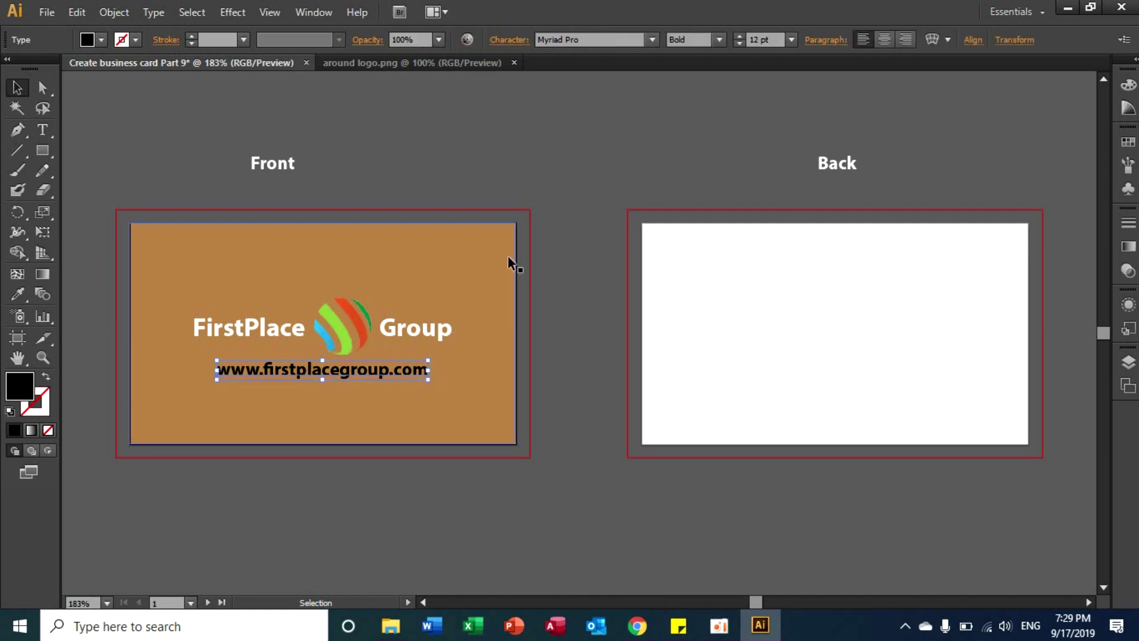
left_click(510, 40)
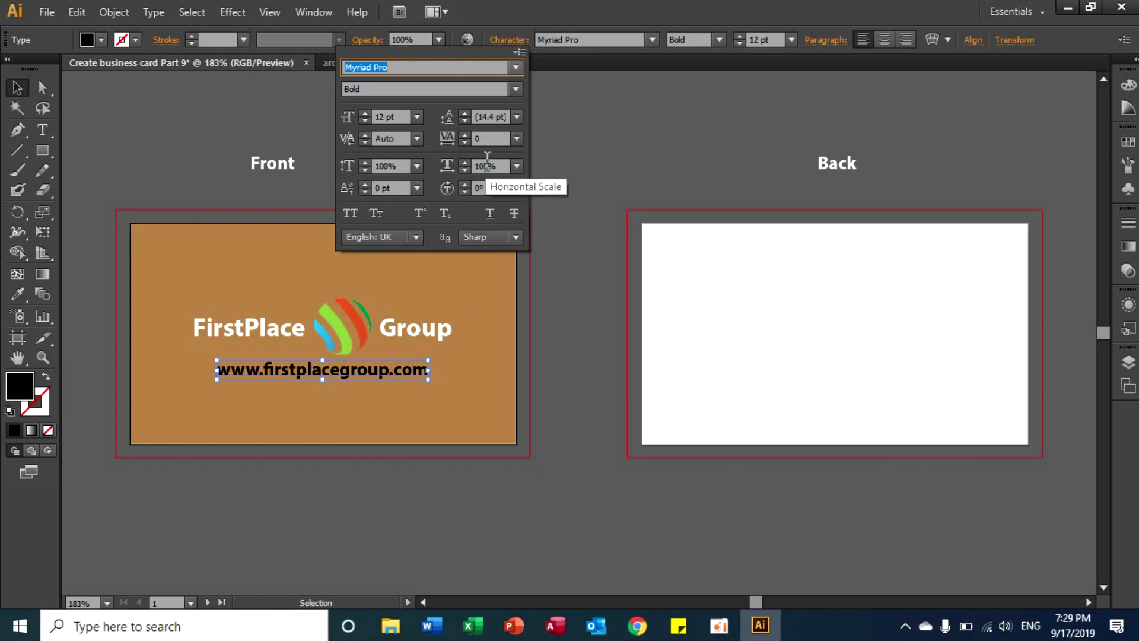
left_click(466, 162)
left_click(465, 162)
left_click(465, 161)
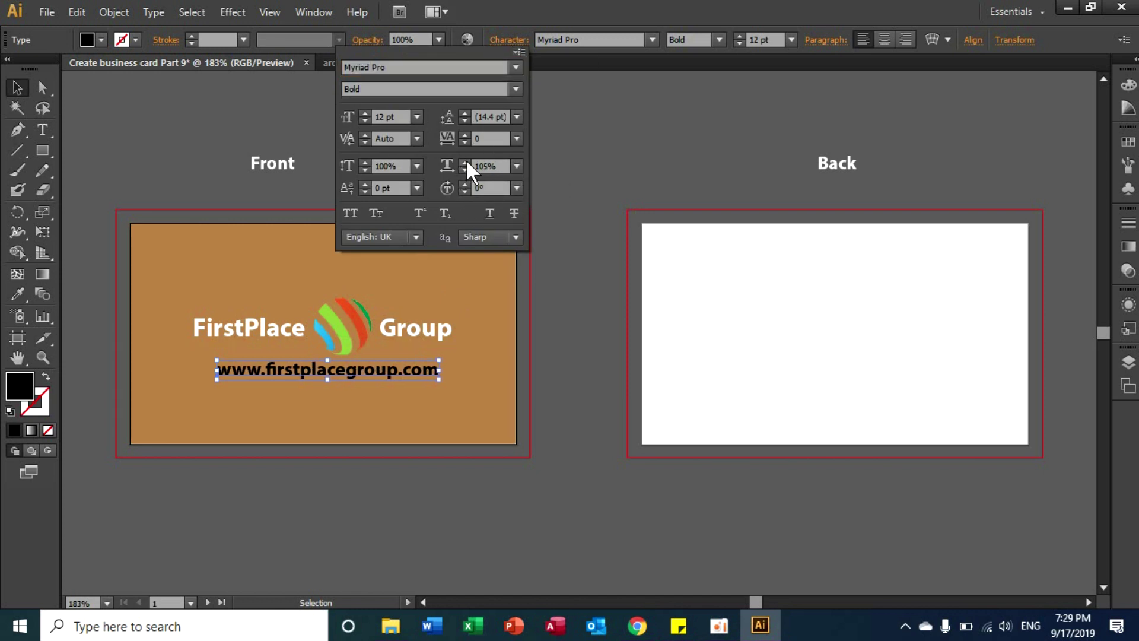
left_click(466, 163)
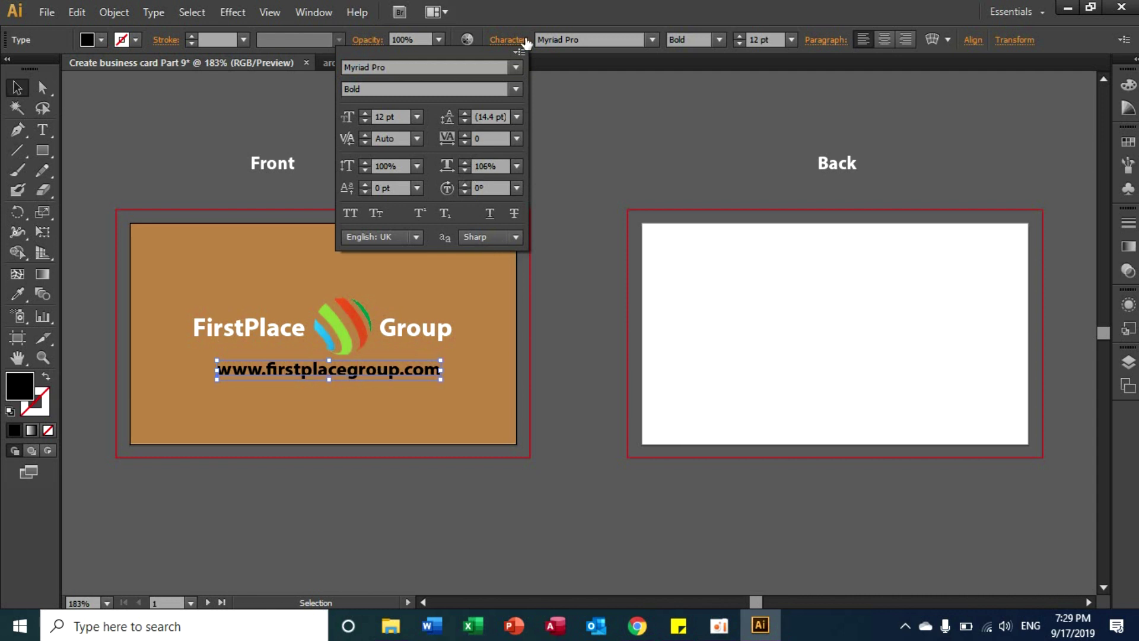
left_click(886, 38)
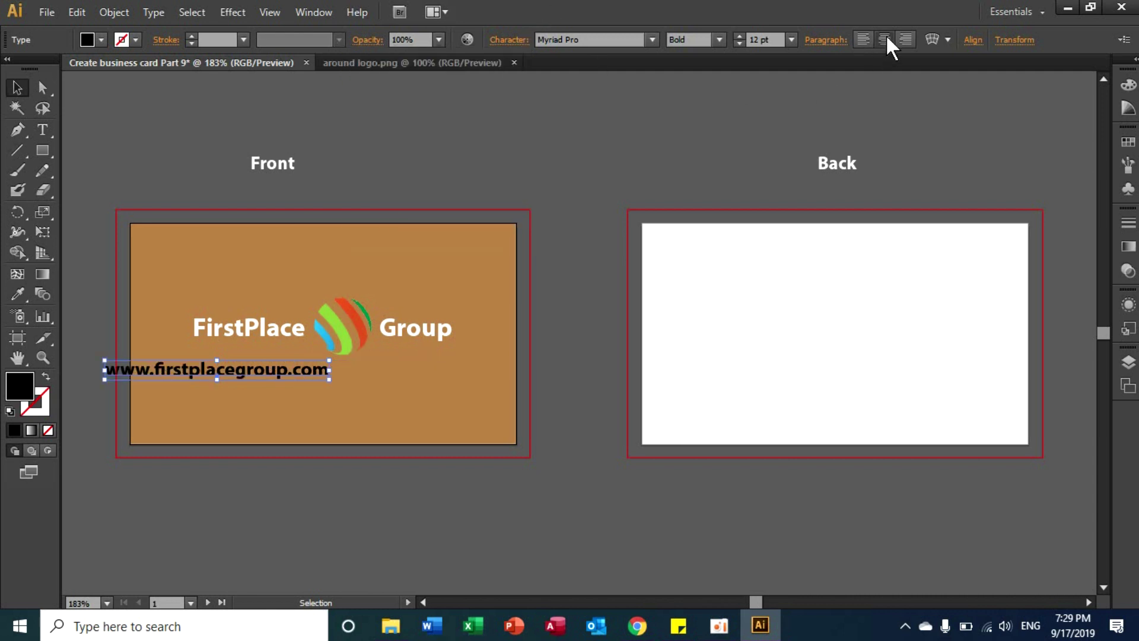
left_click_drag(208, 373, 349, 372)
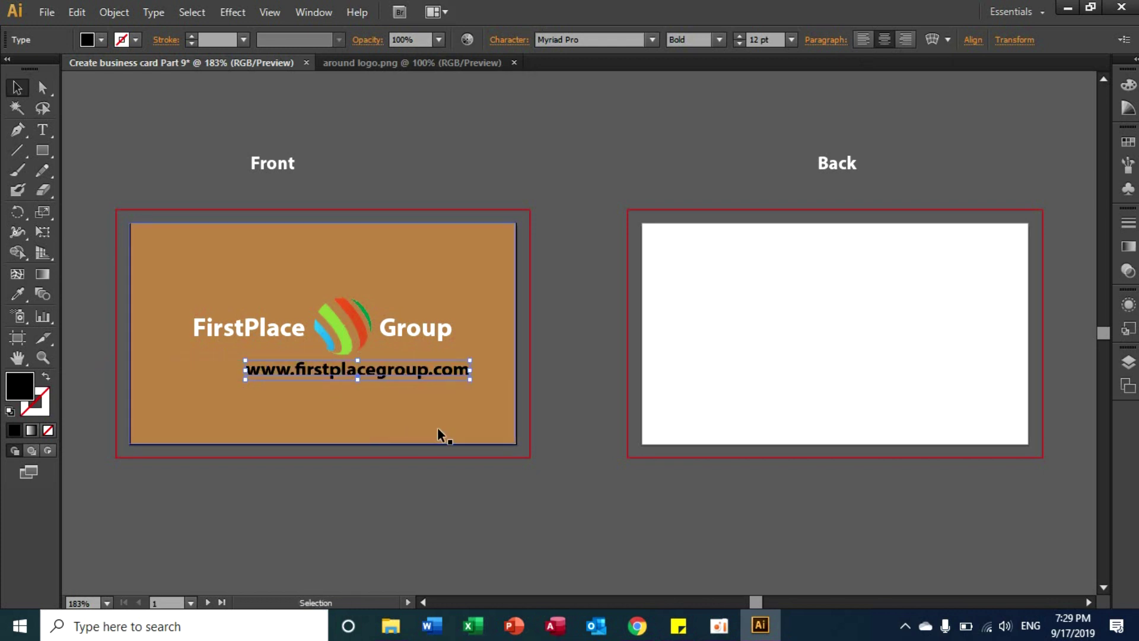
Test vertical and horizontal centring of the URL against the card, reverting both.
left_click(475, 415, "shift")
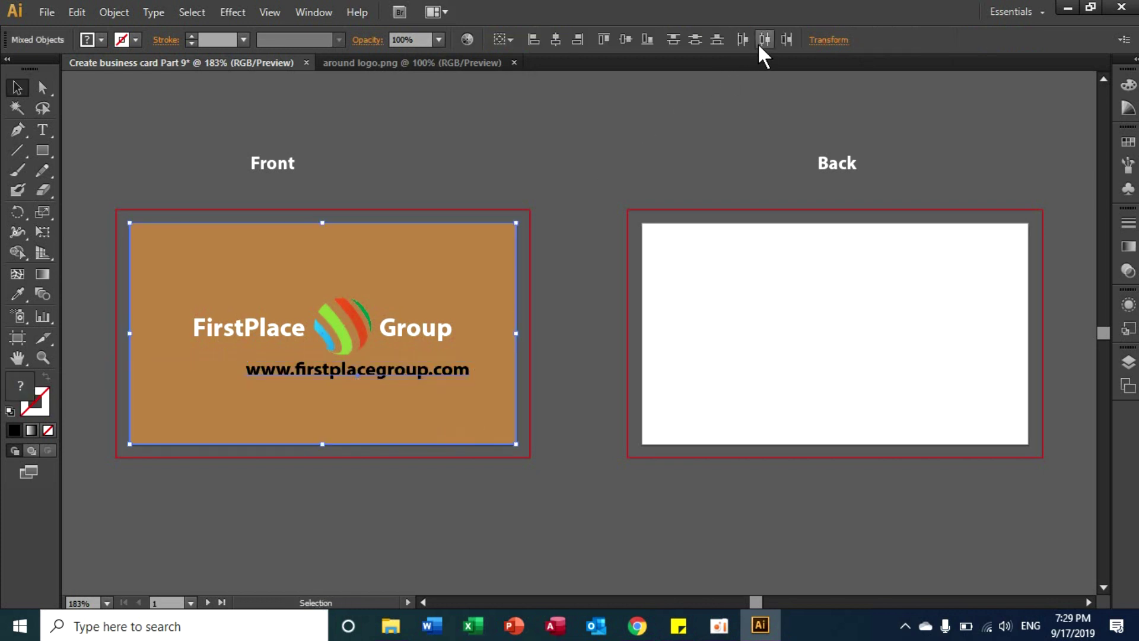
left_click(694, 39)
key("ctrl+z")
left_click(551, 37)
key("ctrl+z")
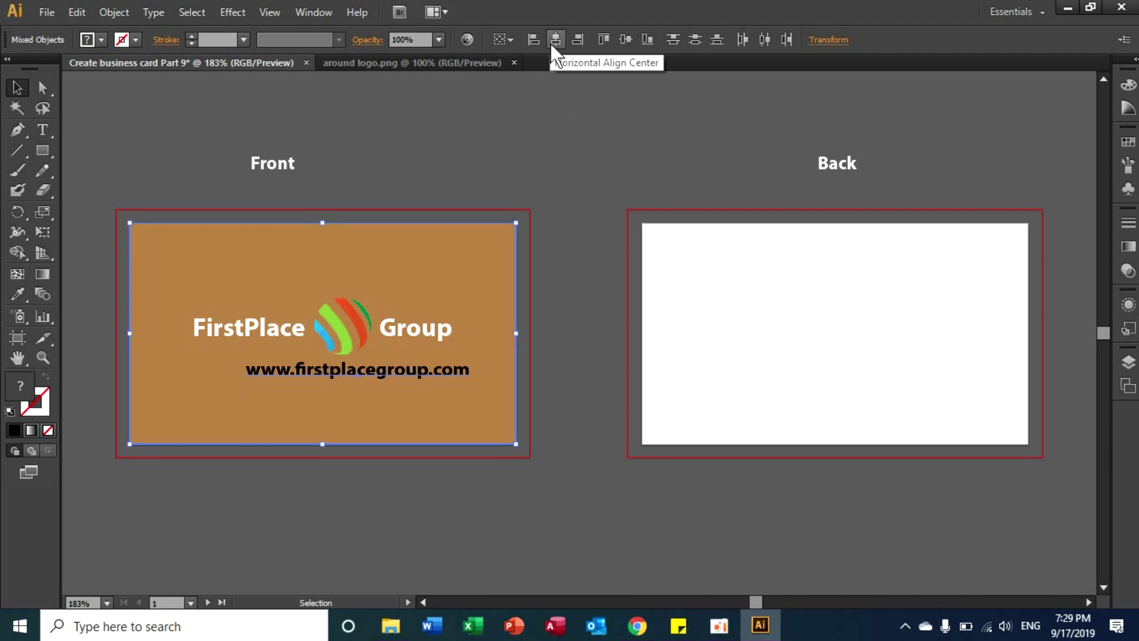
left_click(611, 364)
left_click(348, 373)
Stretch the URL text wider horizontally and move it left beneath the logo.
left_click_drag(349, 368, 339, 369)
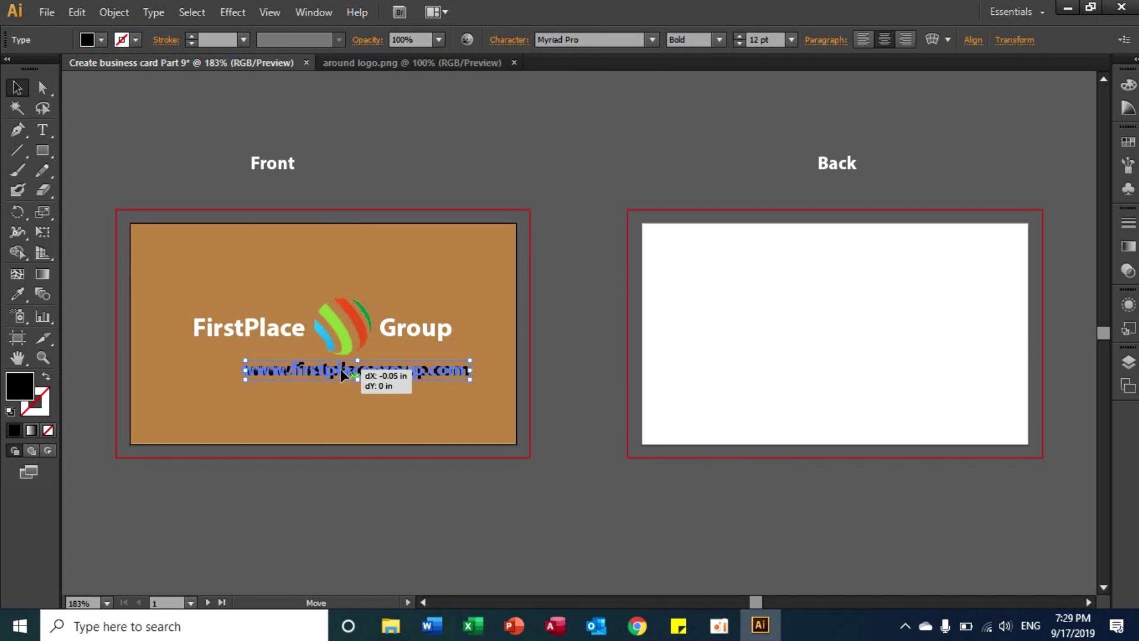
left_click(509, 41)
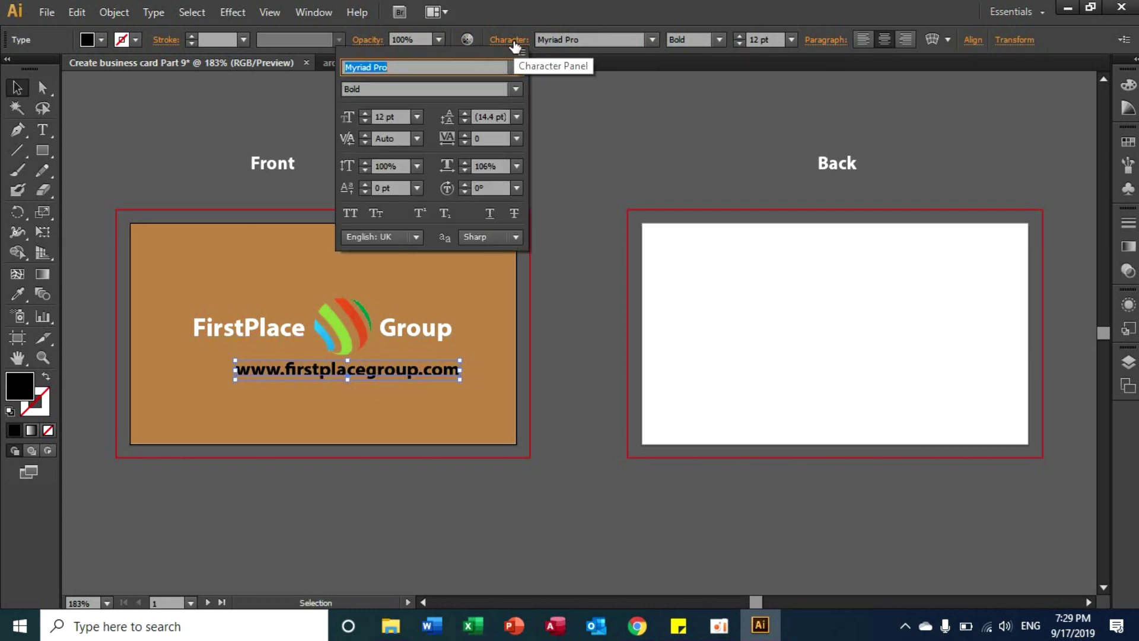
left_click(463, 162)
left_click(463, 160)
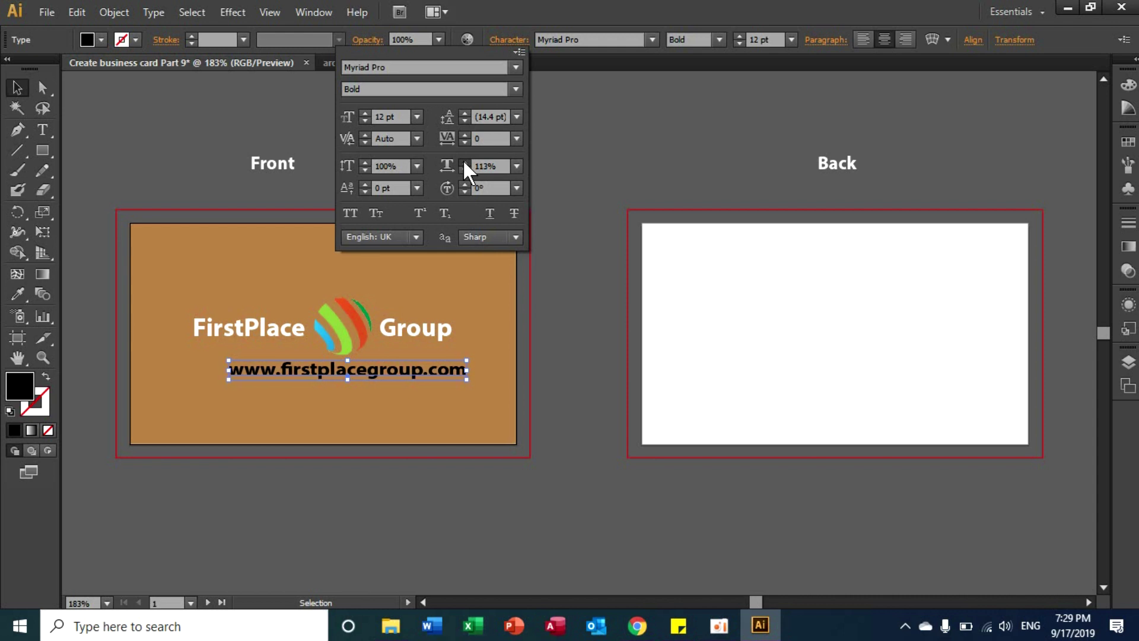
left_click(464, 161)
left_click(463, 162)
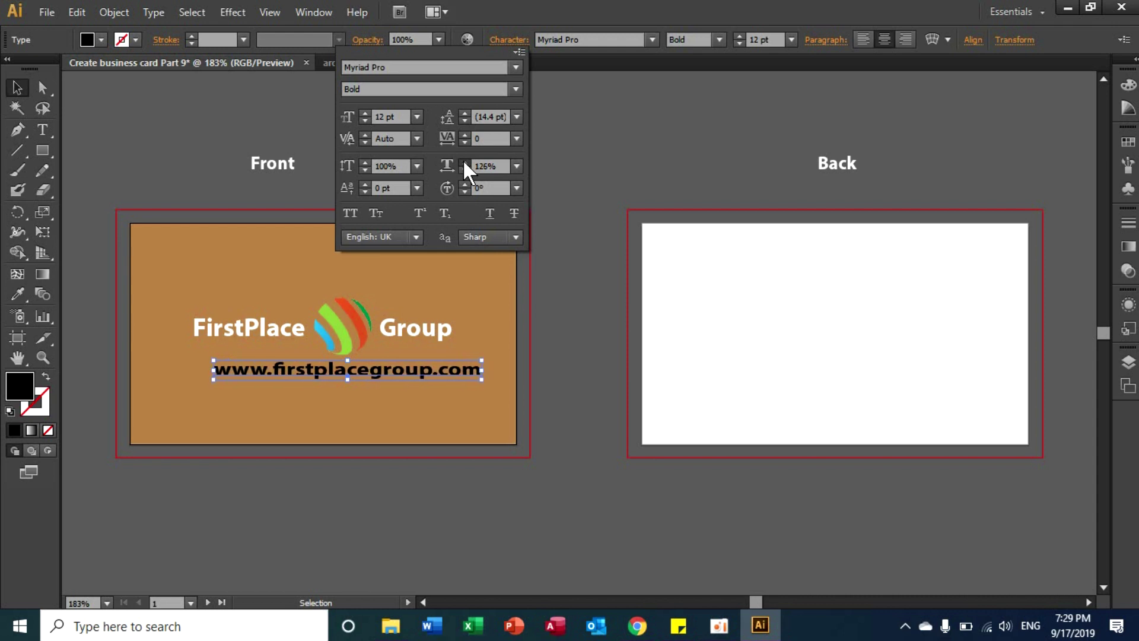
left_click(464, 162)
left_click(364, 374)
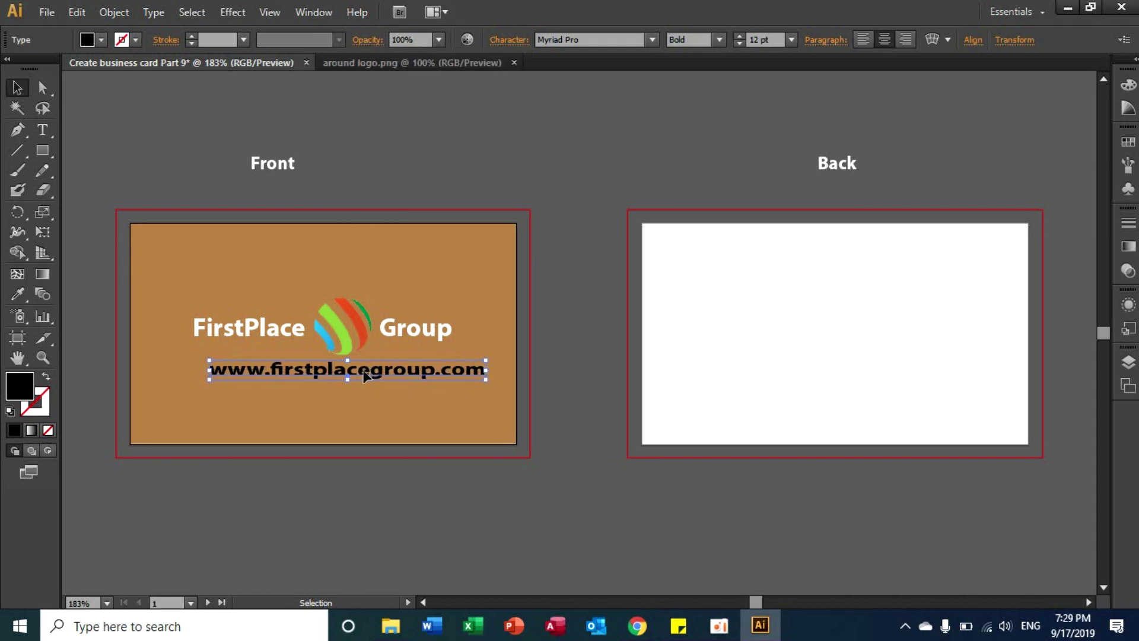
left_click_drag(364, 374, 345, 365)
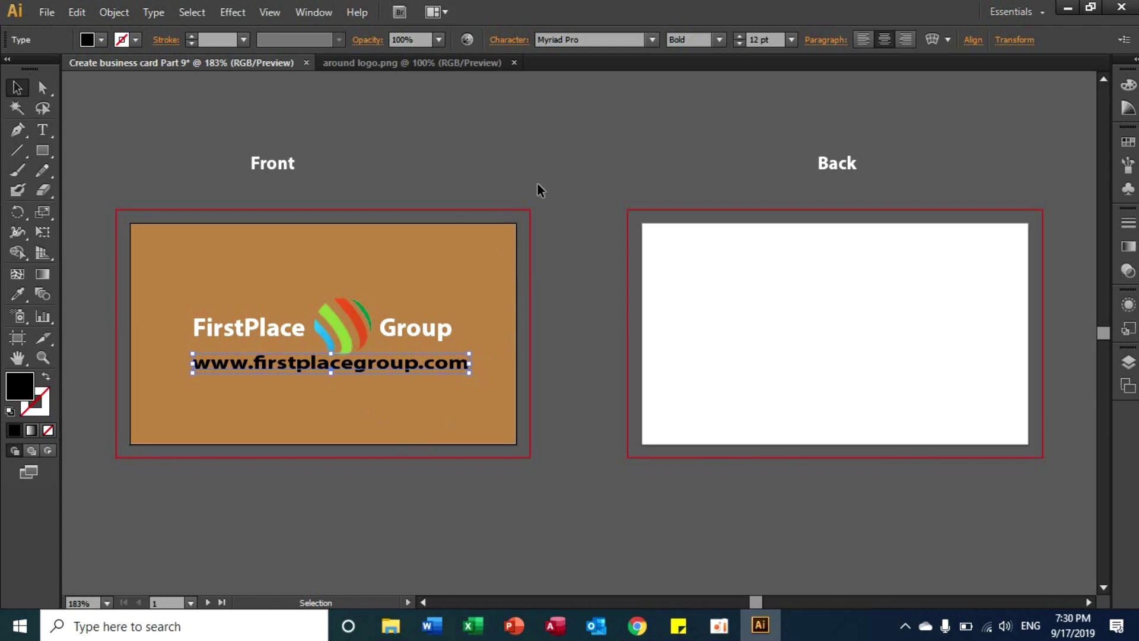
Set the URL's horizontal scale to 125% and shift it left to centre it.
left_click(508, 40)
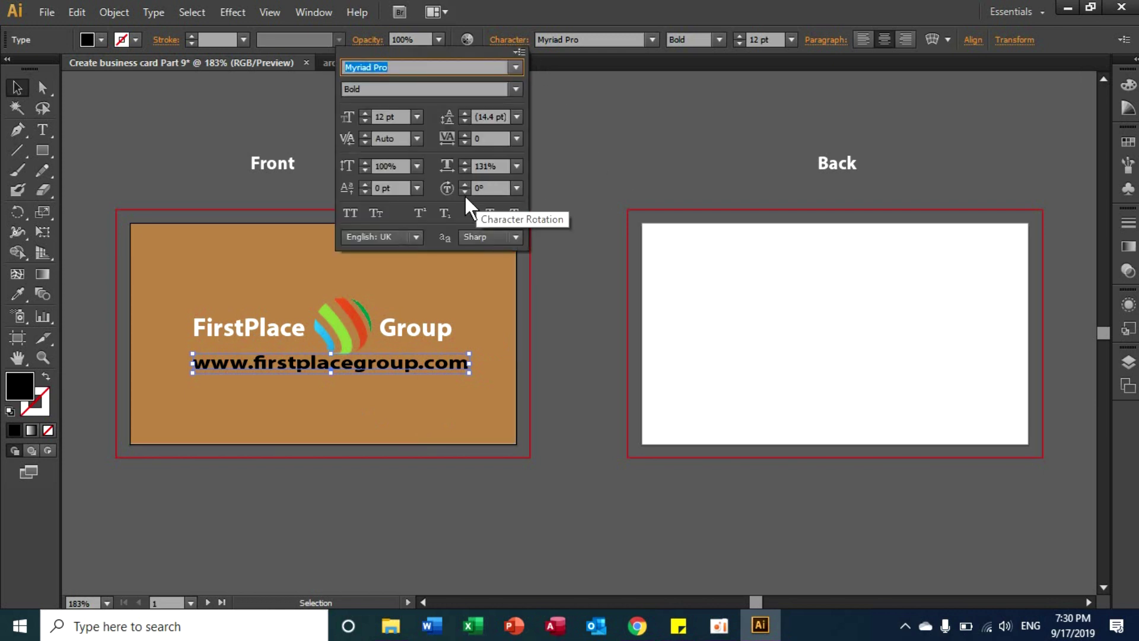
left_click(463, 169)
left_click(463, 169)
left_click(325, 409)
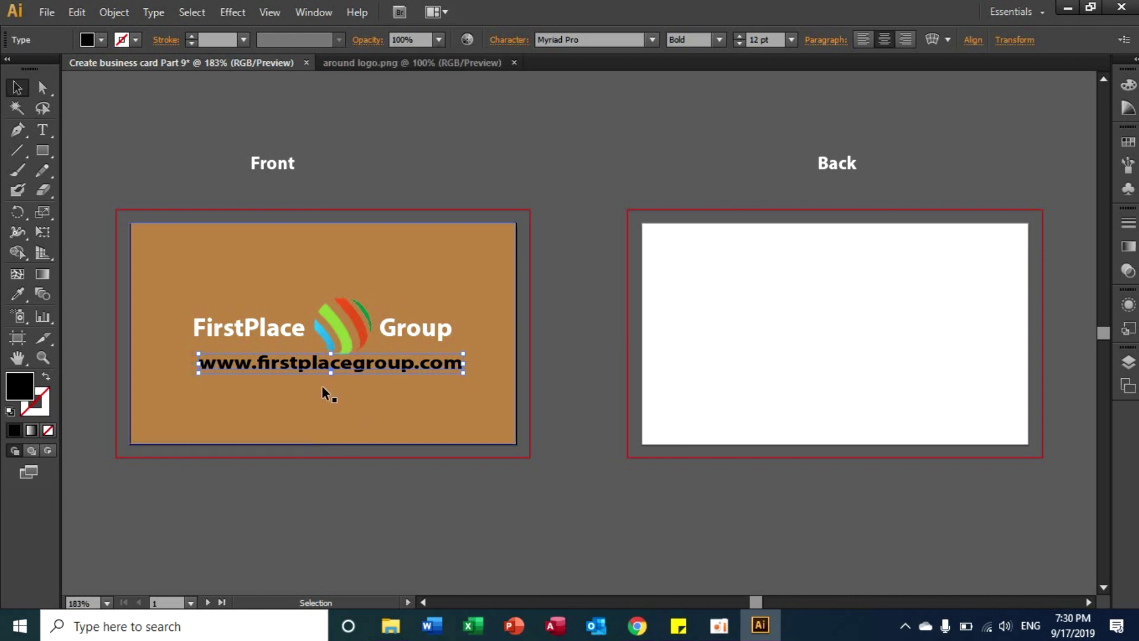
left_click_drag(322, 363, 315, 364)
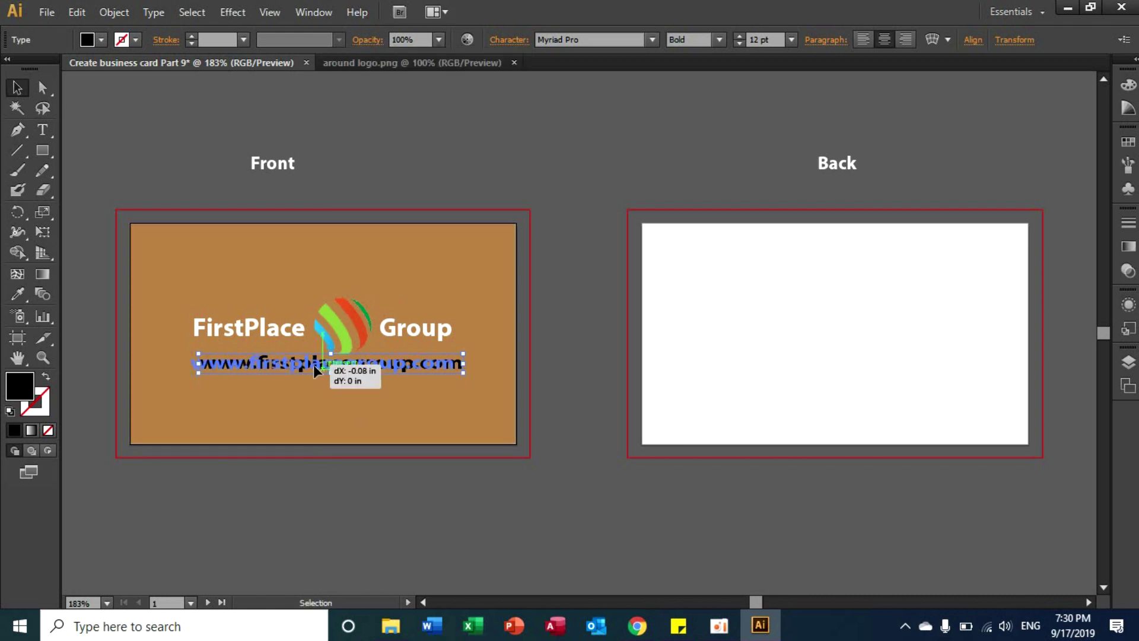
left_click(630, 397)
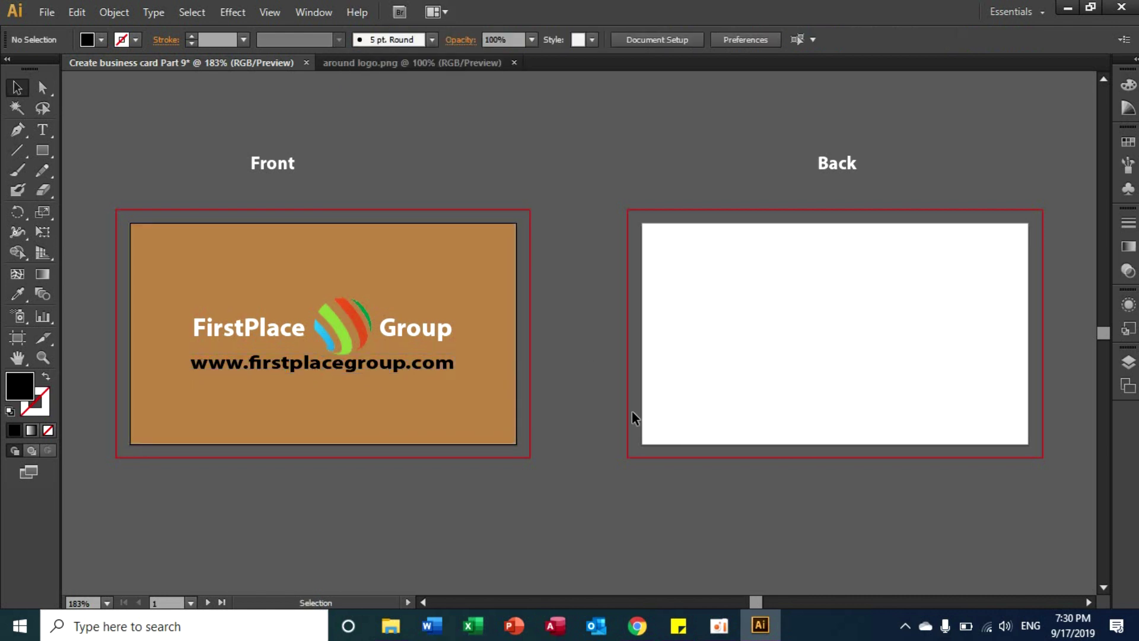
Nudge the URL slightly right and review its placement beneath the logo.
left_click(361, 364)
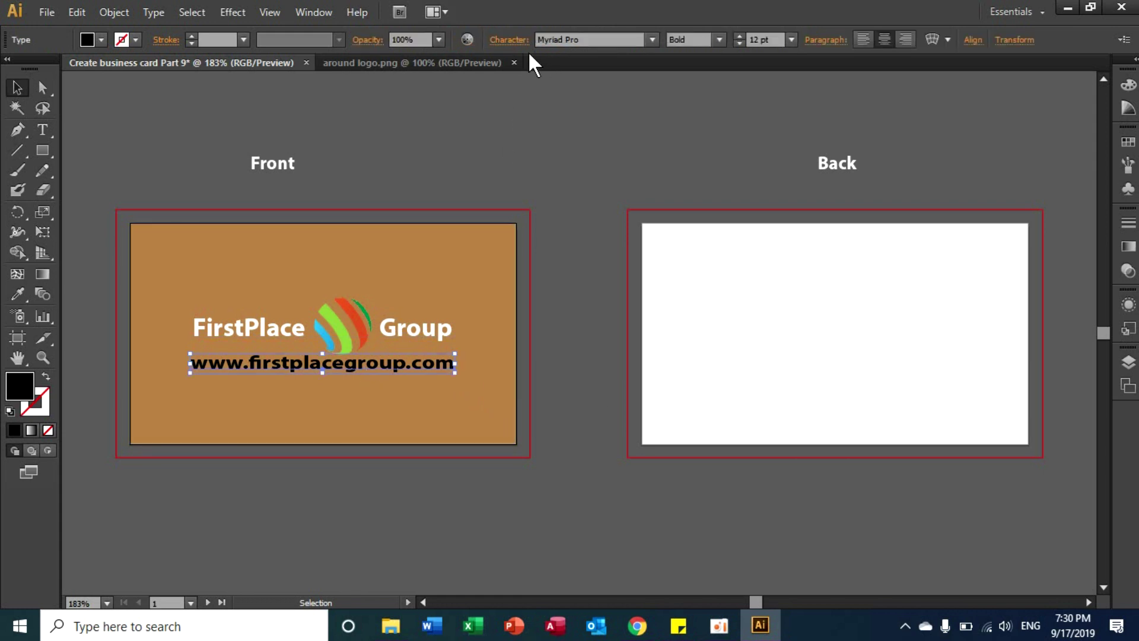
left_click(509, 40)
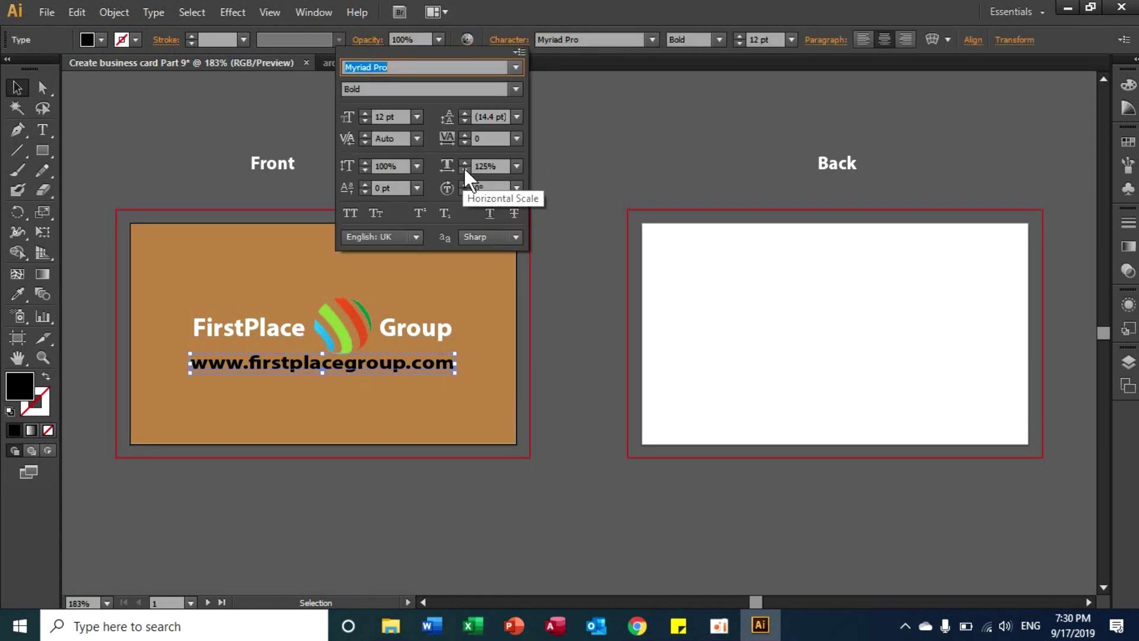
left_click(578, 368)
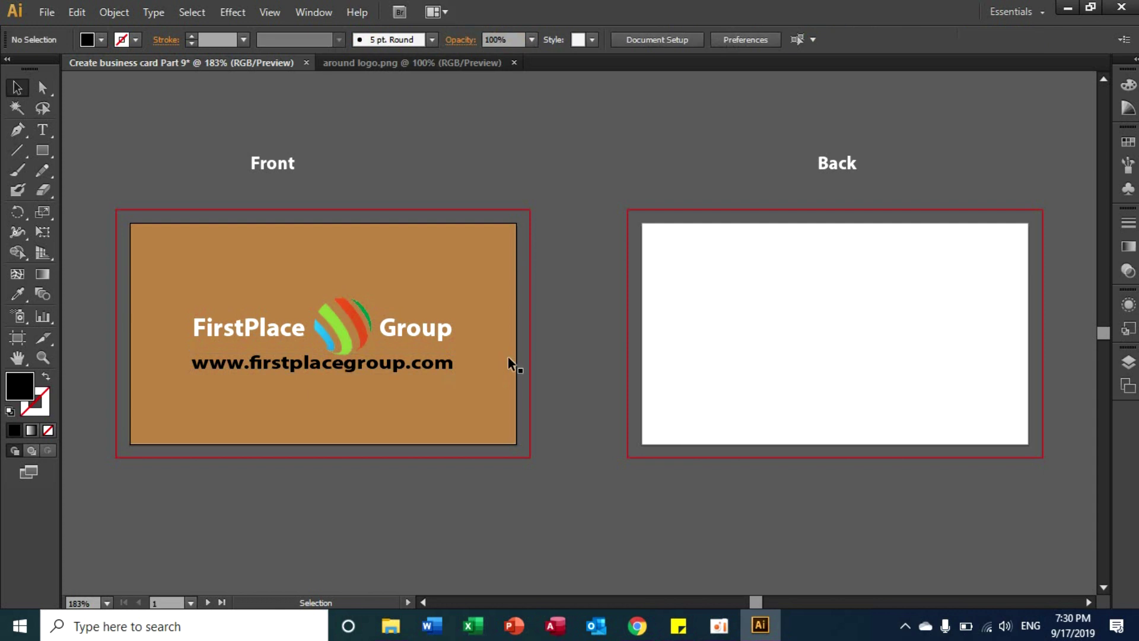
left_click(373, 365)
key("Right")
key("Right")
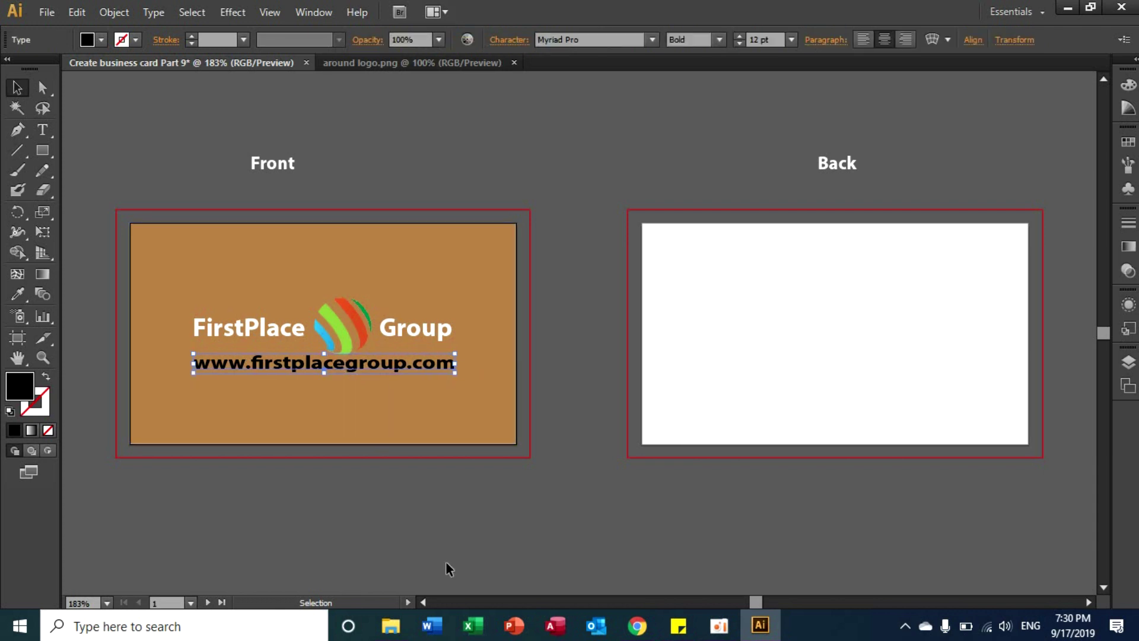
left_click(604, 442)
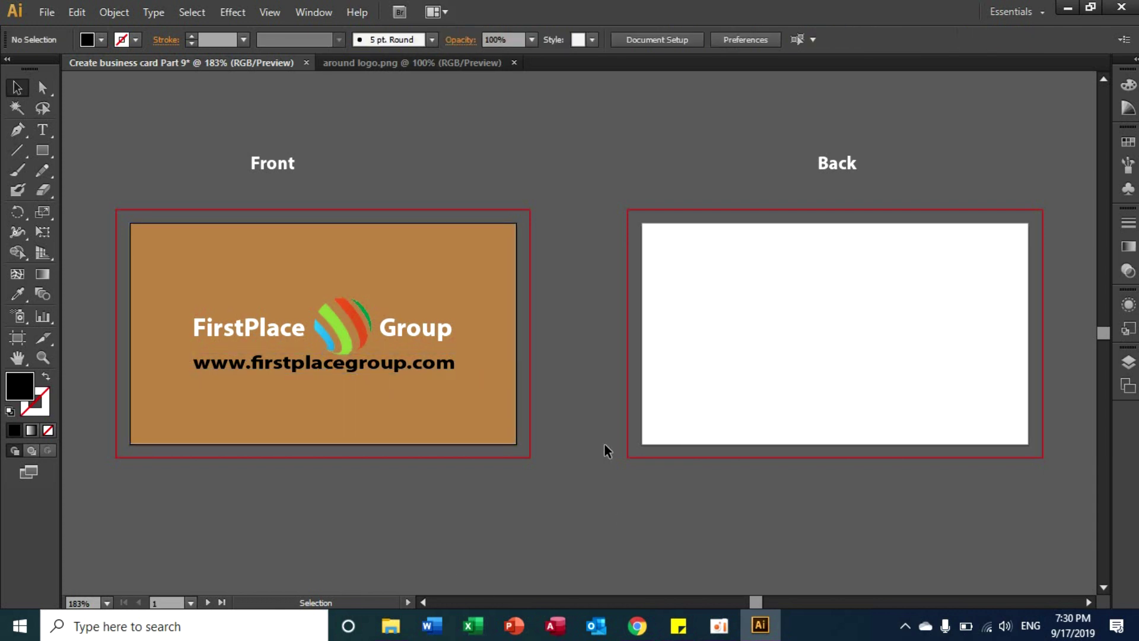
left_click(348, 368)
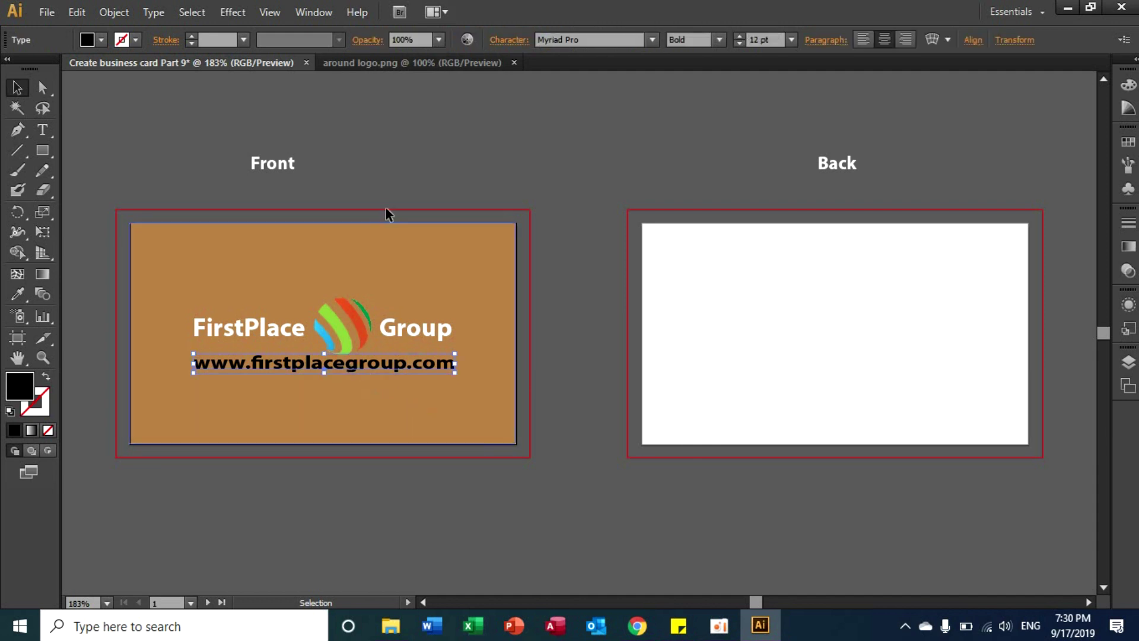
left_click(513, 41)
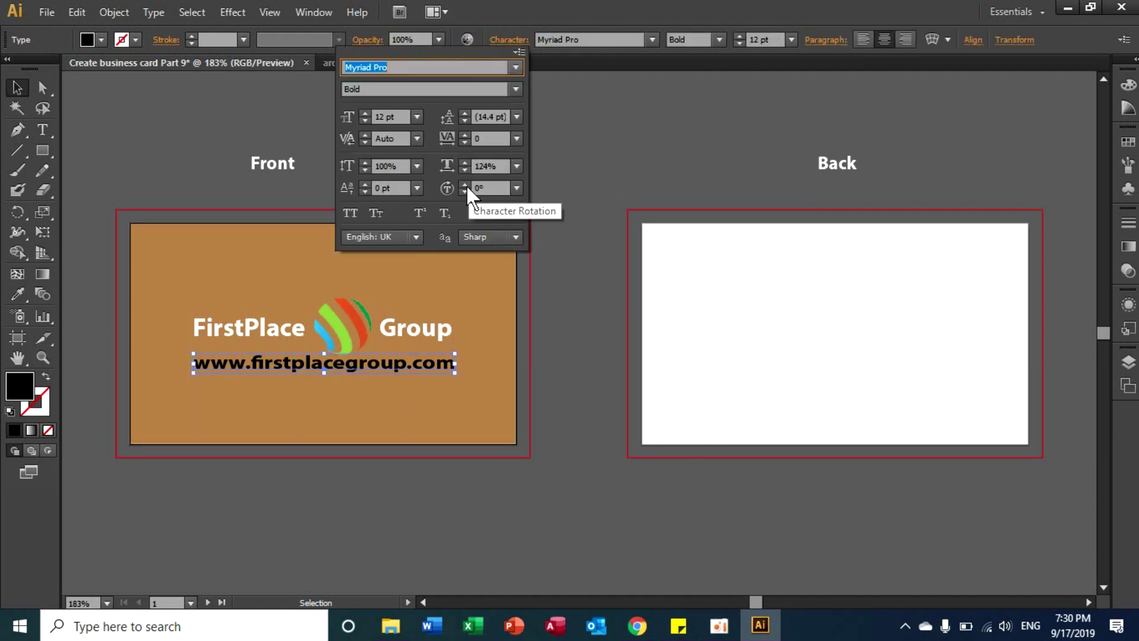
left_click(569, 361)
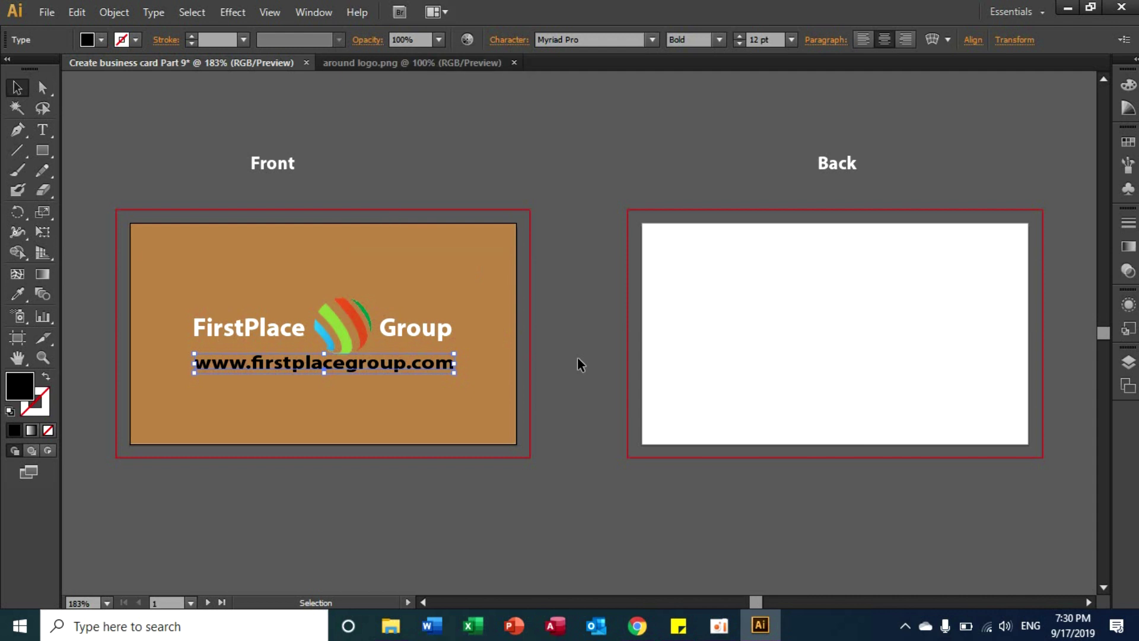
left_click(343, 366)
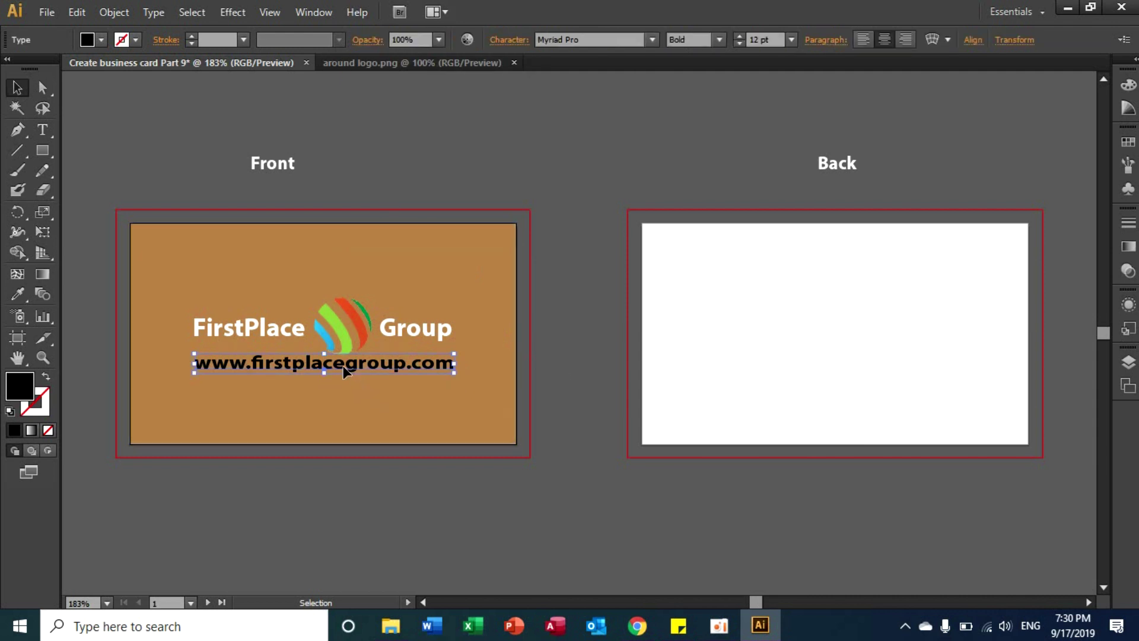
left_click(624, 322)
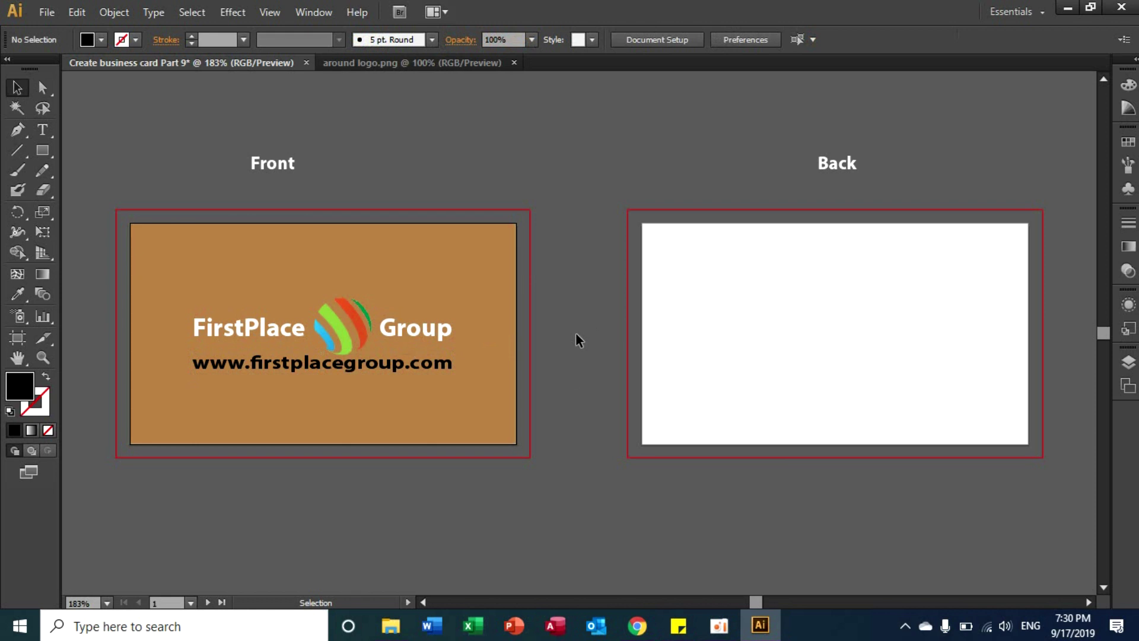
left_click(389, 369)
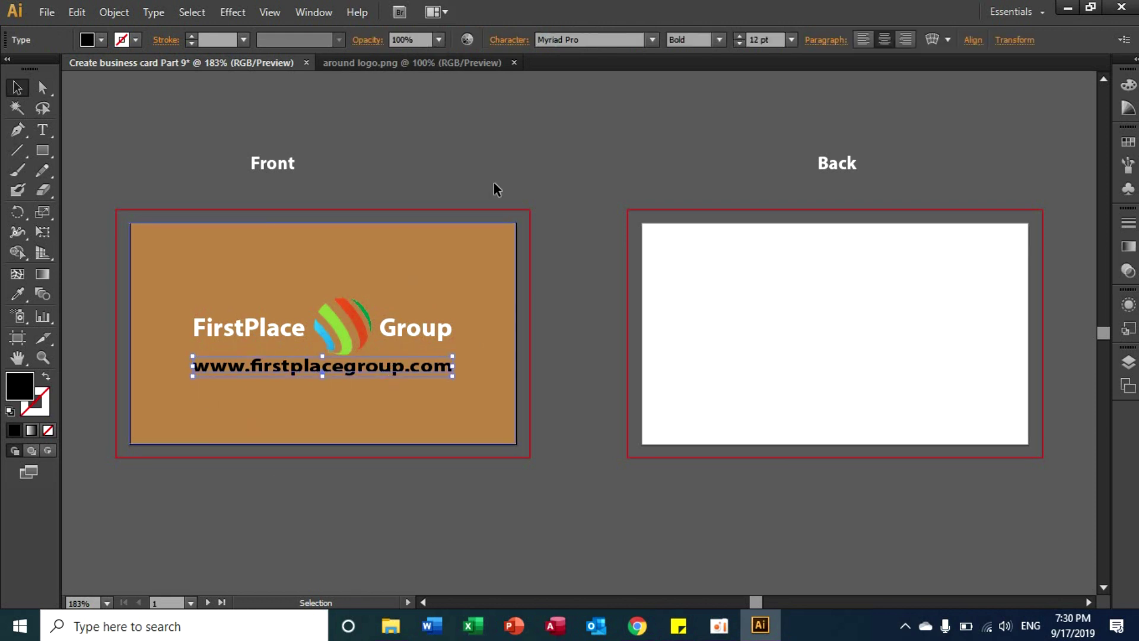
Change the URL text to Regular weight and the Times New Roman font.
left_click(720, 40)
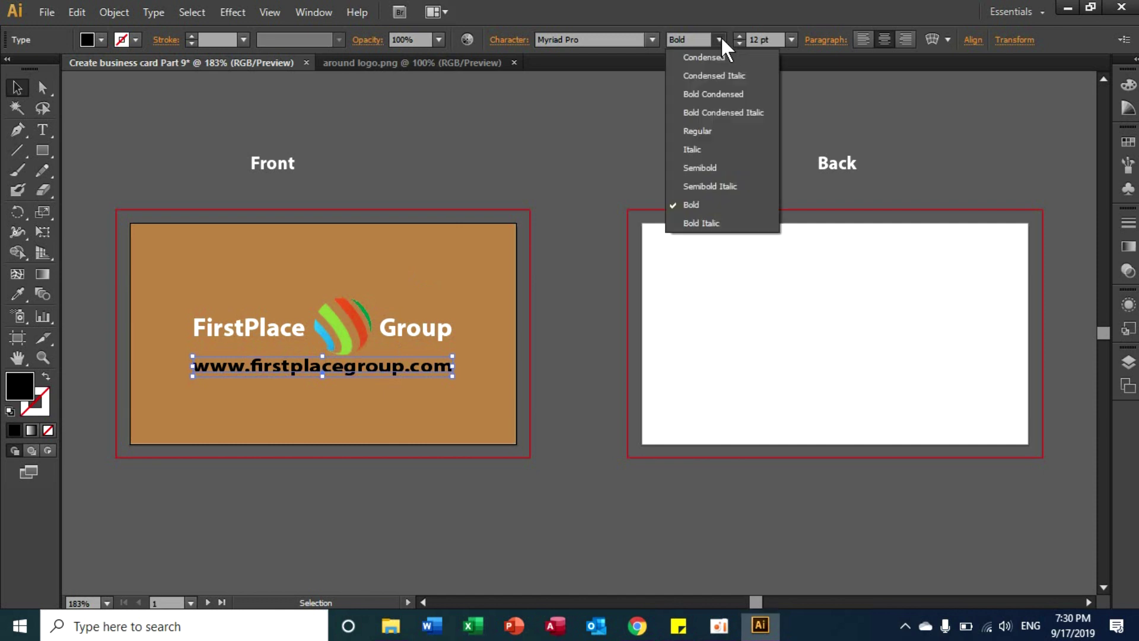
left_click(703, 130)
left_click(582, 267)
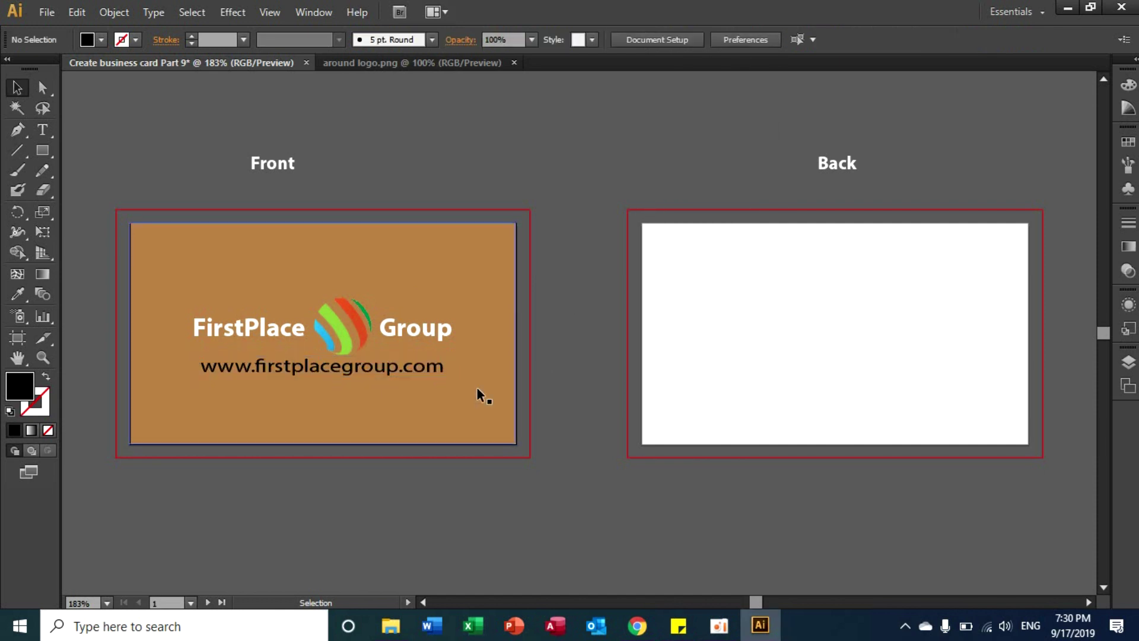
left_click(354, 368)
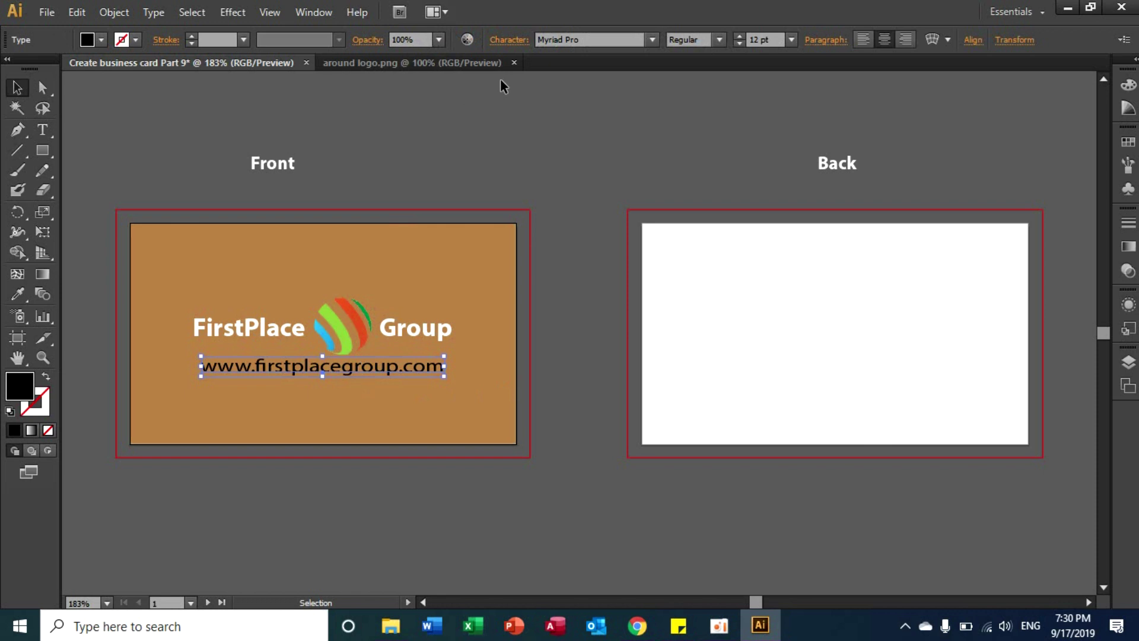
left_click(517, 40)
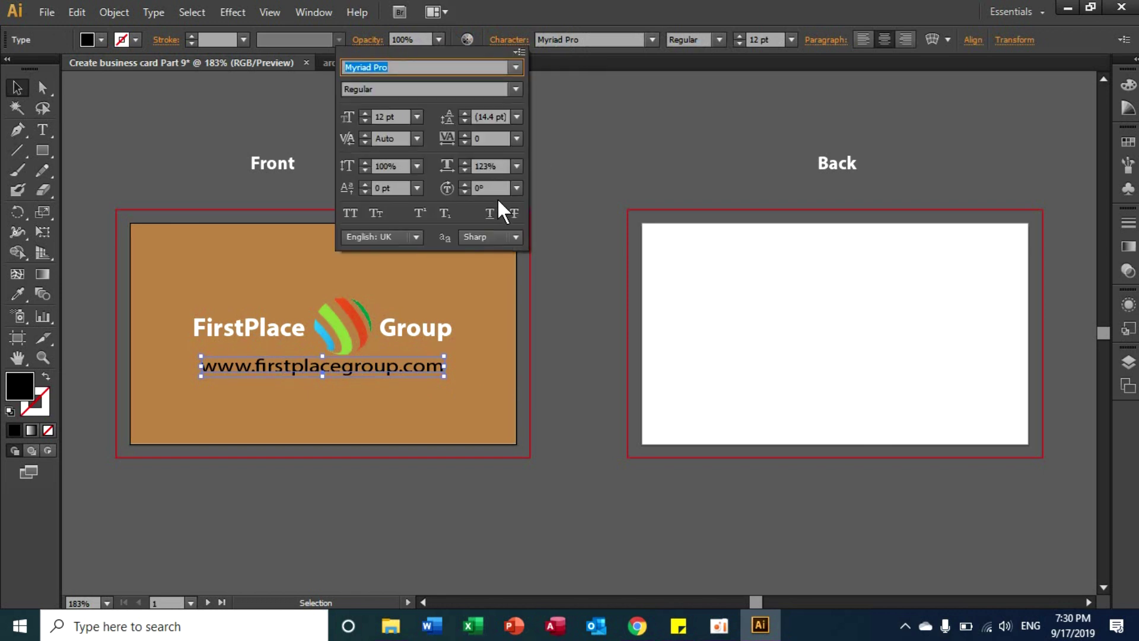
left_click(615, 42)
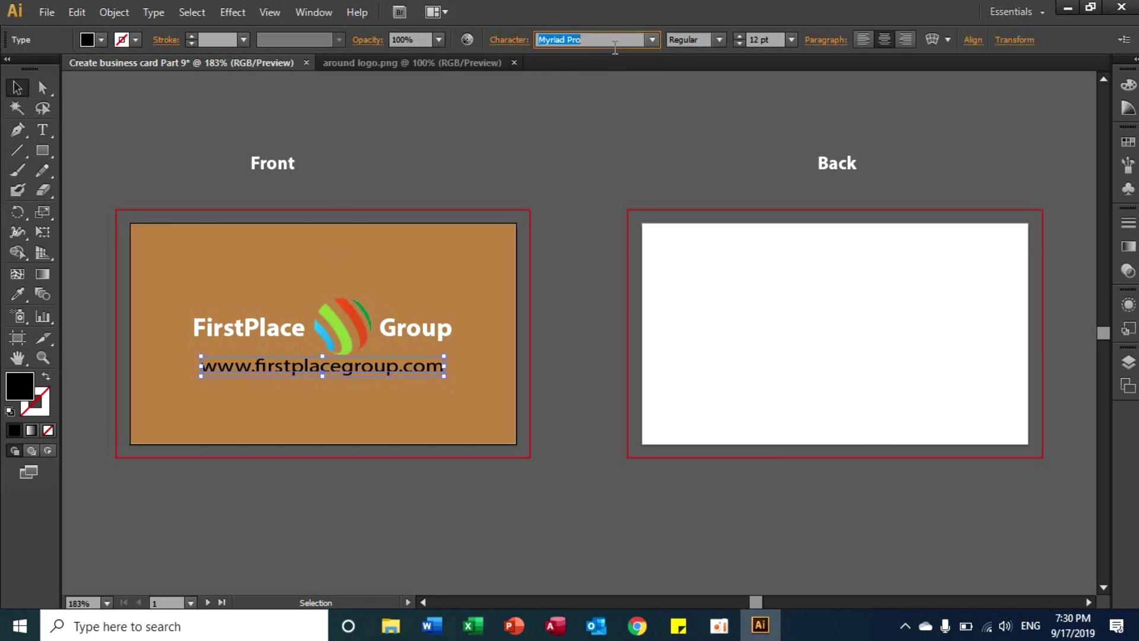
type("Times New Roman")
key("Return")
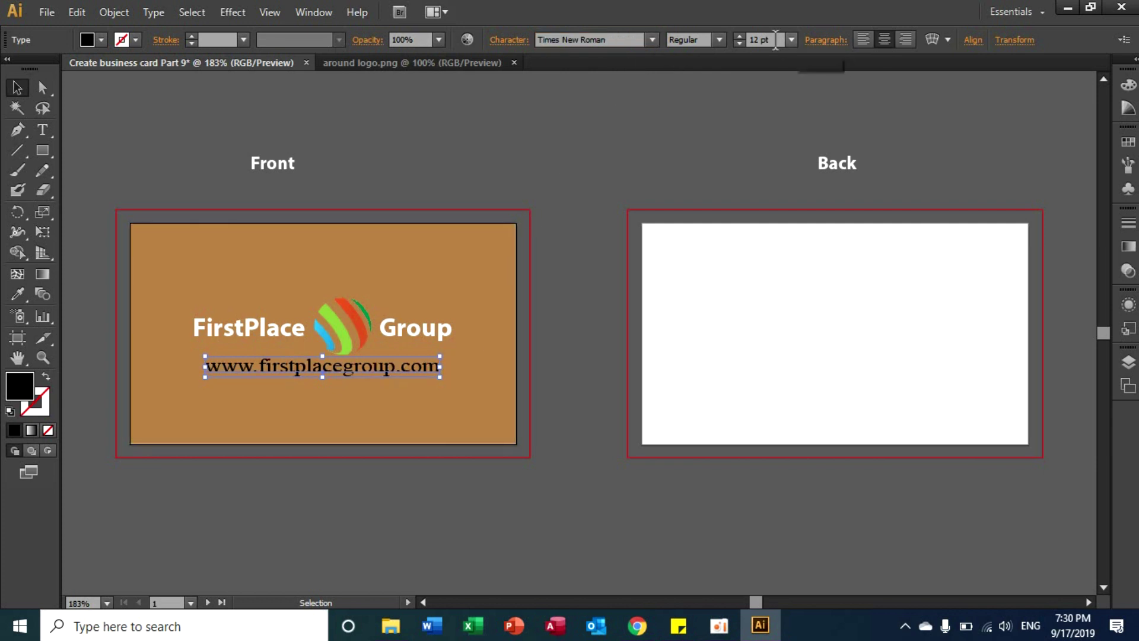
Widen the URL's horizontal scale to about 131%.
left_click(511, 39)
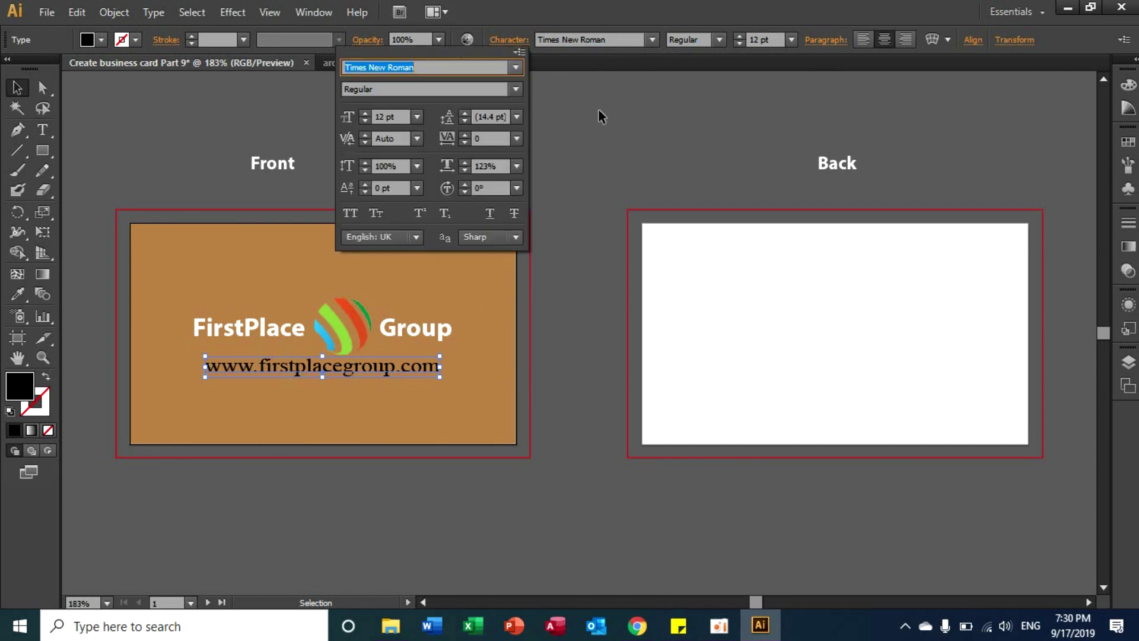
left_click(465, 162)
left_click(463, 161)
left_click(464, 162)
left_click(463, 161)
left_click(464, 161)
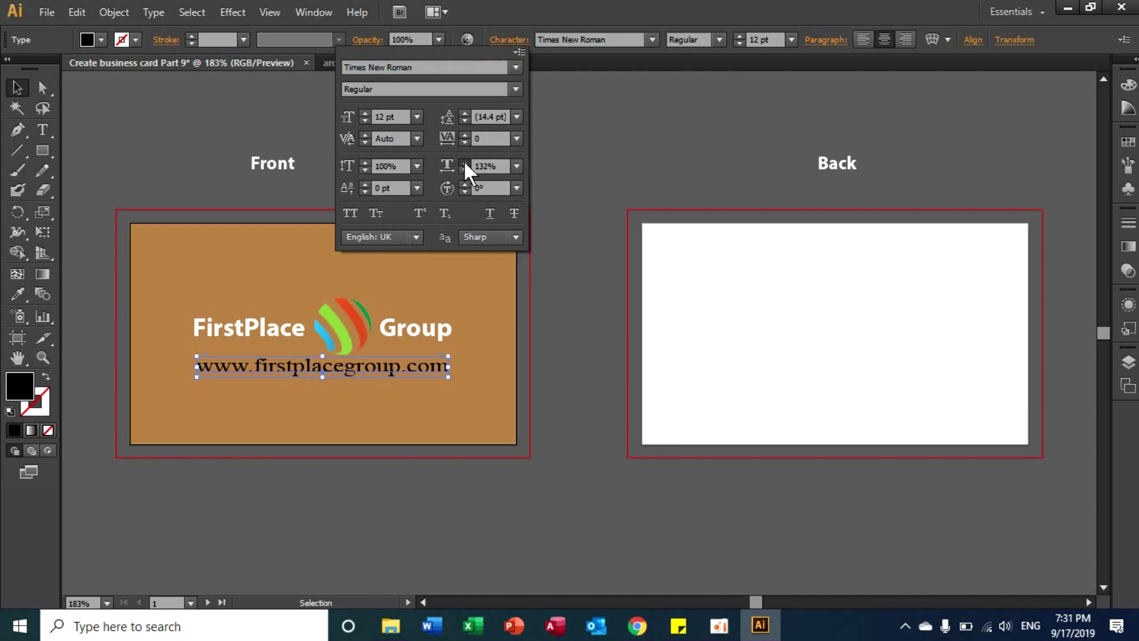
left_click(675, 201)
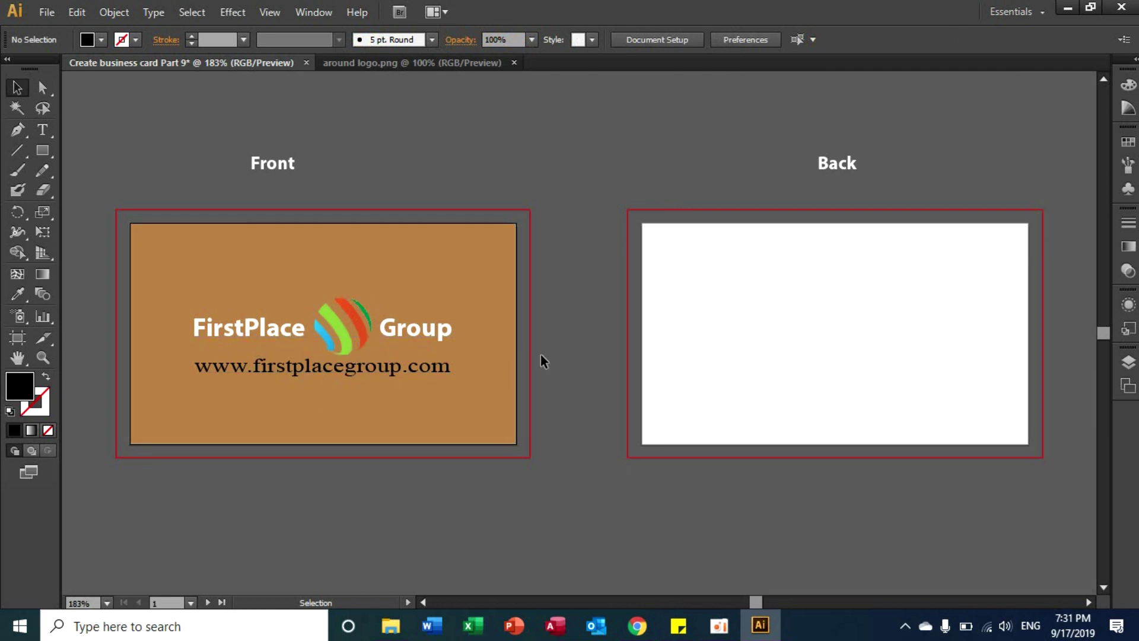
Group the logo, company name and URL together.
left_click(187, 303)
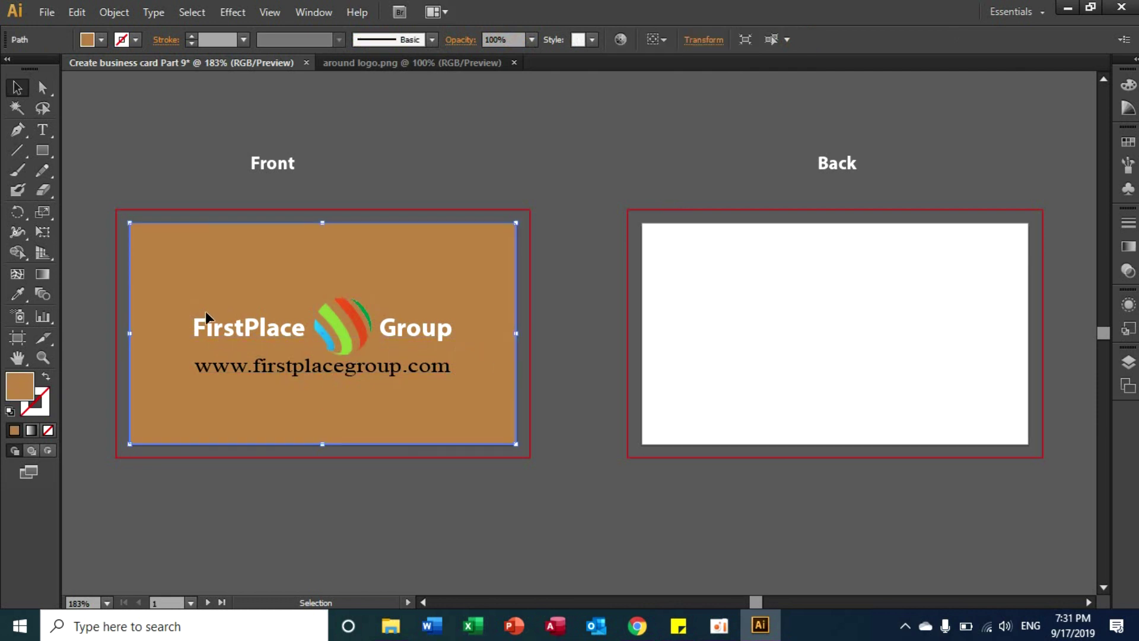
left_click(205, 325)
left_click(351, 371, "shift")
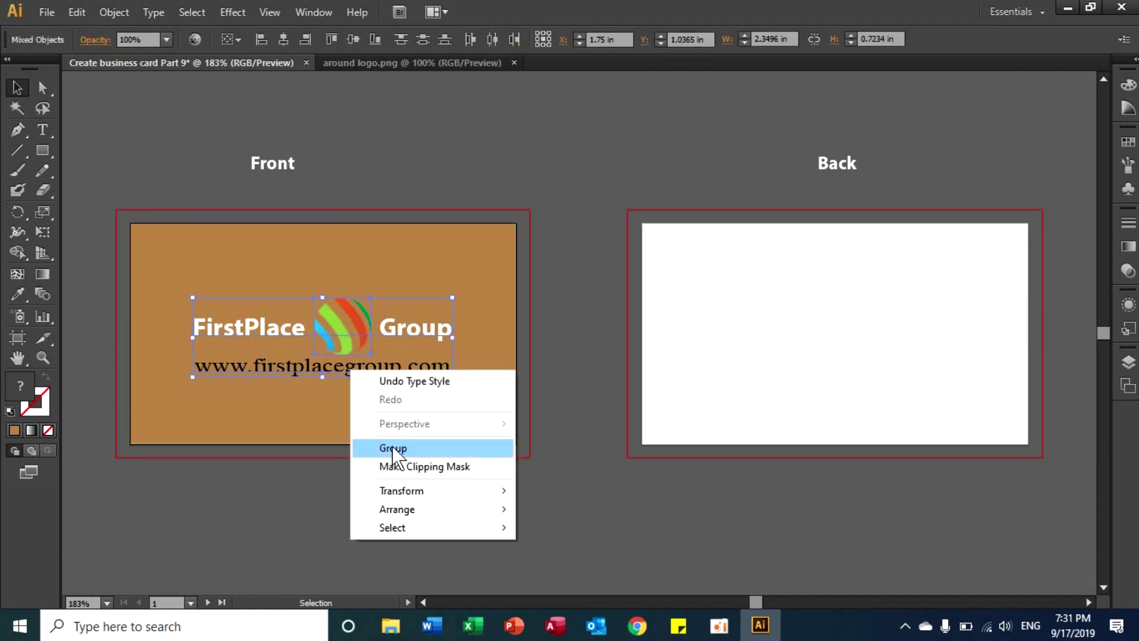
left_click(392, 447)
left_click(569, 318)
Centre the logo group vertically on the brown card background.
left_click(342, 331)
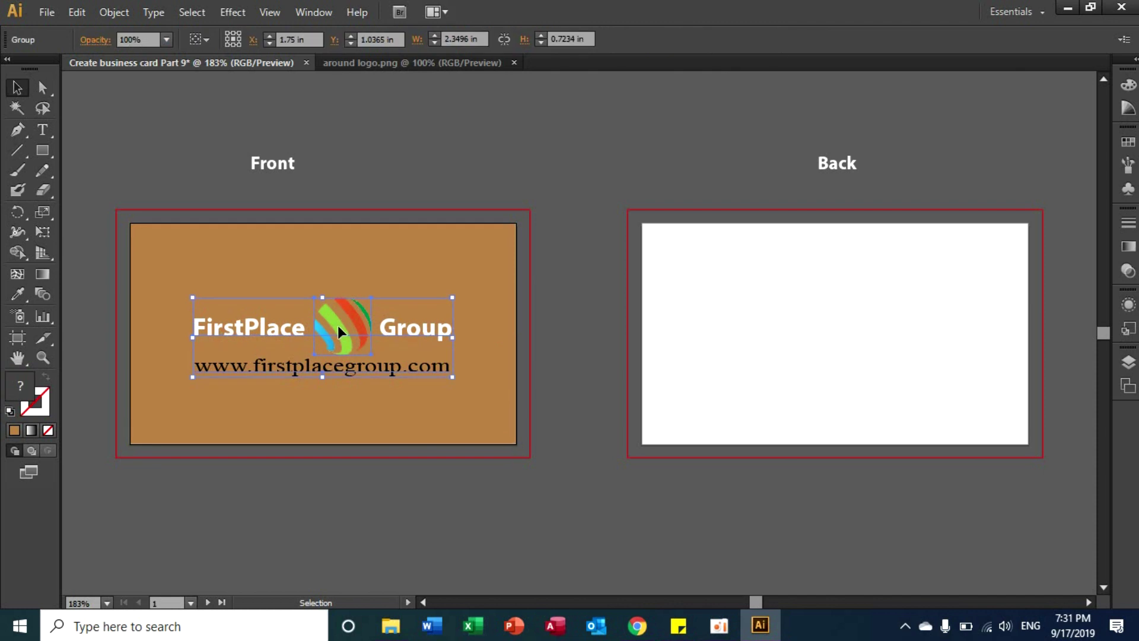
left_click(472, 423, "shift")
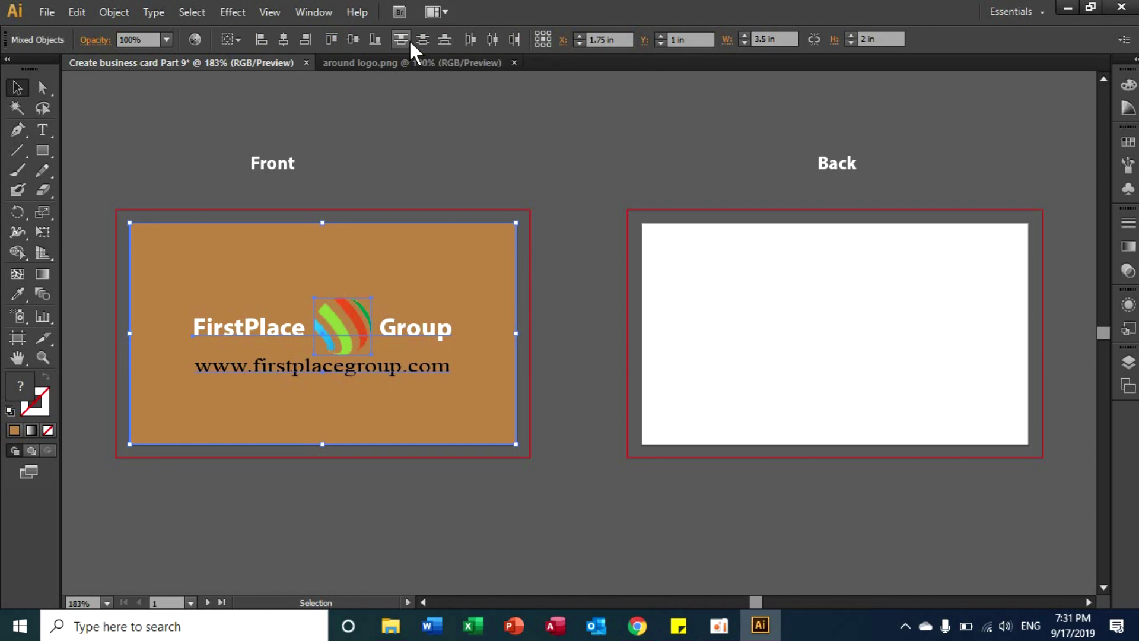
left_click(375, 39)
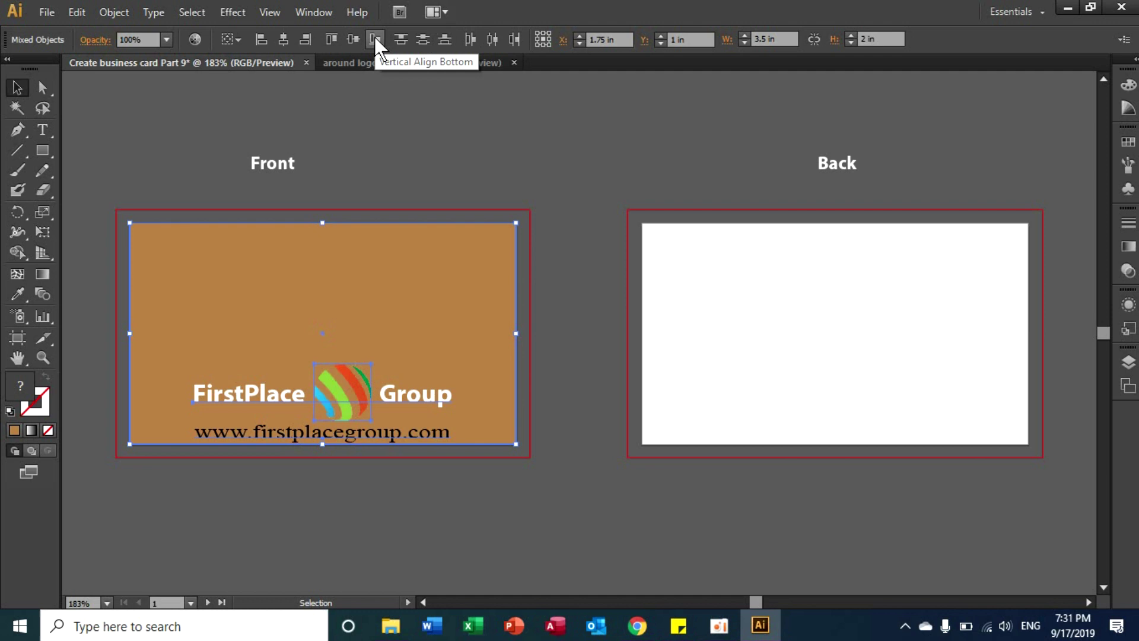
key("ctrl+z")
left_click(400, 43)
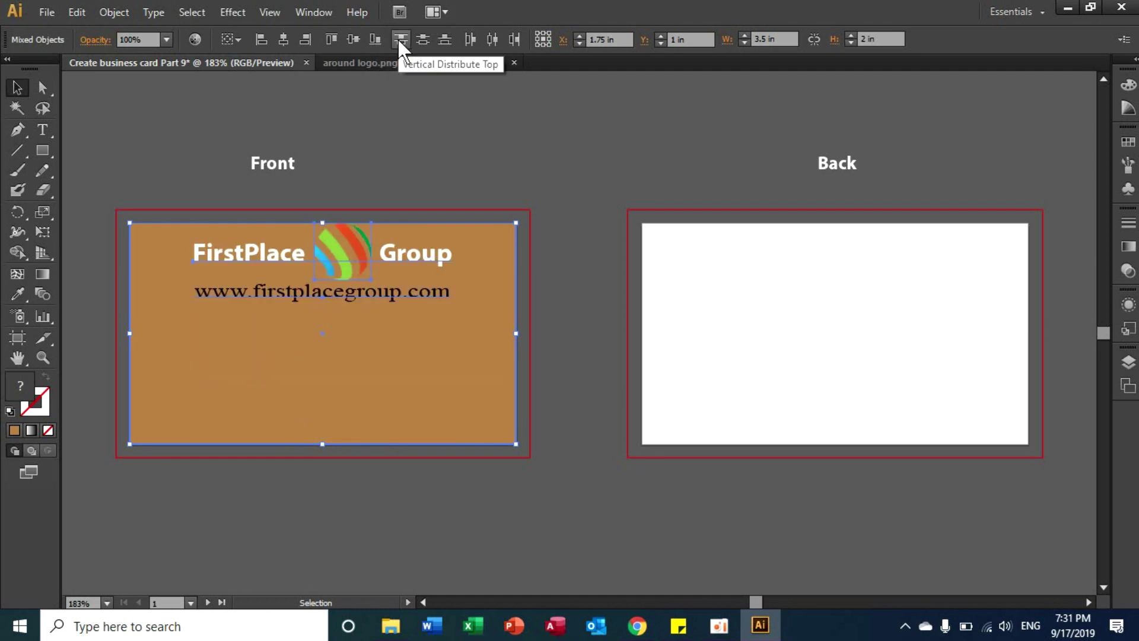
left_click(422, 40)
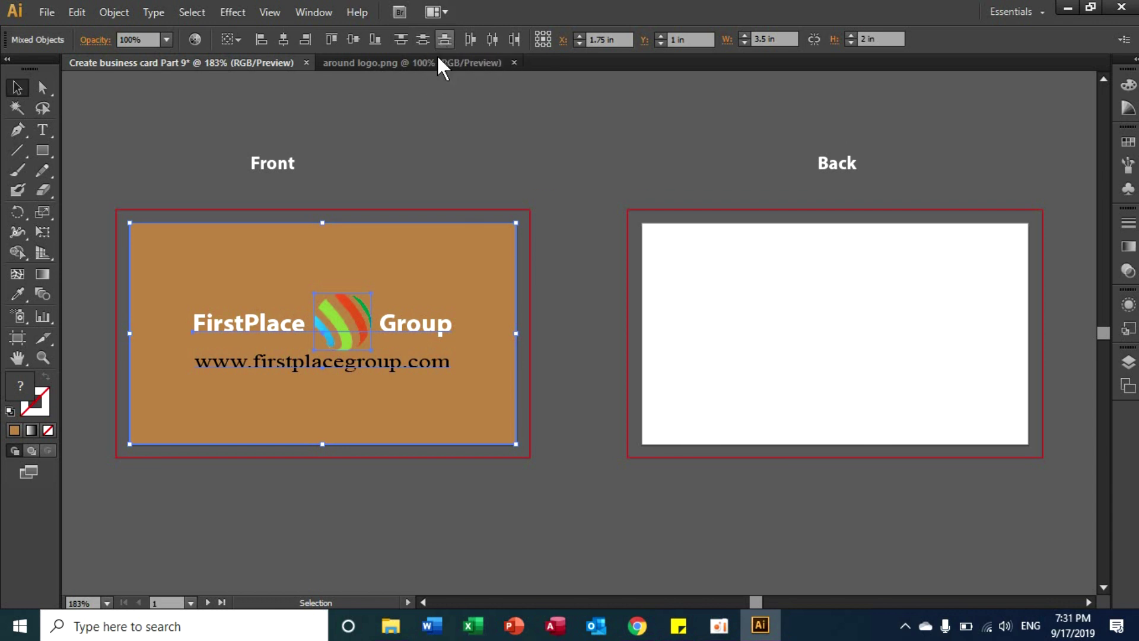
left_click(564, 195)
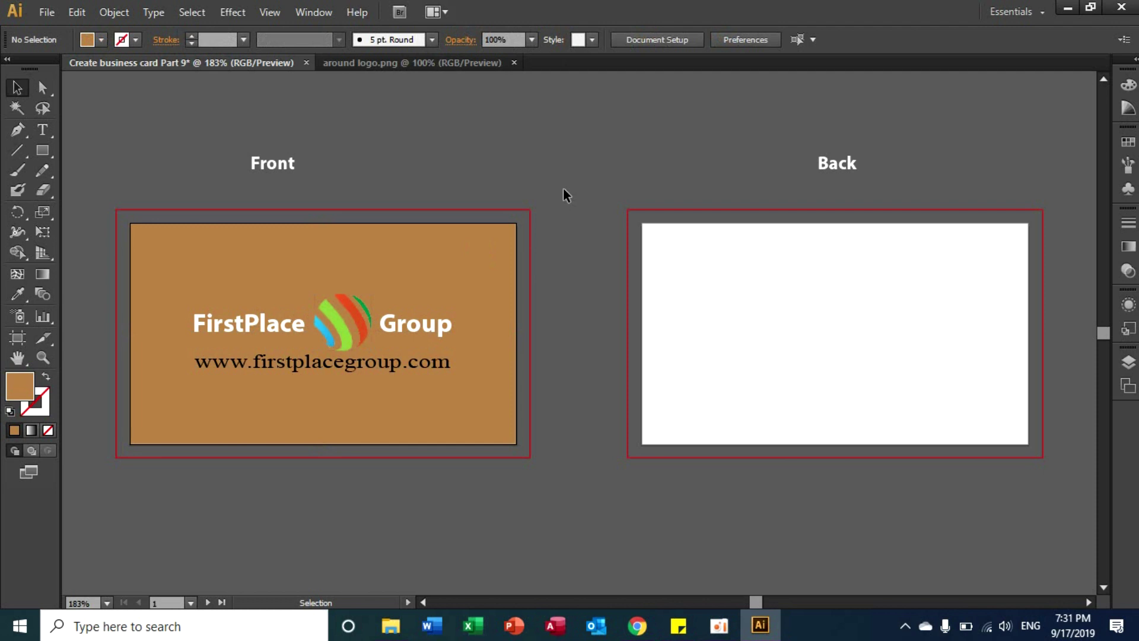
left_click(384, 272)
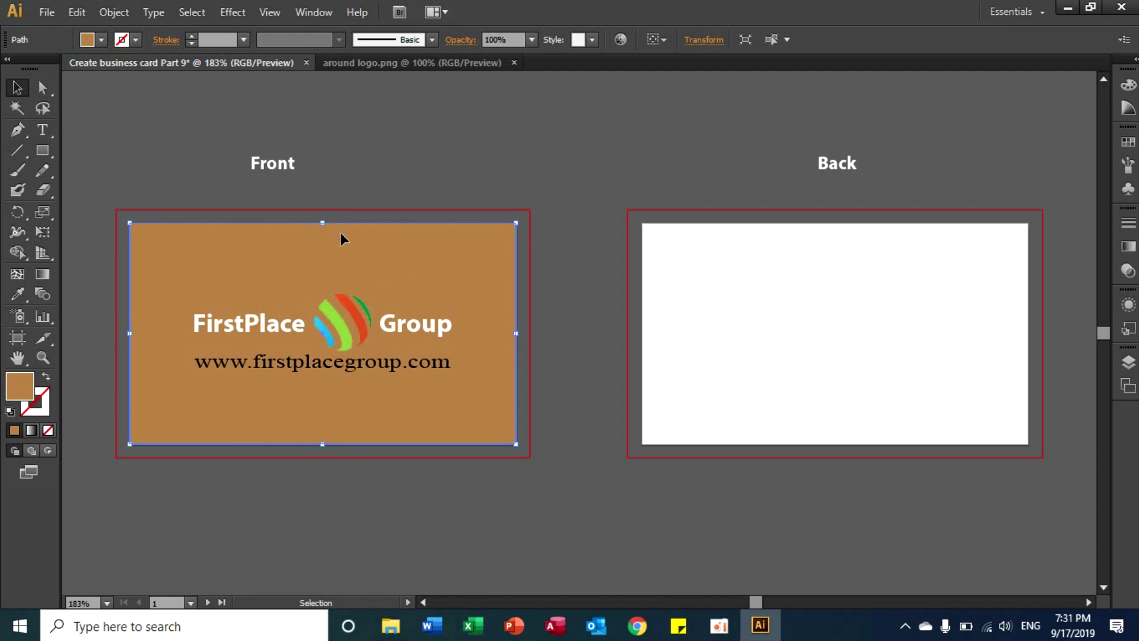
Fill the front card background with a darker brown swatch.
left_click(102, 40)
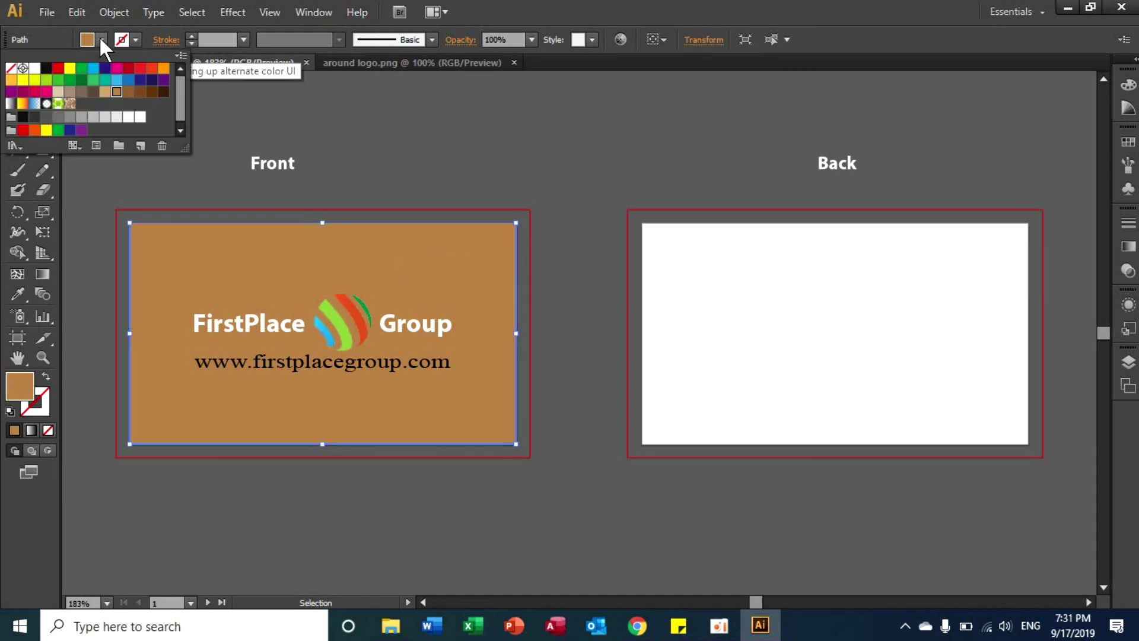
left_click(128, 93)
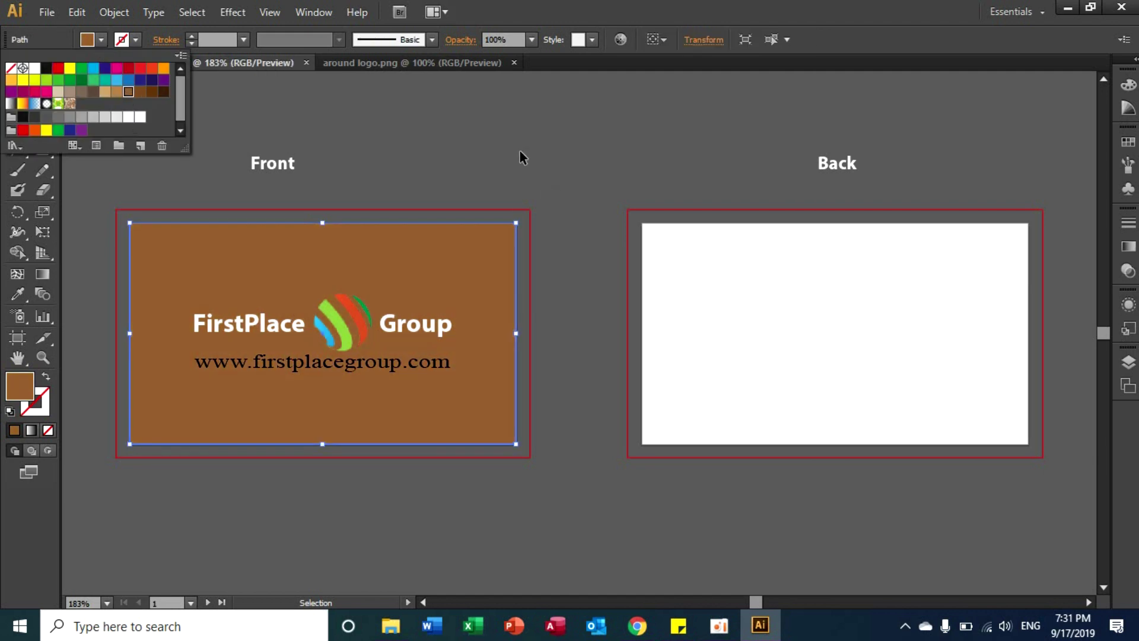
left_click(596, 152)
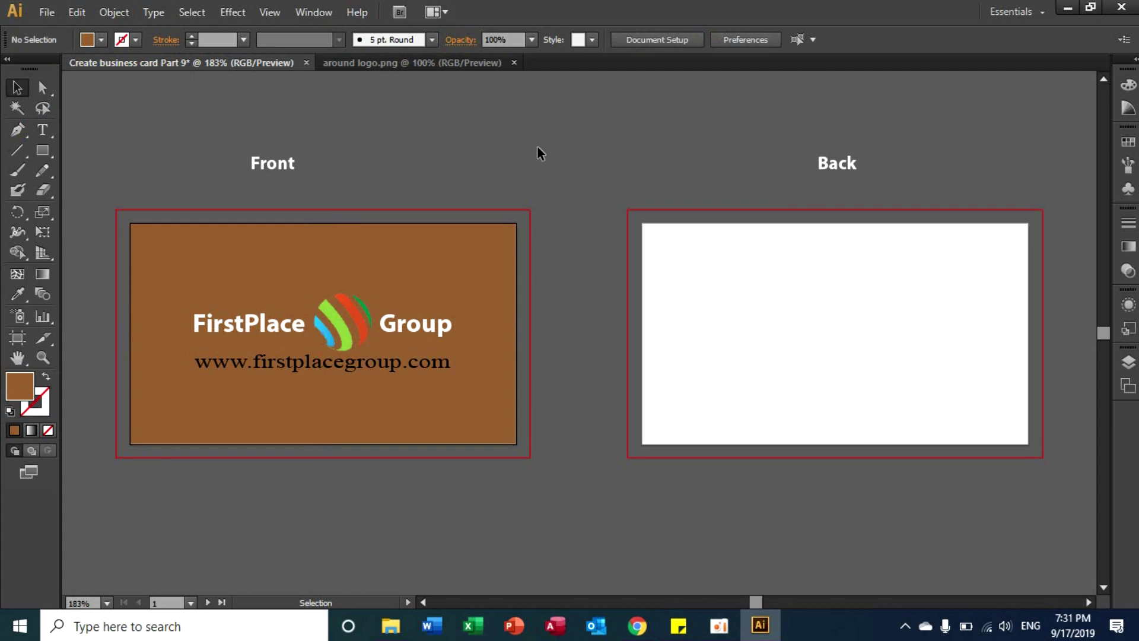
left_click(43, 88)
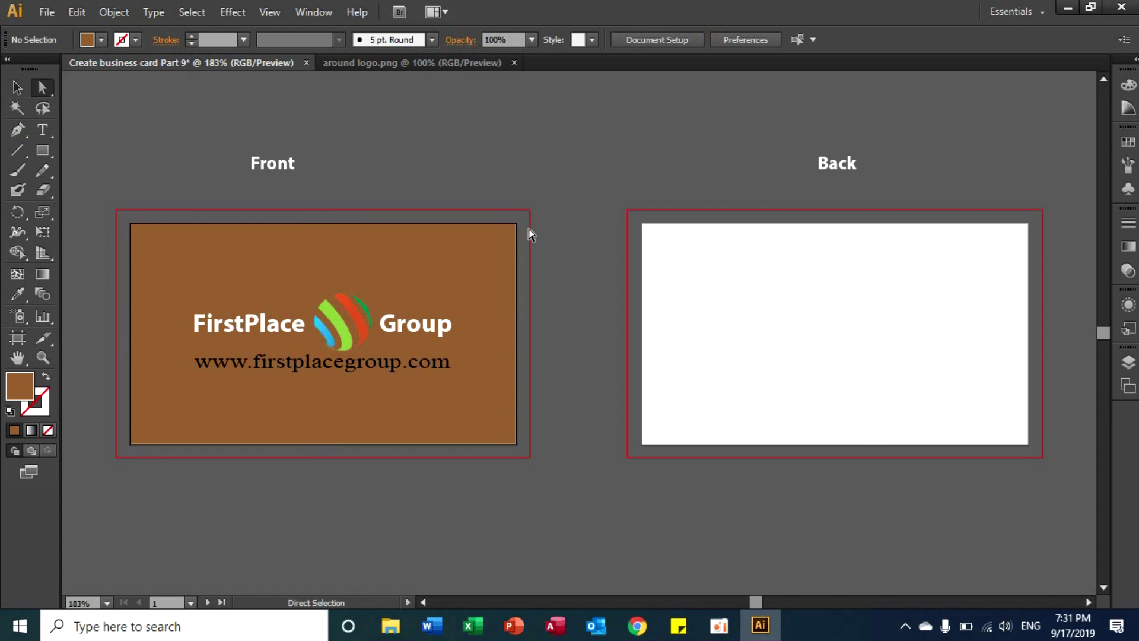
Zoom in on the blank Back card ready for drawing.
scroll(437, 189, "down", 2)
scroll(673, 274, "up", 1)
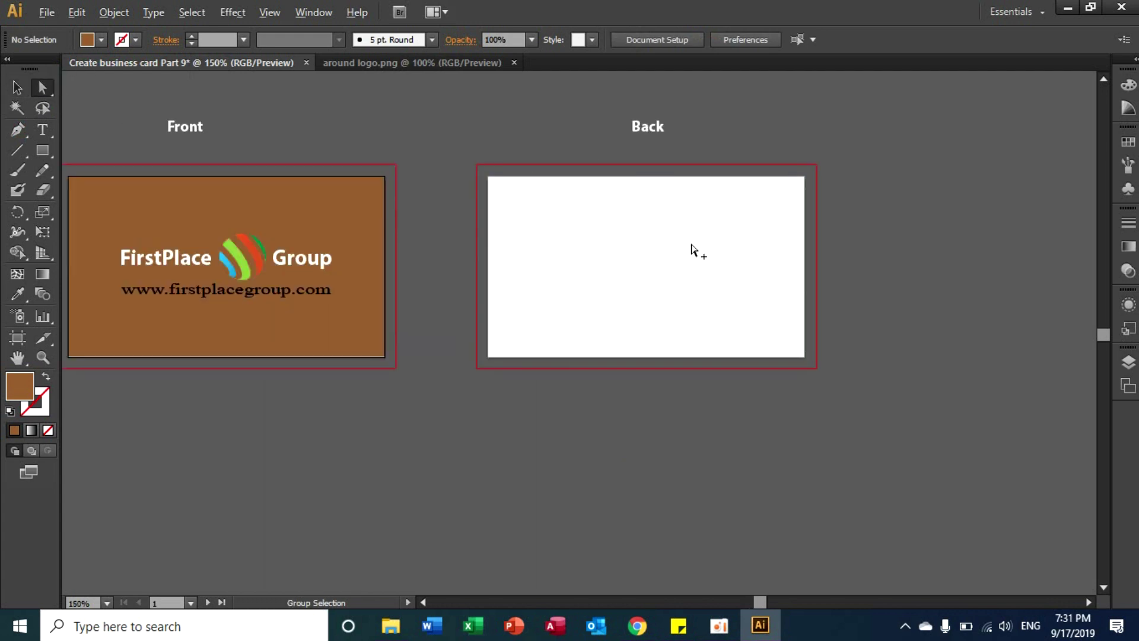
scroll(758, 235, "up", 1)
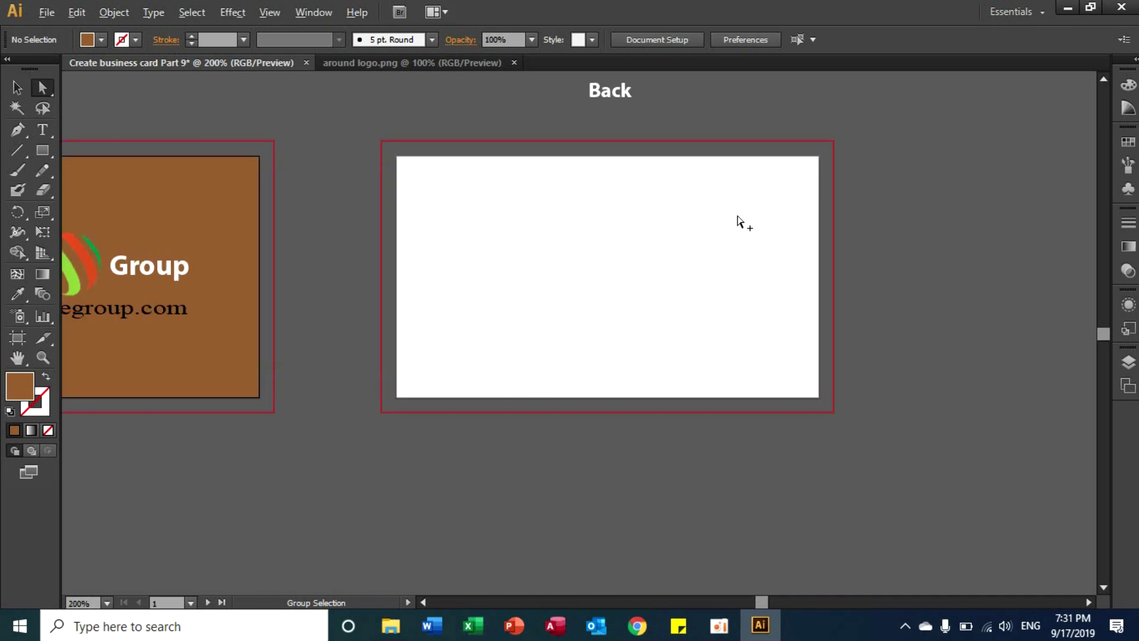
scroll(702, 203, "up", 1)
key("alt")
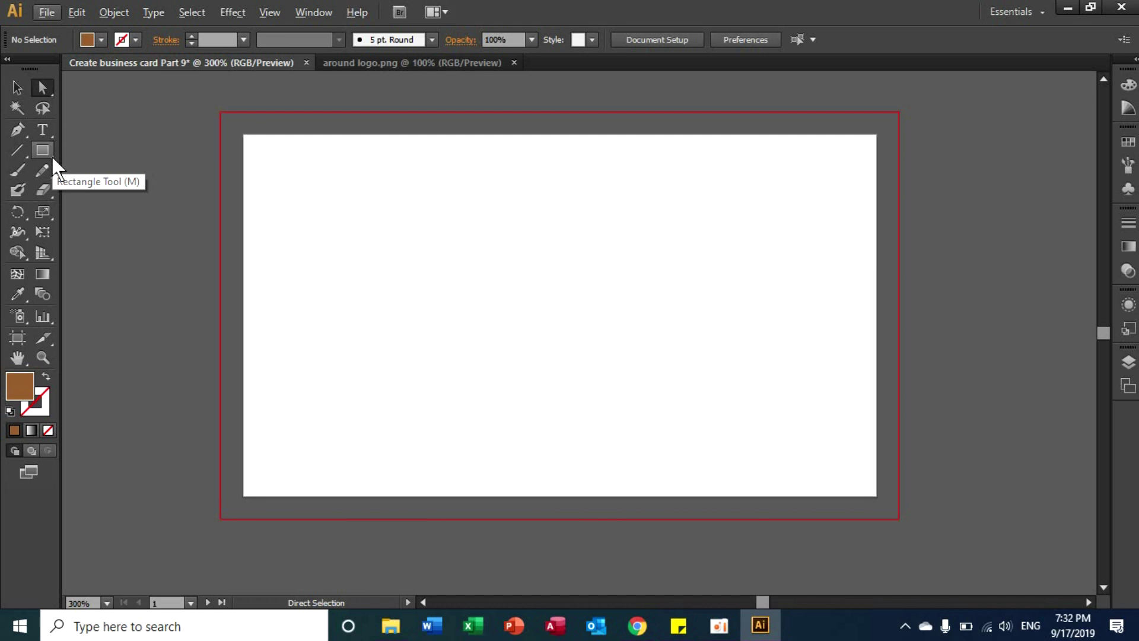
left_click(45, 152)
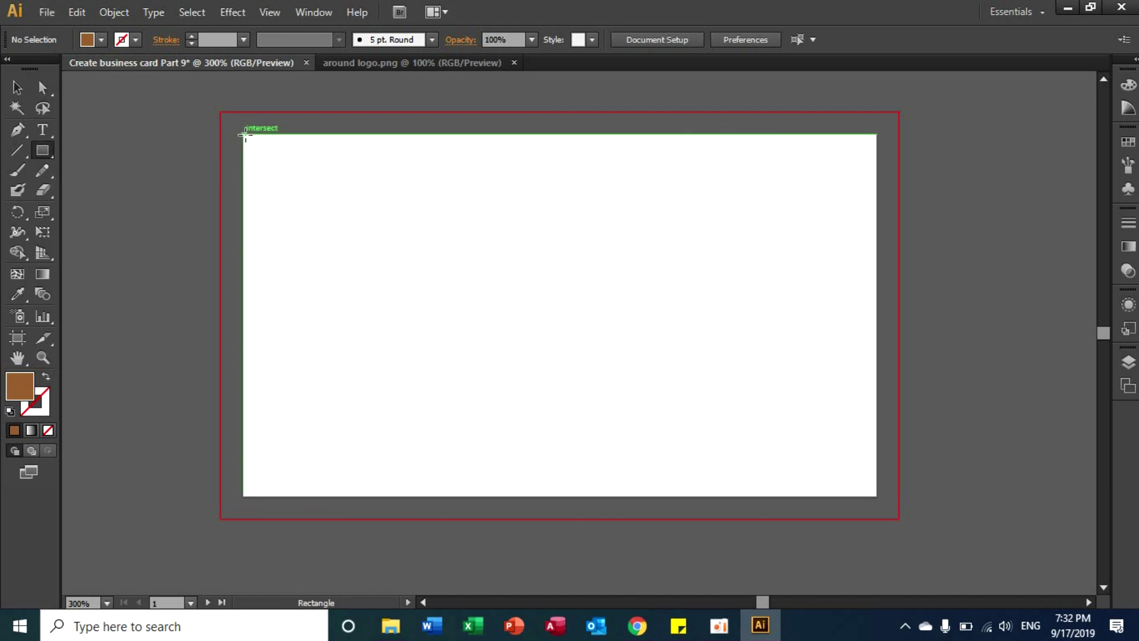
Draw a brown rectangle from the back artboard's top-left to bottom-right corner, then deselect it.
left_click_drag(242, 134, 876, 492)
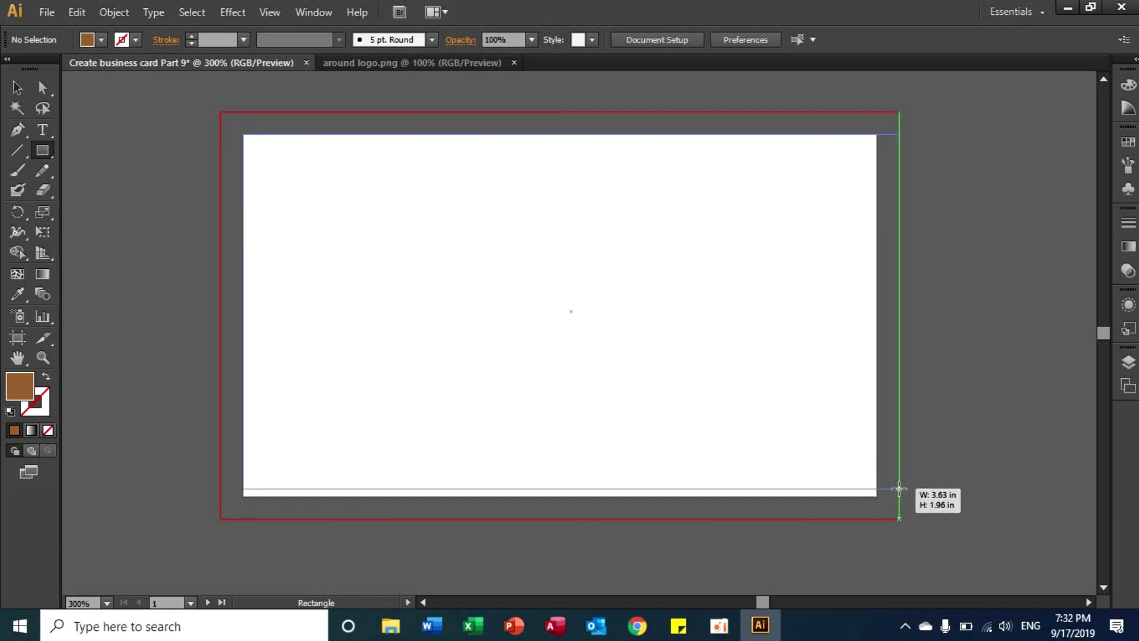
left_click_drag(876, 493, 876, 495)
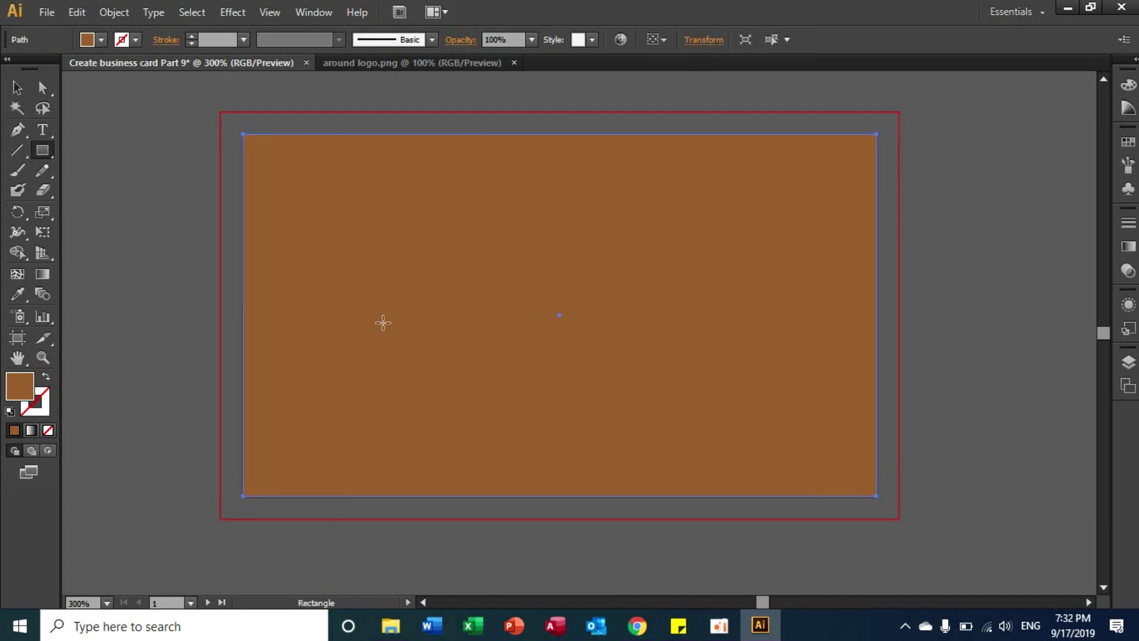
left_click(43, 87)
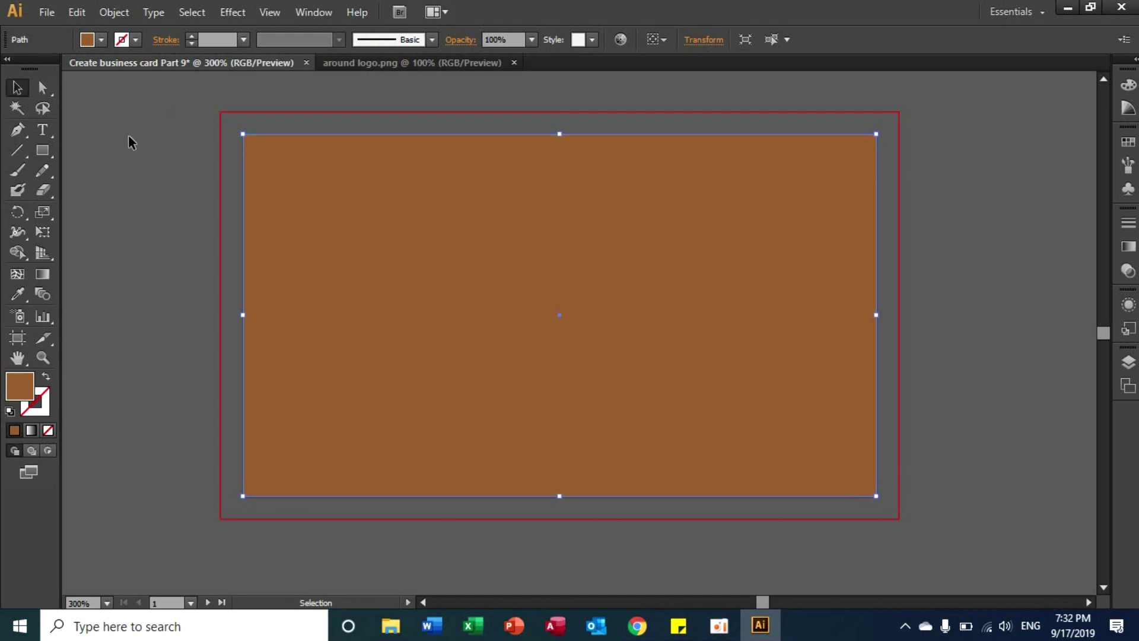
left_click(153, 171)
Zoom out to view both cards and reselect the back card's brown rectangle.
key("ctrl+1")
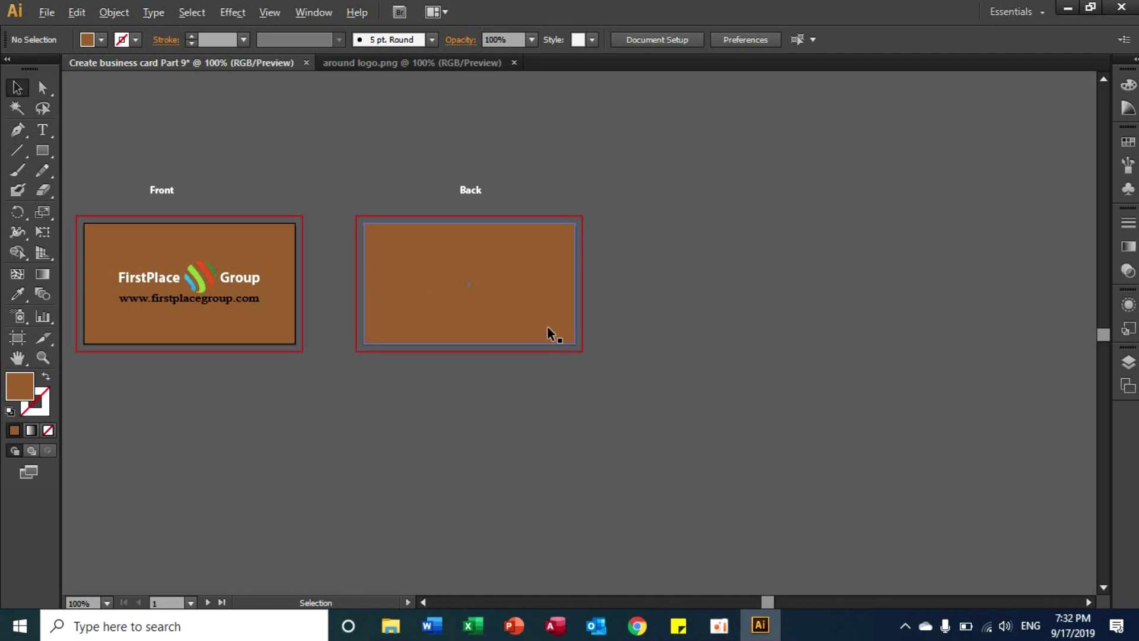
scroll(447, 292, "up", 1)
scroll(487, 278, "up", 1)
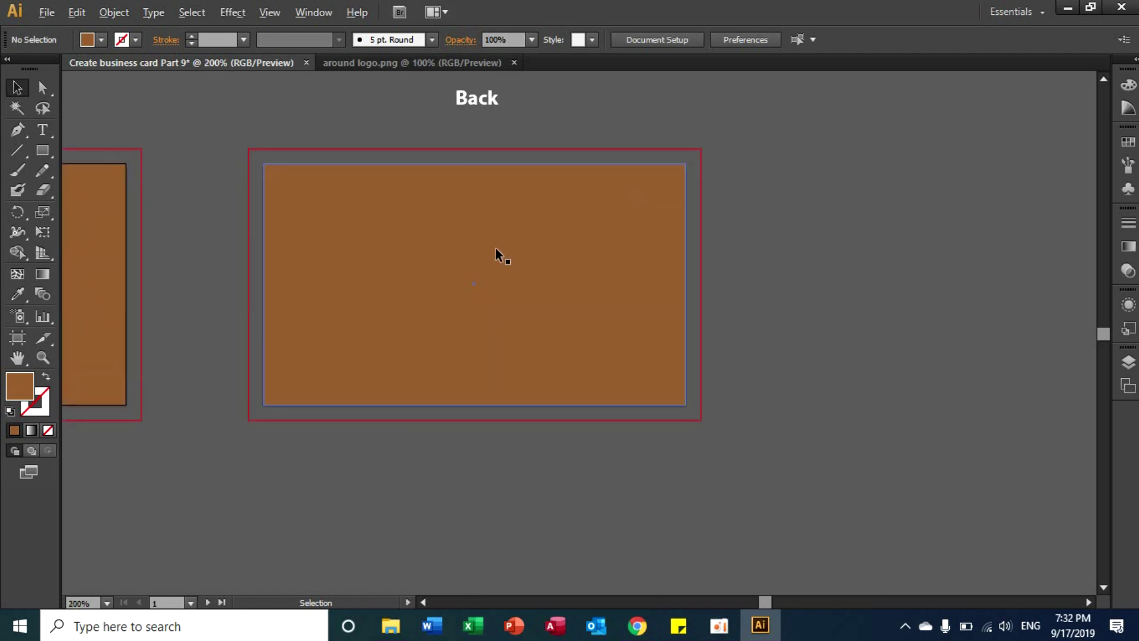
scroll(496, 254, "up", 1)
key("alt")
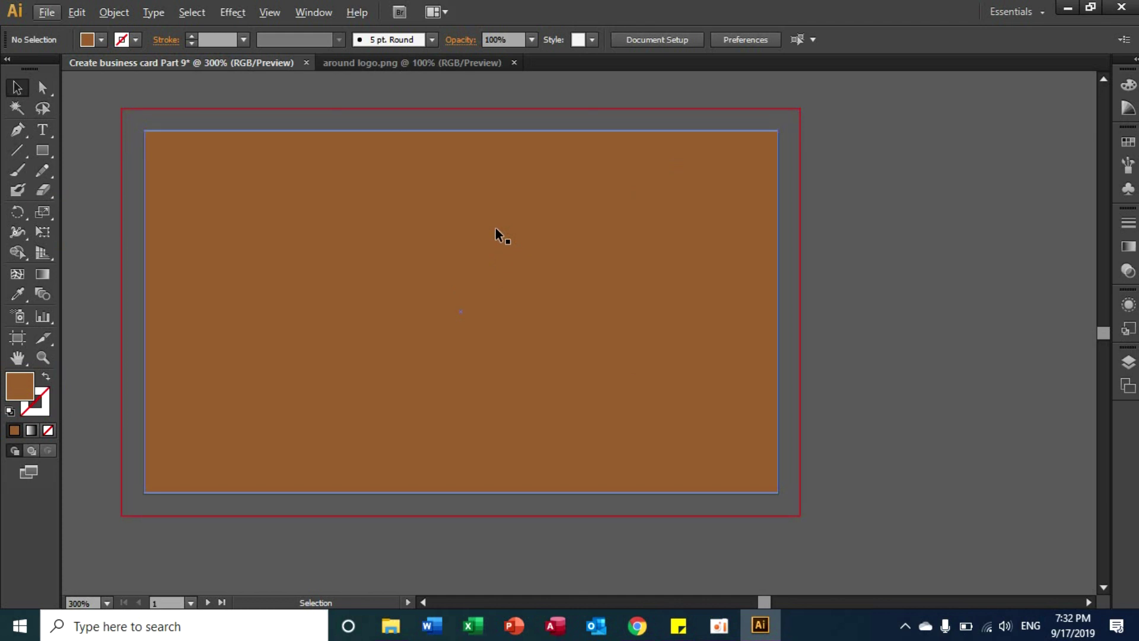
left_click(354, 303)
Draw a horizontal Pen line across the back card between bleed edges, selected with the rectangle.
left_click(18, 130)
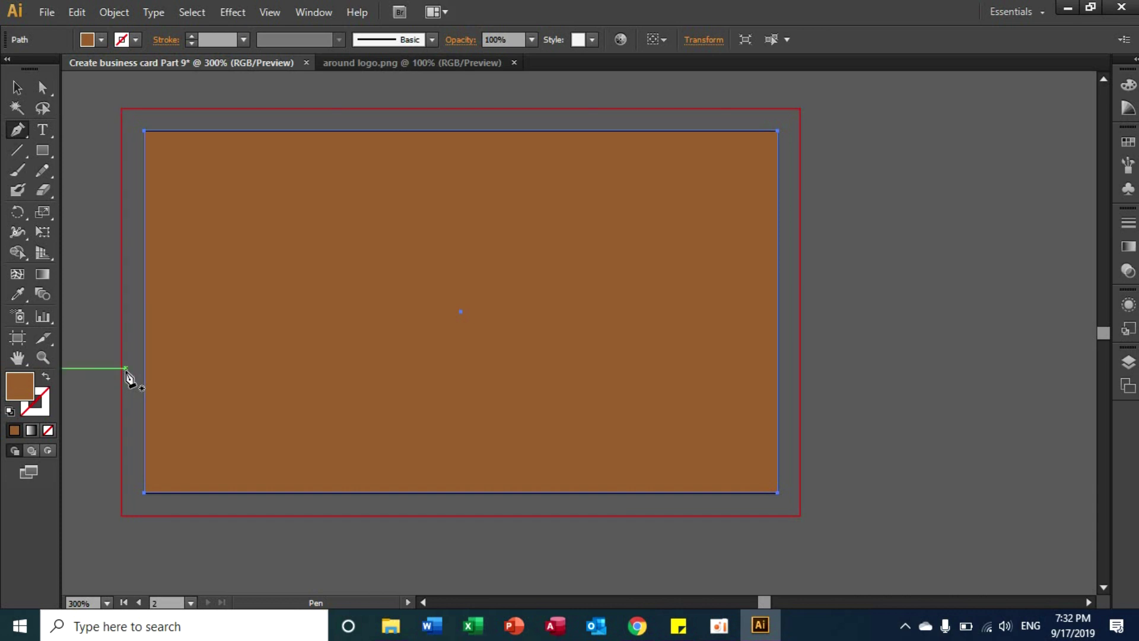
left_click(121, 375)
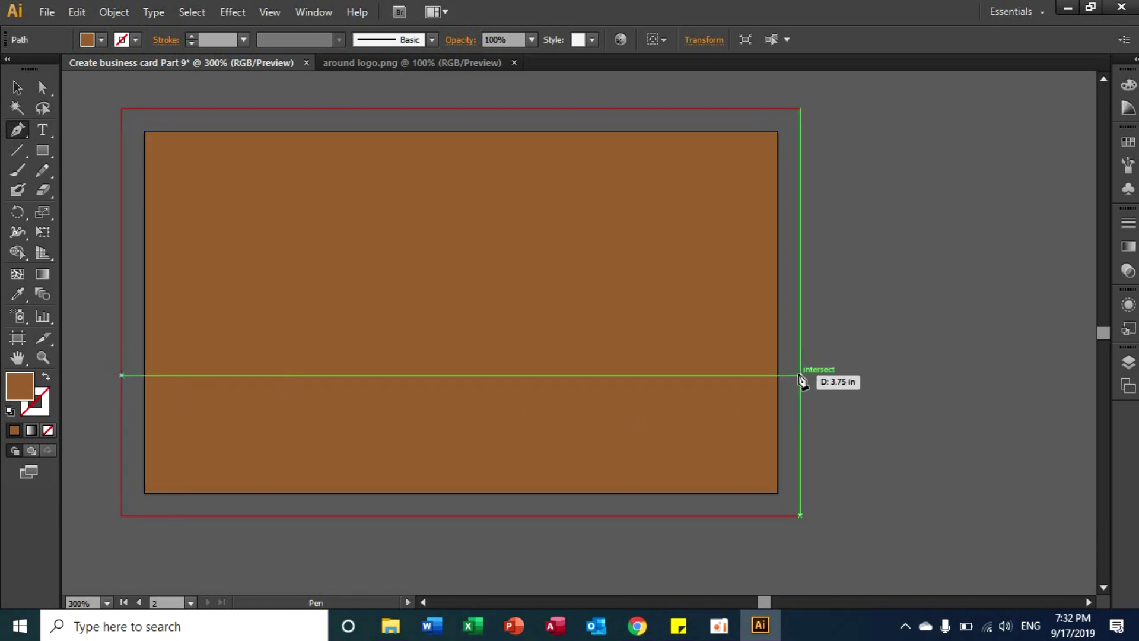
left_click(800, 376)
left_click(16, 86)
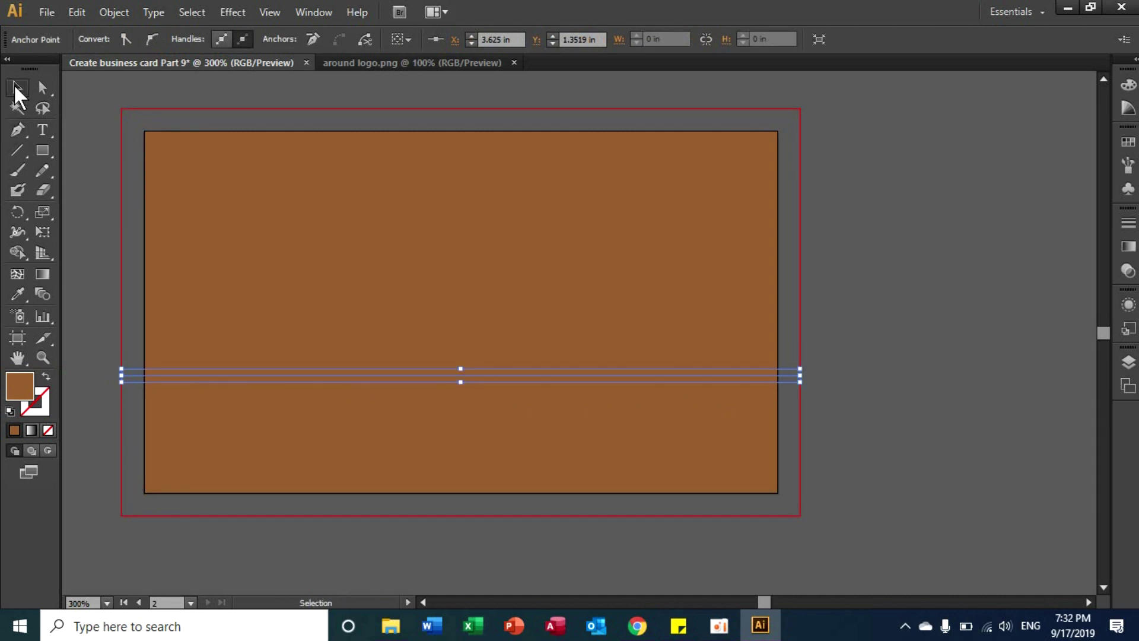
left_click(639, 306, "shift")
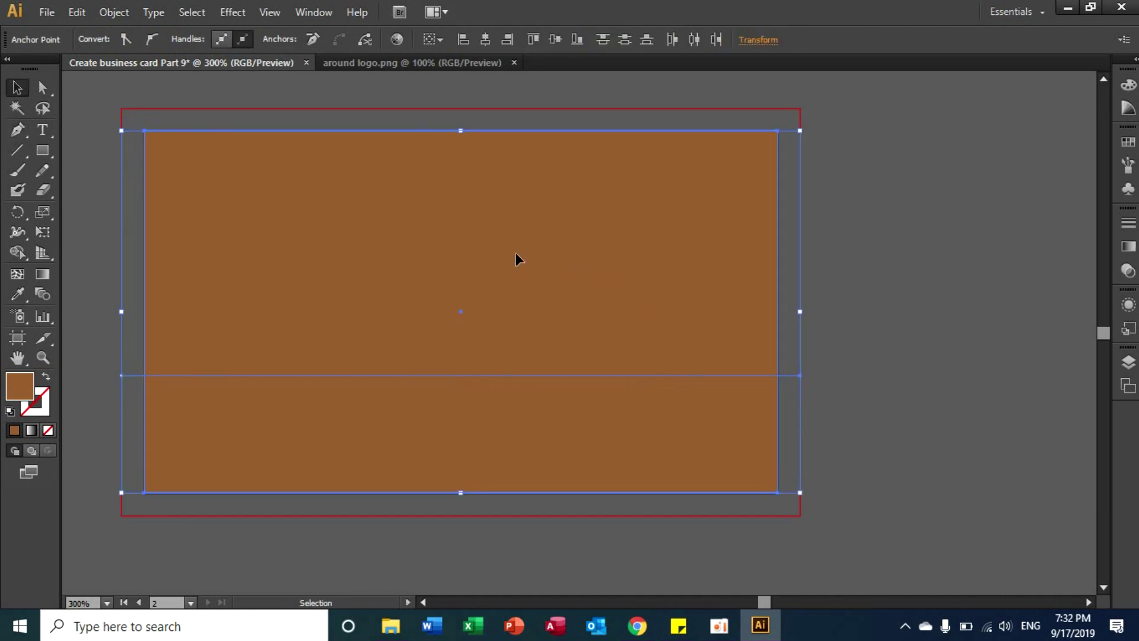
Divide the rectangle along the line using Window > Pathfinder > Divide.
left_click(314, 12)
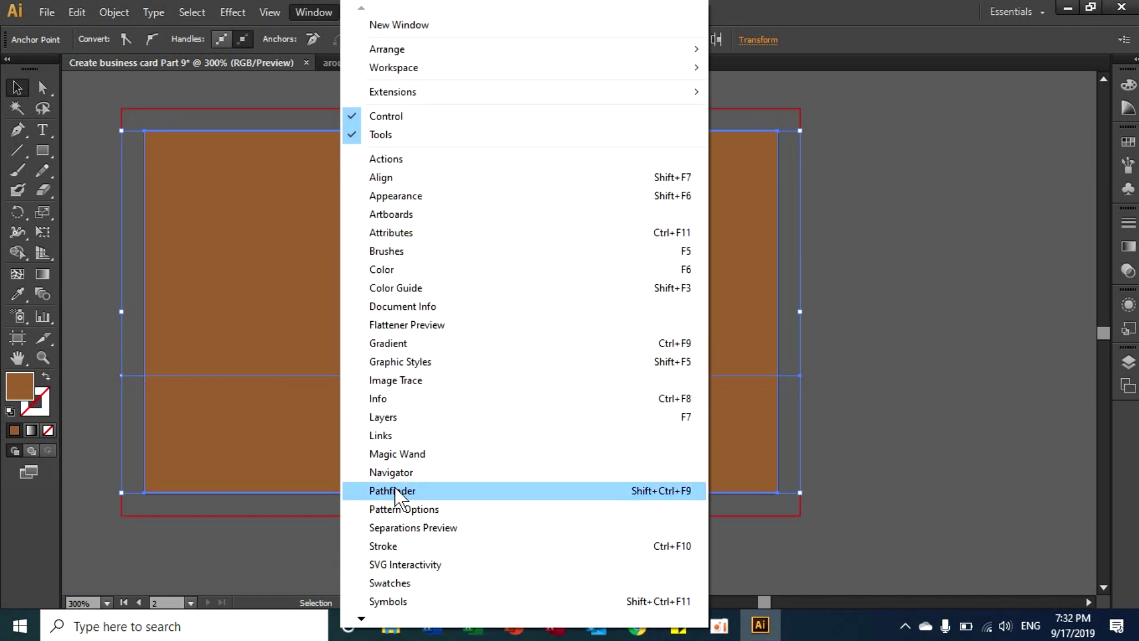
left_click(528, 490)
left_click(682, 228)
left_click(882, 326)
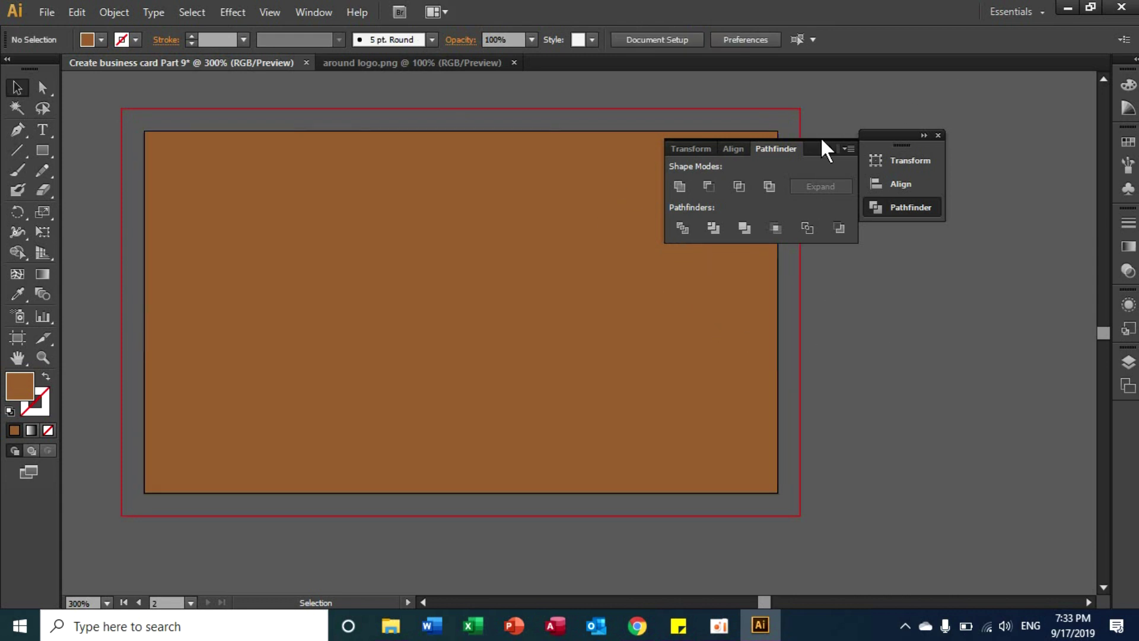
Ungroup the divided card and confirm the top and bottom rectangles select separately.
left_click_drag(818, 147, 1053, 77)
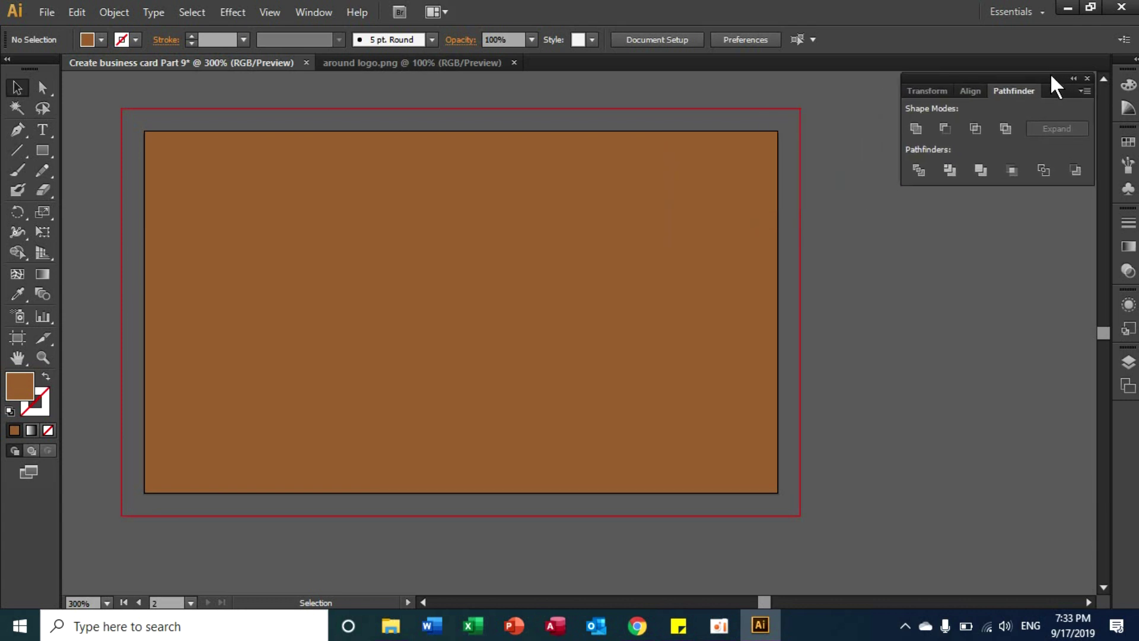
left_click(475, 439)
right_click(474, 324)
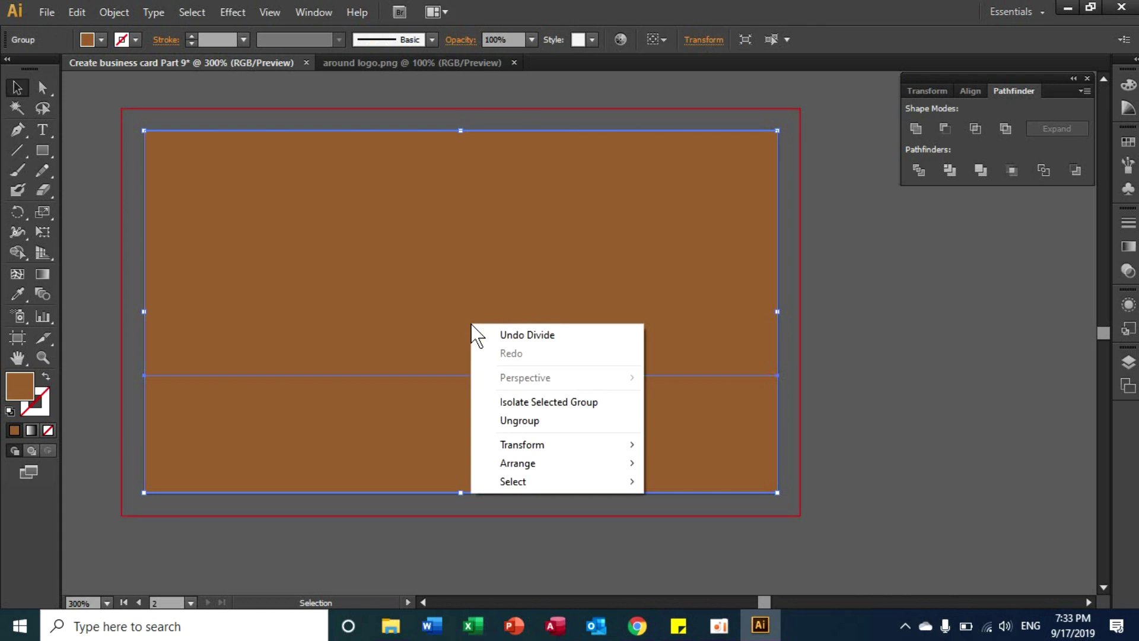
left_click(525, 421)
left_click(863, 409)
left_click(670, 427)
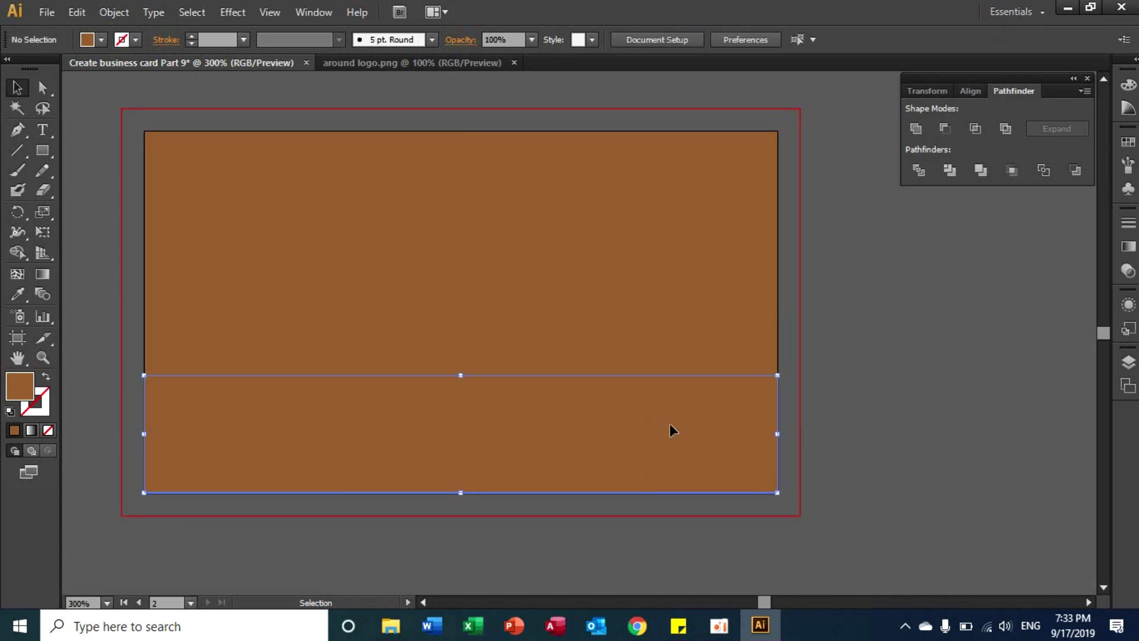
left_click(641, 282)
left_click(867, 351)
Inspect the lower rectangle's Fill swatches without changing its colour.
left_click(650, 430)
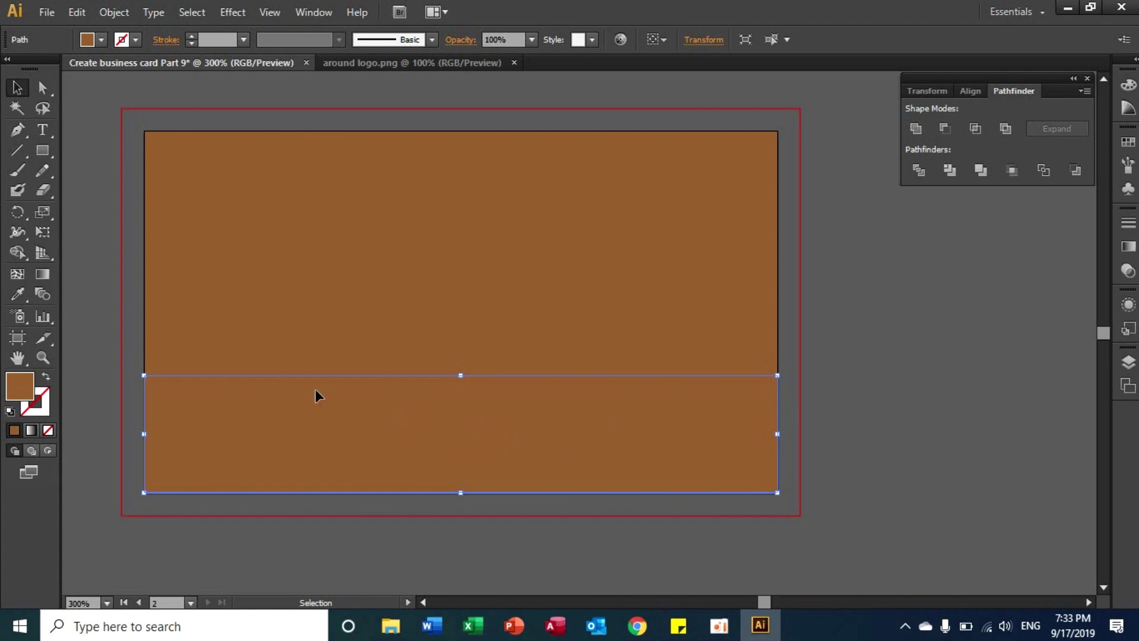
left_click(102, 39)
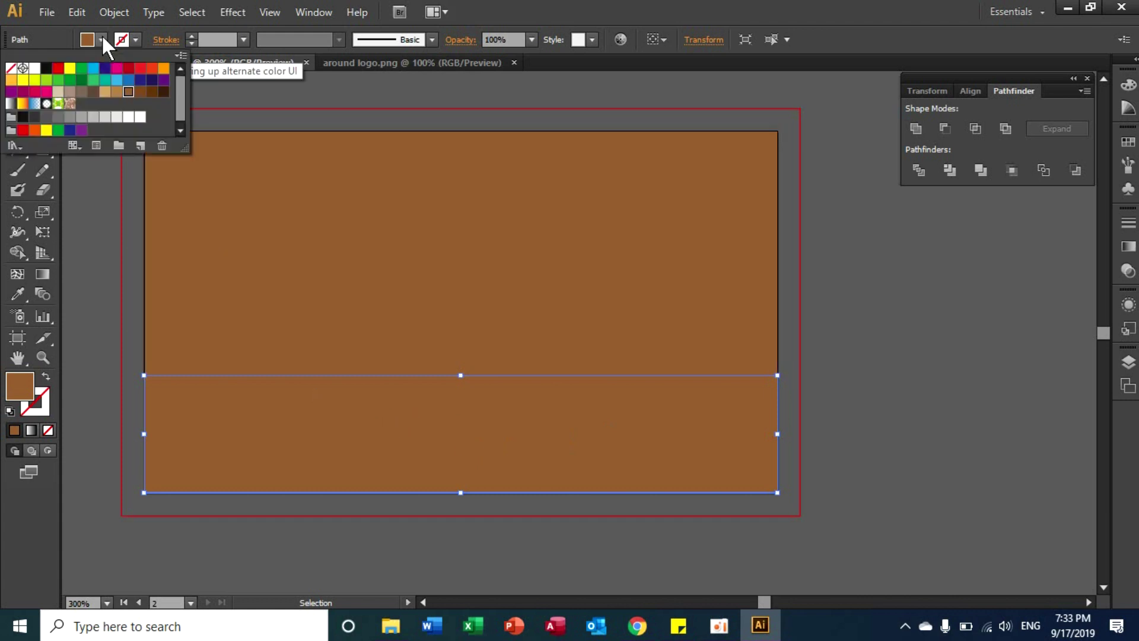
left_click(102, 38)
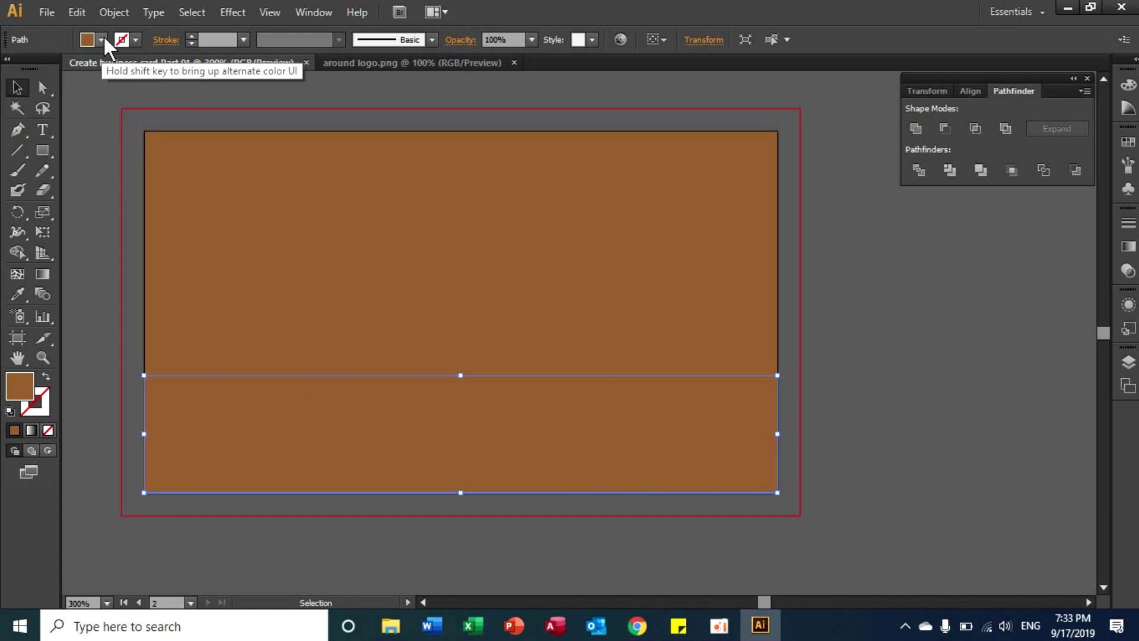
left_click(460, 64)
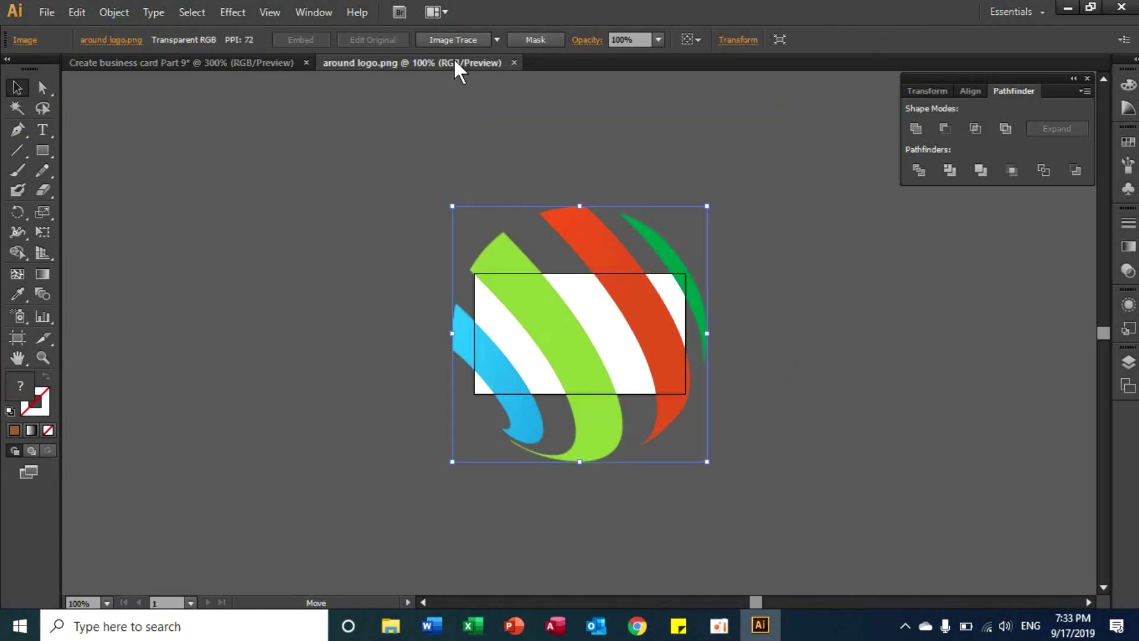
left_click(279, 65)
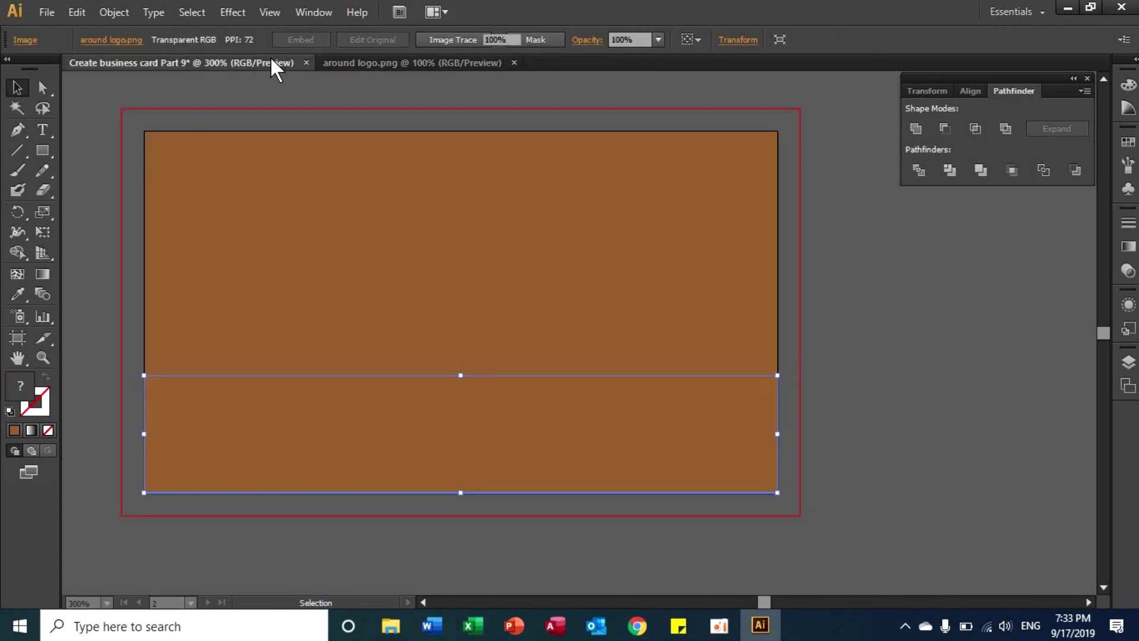
left_click(918, 407)
left_click(511, 434)
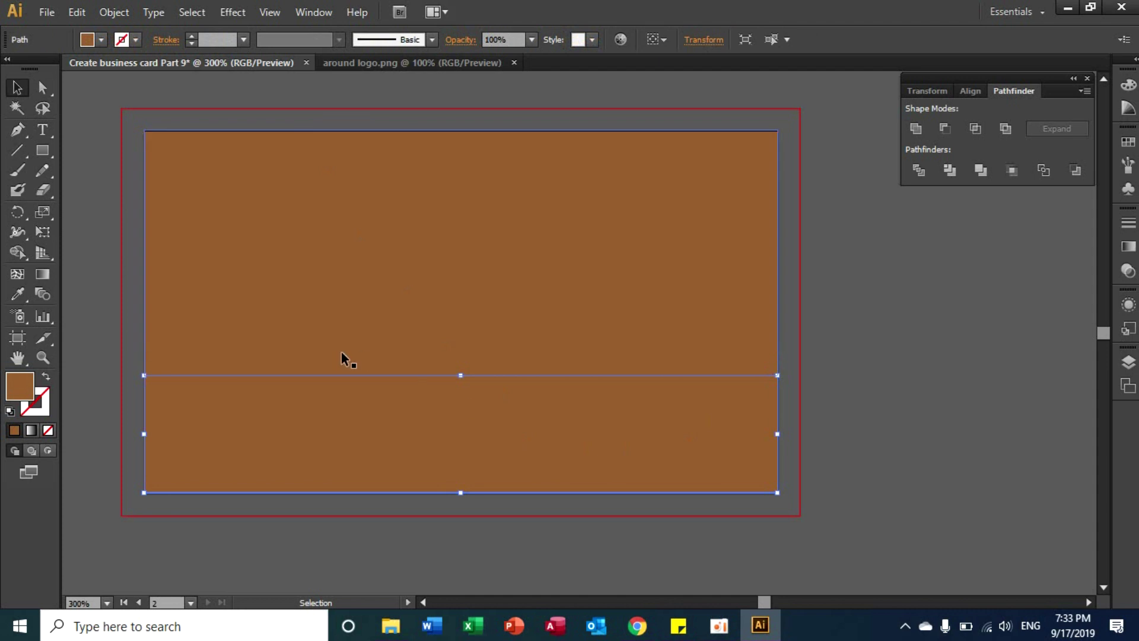
left_click(102, 40)
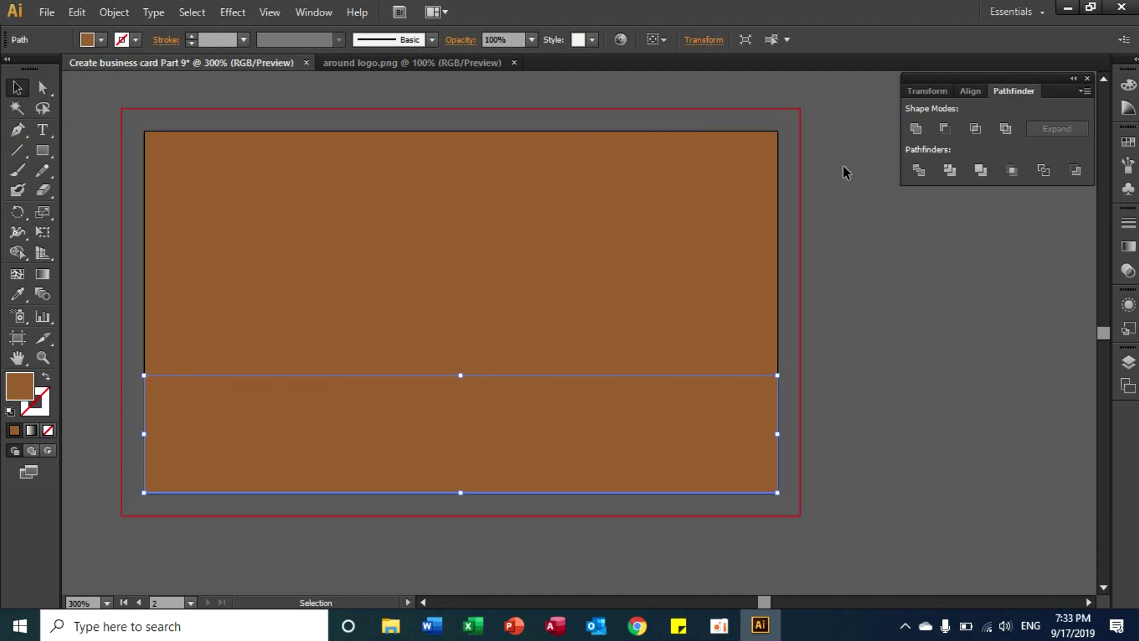
left_click(852, 188)
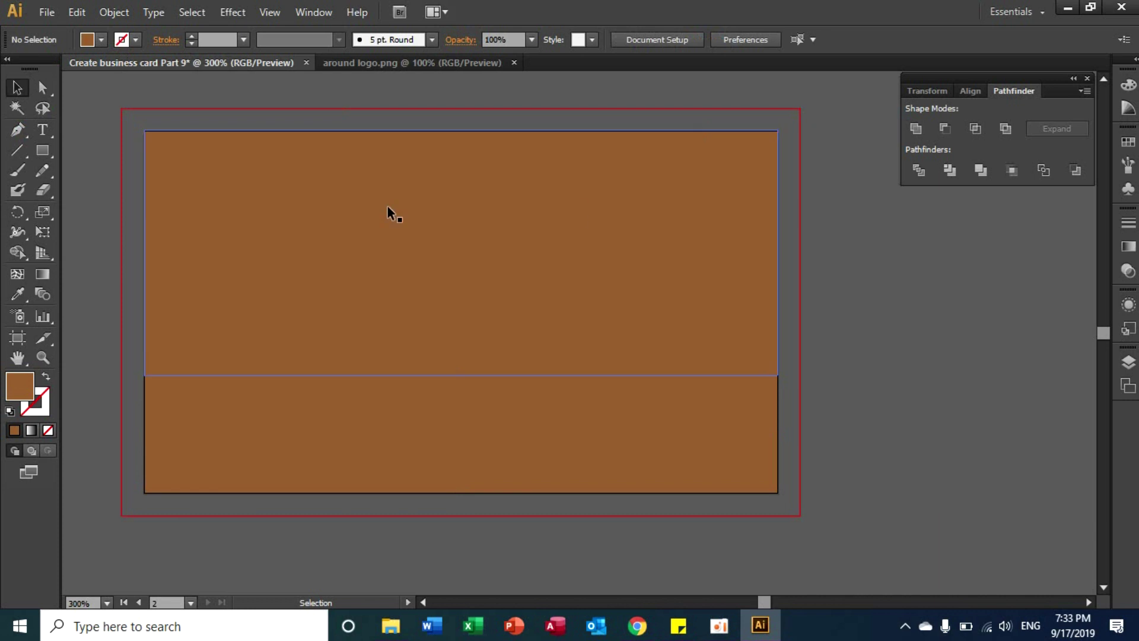
Bring up File Explorer on Quick access with Win+E.
left_click(46, 13)
left_click(77, 12)
left_click(828, 233)
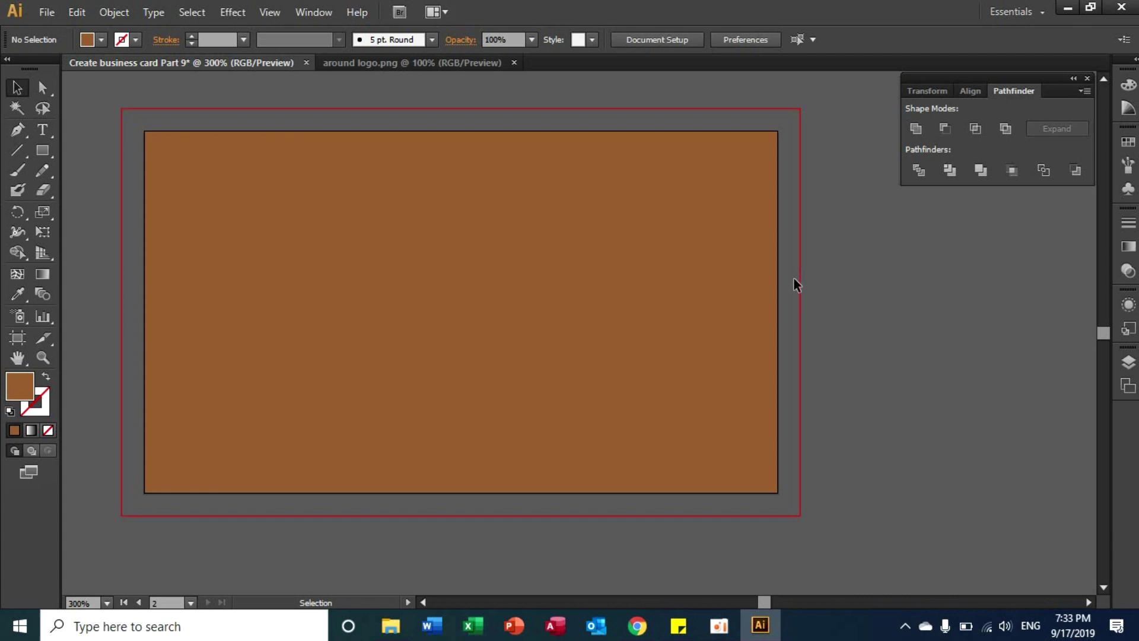
key("super+e")
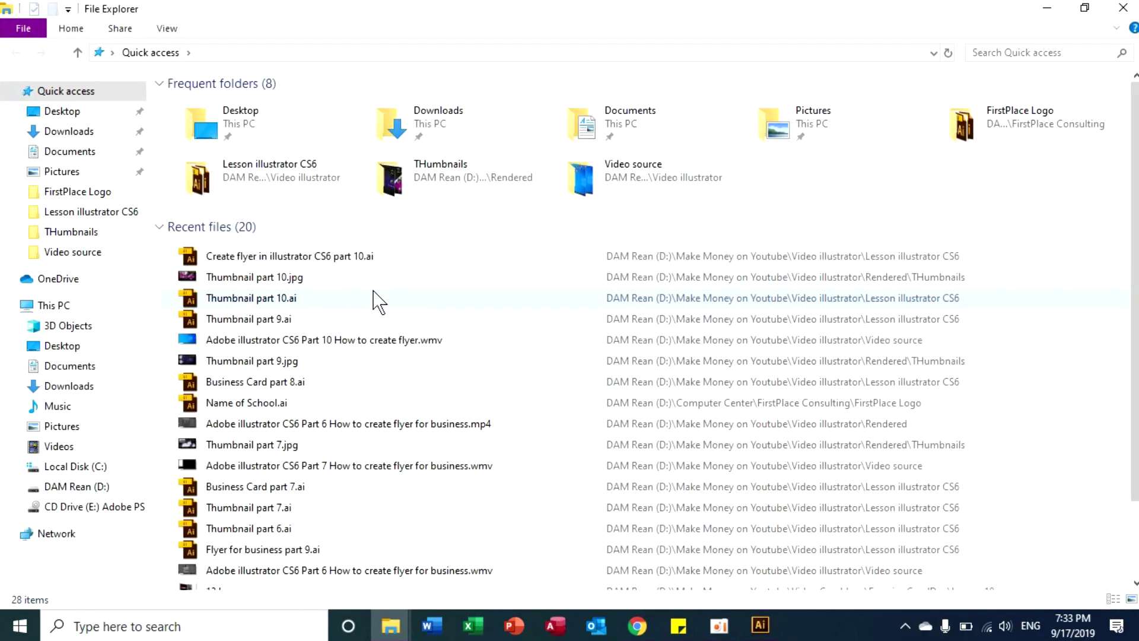
Open D: > Computer Center > FirstPlace Consulting > Company Profile > FPC Corporate Indentity Guidelines.docx.
left_click(76, 486)
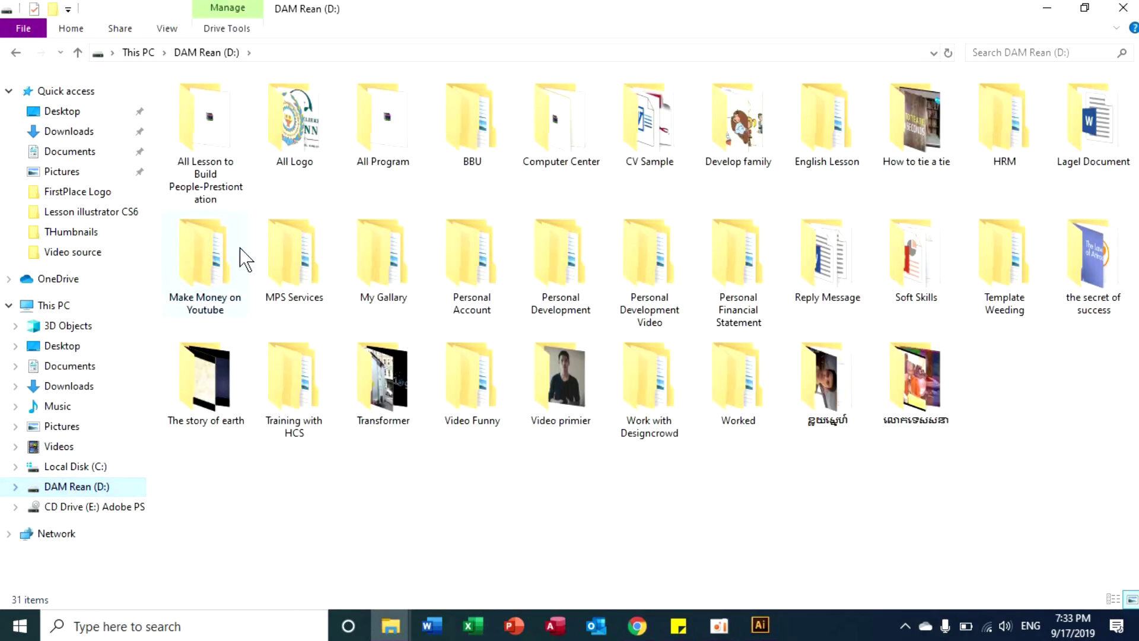
double_click(555, 153)
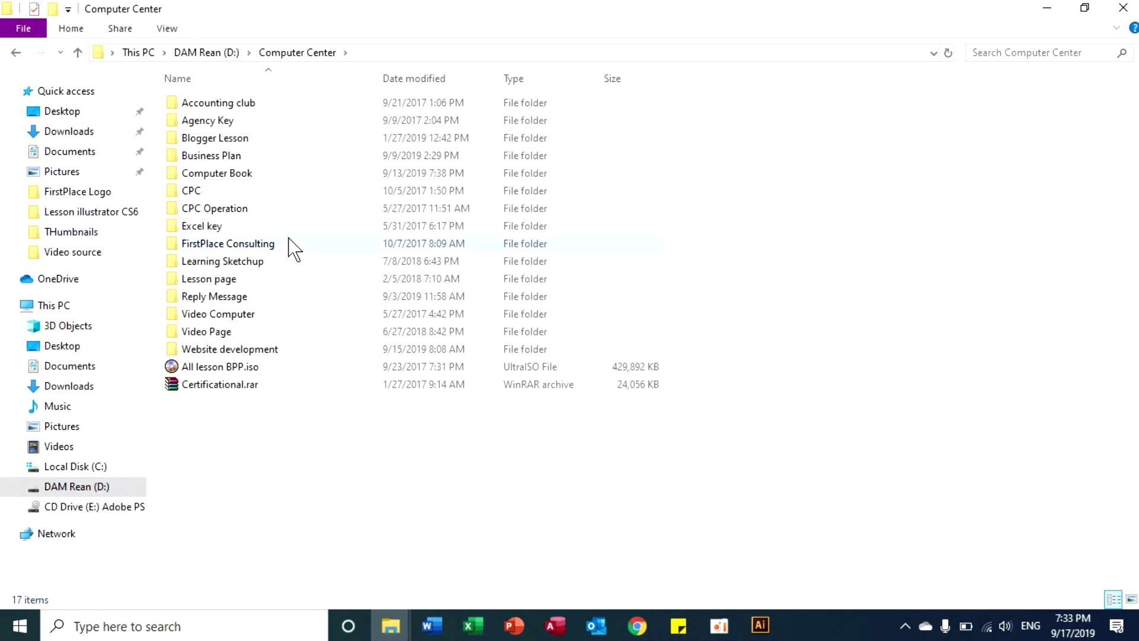
double_click(252, 244)
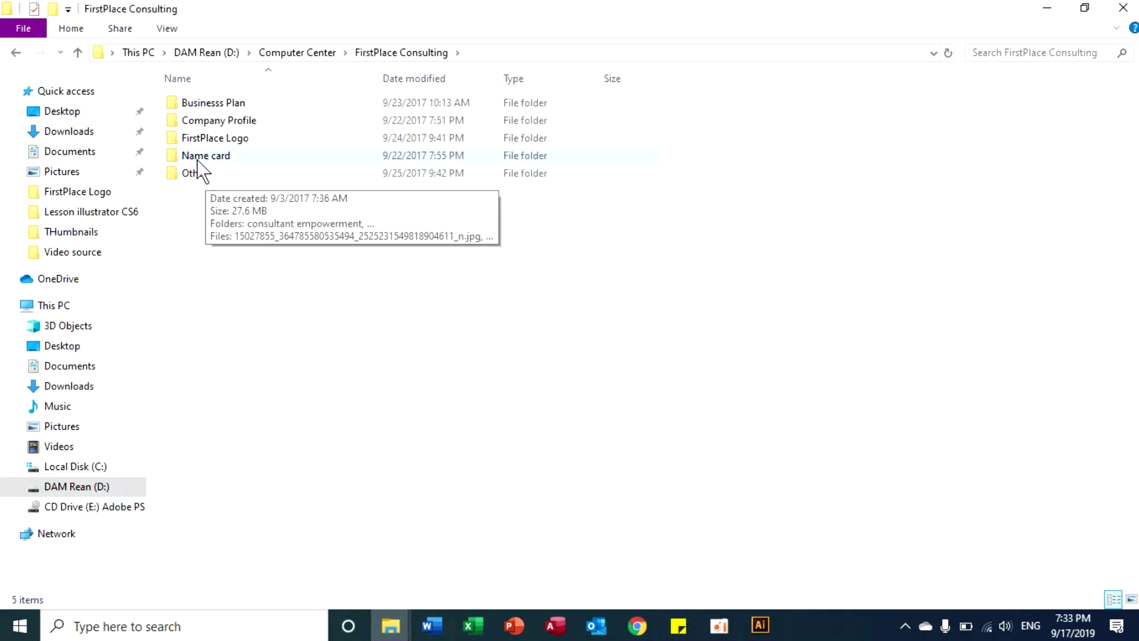
double_click(205, 122)
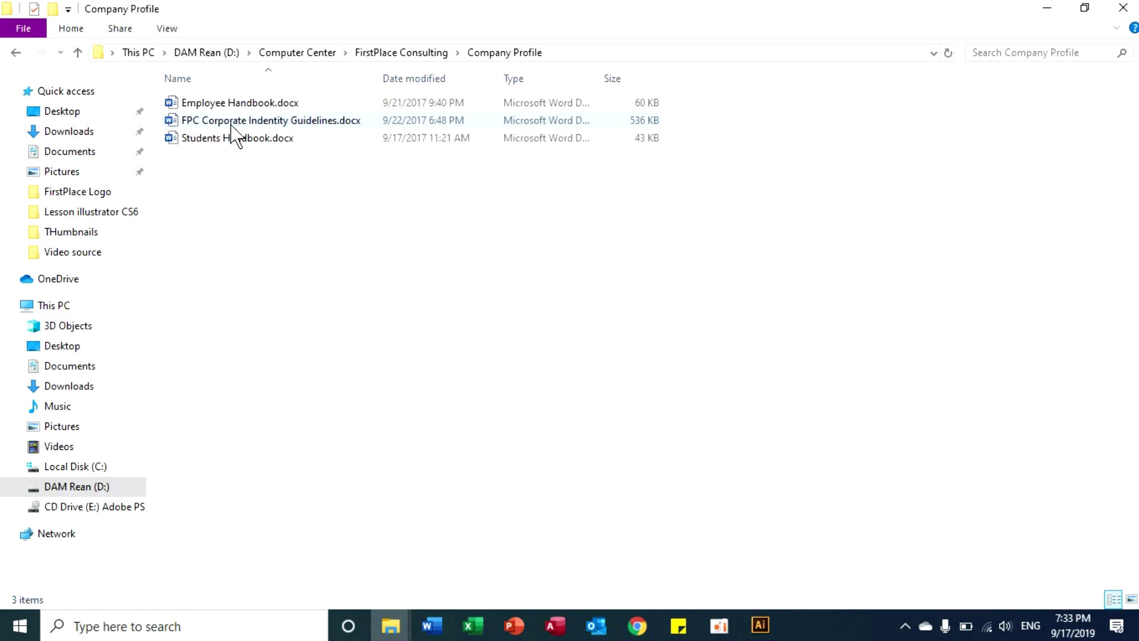
double_click(258, 121)
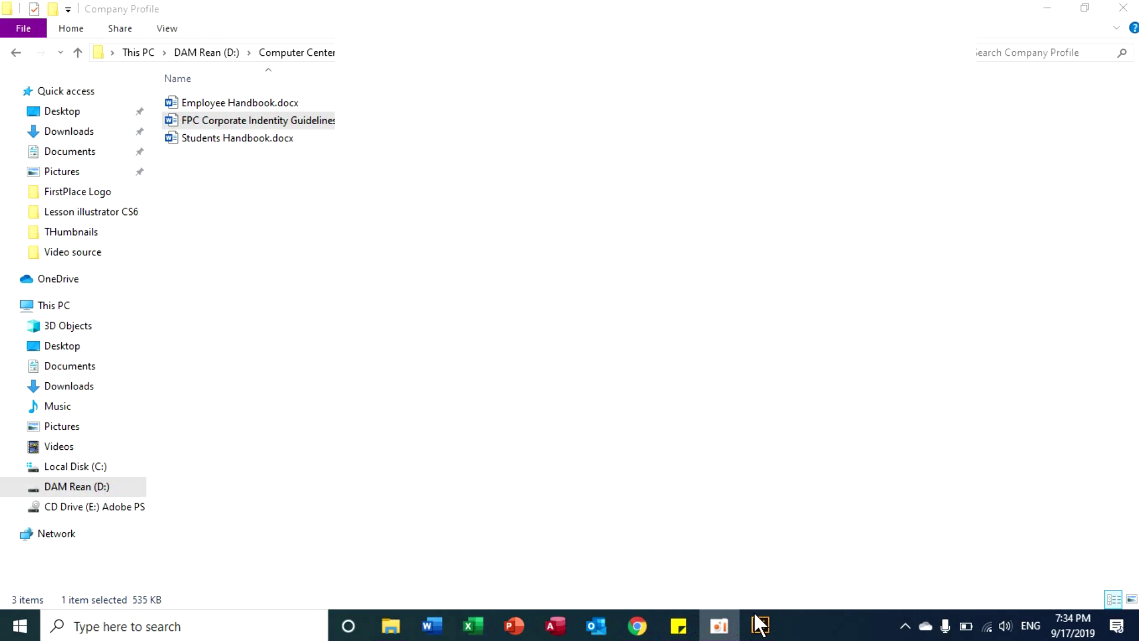
left_click(719, 625)
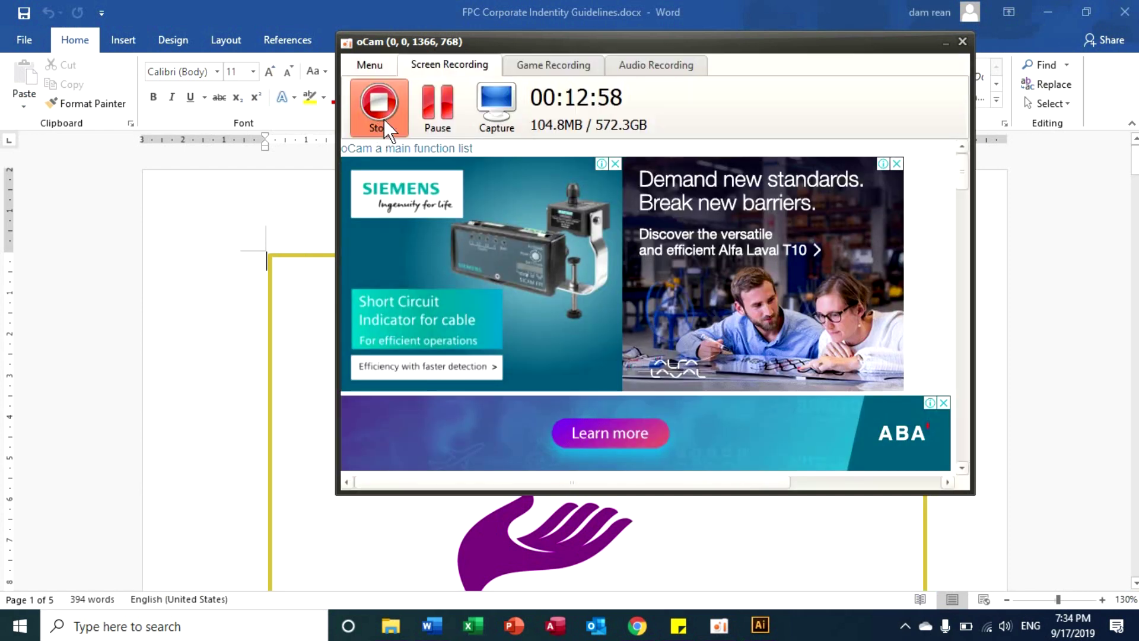
left_click(961, 42)
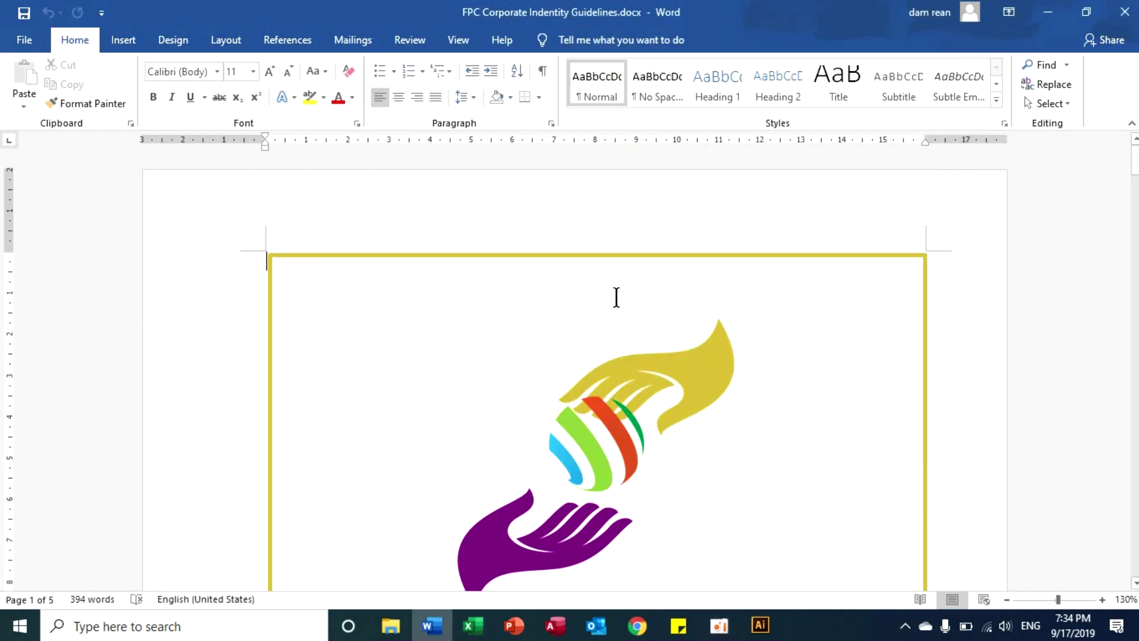
Scroll through the guidelines document to the Corporate Color Palette page.
scroll(702, 354, "down", 3)
scroll(701, 353, "down", 5)
scroll(702, 353, "down", 1)
scroll(702, 354, "down", 9)
scroll(702, 354, "down", 1)
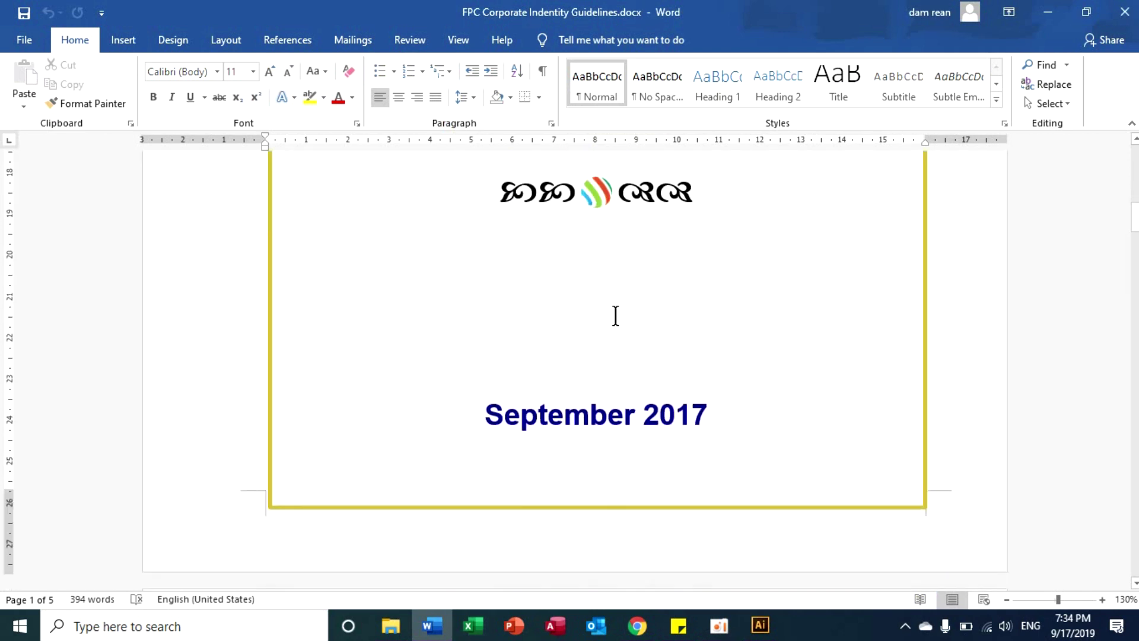
scroll(615, 315, "down", 10)
scroll(615, 315, "down", 19)
scroll(615, 315, "up", 11)
scroll(615, 315, "down", 3)
scroll(615, 315, "down", 3)
scroll(615, 315, "down", 5)
scroll(615, 315, "down", 4)
scroll(613, 316, "up", 4)
scroll(612, 316, "down", 4)
scroll(613, 316, "down", 3)
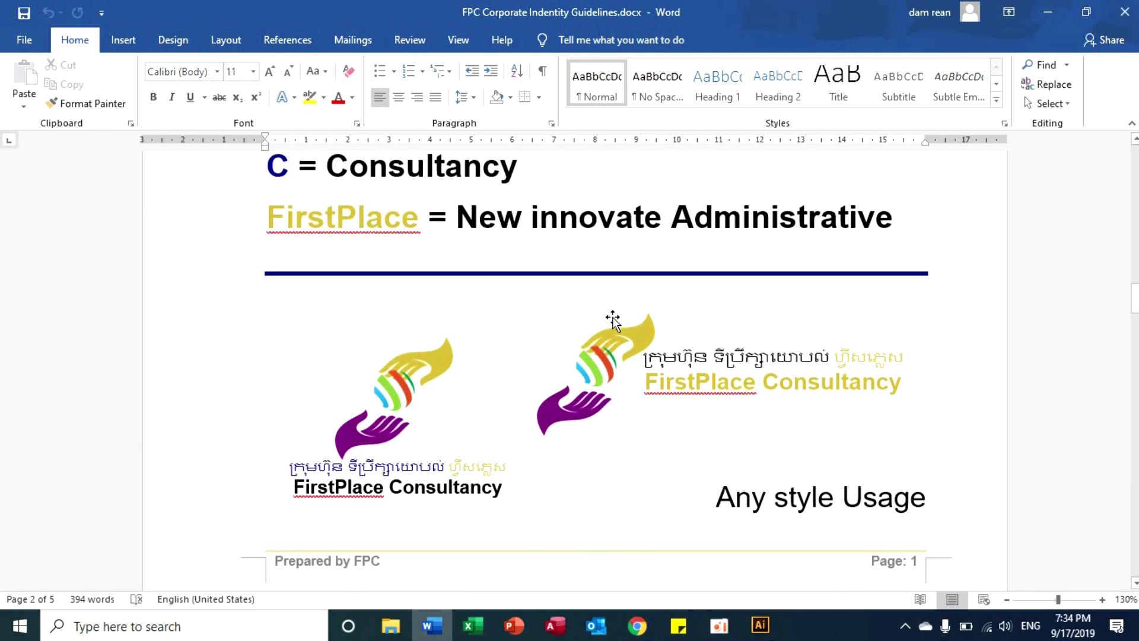
scroll(612, 319, "down", 2)
scroll(613, 318, "down", 4)
scroll(613, 319, "down", 3)
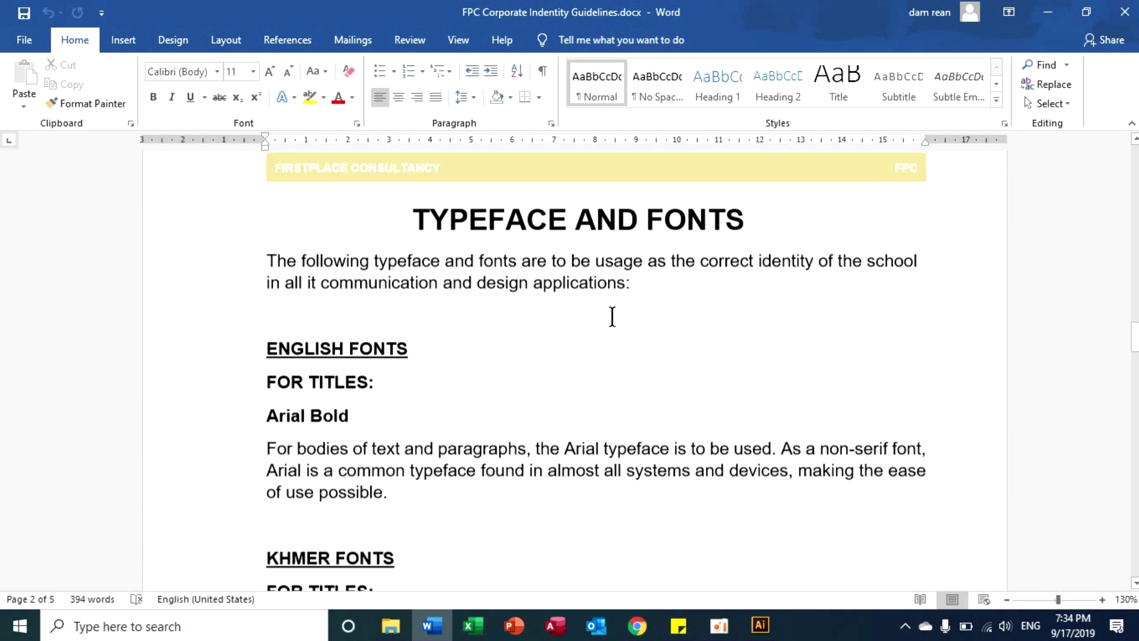
scroll(612, 316, "down", 1)
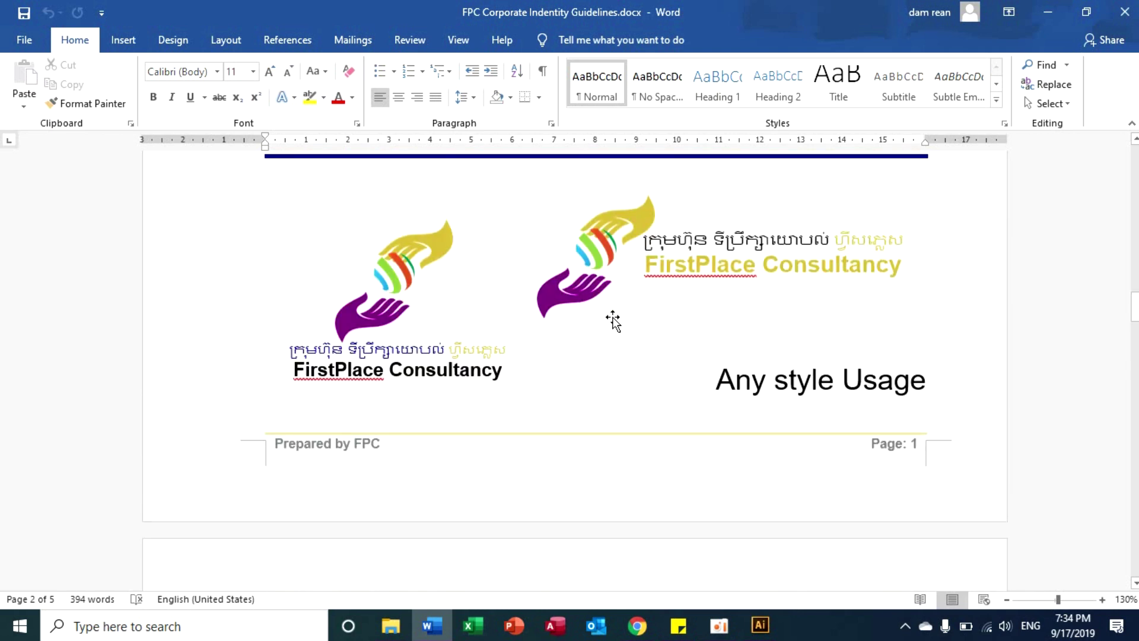
scroll(613, 320, "up", 15)
scroll(613, 320, "down", 5)
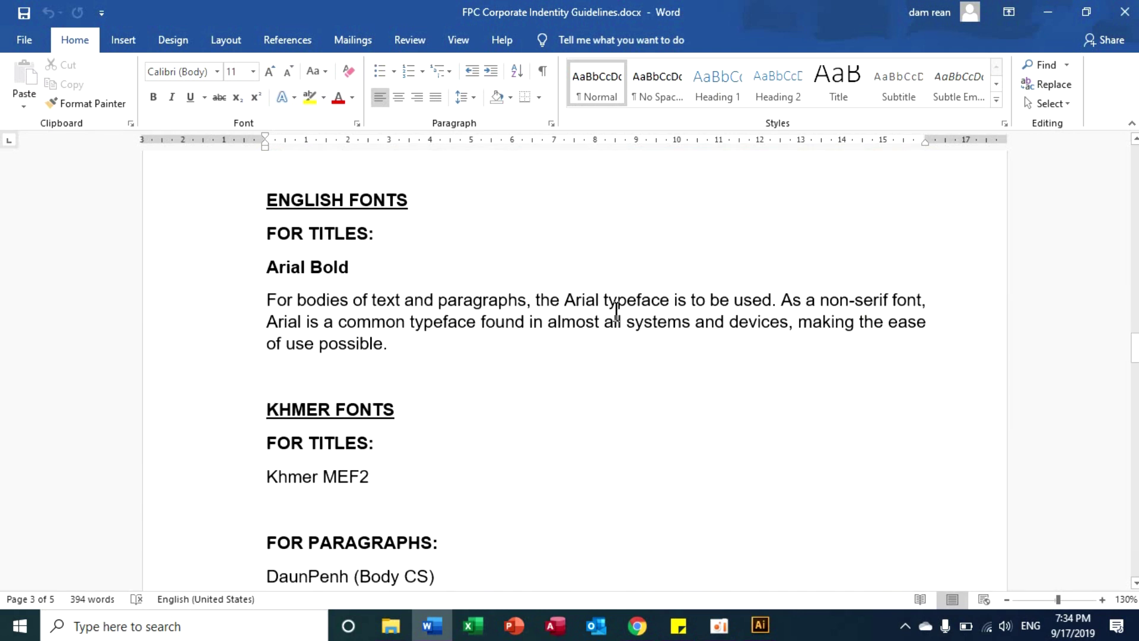
scroll(613, 314, "down", 5)
scroll(613, 314, "down", 5)
scroll(613, 320, "down", 5)
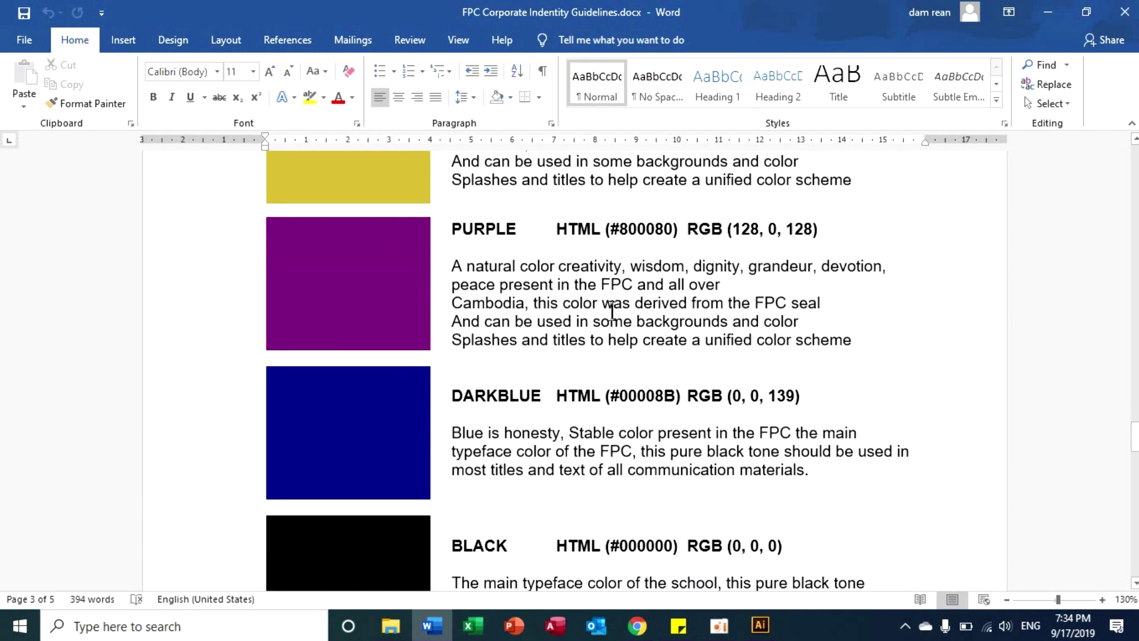
scroll(612, 318, "up", 3)
scroll(612, 310, "down", 6)
scroll(611, 311, "up", 5)
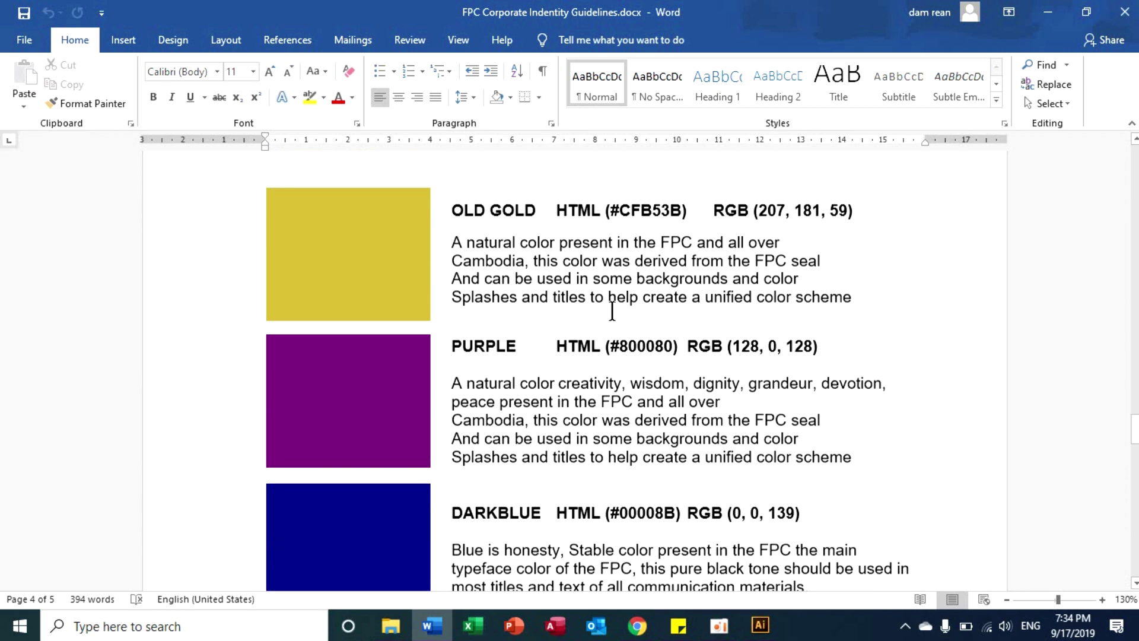
scroll(612, 311, "down", 2)
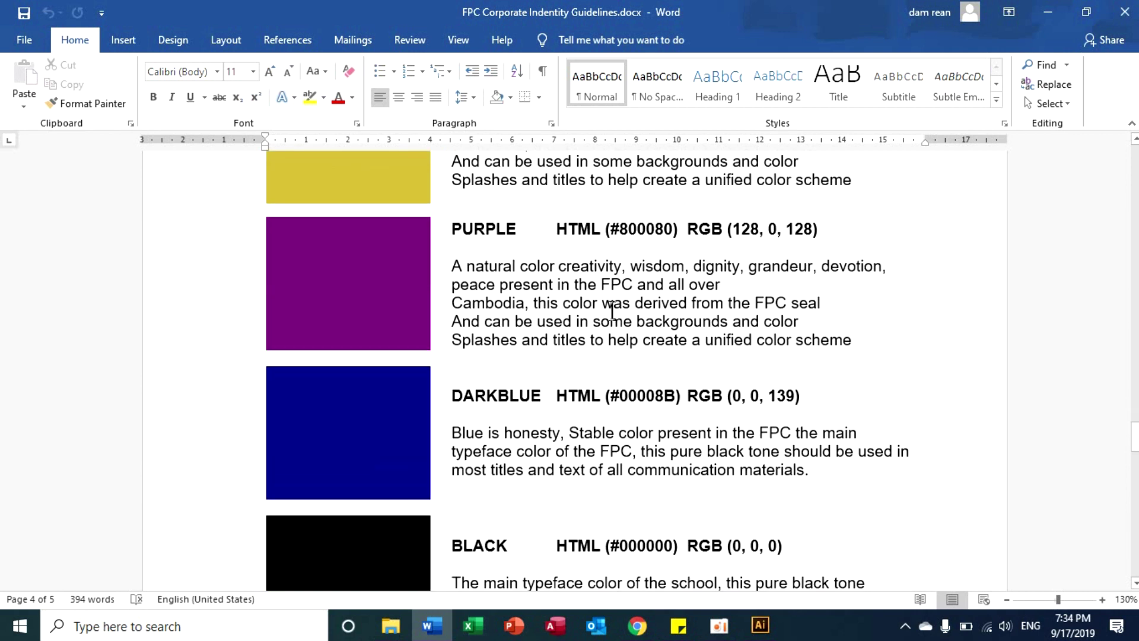
scroll(612, 311, "up", 4)
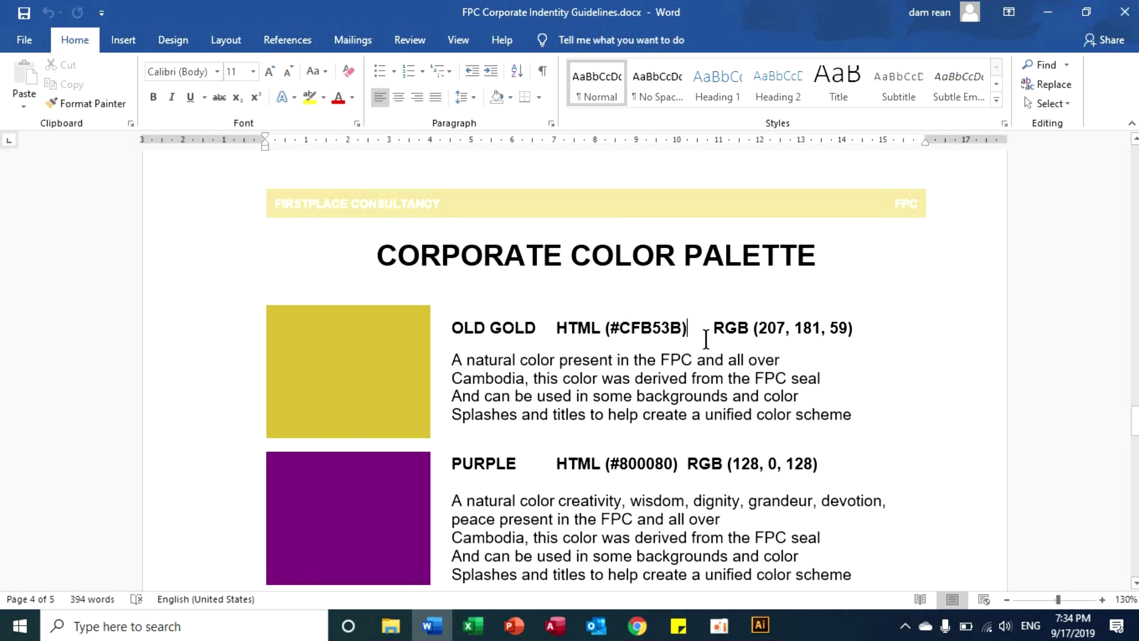
Highlight and copy the Old Gold code #CFB53B, then minimize Word.
left_click(706, 339)
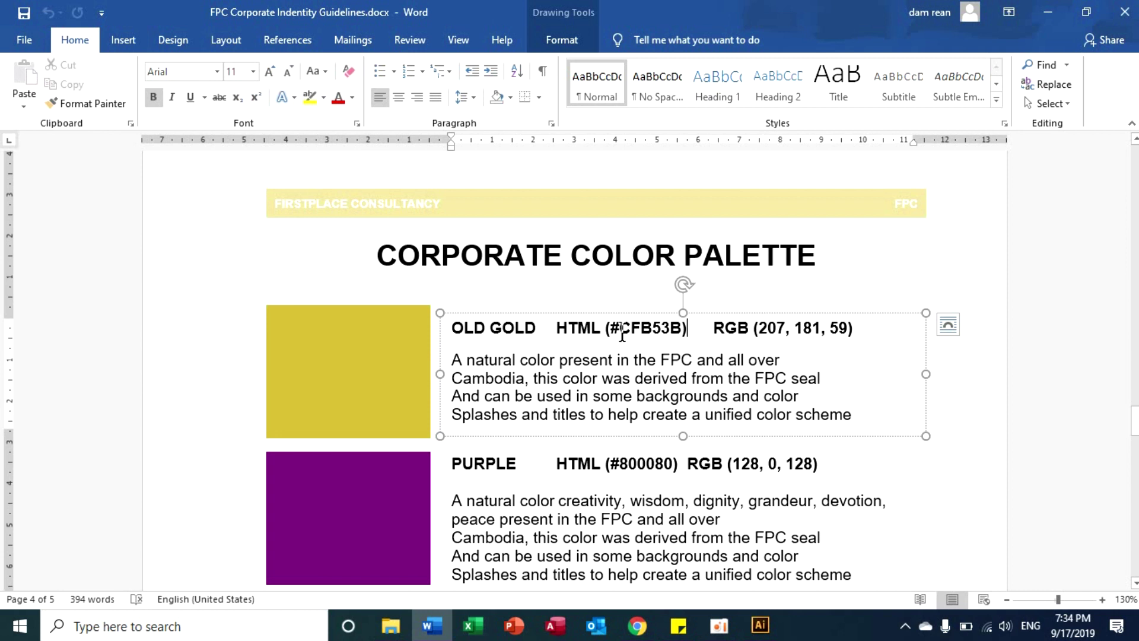
left_click_drag(611, 327, 648, 322)
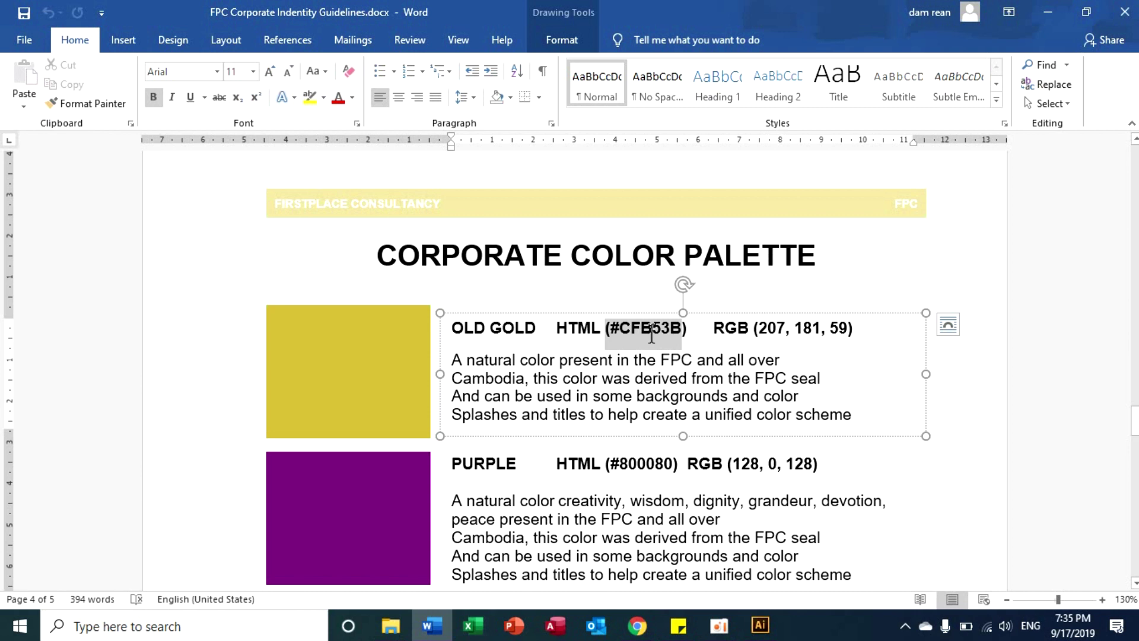
right_click(651, 326)
key("Escape")
left_click(1047, 12)
left_click(1122, 7)
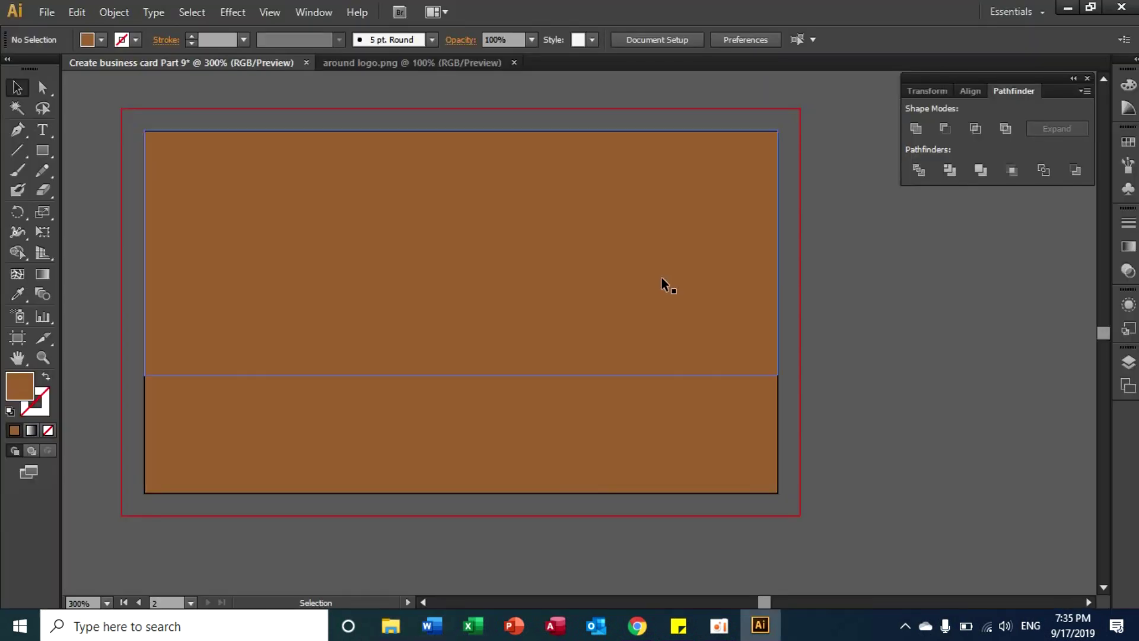
Paste the copied code as the lower rectangle's fill hex value, turning it turquoise, then return to Word.
left_click(495, 438)
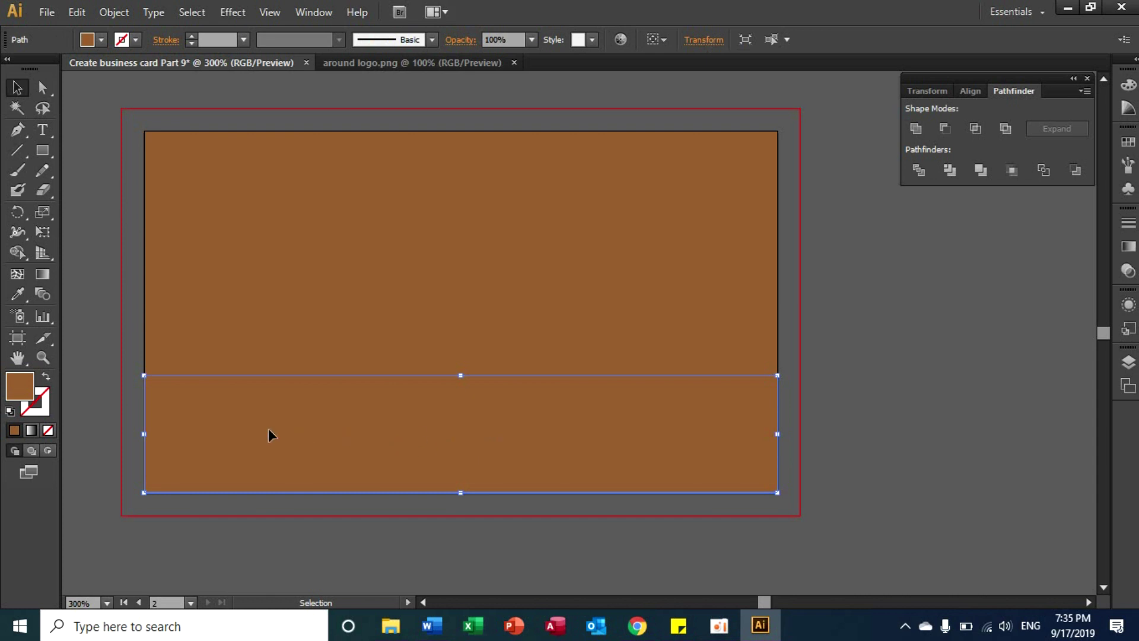
double_click(15, 382)
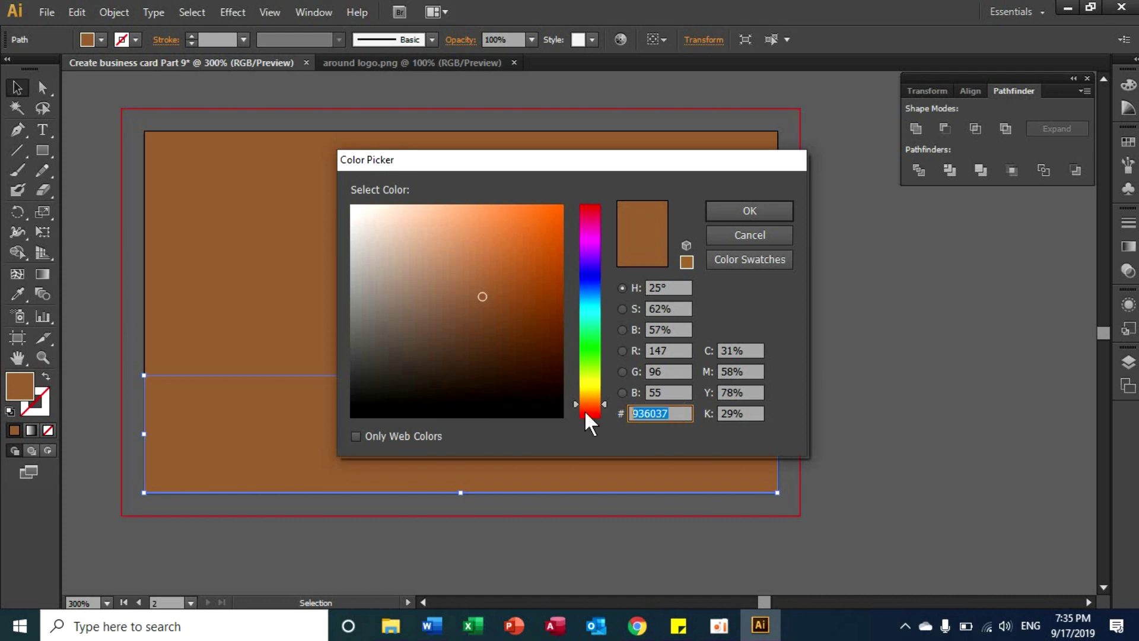
type("(#CFB5")
left_click(764, 208)
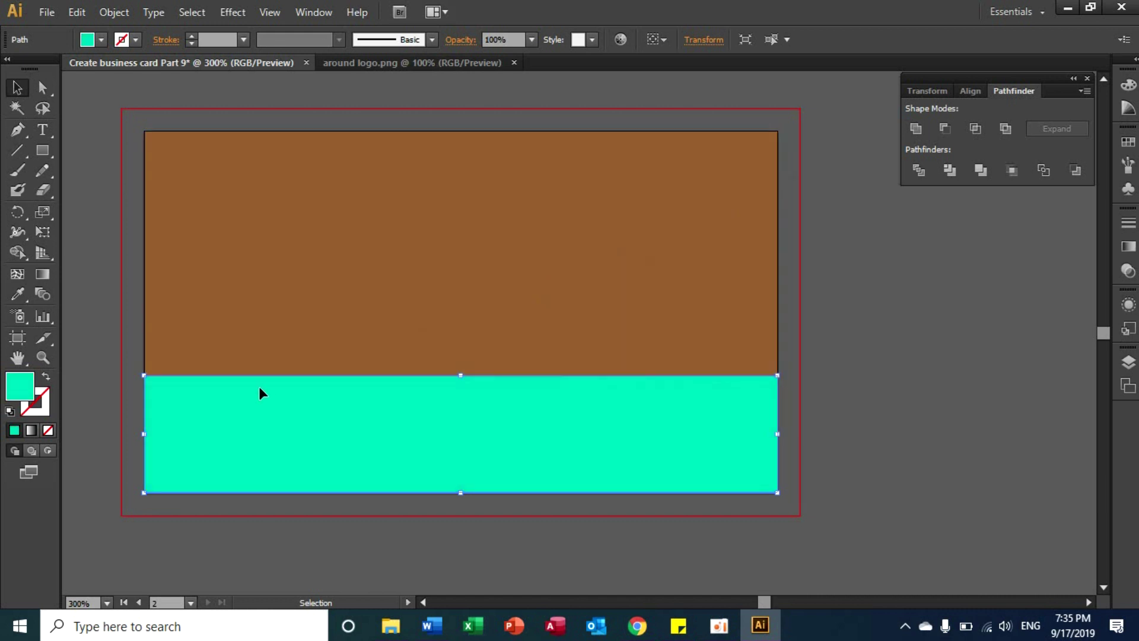
left_click(439, 630)
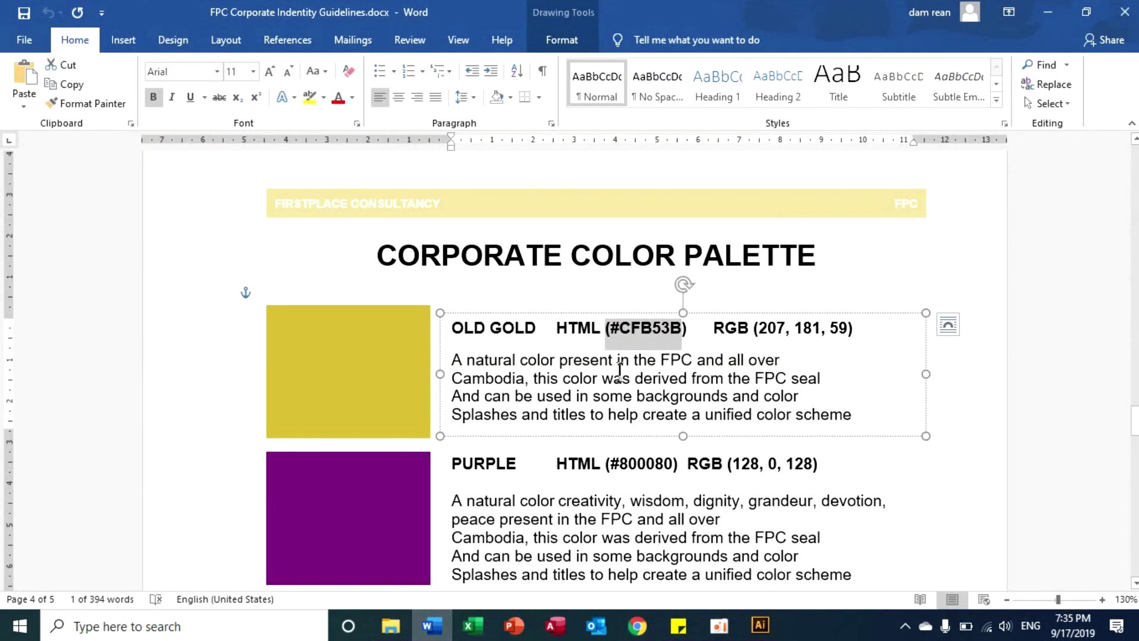
Read Old Gold's RGB values 207, 181, 59 in Word, then switch back to Illustrator.
left_click(580, 340)
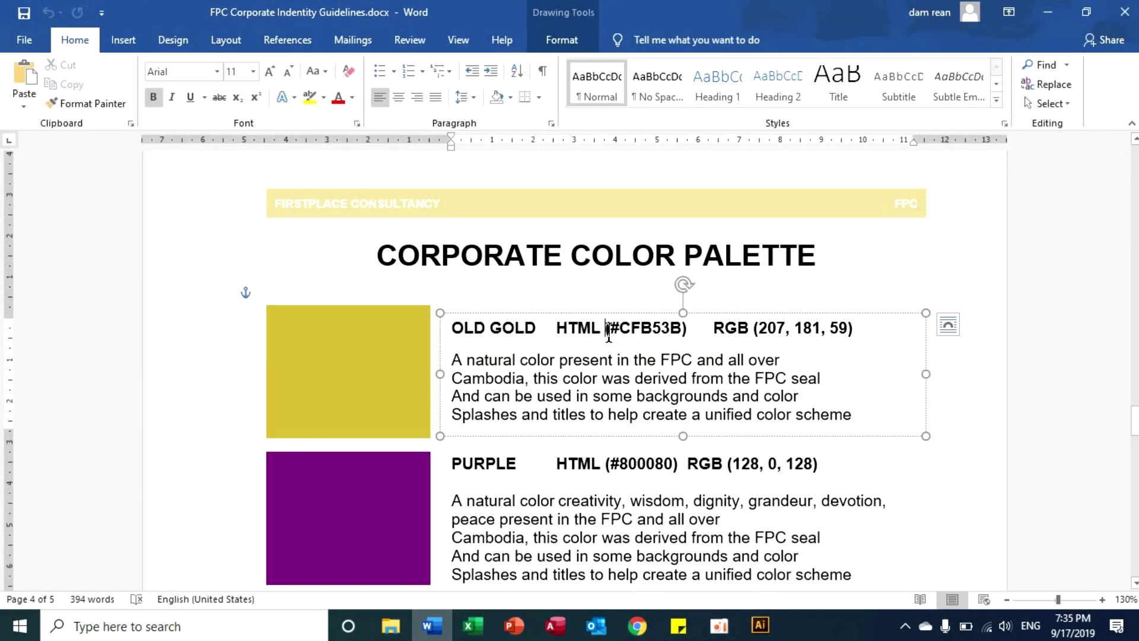
left_click(618, 327)
left_click_drag(759, 328, 813, 328)
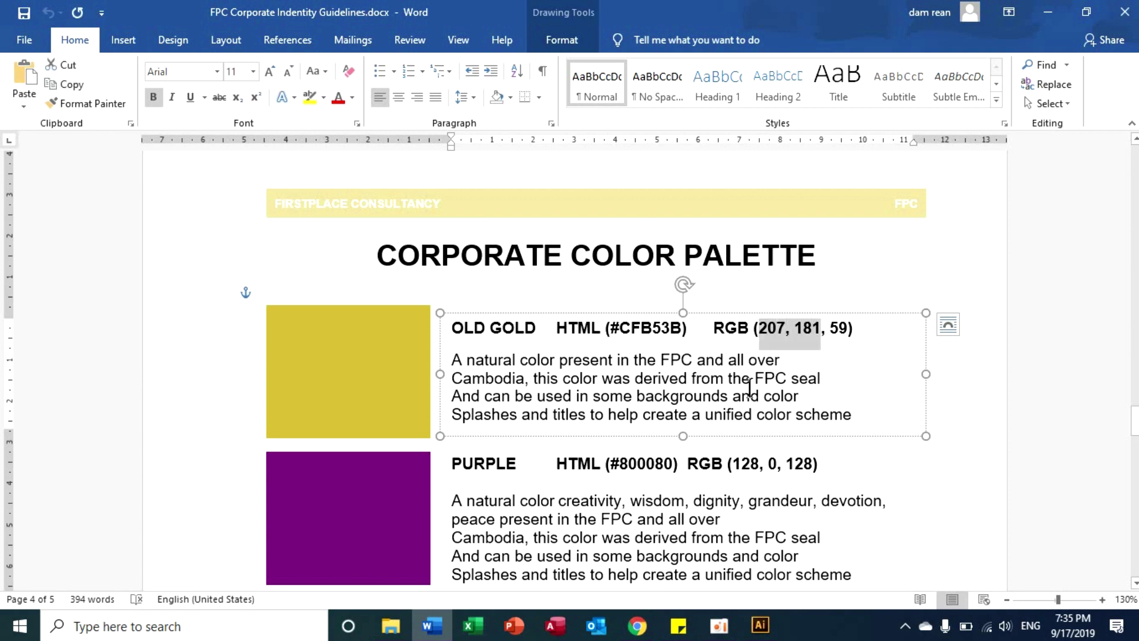
left_click(764, 368)
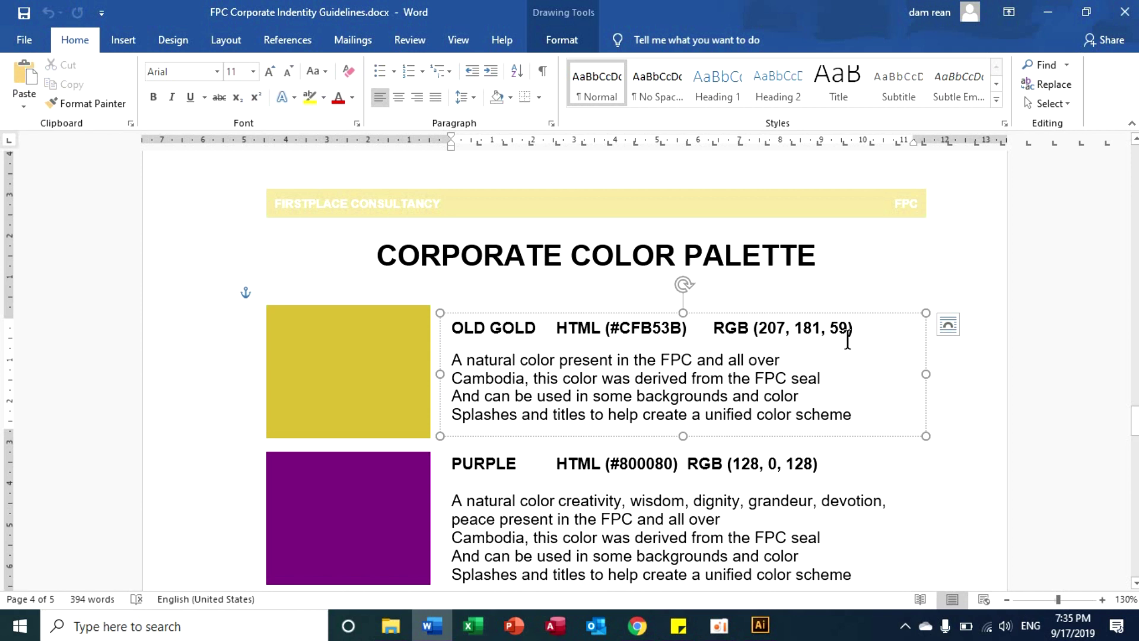
left_click(760, 625)
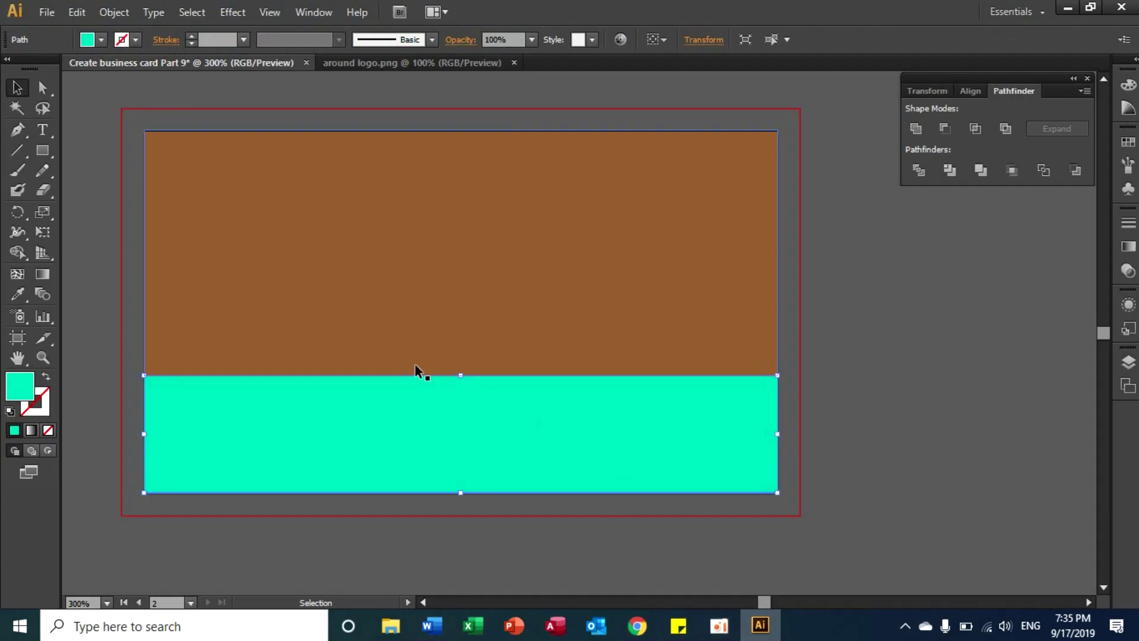
Set the lower band's fill to R 207, G 181, B 59 in the Color Picker.
double_click(16, 384)
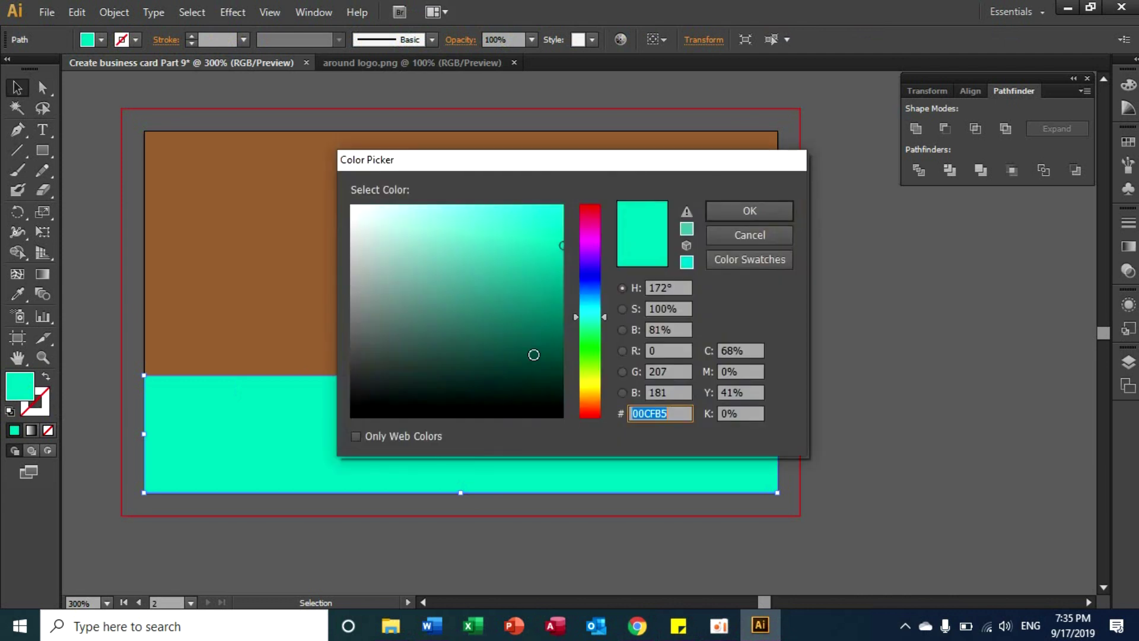
left_click(670, 352)
double_click(670, 351)
type("207")
key("Tab")
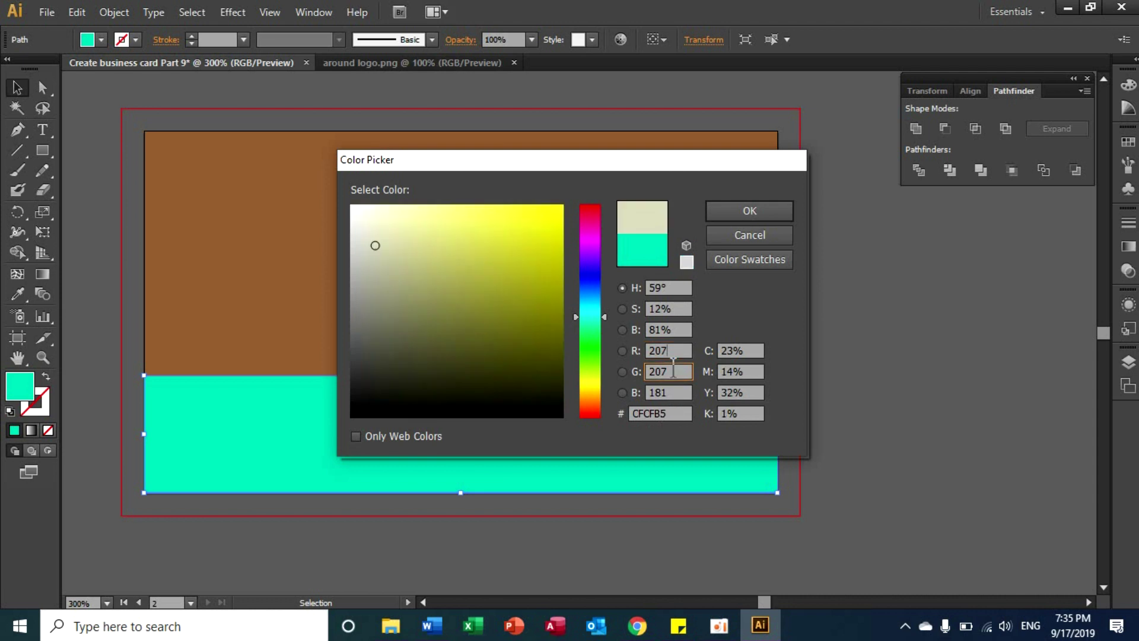
type("181")
key("Tab")
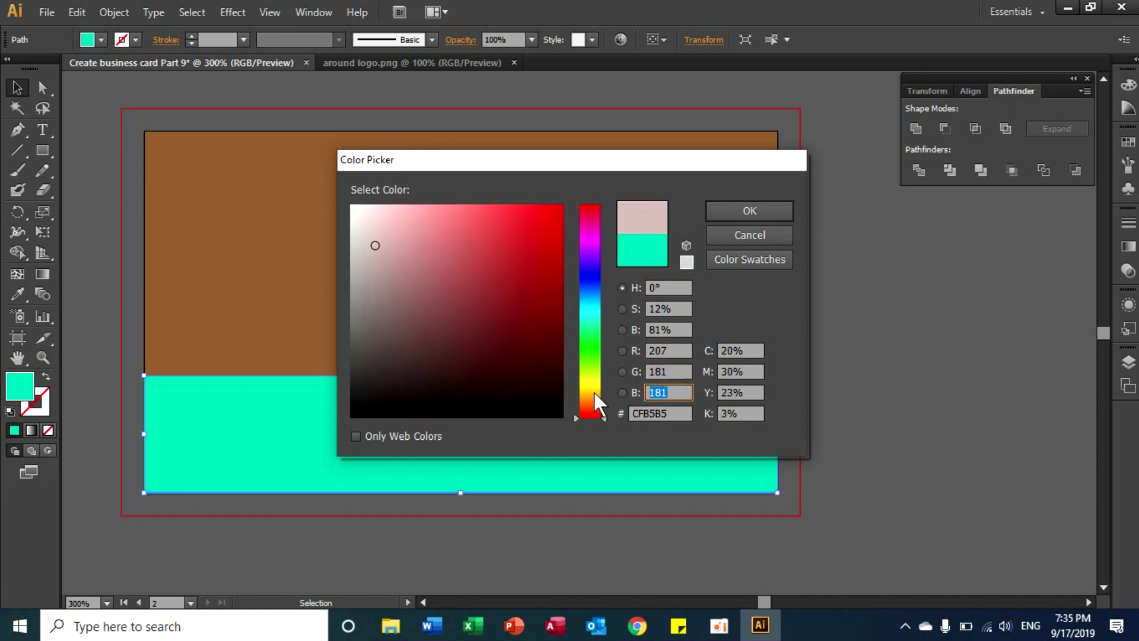
type("59")
left_click(671, 372)
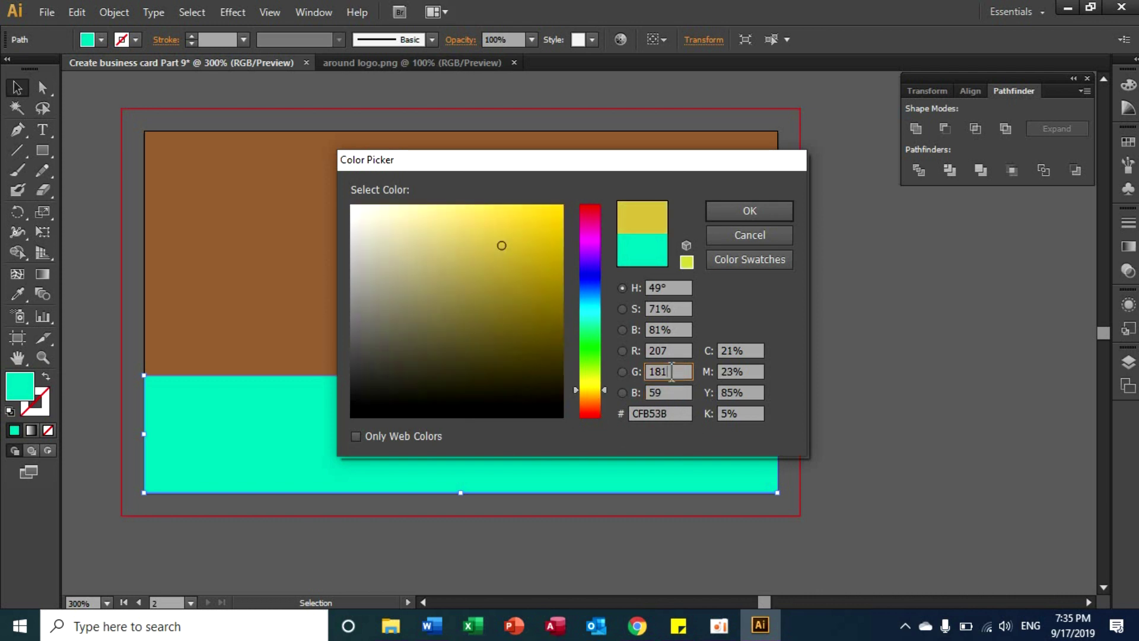
left_click(743, 208)
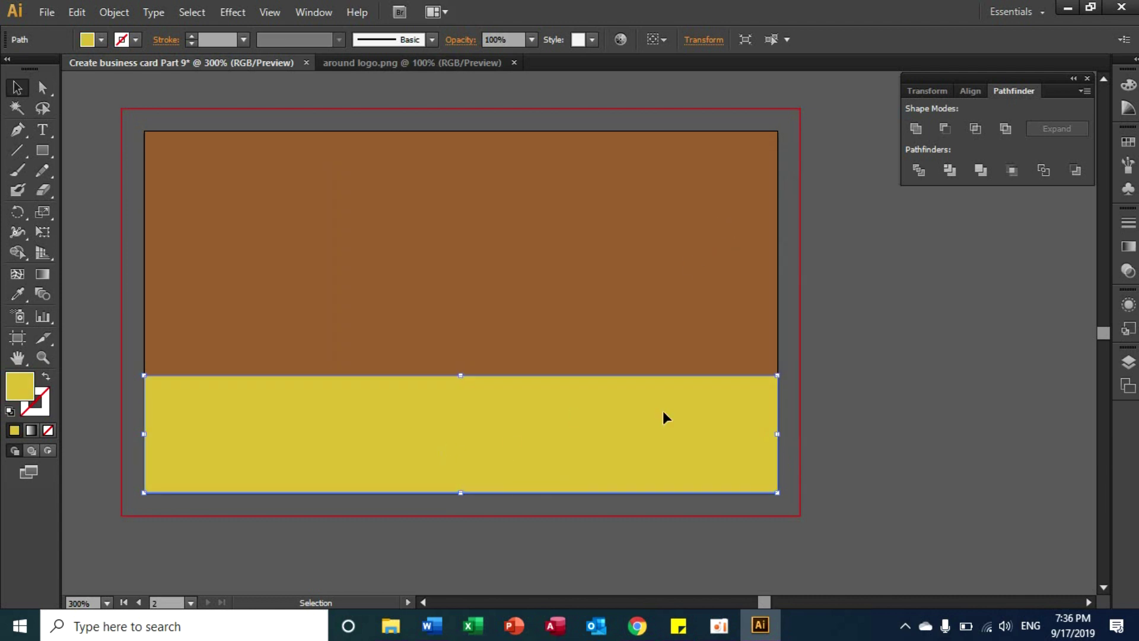
left_click(913, 377)
Fill the back card's top rectangle with a light grey swatch.
left_click(470, 325)
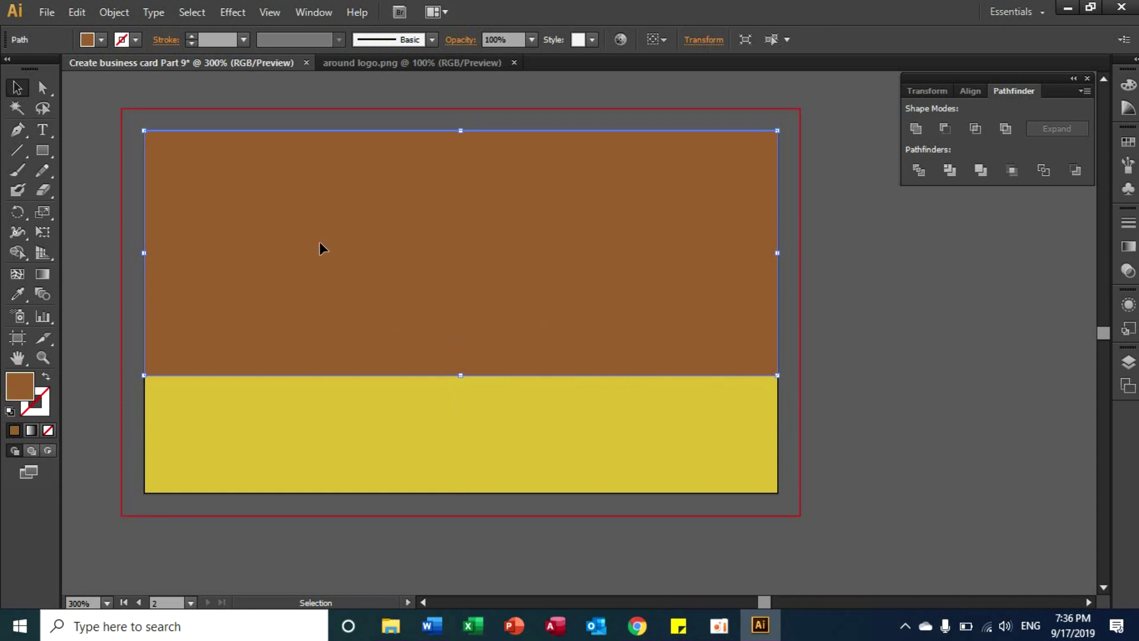
left_click(100, 39)
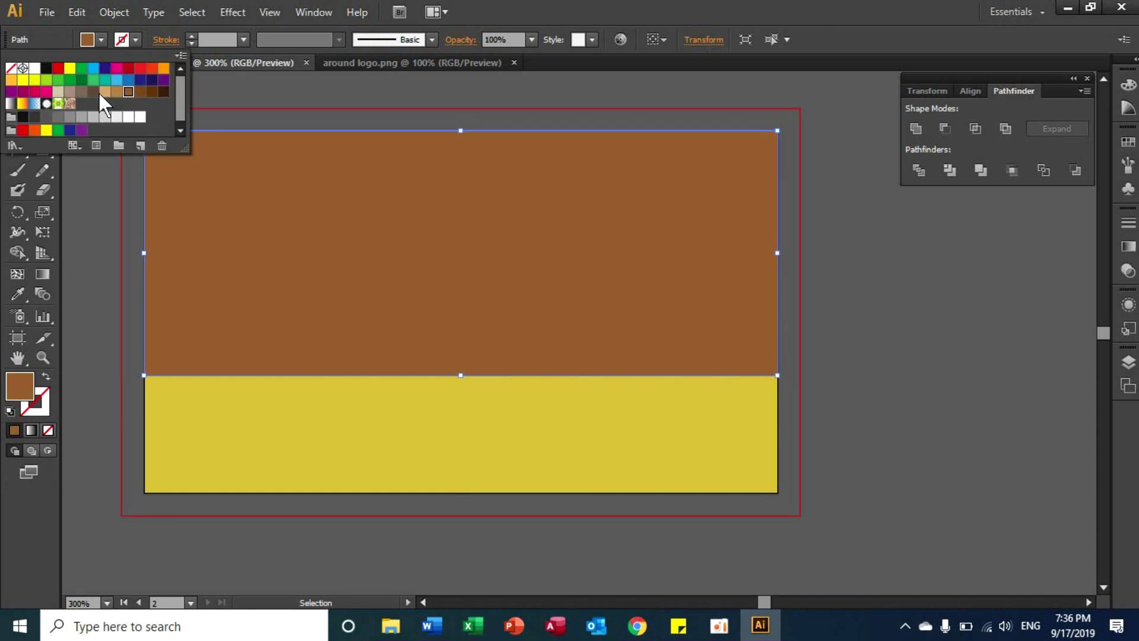
left_click(117, 117)
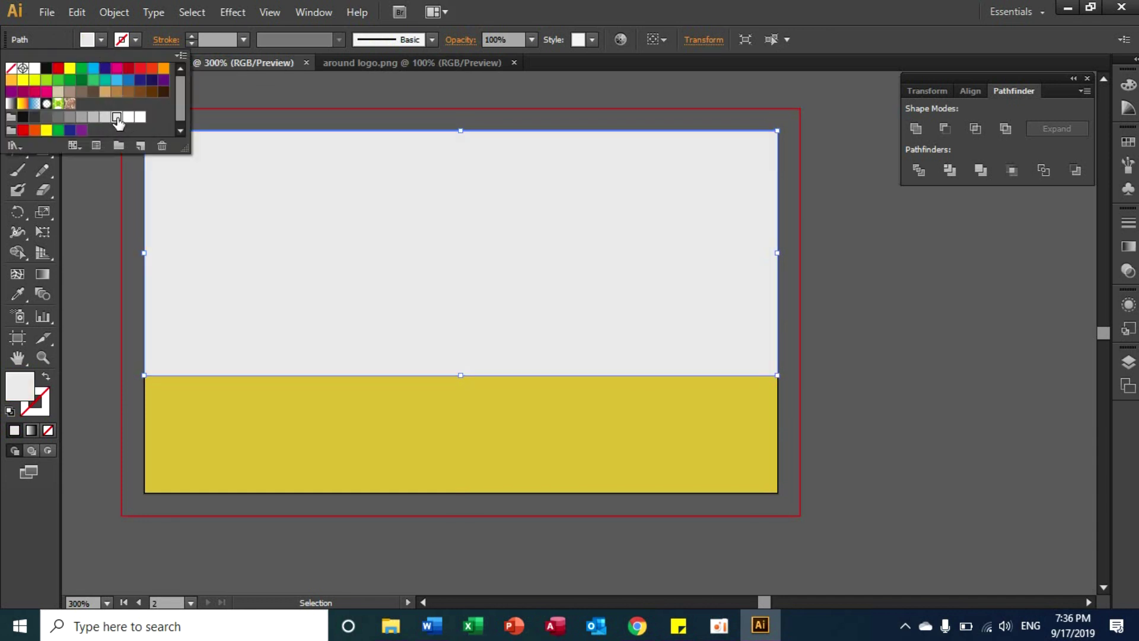
left_click(128, 117)
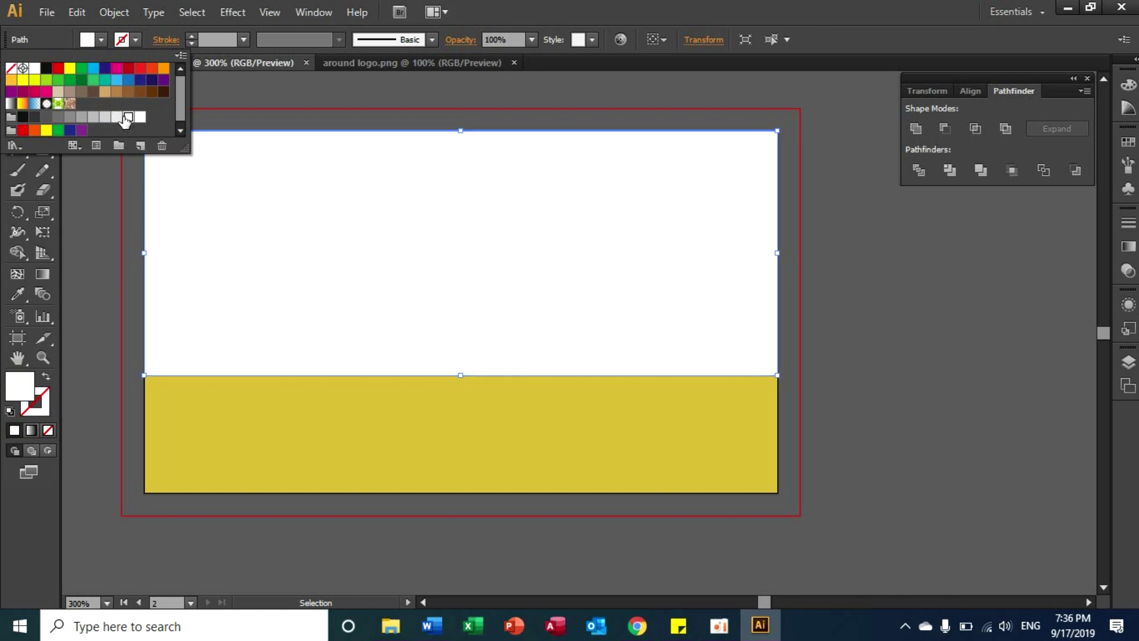
left_click(105, 118)
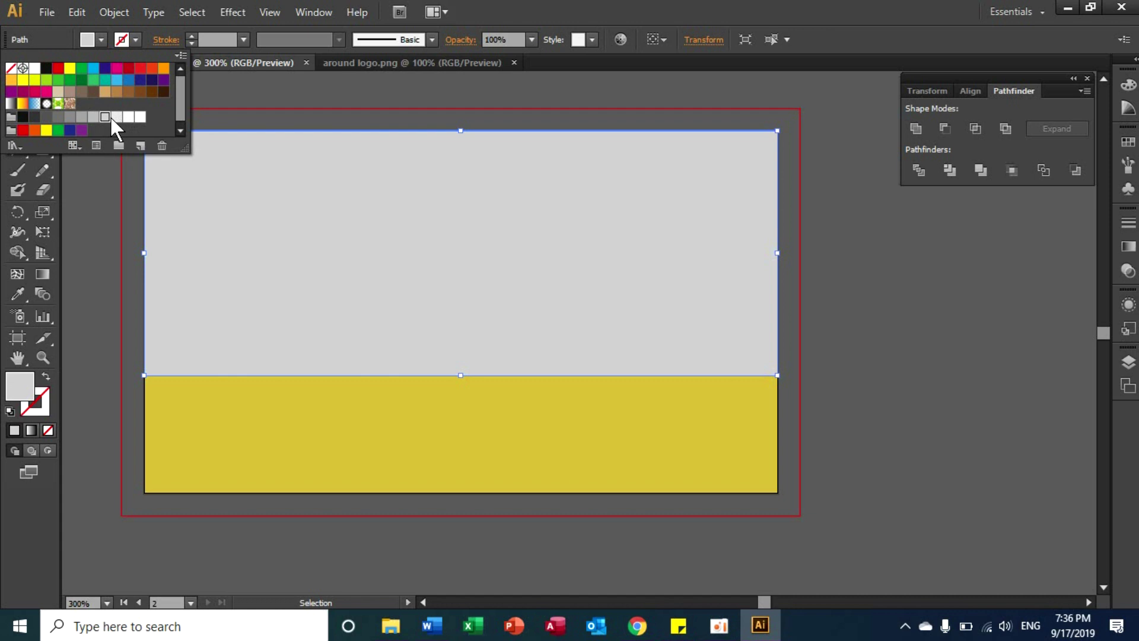
left_click(117, 117)
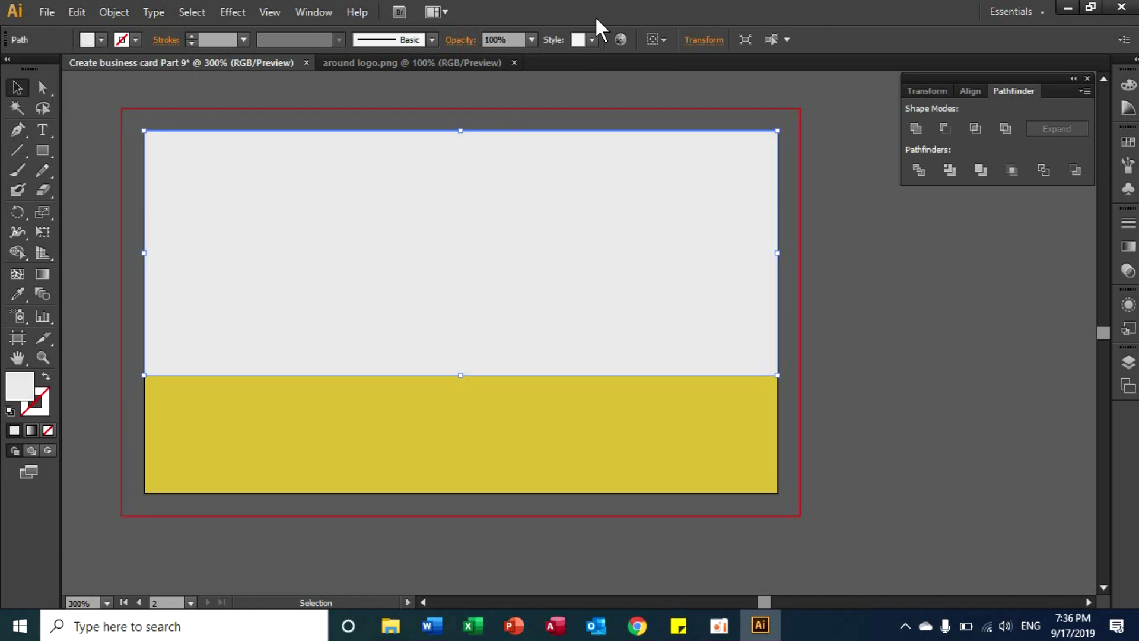
left_click(42, 87)
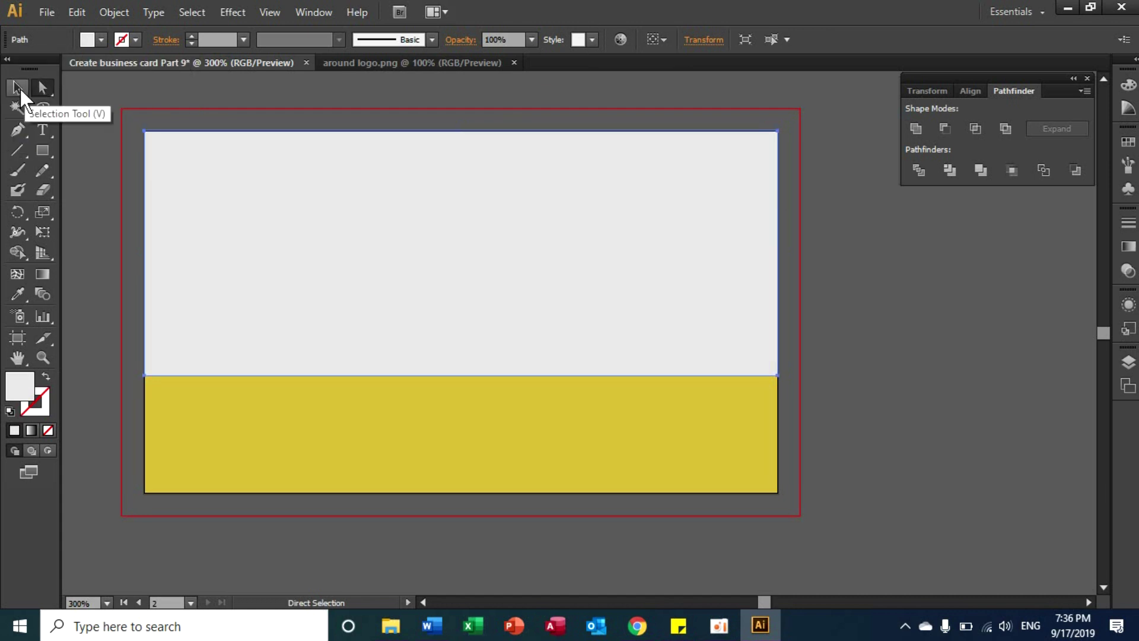
Deselect and zoom out to review both finished cards.
left_click(838, 268)
scroll(607, 276, "down", 1, "alt")
scroll(608, 277, "down", 1, "alt")
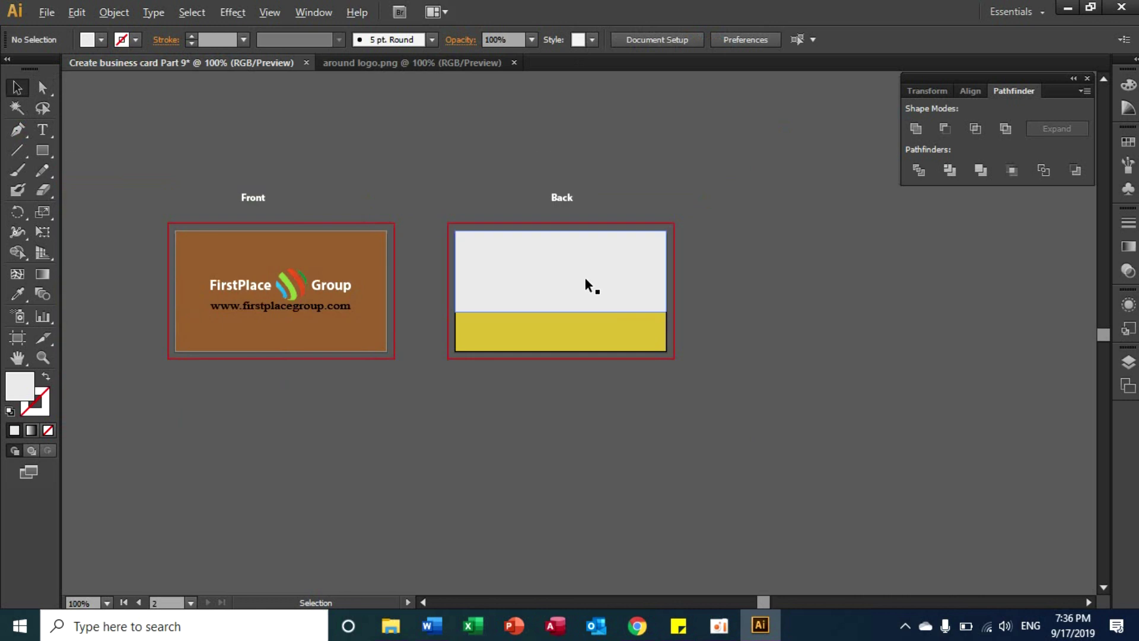
scroll(584, 279, "up", 1, "alt")
key("alt")
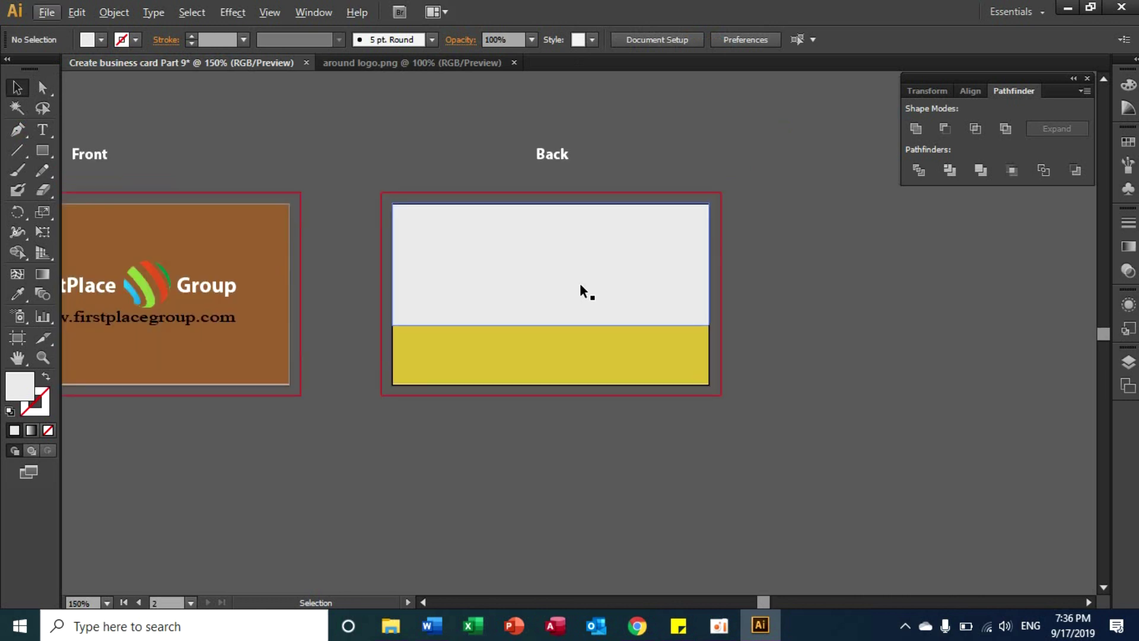
key("alt")
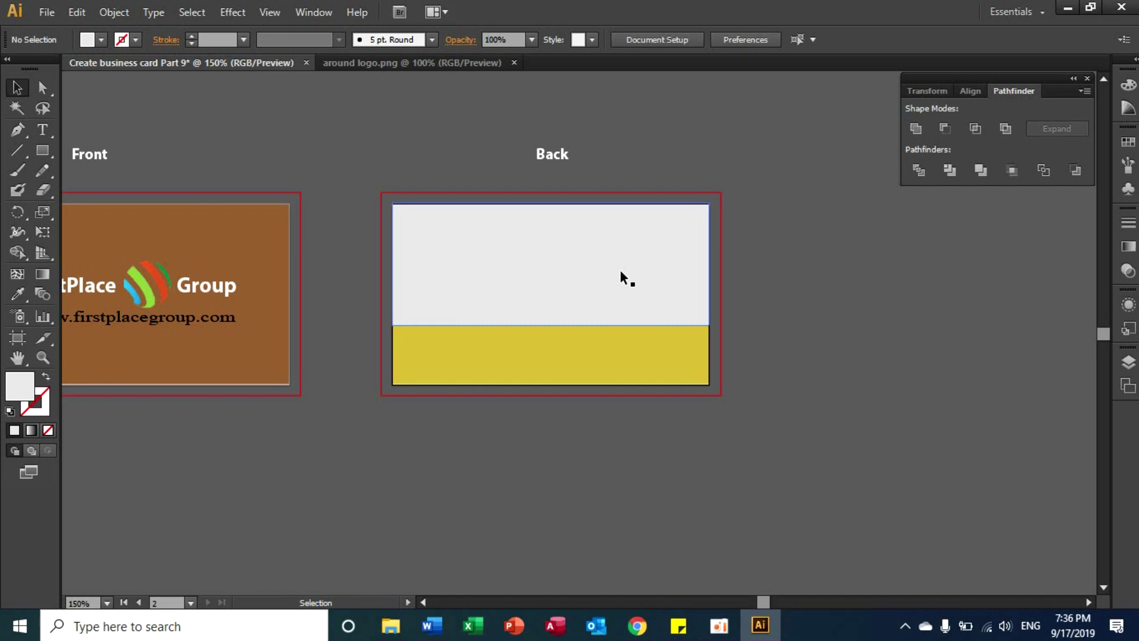
Ungroup the front card's logo-and-website group.
scroll(557, 292, "up", 1)
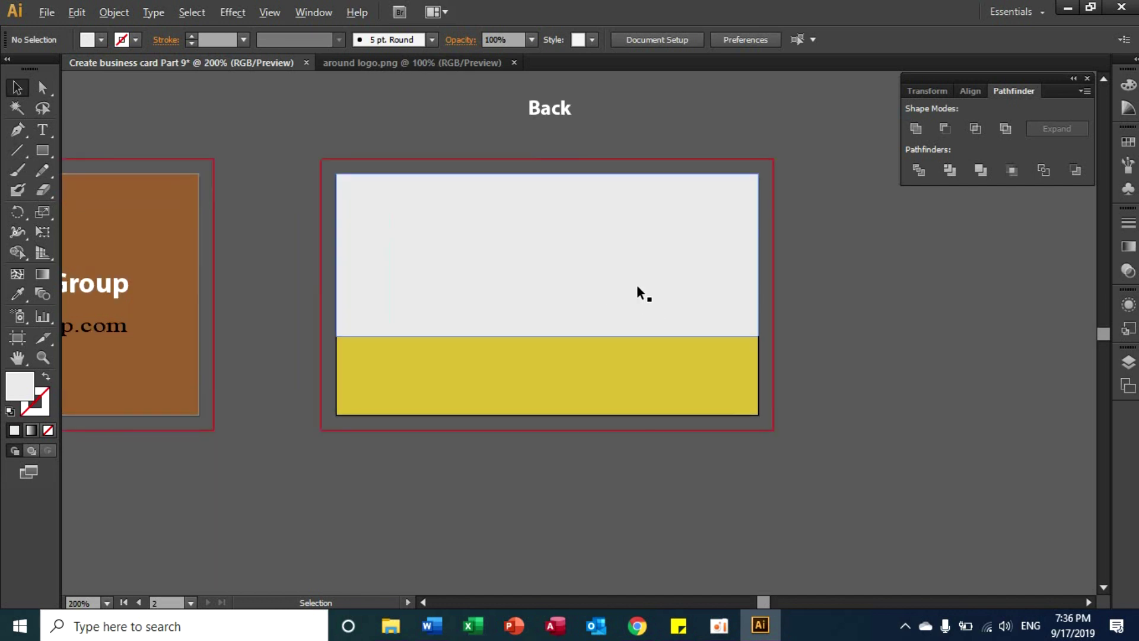
scroll(637, 286, "down", 1)
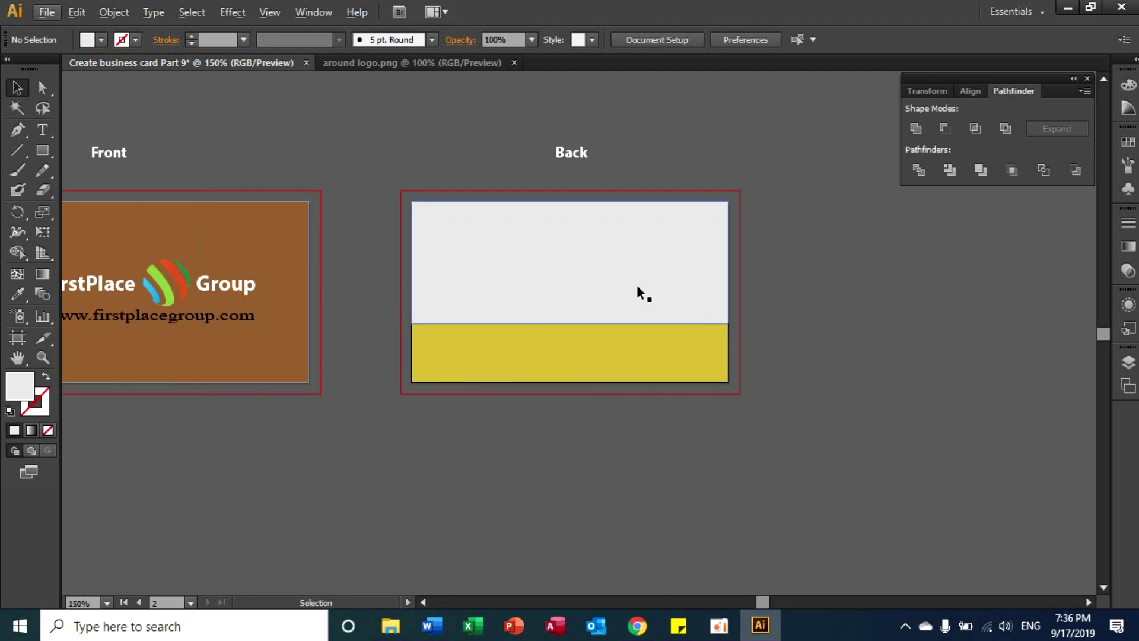
left_click(114, 285)
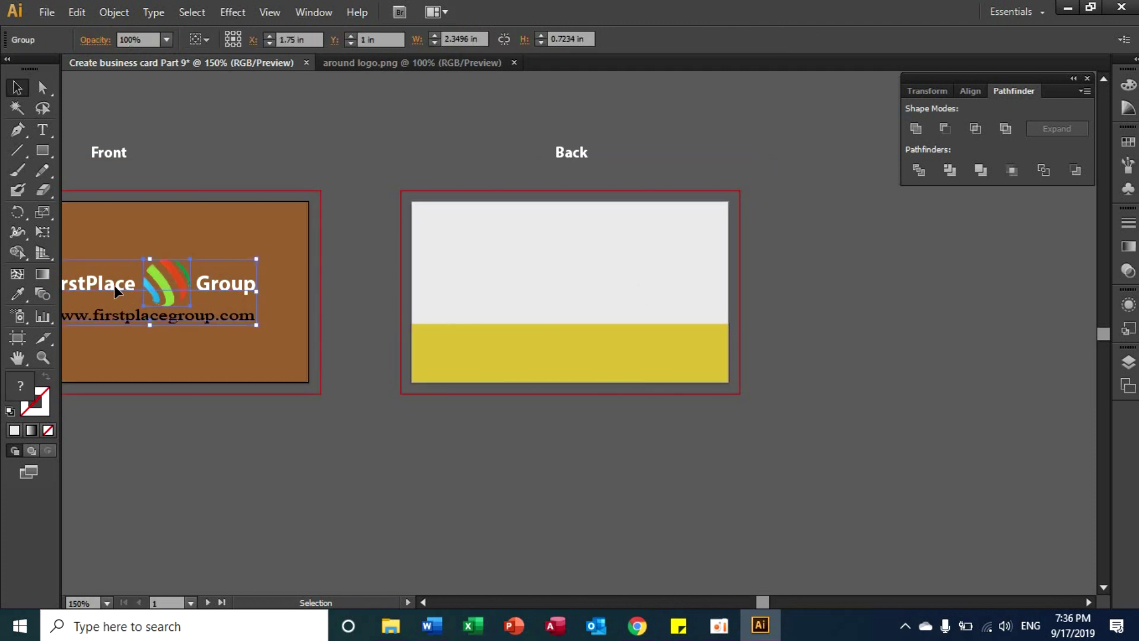
right_click(114, 285)
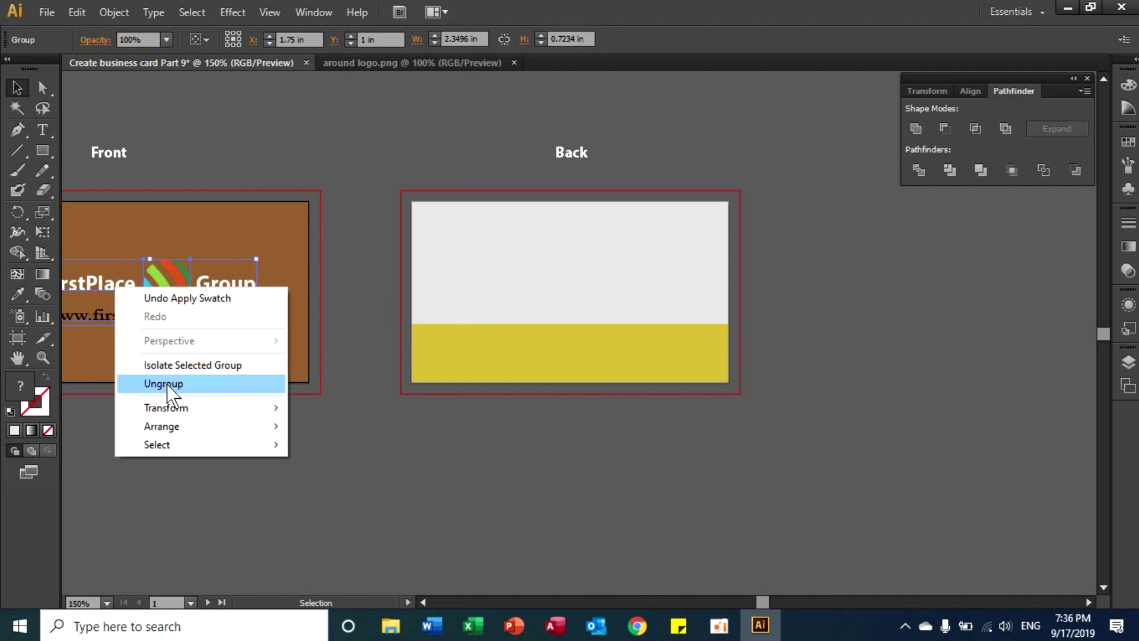
left_click(168, 384)
Alt-drag a copy of the FirstPlace Group logo onto the back card and bring it to front.
left_click(315, 462)
left_click(116, 286)
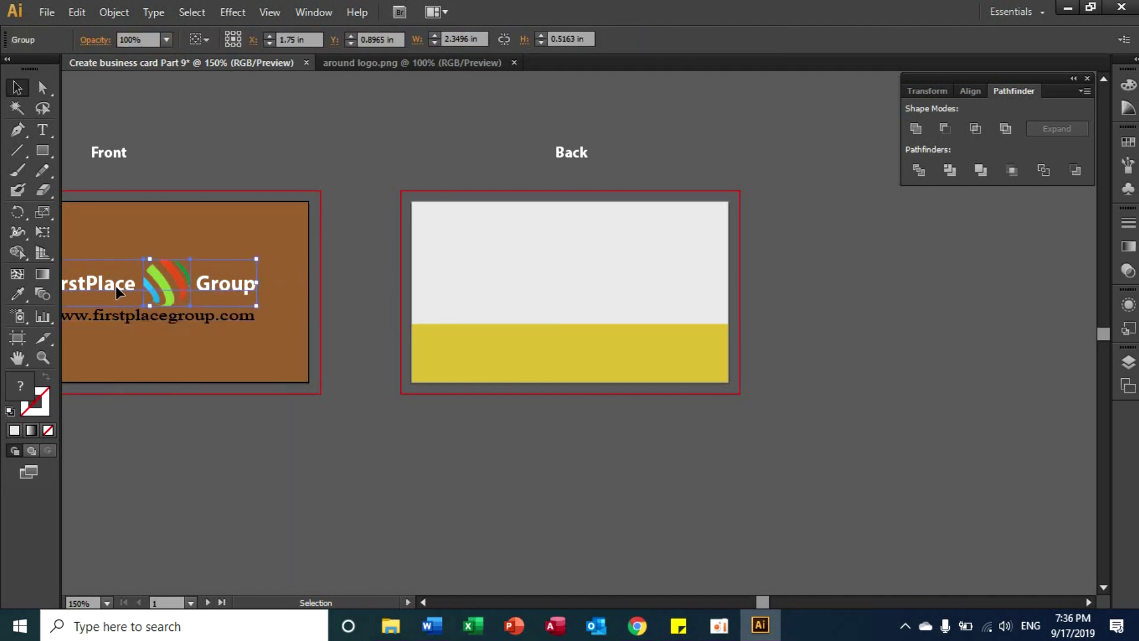
mouse_move(116, 286)
left_mouse_down()
mouse_move(541, 293)
mouse_move(554, 284)
mouse_move(537, 268)
mouse_move(536, 237)
left_mouse_up()
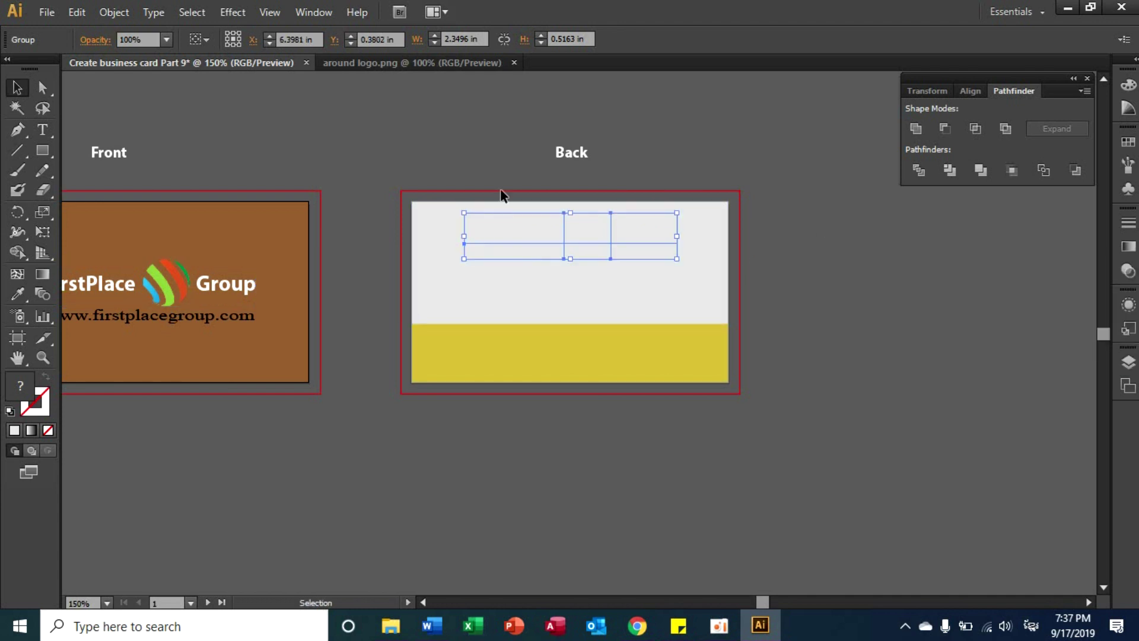
right_click(520, 228)
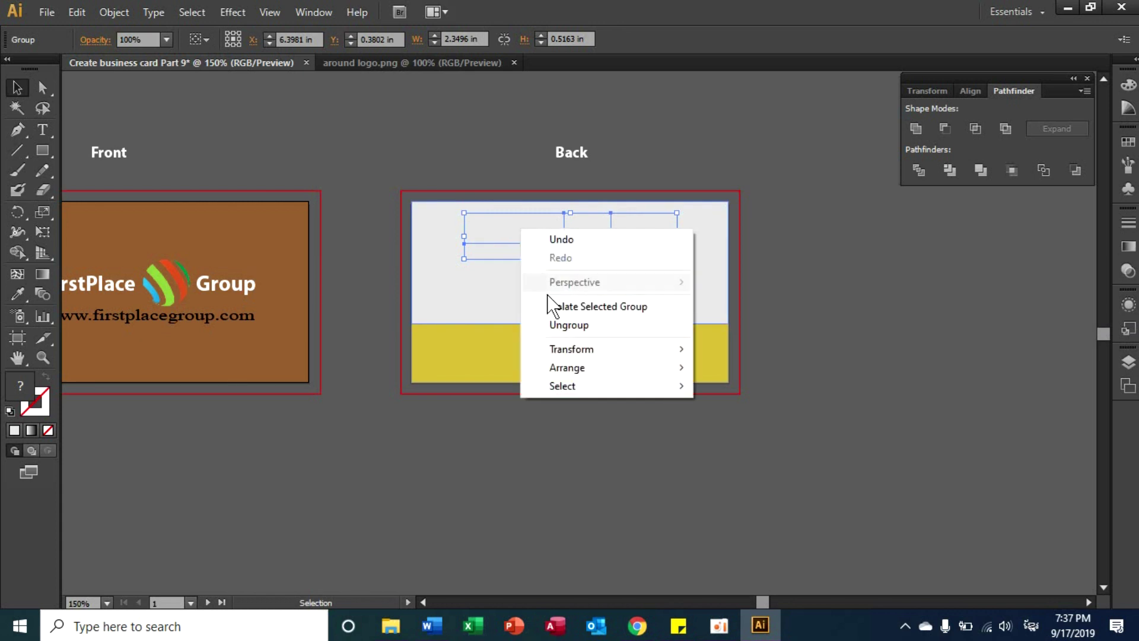
mouse_move(605, 368)
left_click(742, 368)
left_click(851, 277)
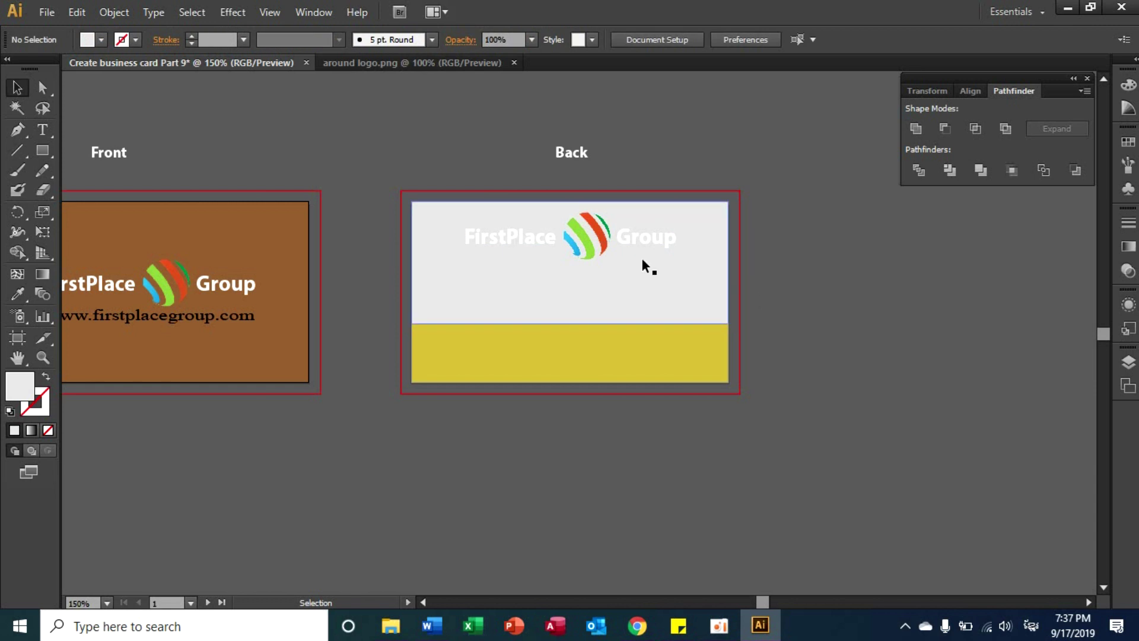
Eyedropper the bottom band's yellow onto the back card's 'FirstPlace' and 'Group' words.
left_click(42, 129)
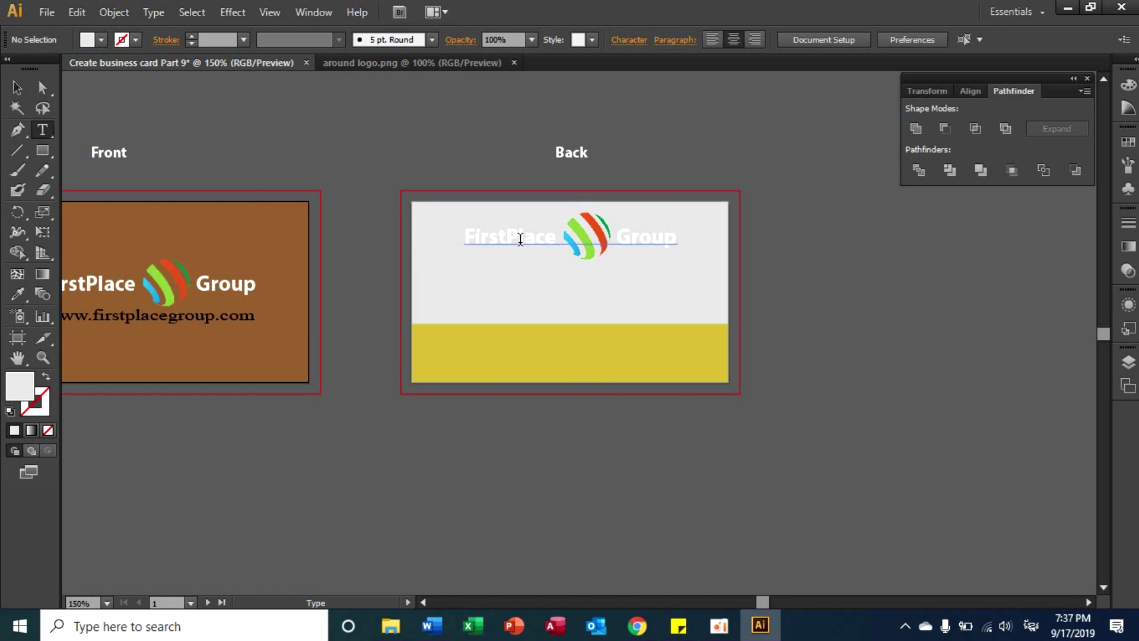
left_click_drag(463, 237, 557, 240)
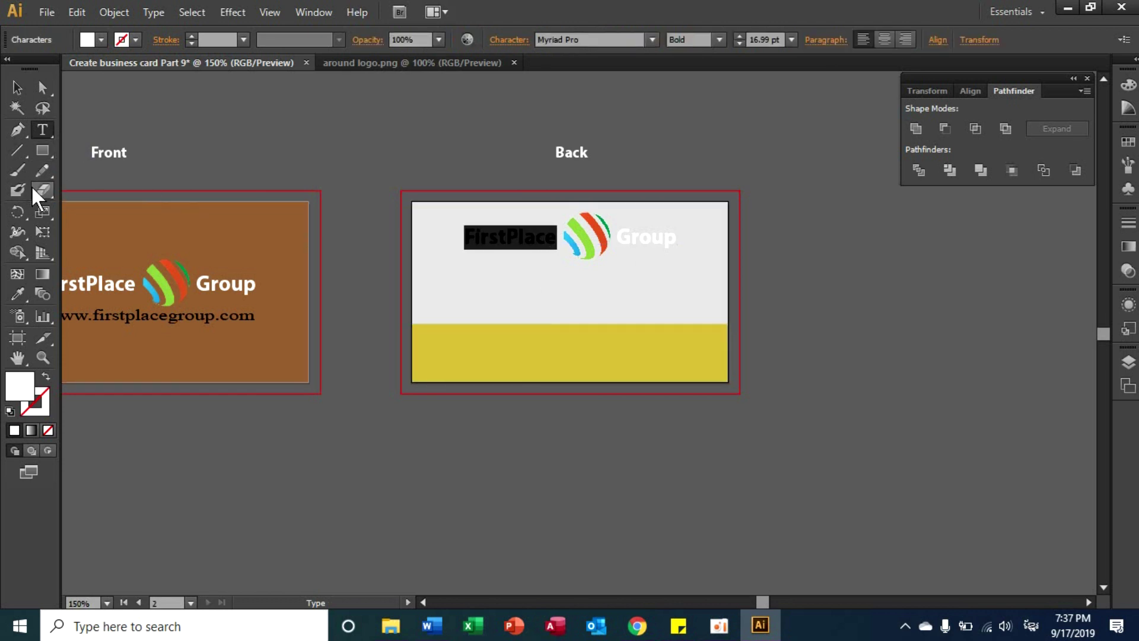
left_click(17, 292)
left_click(583, 342)
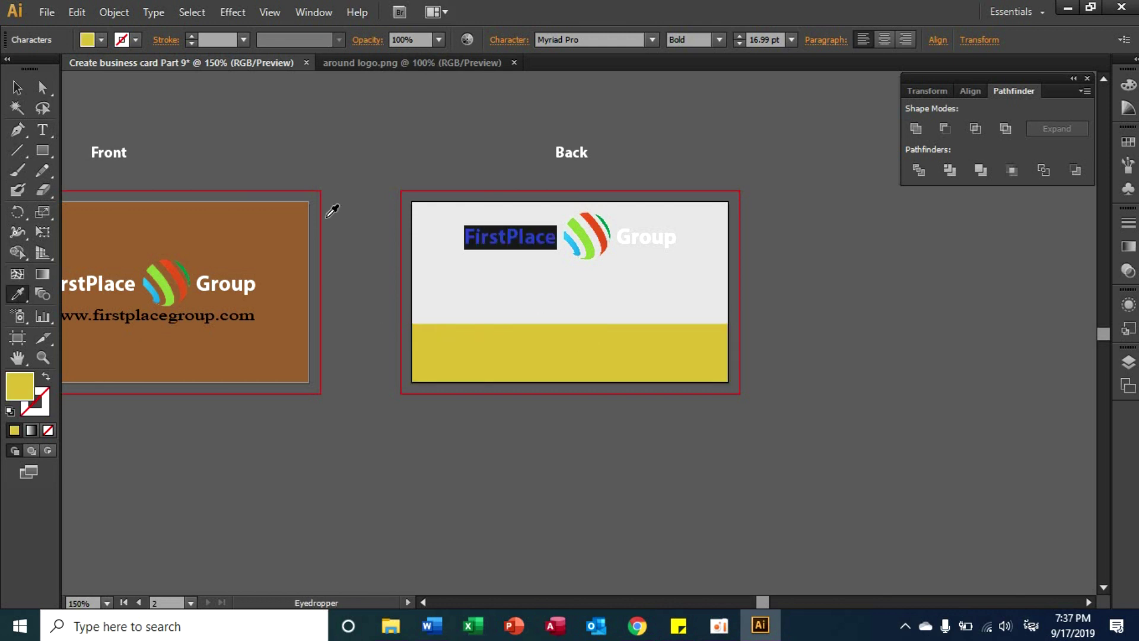
left_click(43, 87)
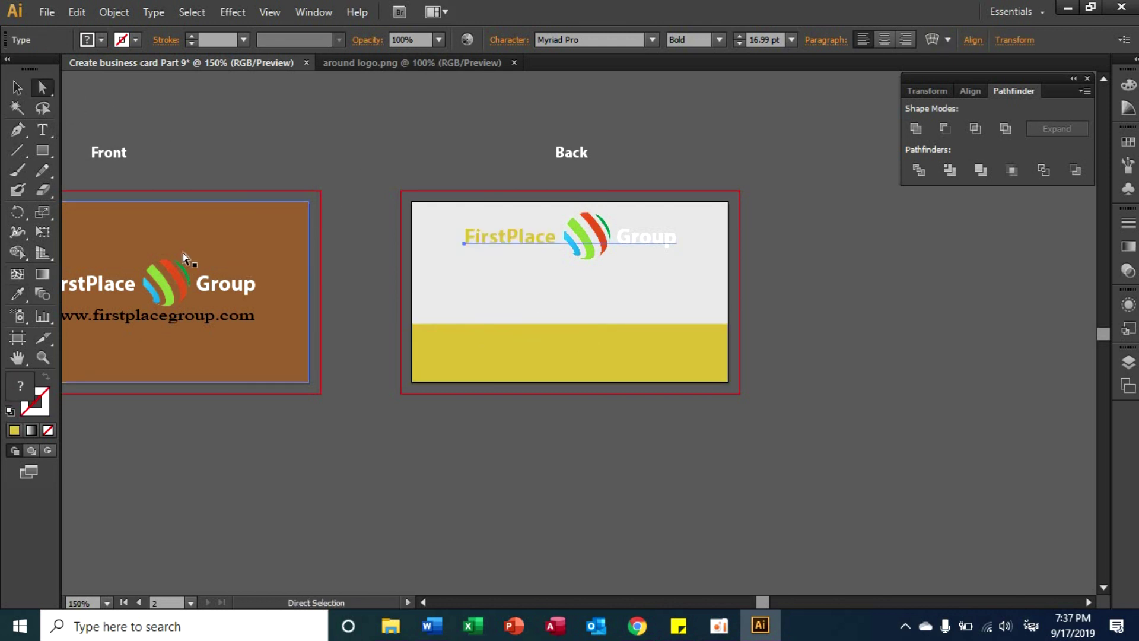
left_click(44, 126)
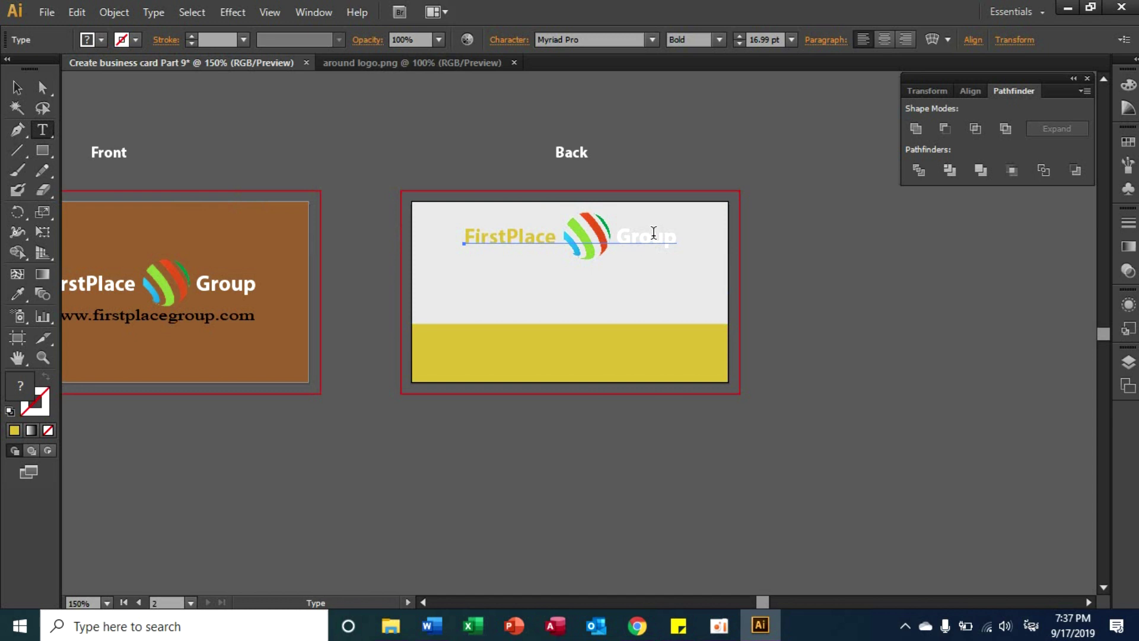
left_click(651, 237)
left_click_drag(620, 237, 712, 238)
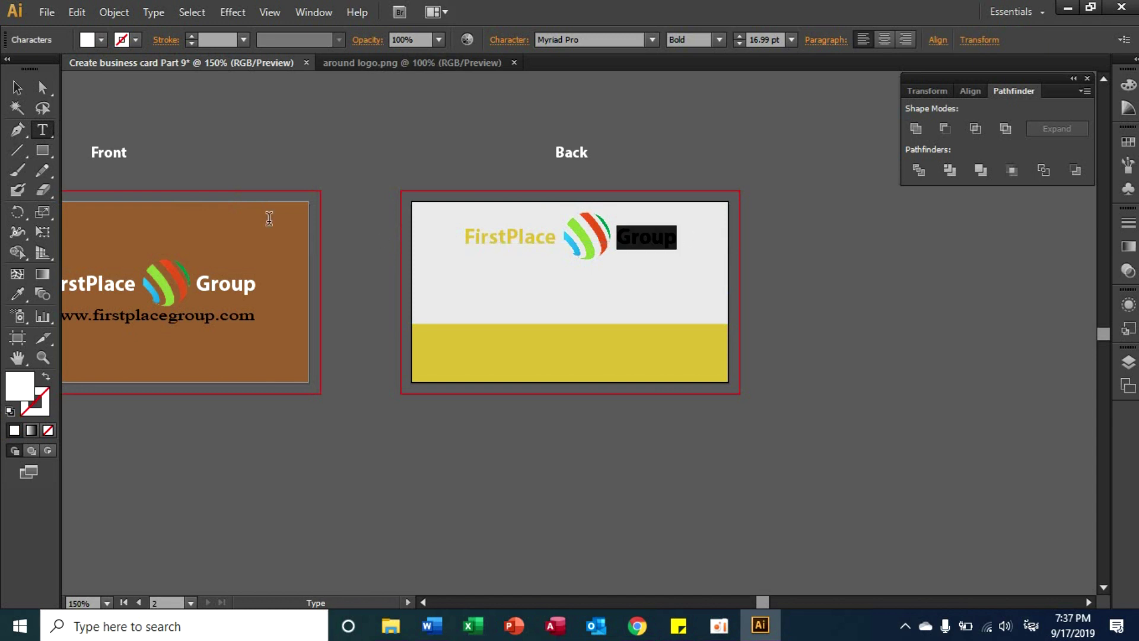
left_click(20, 287)
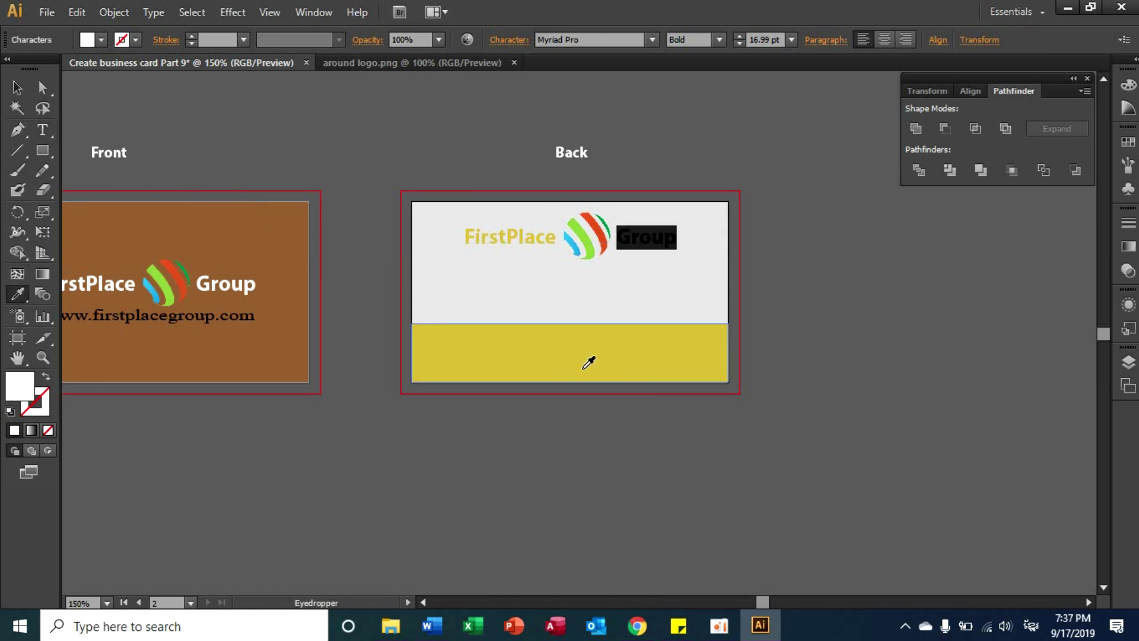
left_click(623, 350)
left_click(17, 88)
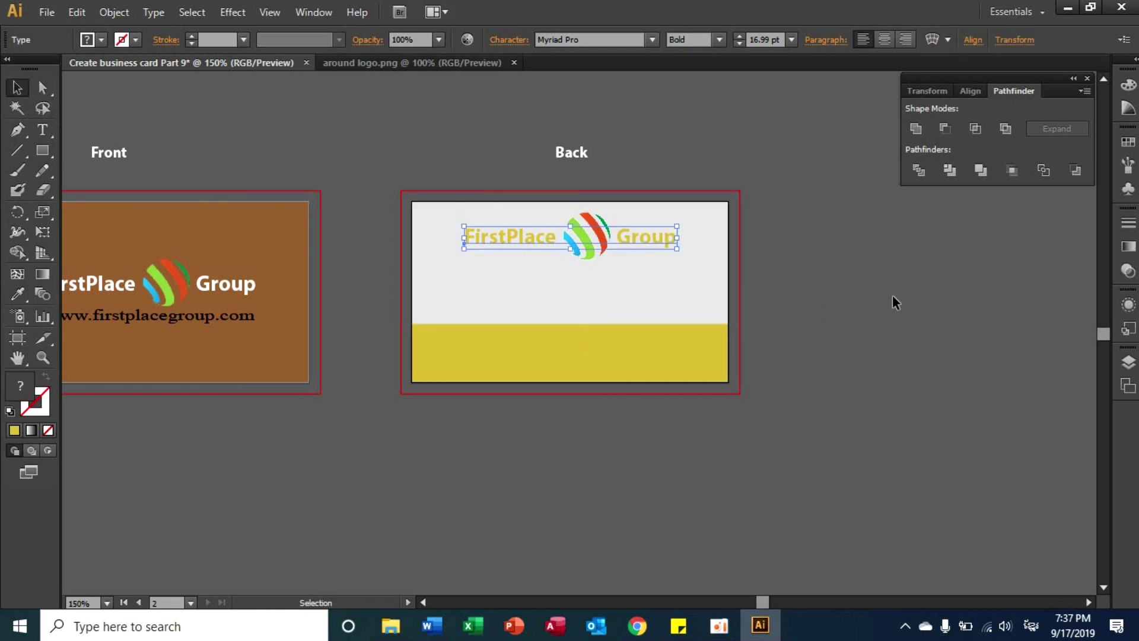
left_click(893, 297)
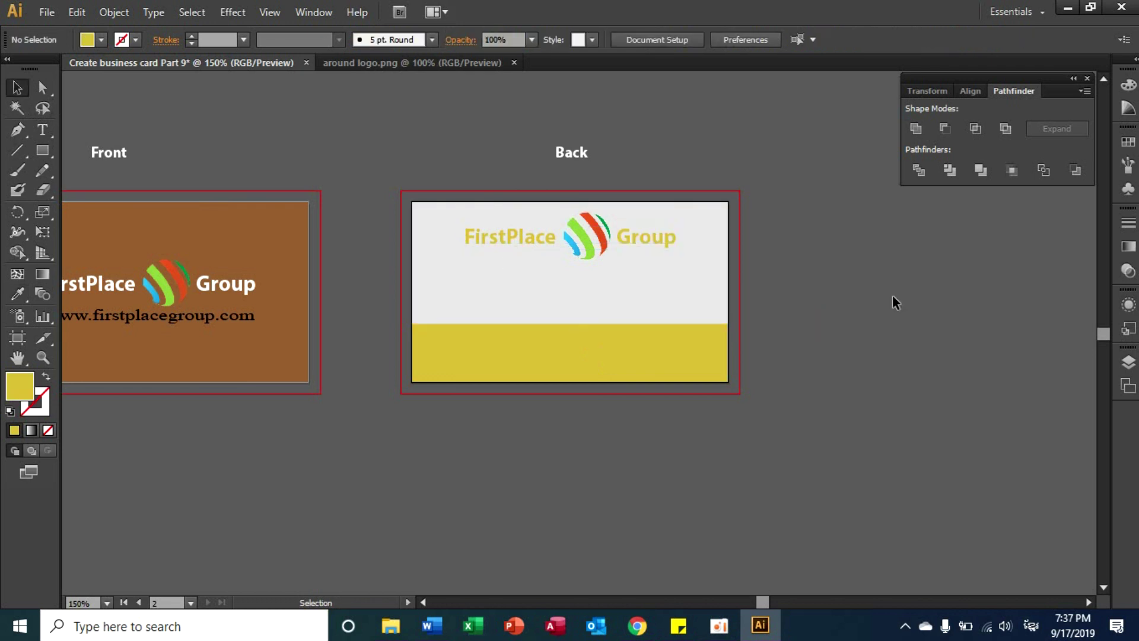
Nudge the back card logo left and right with the arrow keys to settle its position.
left_click(580, 241)
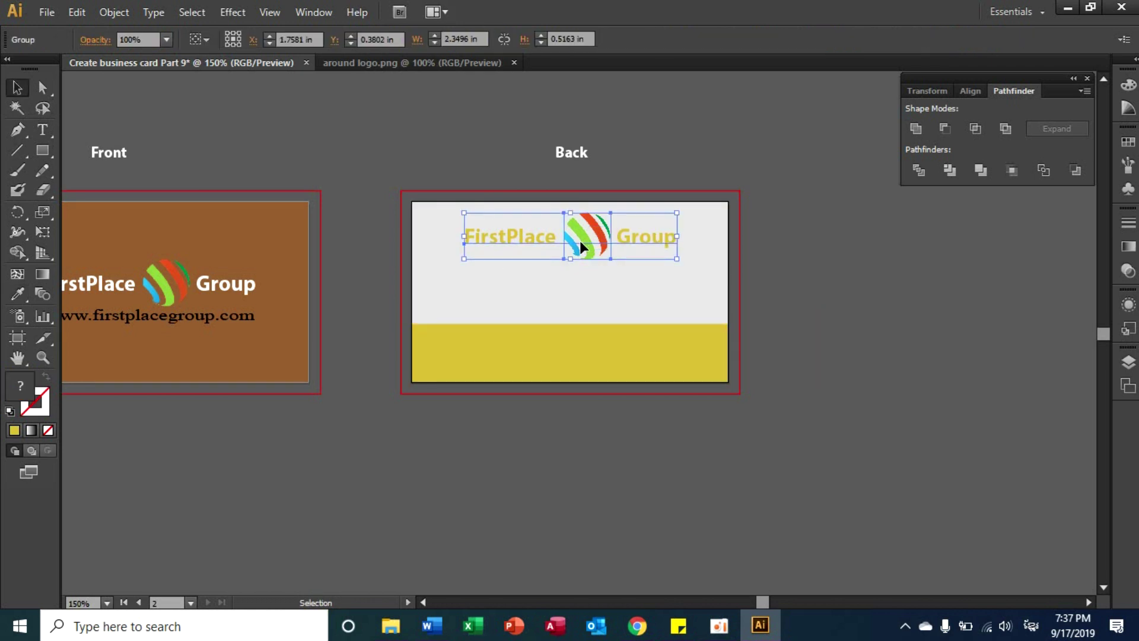
key("Left")
key("Left")
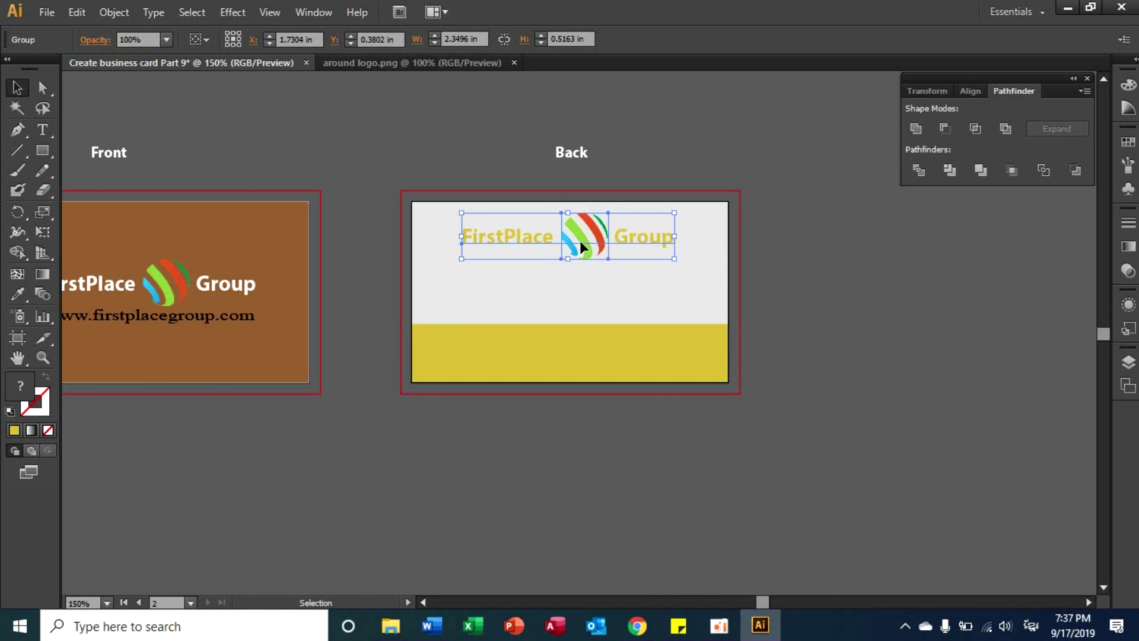
key("Right")
left_click(915, 304)
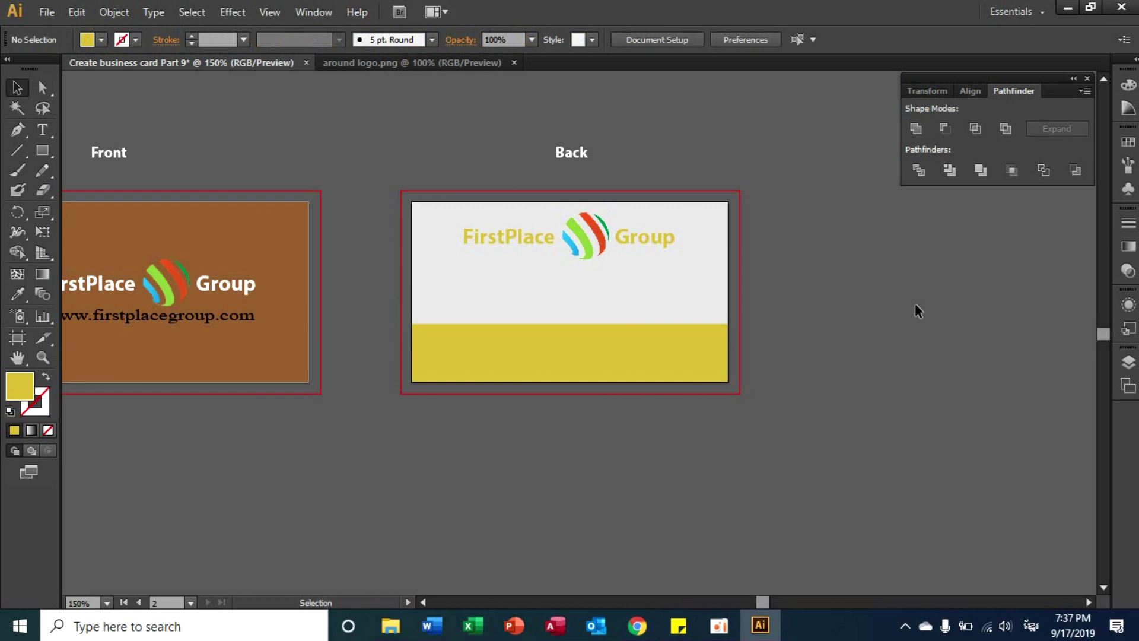
Type the cardholder's name and the title 'Sale Manager' on two lines on the back card.
left_click(43, 128)
left_click(515, 286)
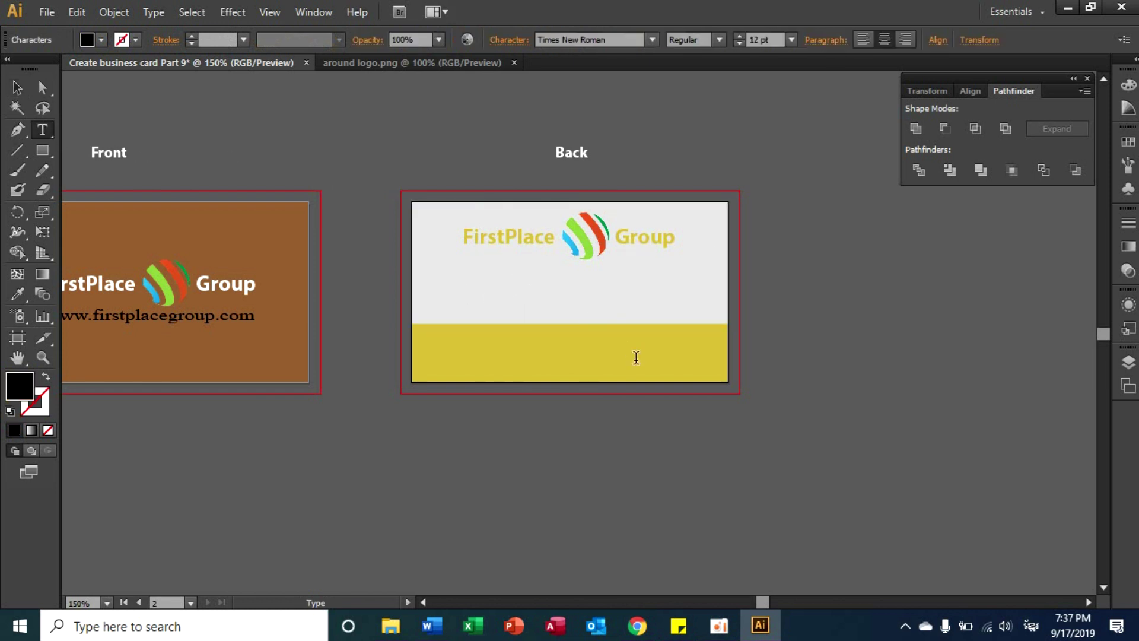
type("test")
key("BackSpace")
key("BackSpace")
key("BackSpace")
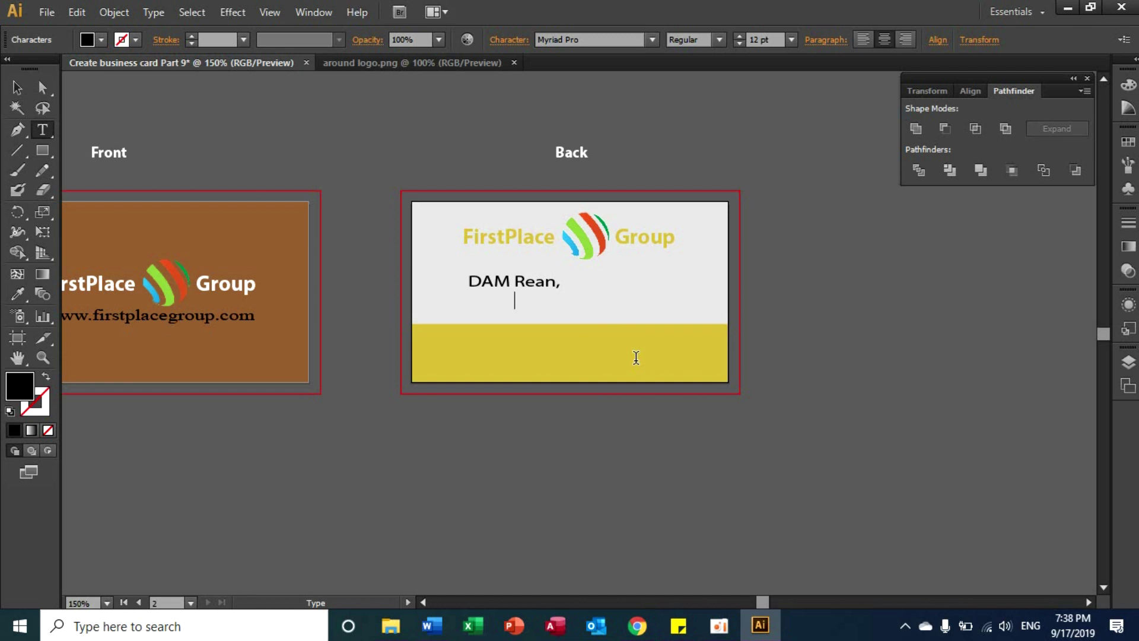
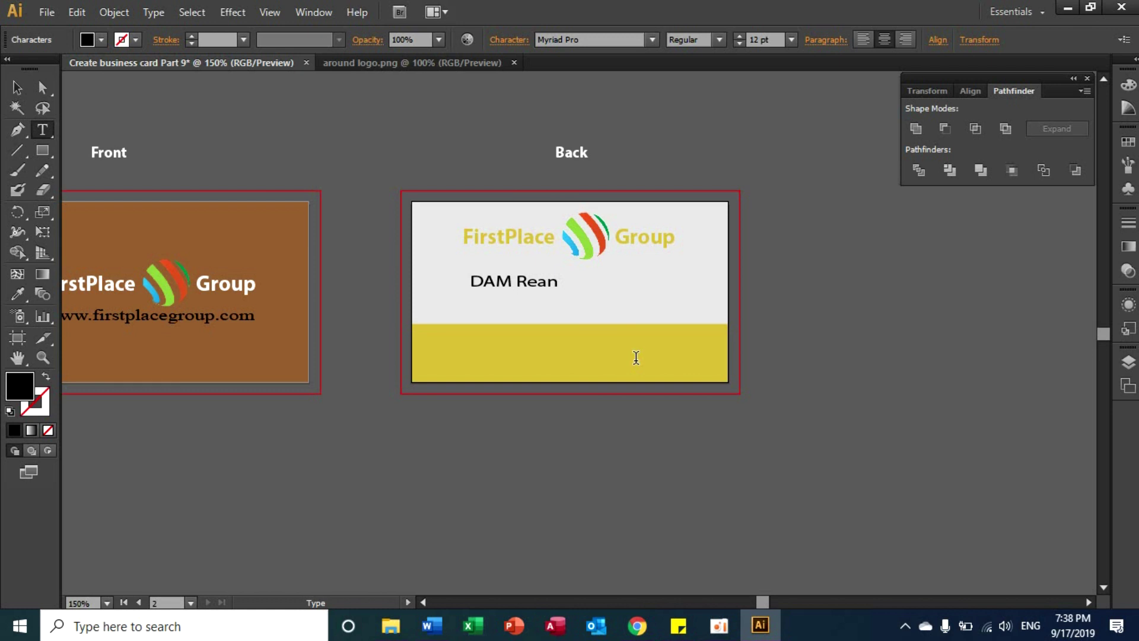
type("Sale")
type(" Manager")
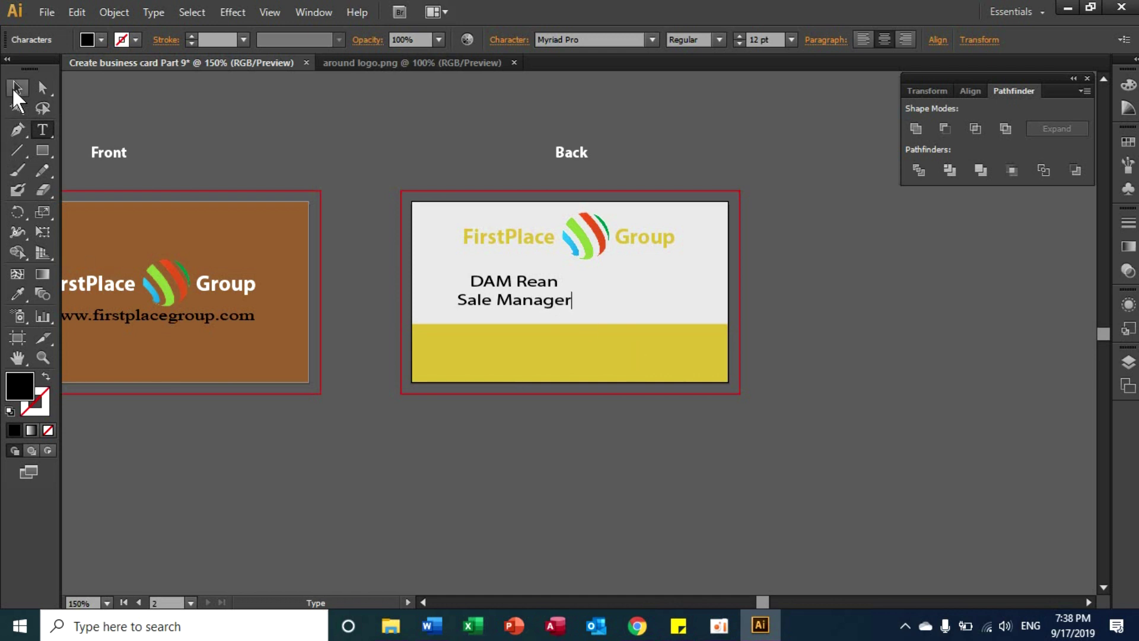
left_click(16, 89)
Drag the name and title block so it sits centred just beneath the logo.
left_click_drag(468, 281, 591, 288)
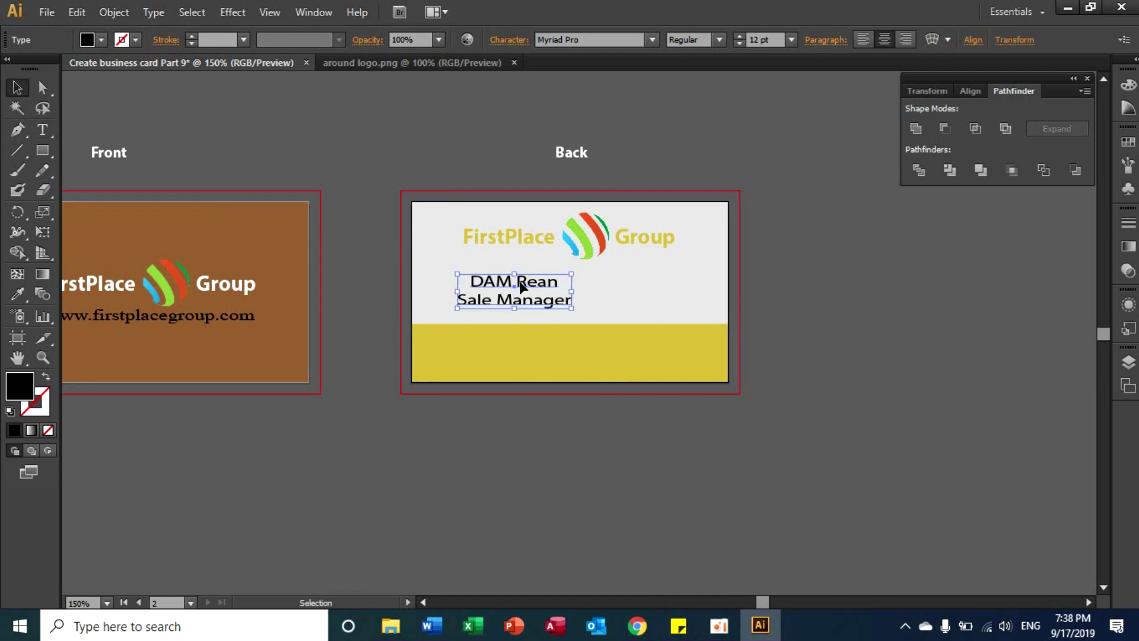
left_click_drag(589, 285, 581, 287)
left_click(967, 335)
left_click(602, 286)
left_click(830, 319)
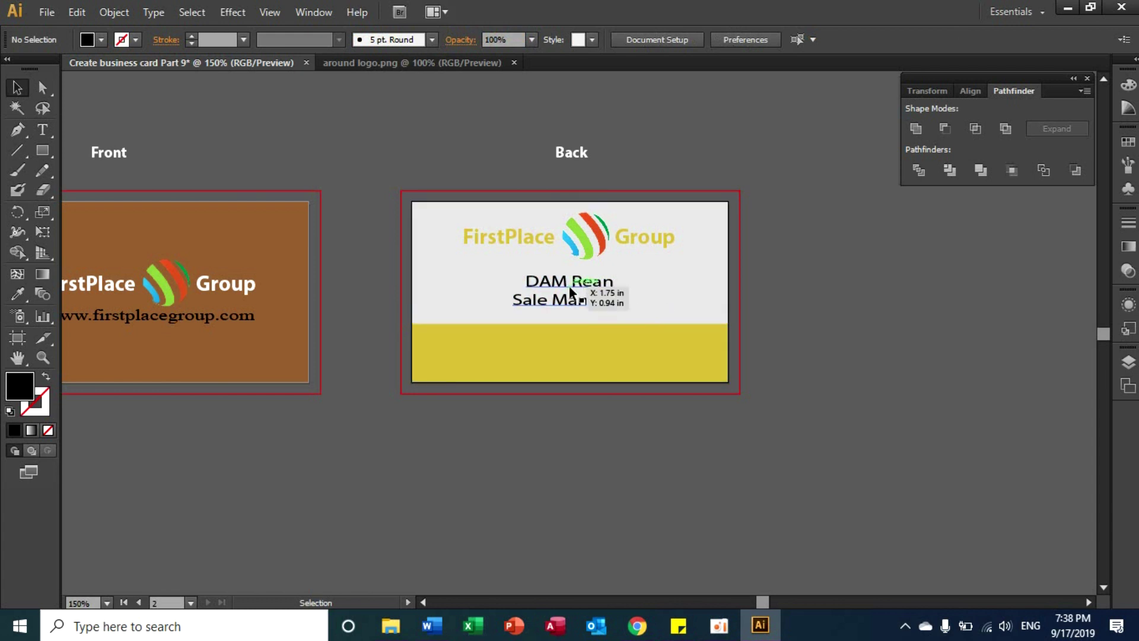
mouse_move(575, 283)
left_mouse_down()
mouse_move(596, 282)
mouse_move(574, 285)
left_mouse_up()
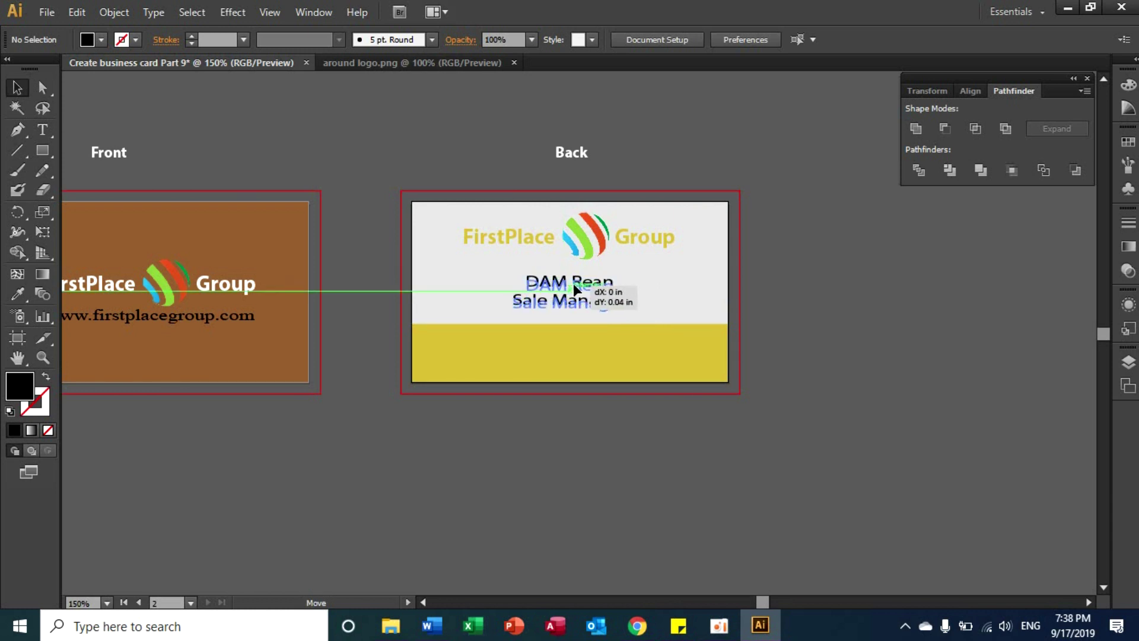
left_click_drag(574, 289, 574, 290)
left_click(852, 339)
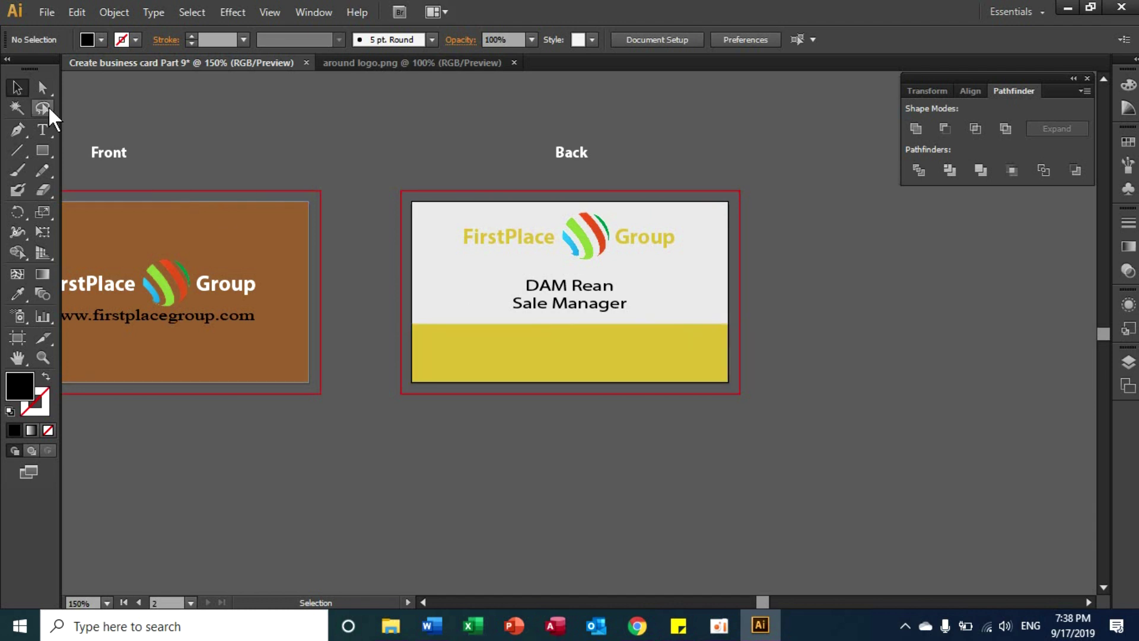
left_click(39, 134)
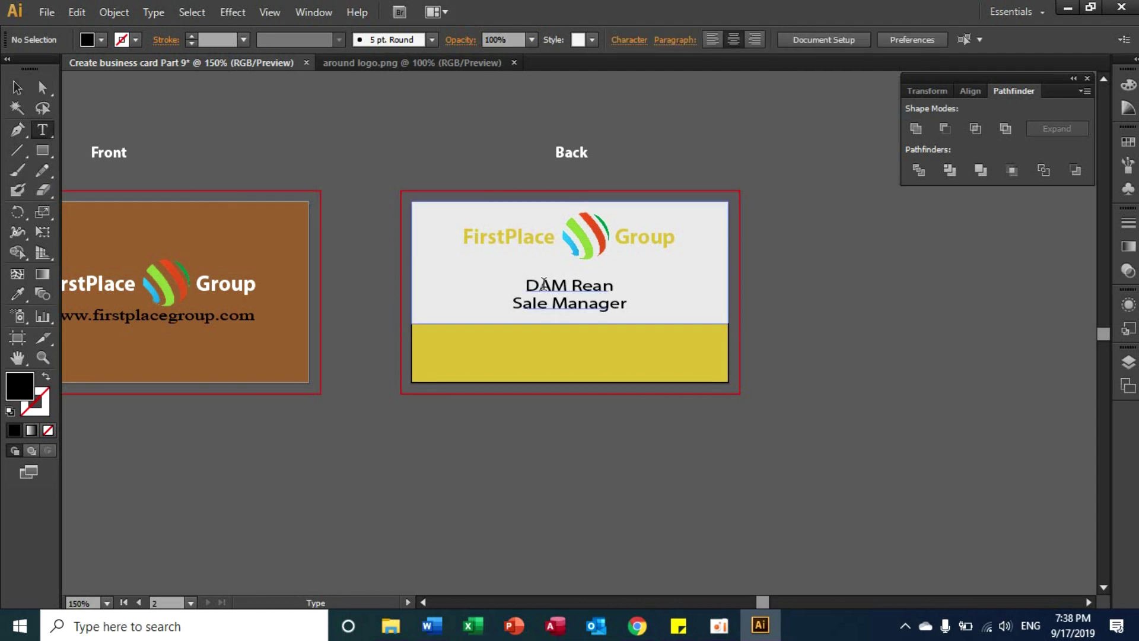
Eyedropper the yellow band's colour onto the 'Sale Manager' title.
left_click_drag(503, 304, 657, 302)
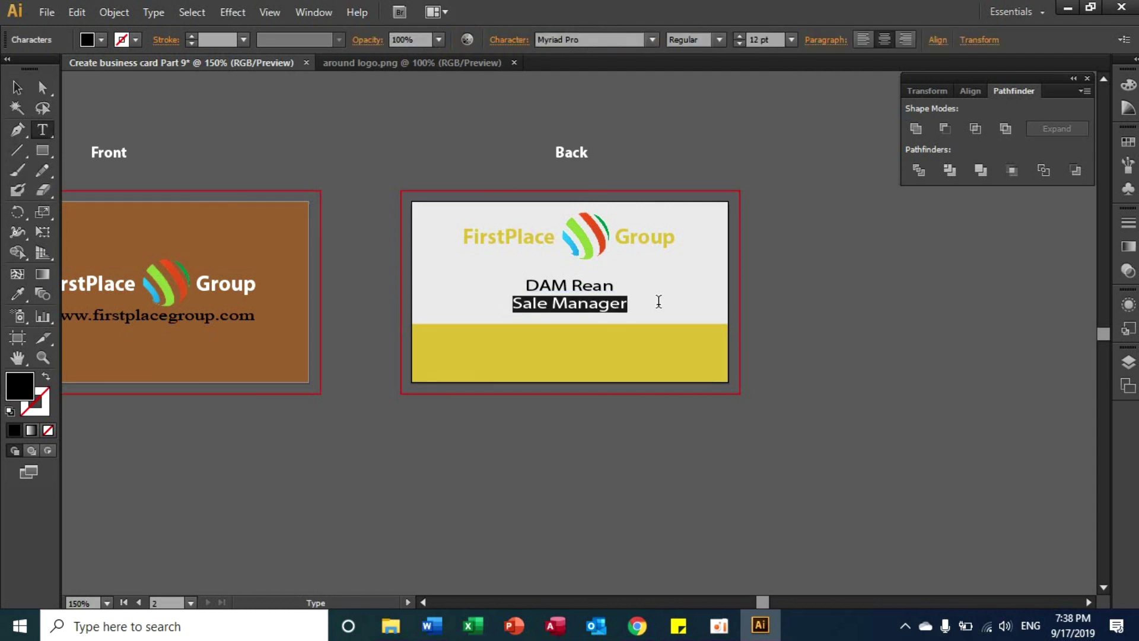
left_click(18, 293)
left_click(519, 348)
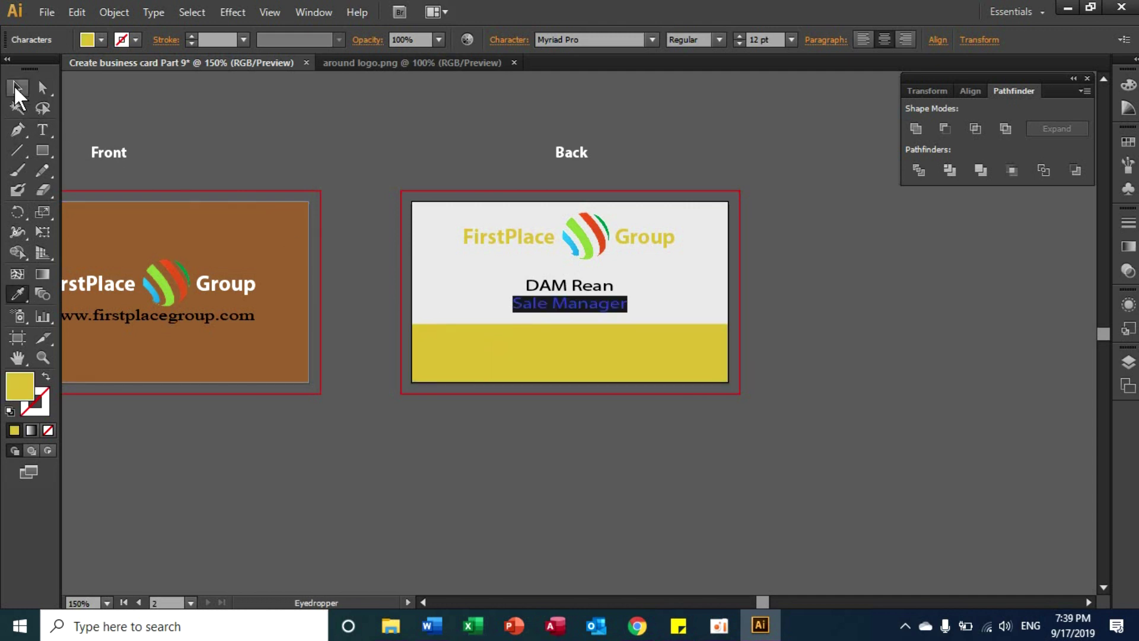
left_click(15, 86)
left_click(351, 134)
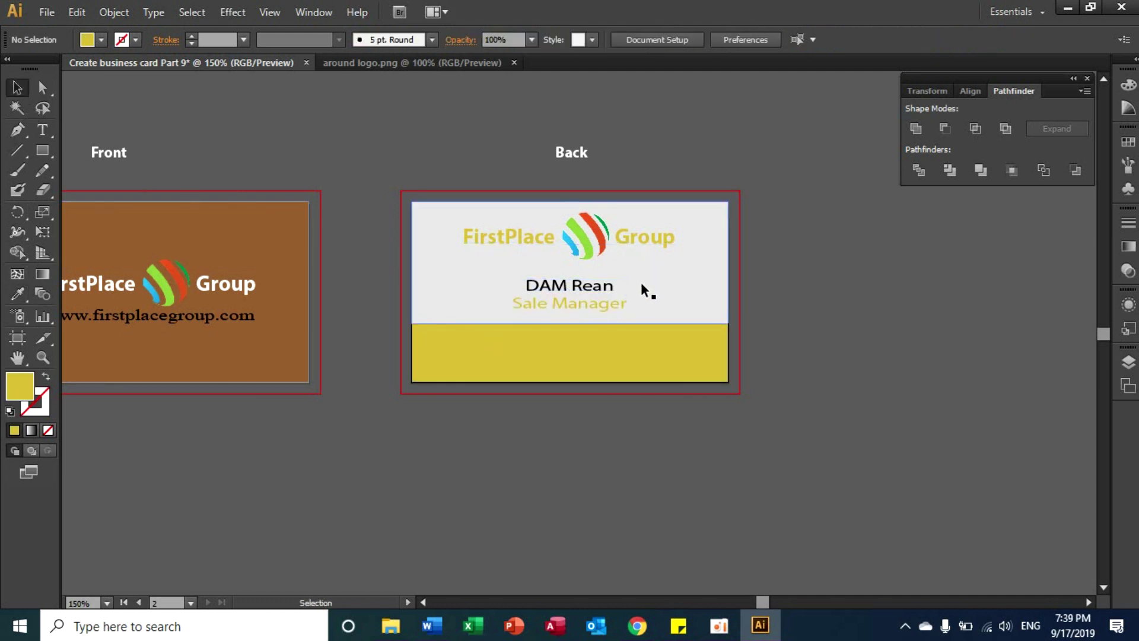
Set the cardholder's name line to Arial Bold.
left_click(587, 295)
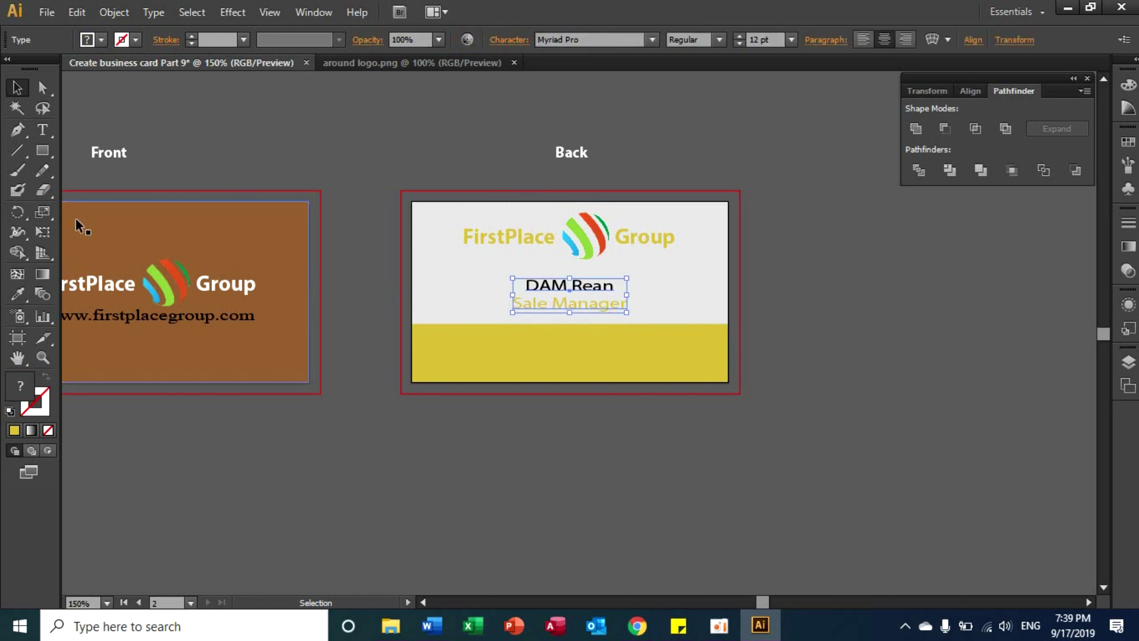
left_click(42, 130)
left_click(522, 284)
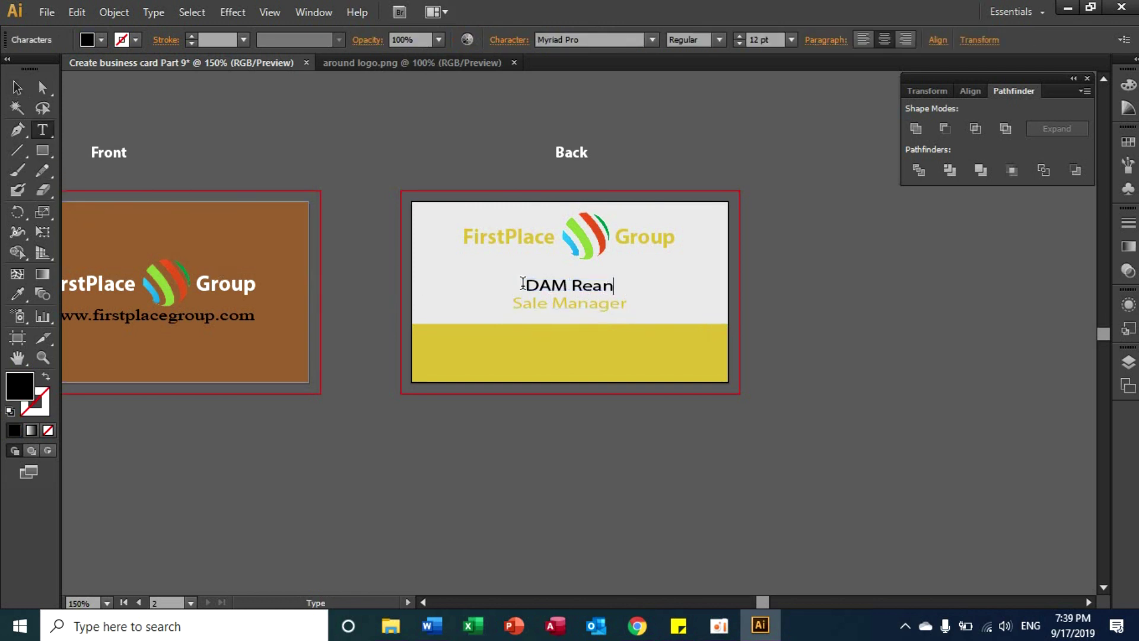
left_click_drag(521, 283, 692, 285)
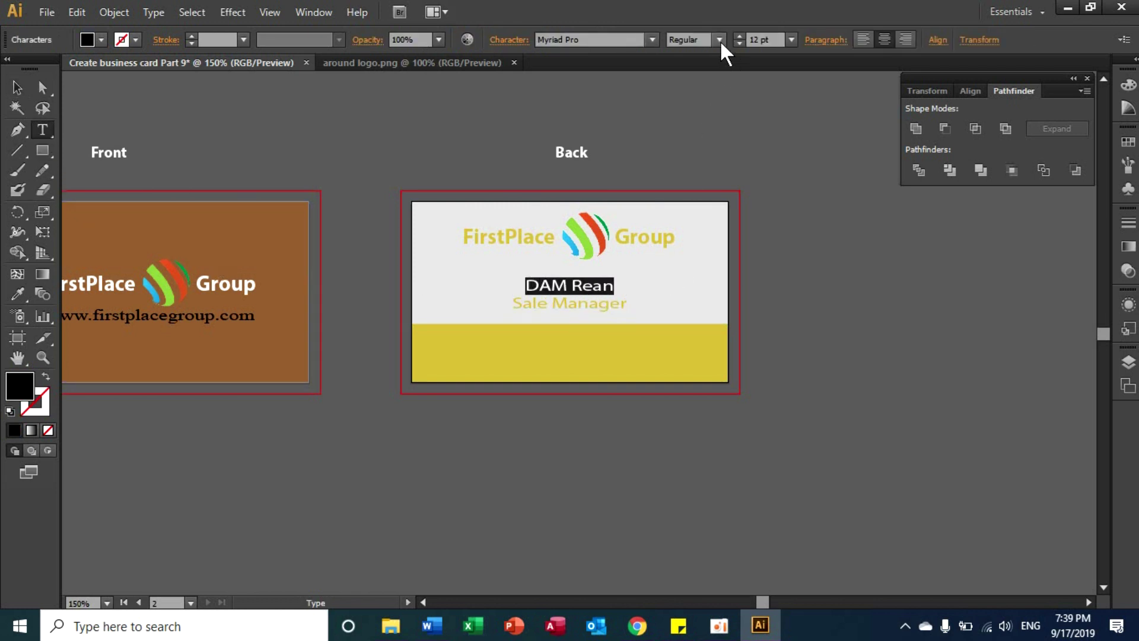
left_click(718, 39)
left_click(692, 204)
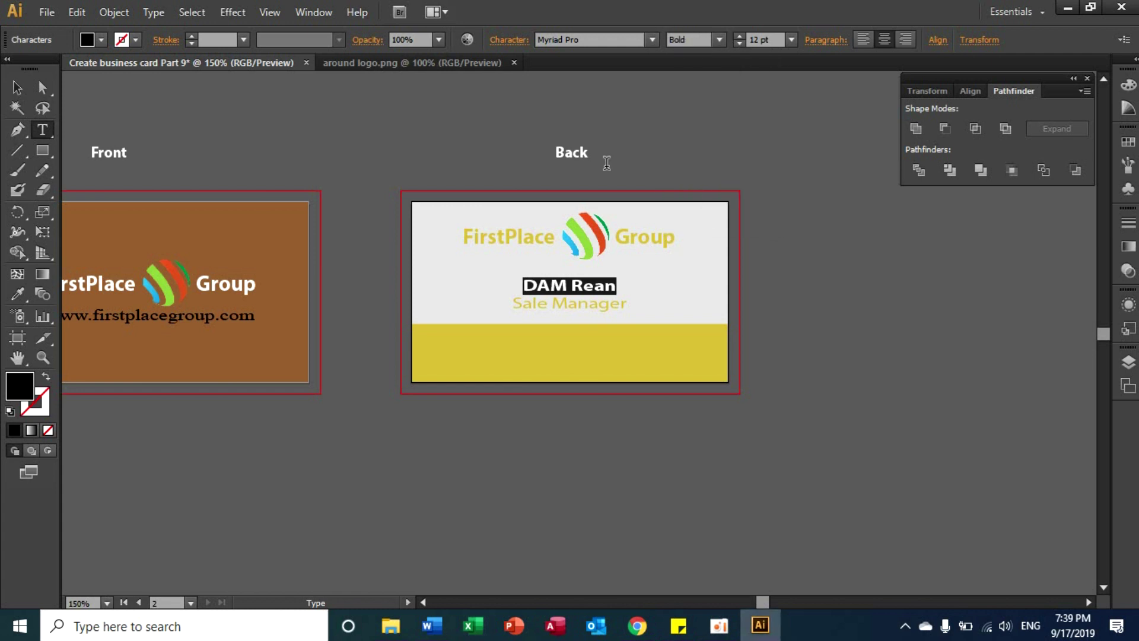
left_click(547, 39)
type("Arial")
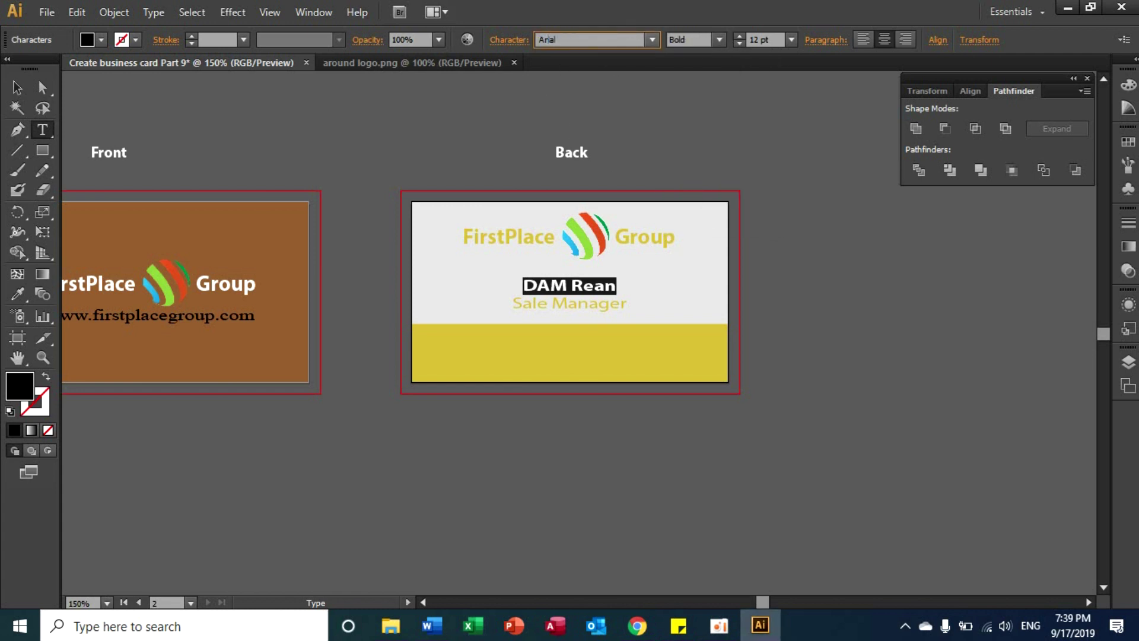
key("Return")
left_click(17, 87)
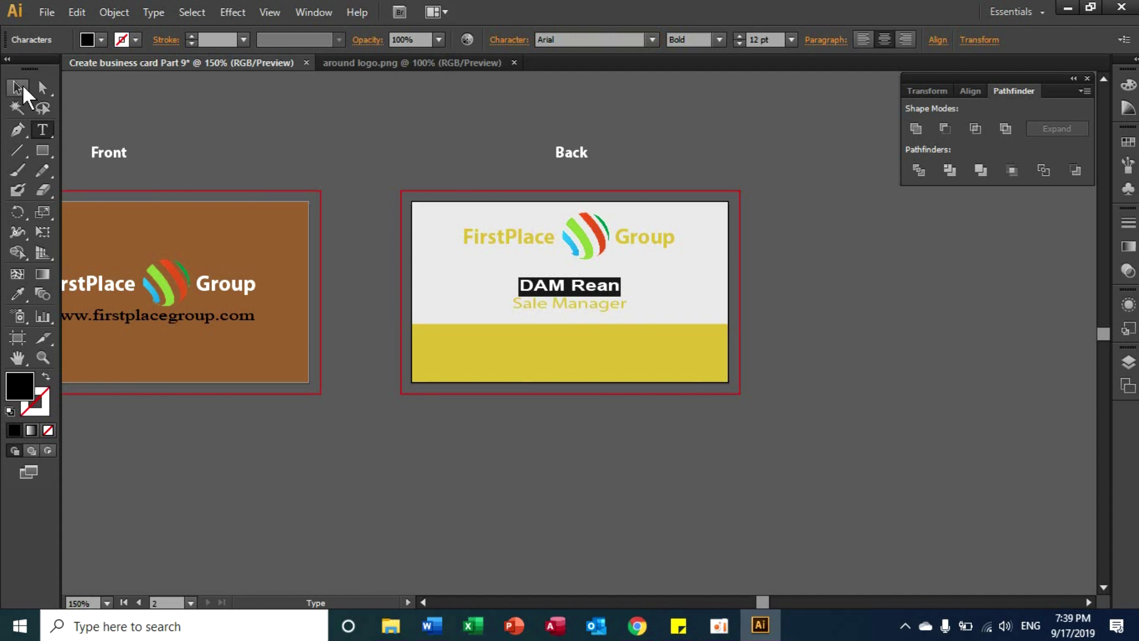
left_click(856, 293)
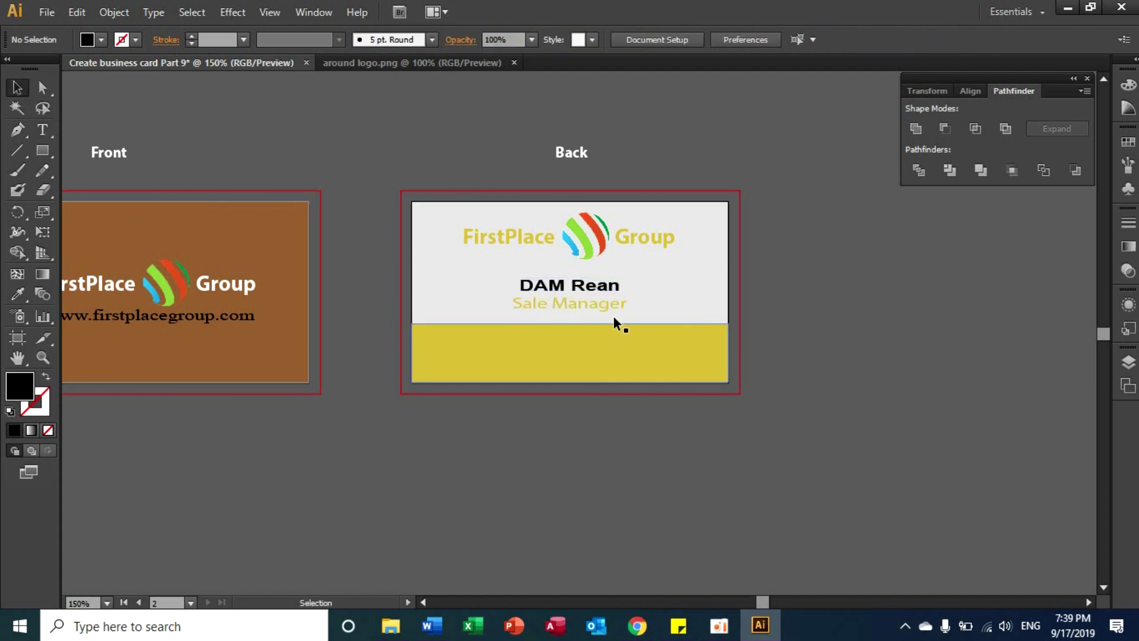
left_click(585, 290)
Type a phone number and a street address on two lines inside the yellow band.
left_click(921, 303)
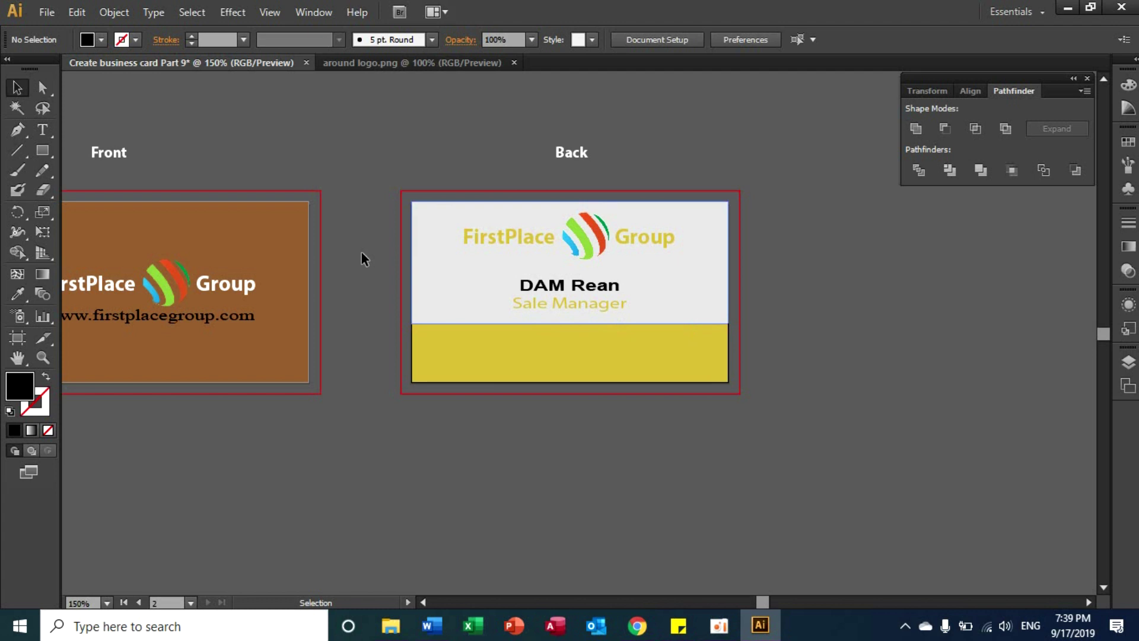
left_click(43, 130)
left_click(538, 338)
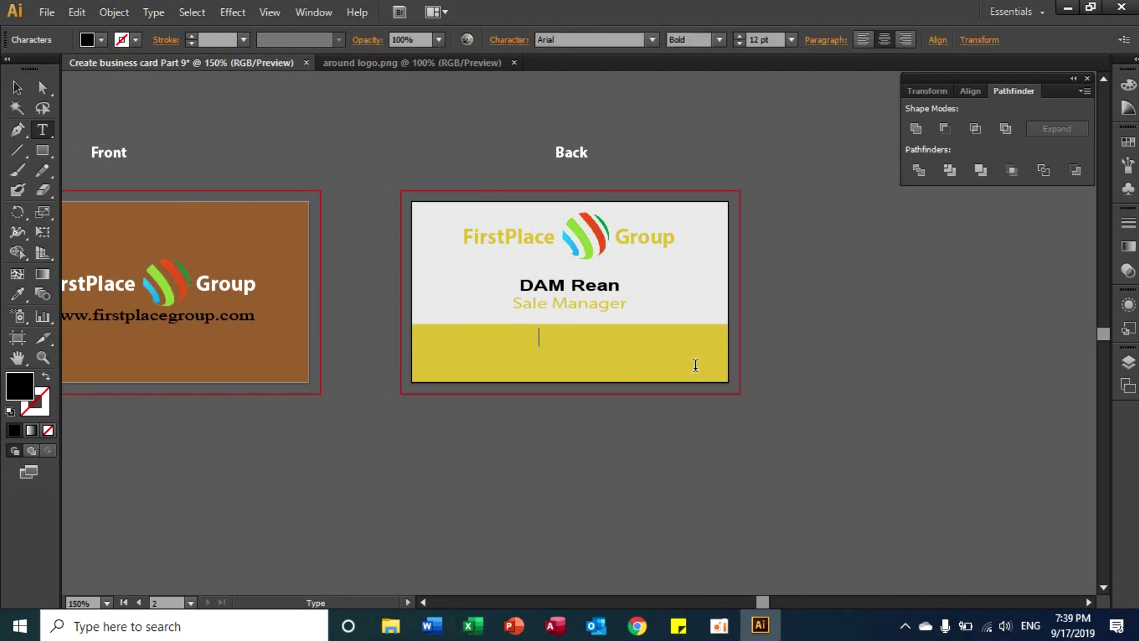
key("Return")
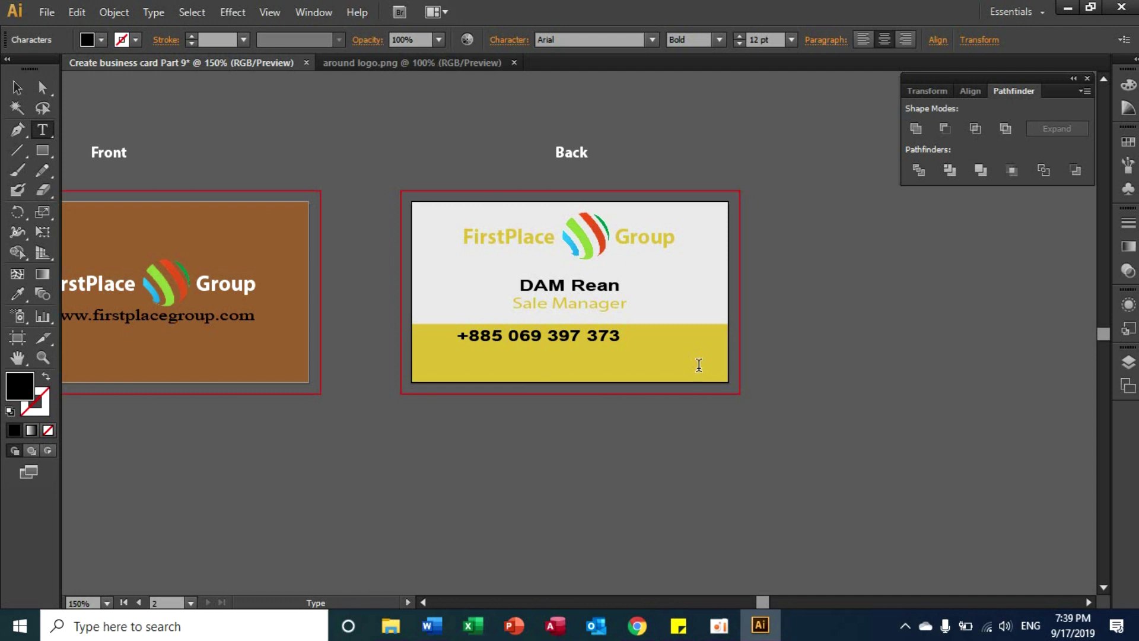
type("#")
type(" Prek thmey, Phnom Penh City.")
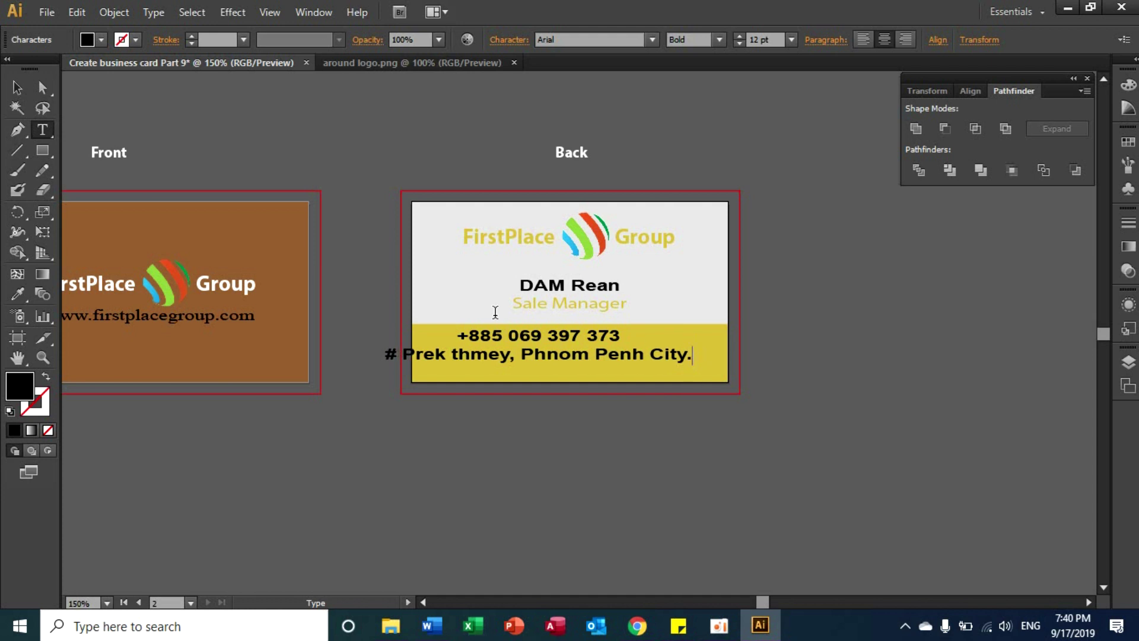
left_click(17, 87)
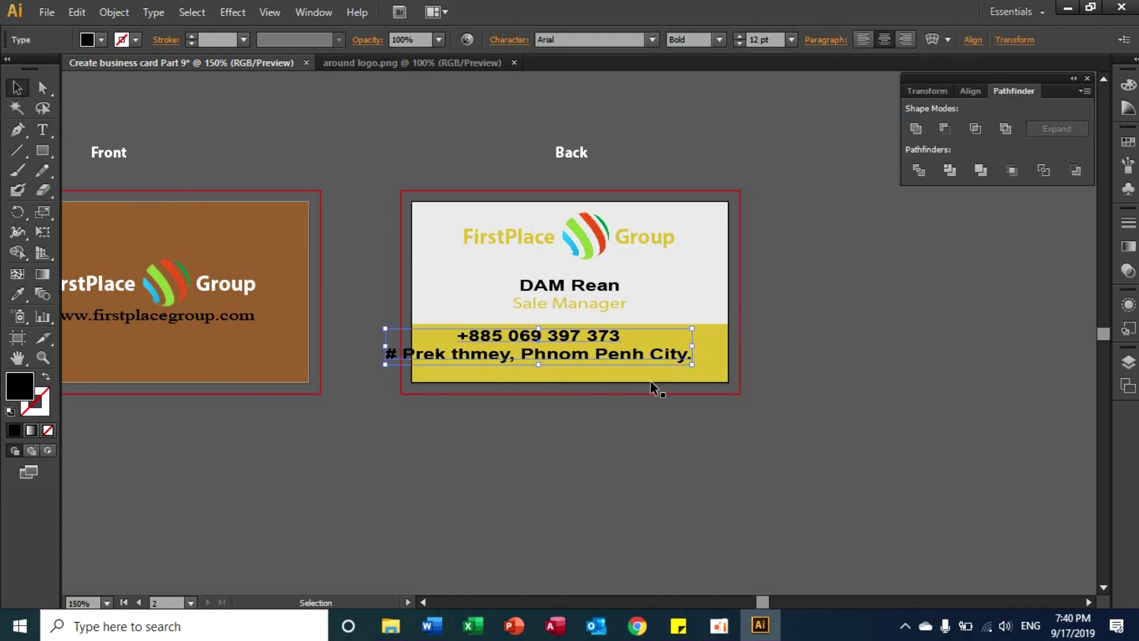
Set the contact text to Regular style and centre it within the yellow band.
left_click(718, 40)
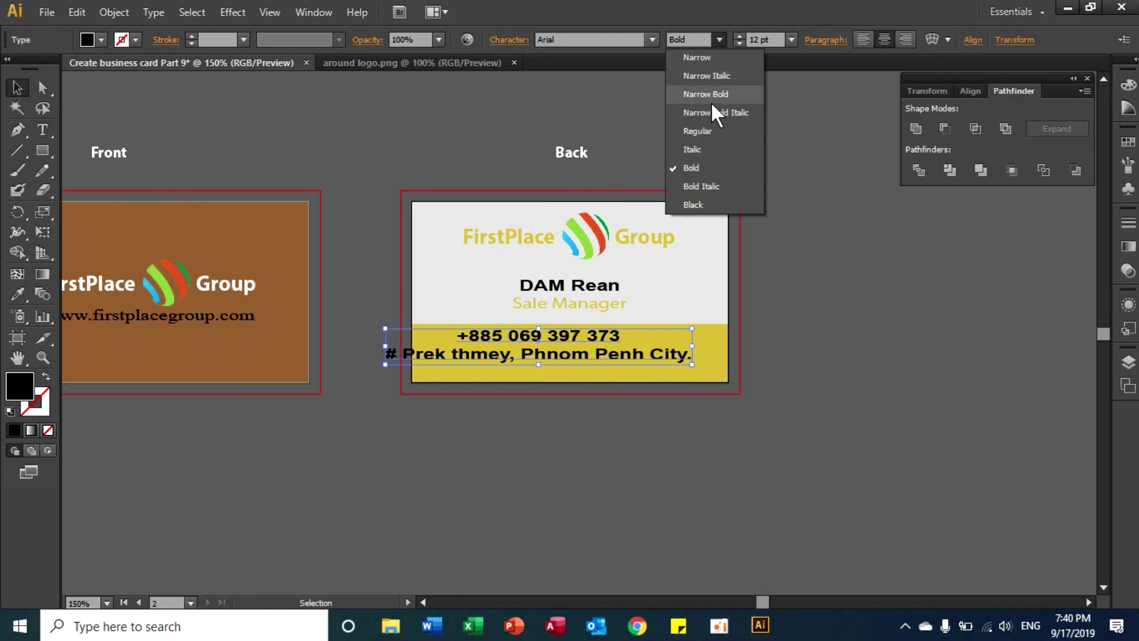
left_click(696, 149)
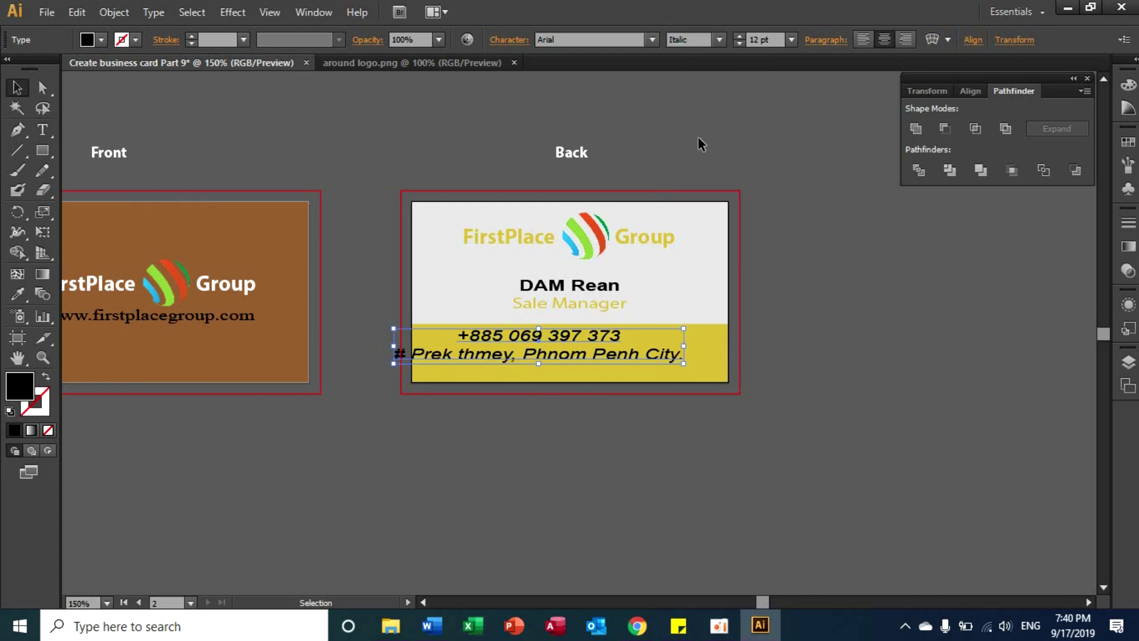
left_click(716, 39)
left_click(702, 127)
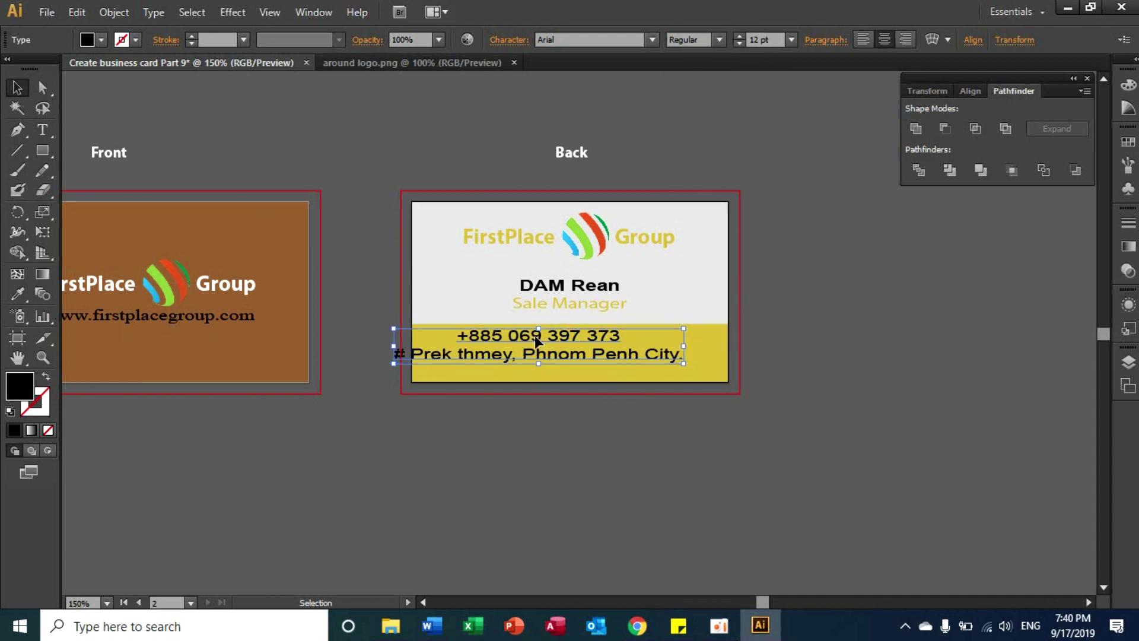
mouse_move(535, 340)
left_mouse_down()
mouse_move(573, 346)
mouse_move(565, 352)
left_mouse_up()
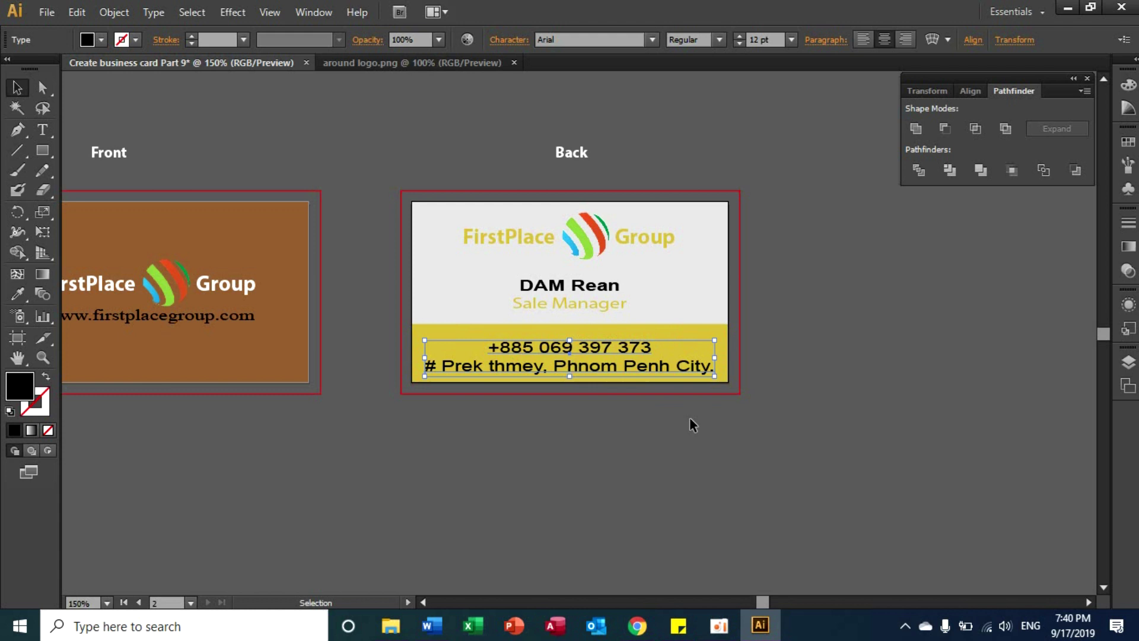
left_click(714, 426)
left_click(610, 367)
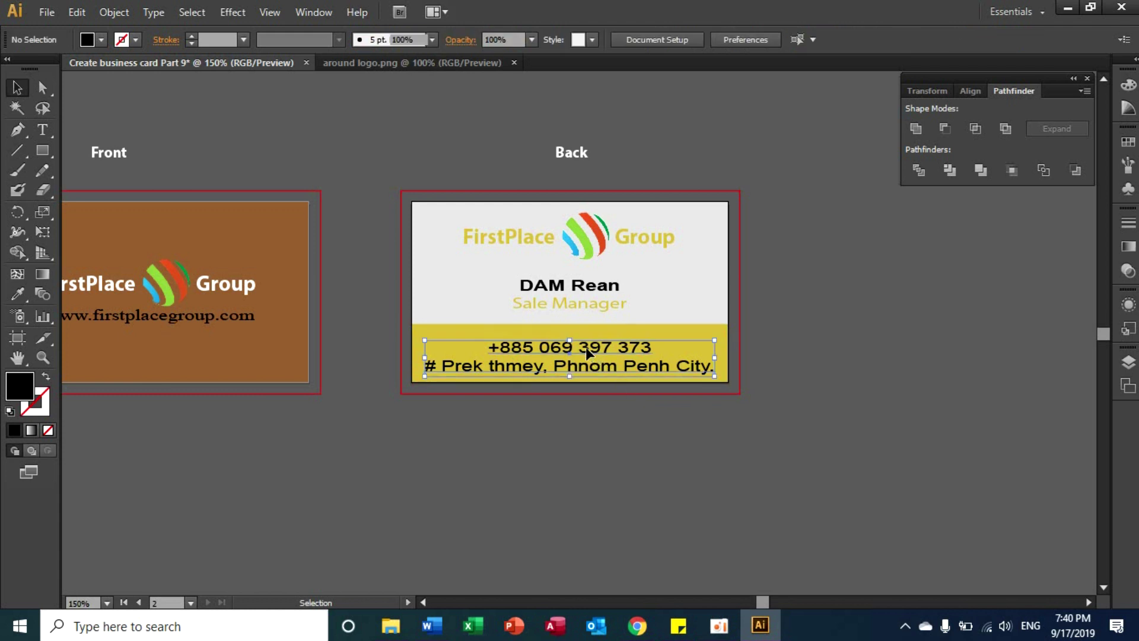
key("Up")
key("Up")
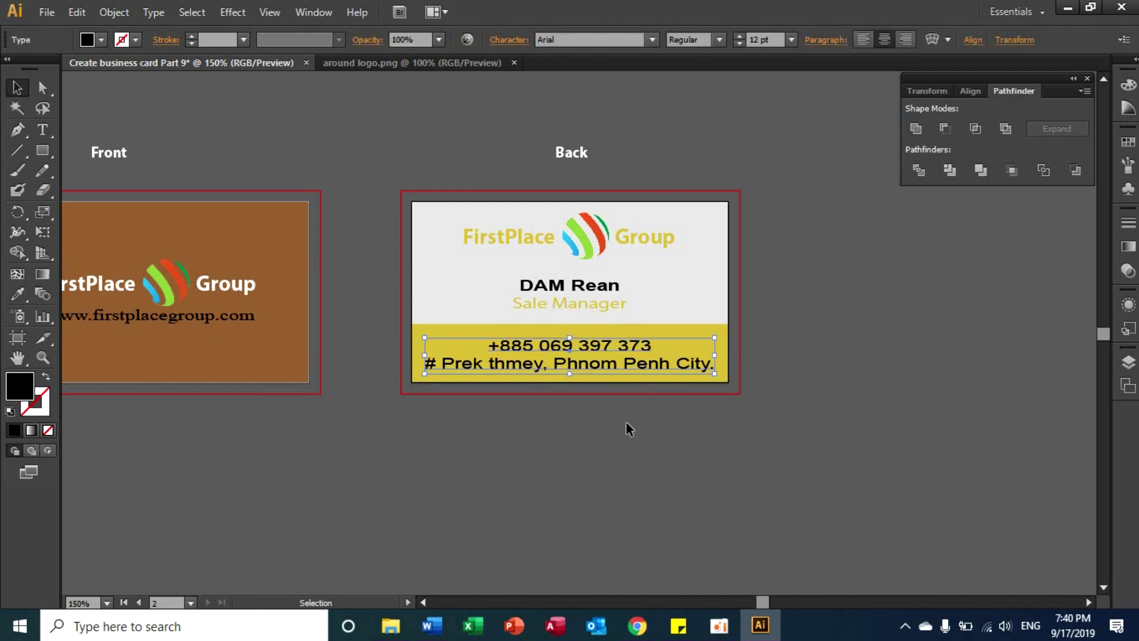
key("Up")
left_click(831, 409)
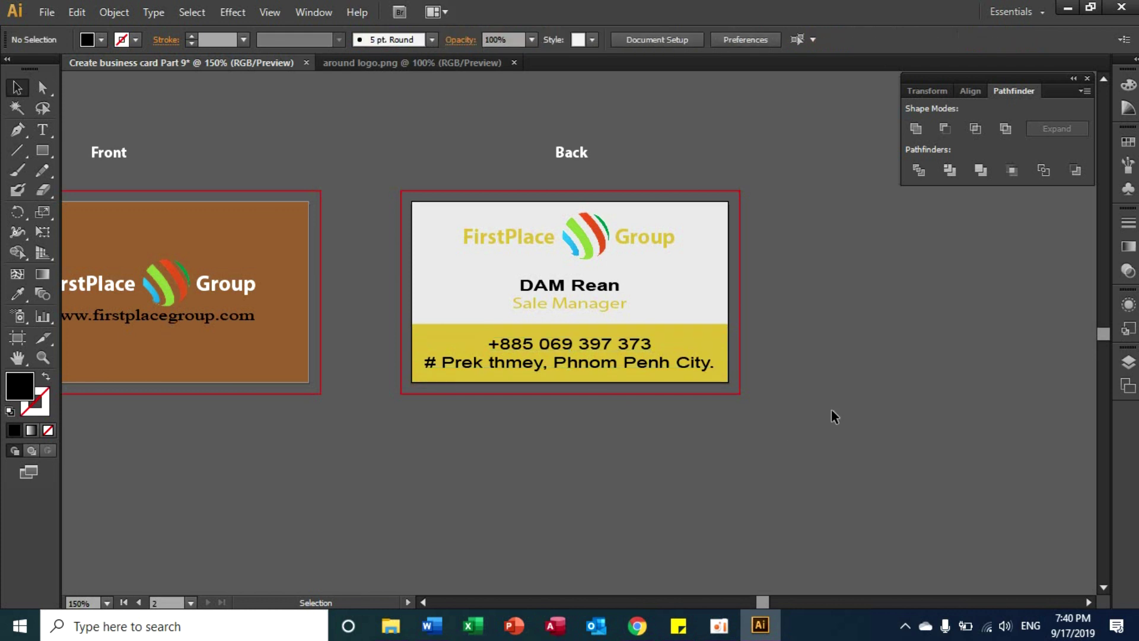
left_click(610, 347)
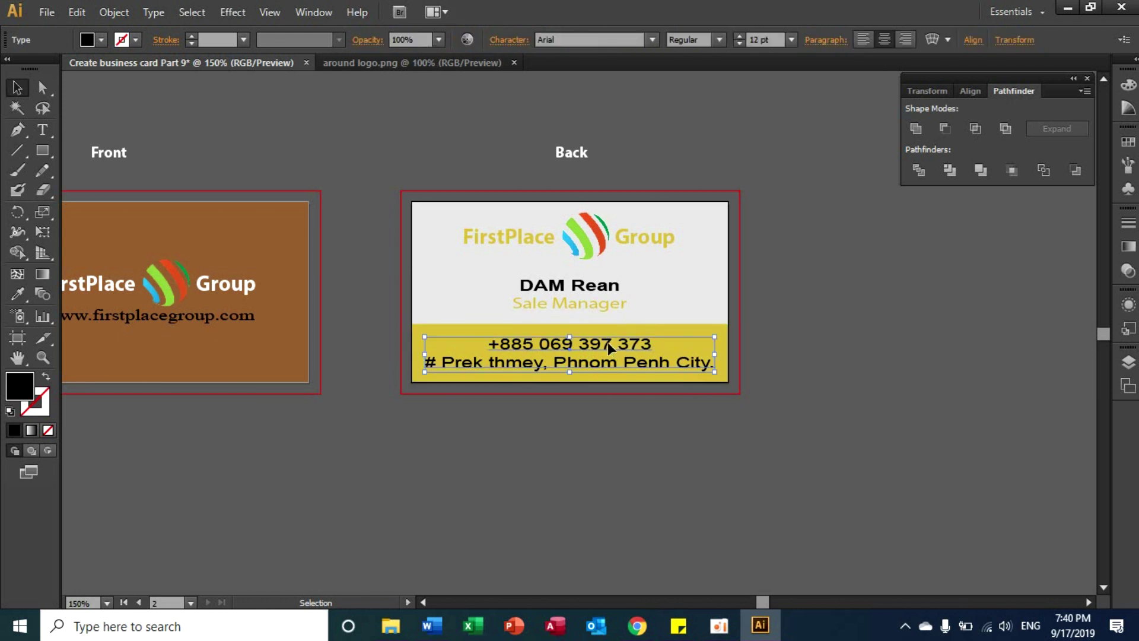
key("Up")
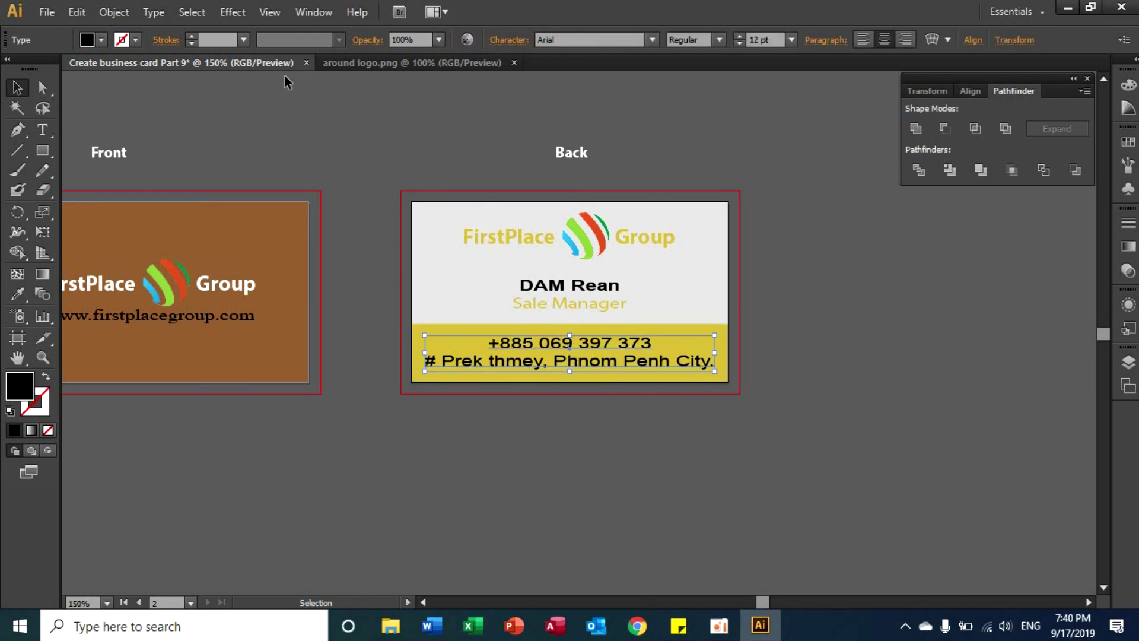
Change the contact text font to Times New Roman.
left_click(630, 39)
type("Times New Roman")
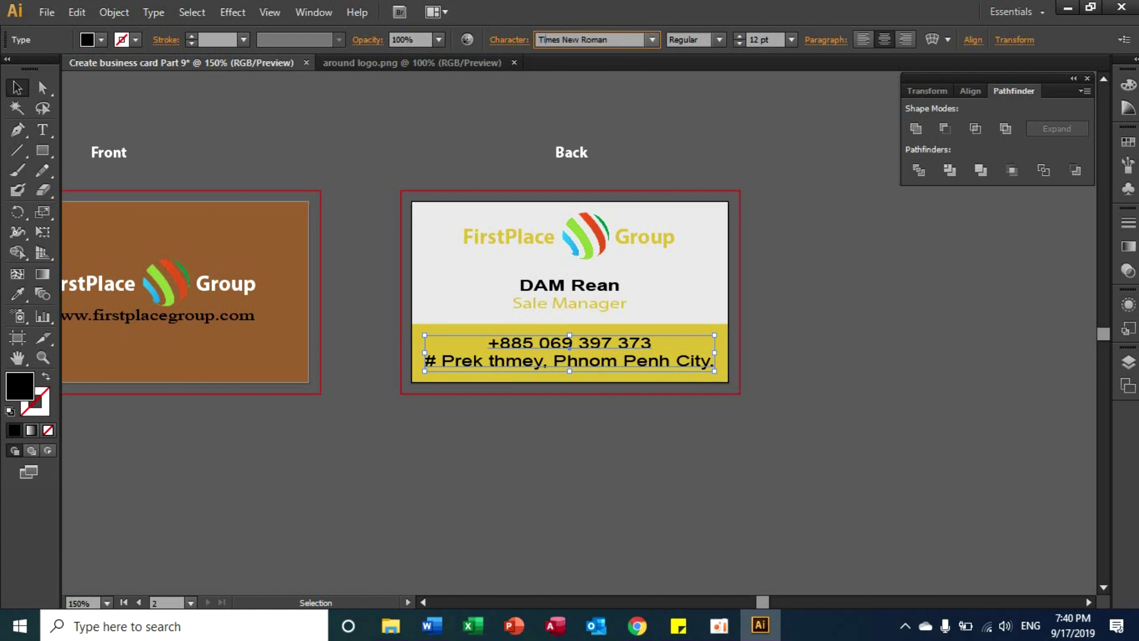
key("Return")
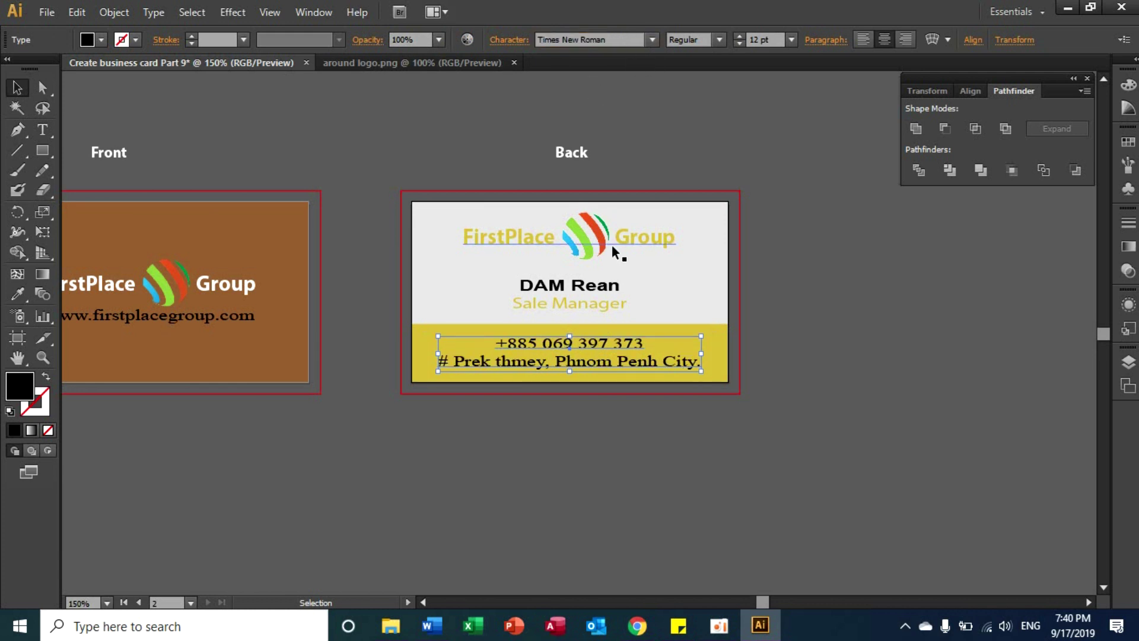
left_click(808, 370)
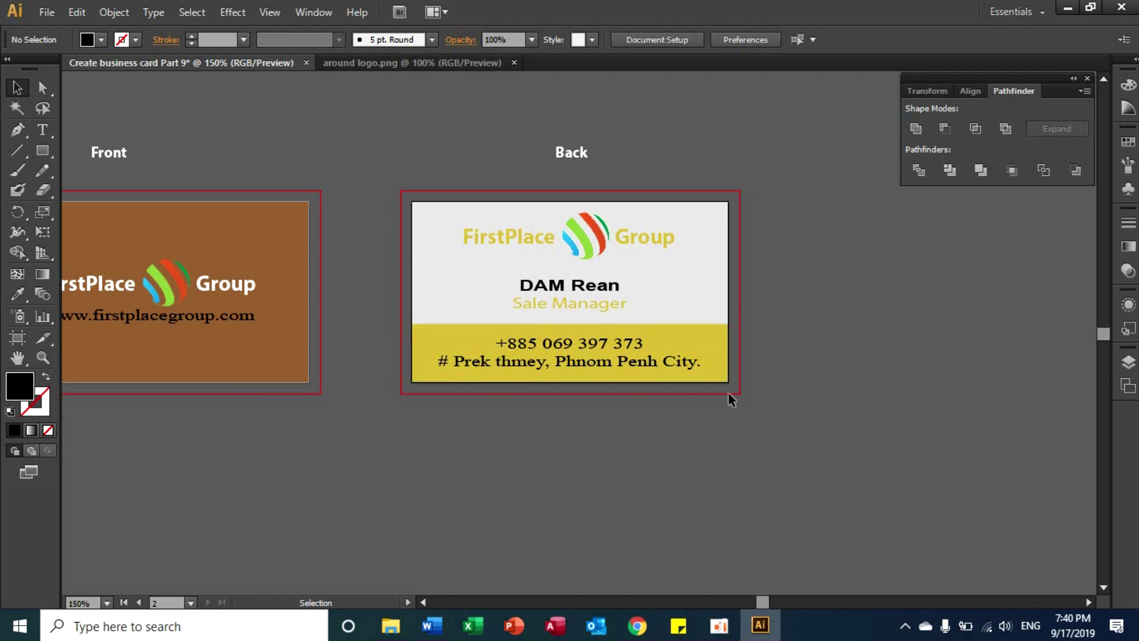
Wrap the phone number's country code in parentheses.
left_click(43, 130)
left_click(498, 343)
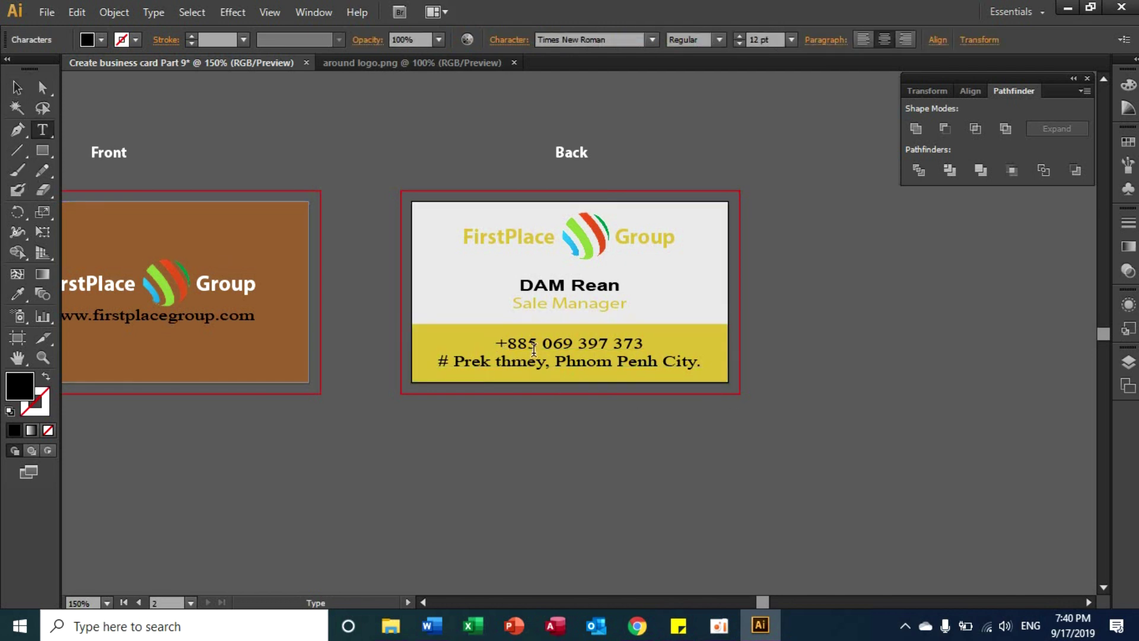
type("(")
key("Right")
key("Right")
key("Right")
key("Right")
type(")")
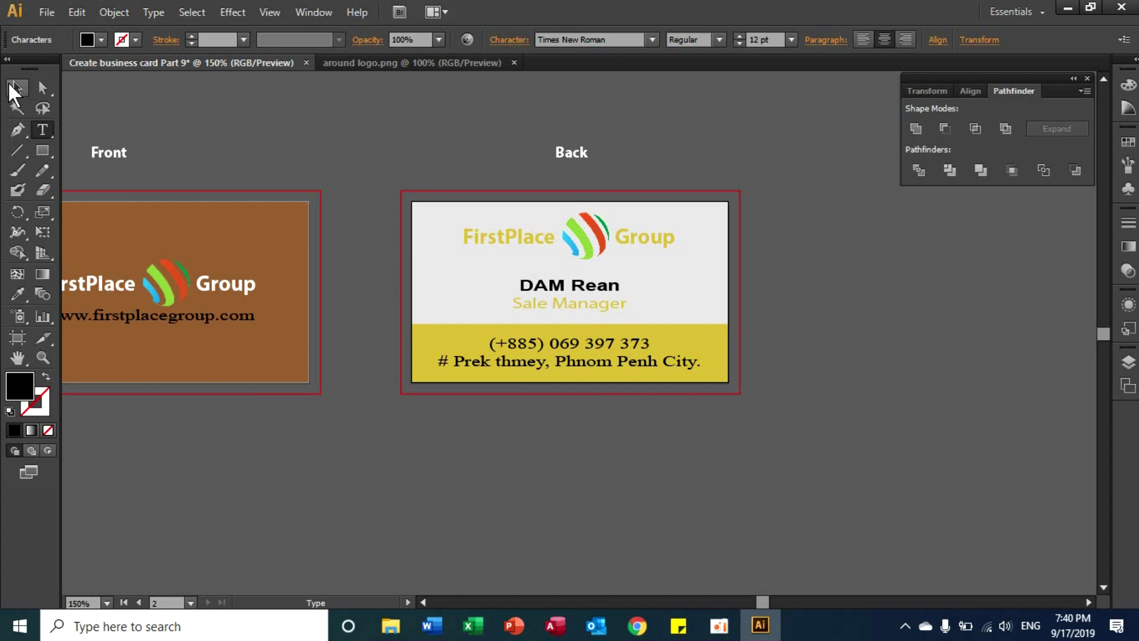
left_click(16, 87)
left_click(849, 370)
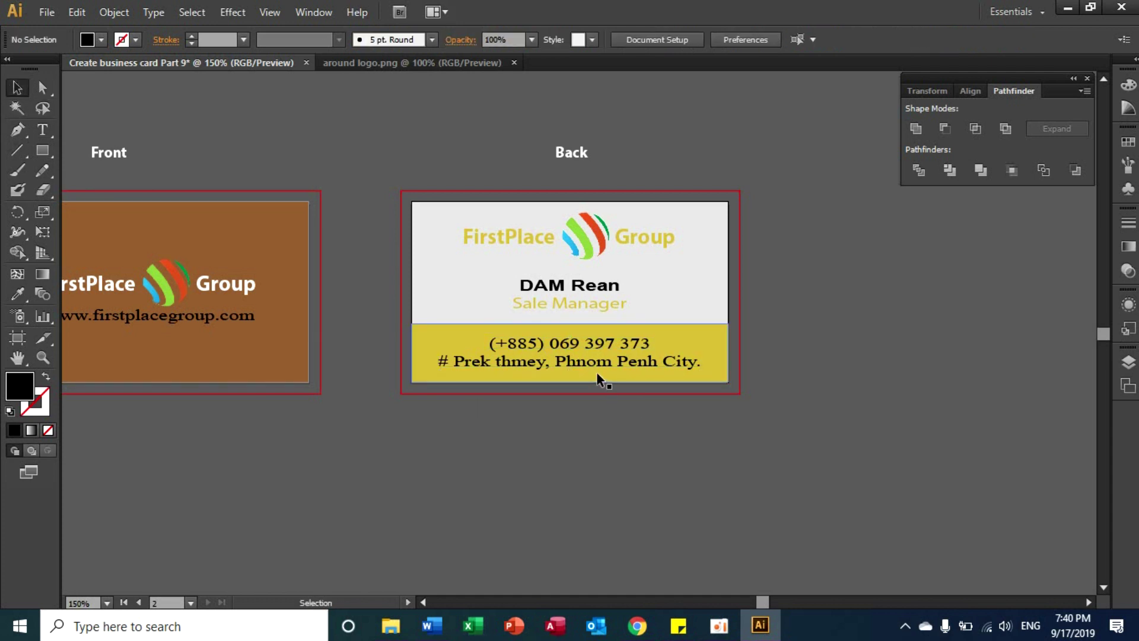
Eyedropper the front card's brown onto both the phone and address lines.
key("t")
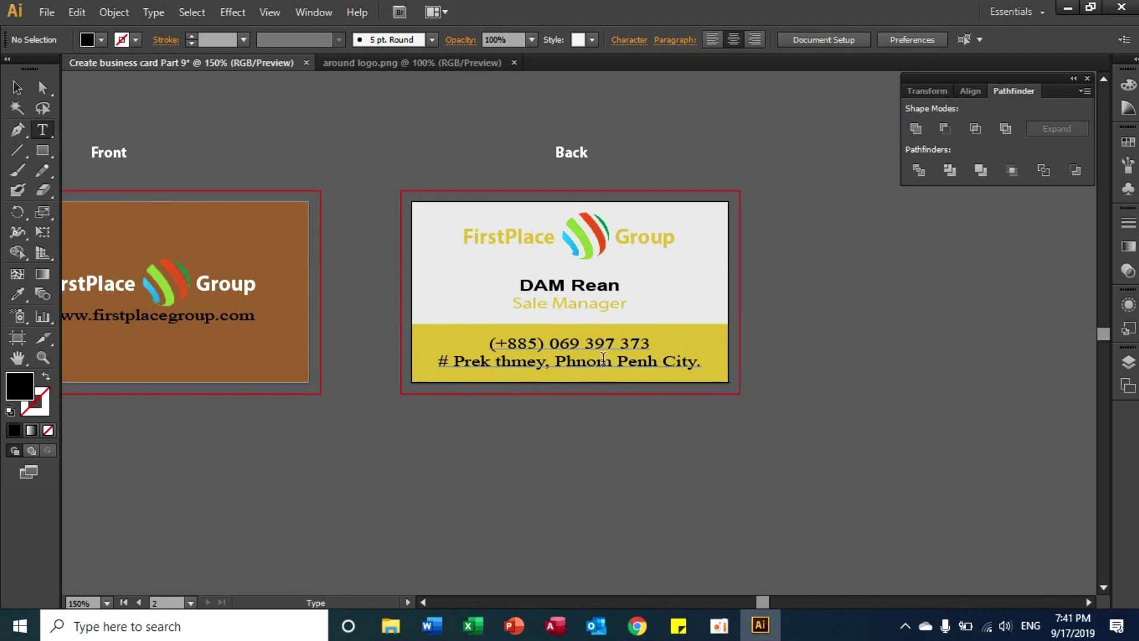
left_click(603, 358)
left_click_drag(487, 342, 716, 354)
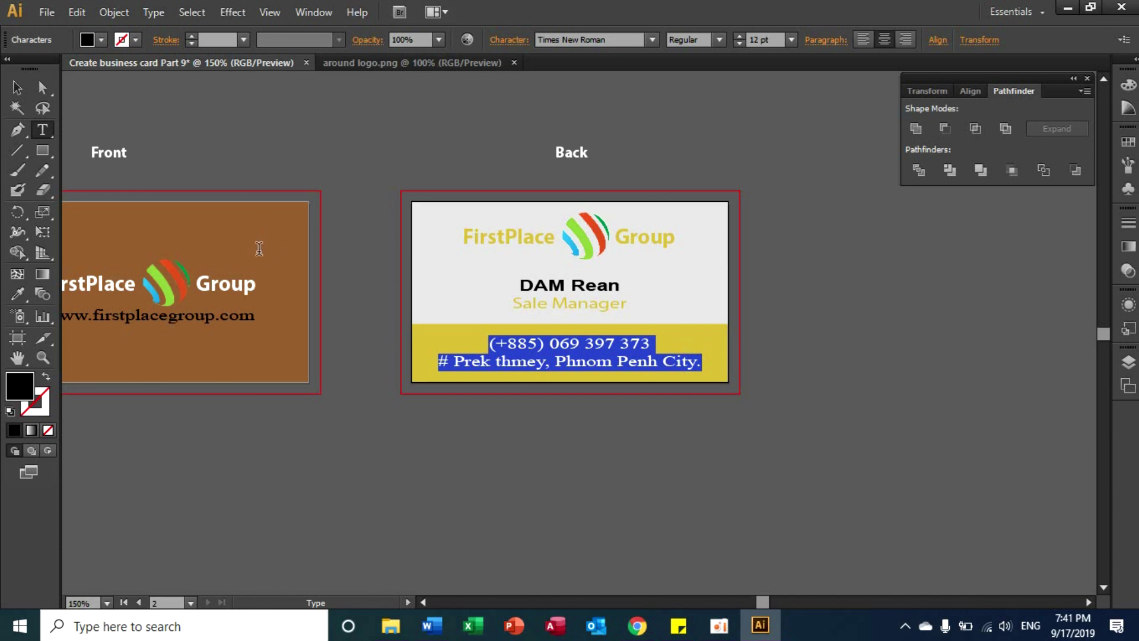
left_click(17, 292)
left_click(229, 219)
left_click(16, 87)
left_click(914, 384)
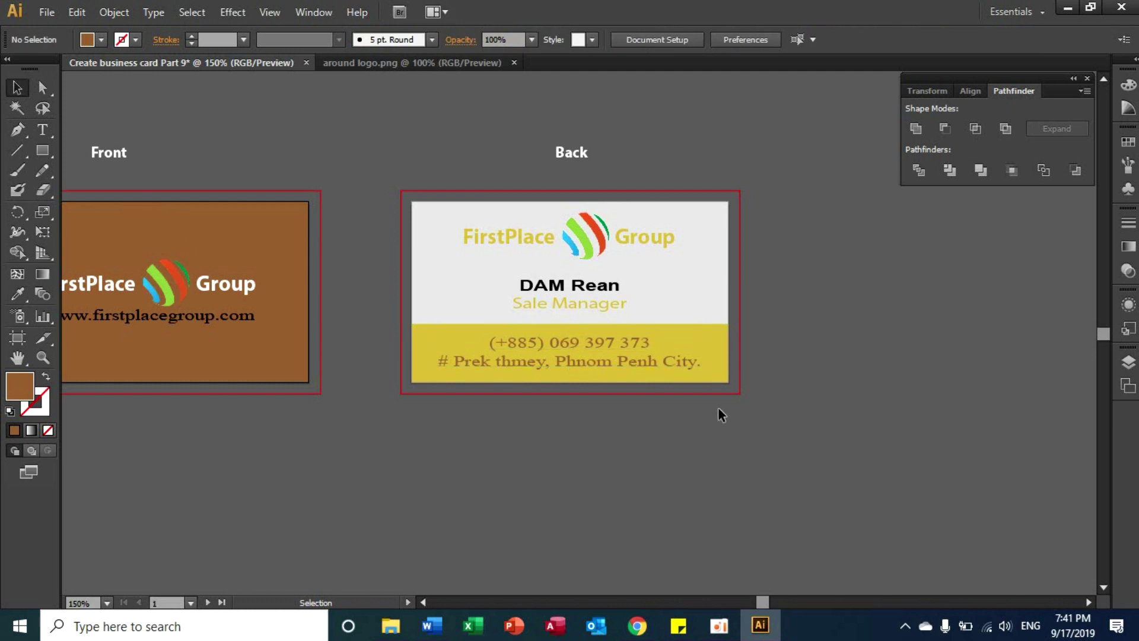
scroll(632, 367, "up", 2)
scroll(619, 358, "down", 1)
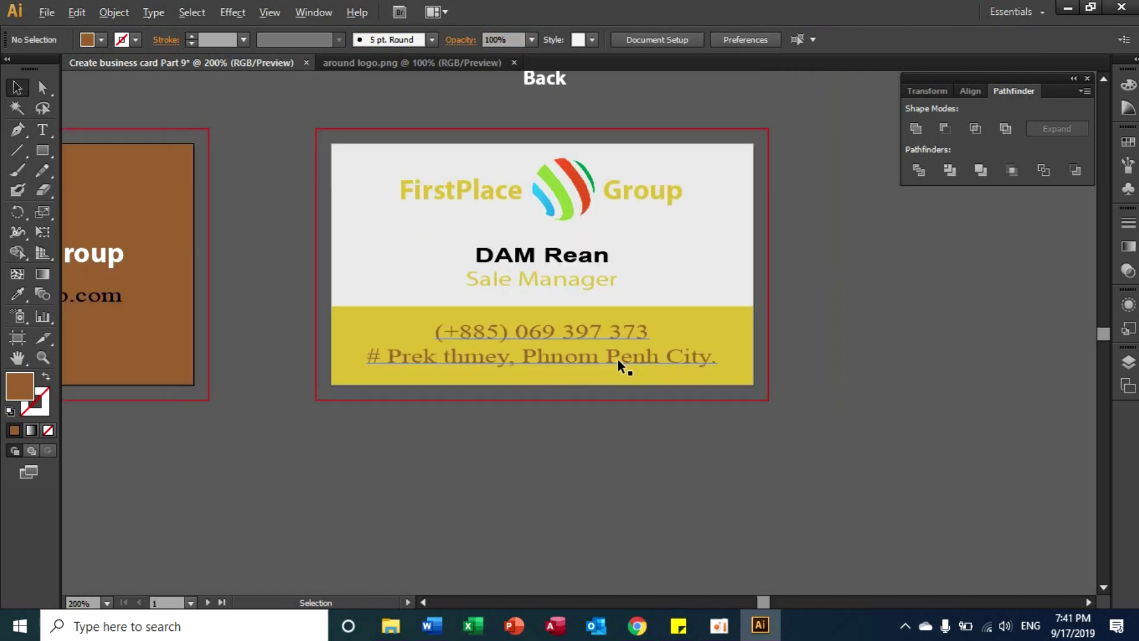
scroll(618, 360, "down", 2)
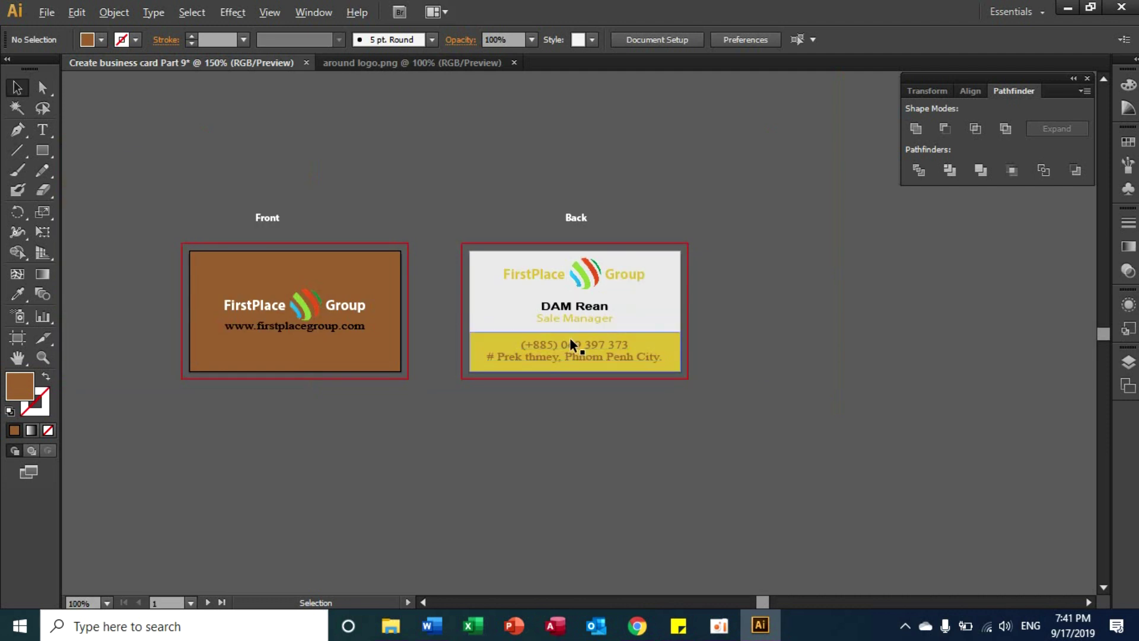
scroll(570, 350, "up", 1)
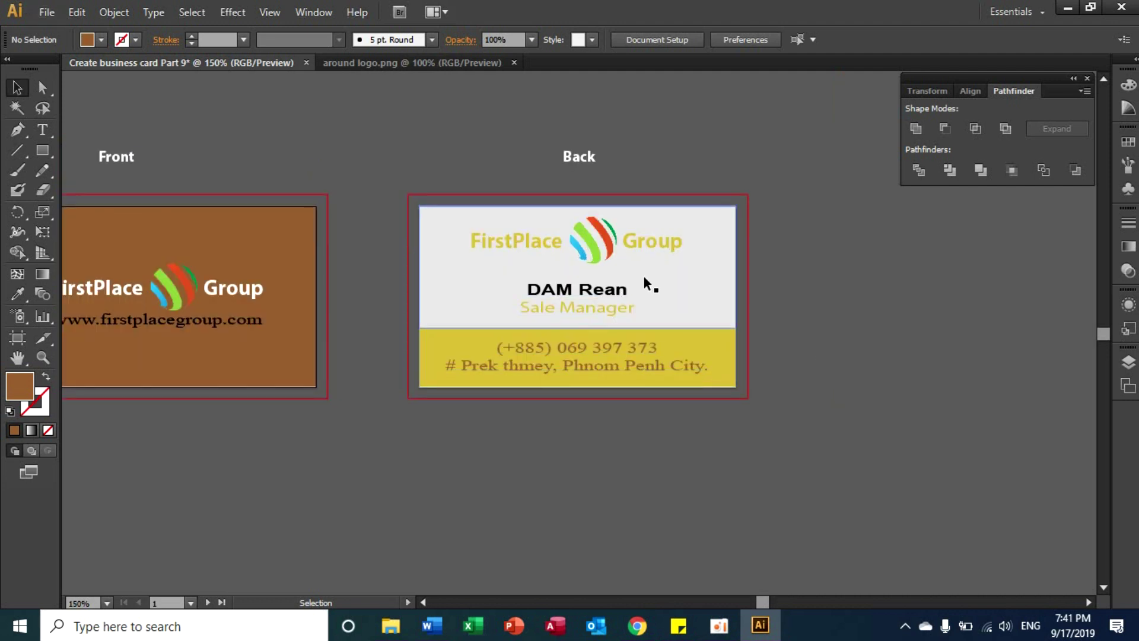
Fill the back card's upper panel with a near-white swatch after briefly trying grey.
left_click(664, 273)
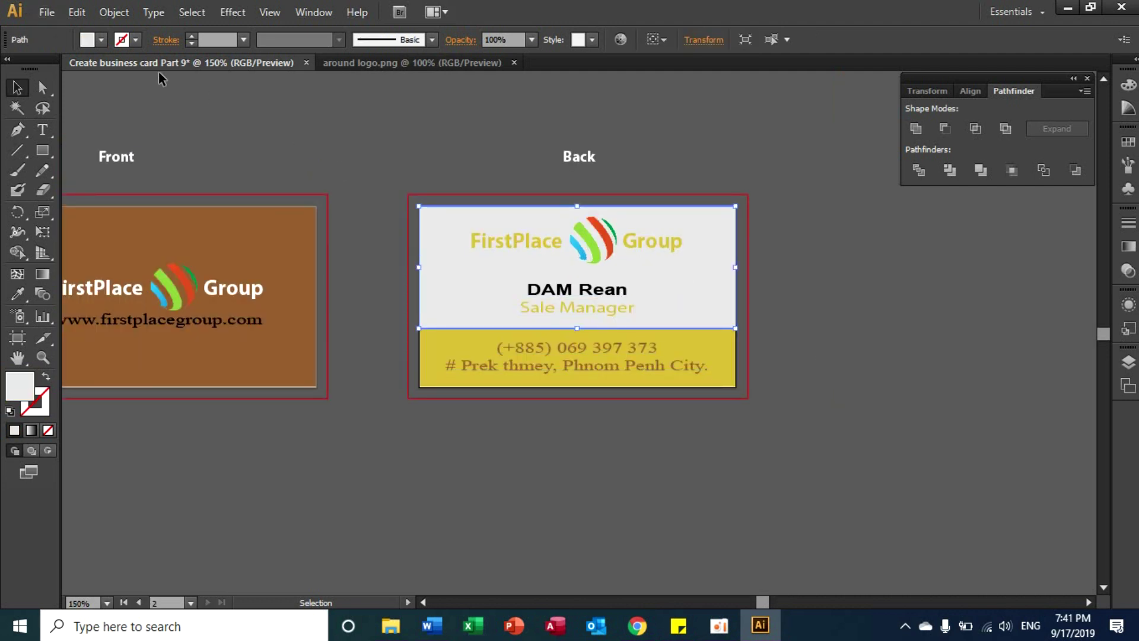
left_click(102, 37)
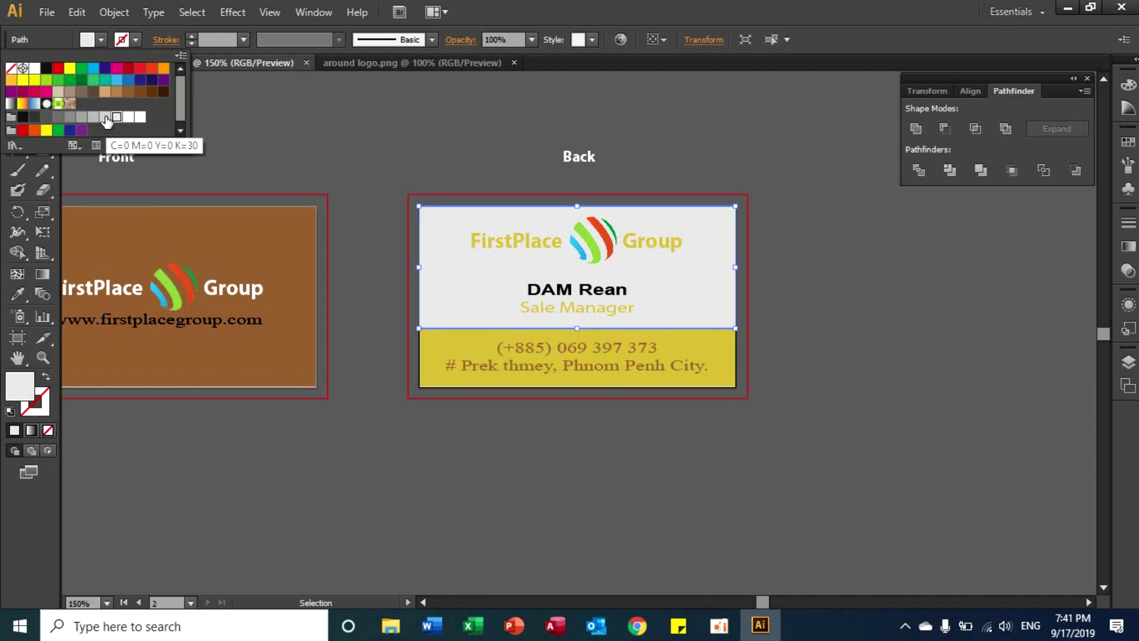
left_click(105, 117)
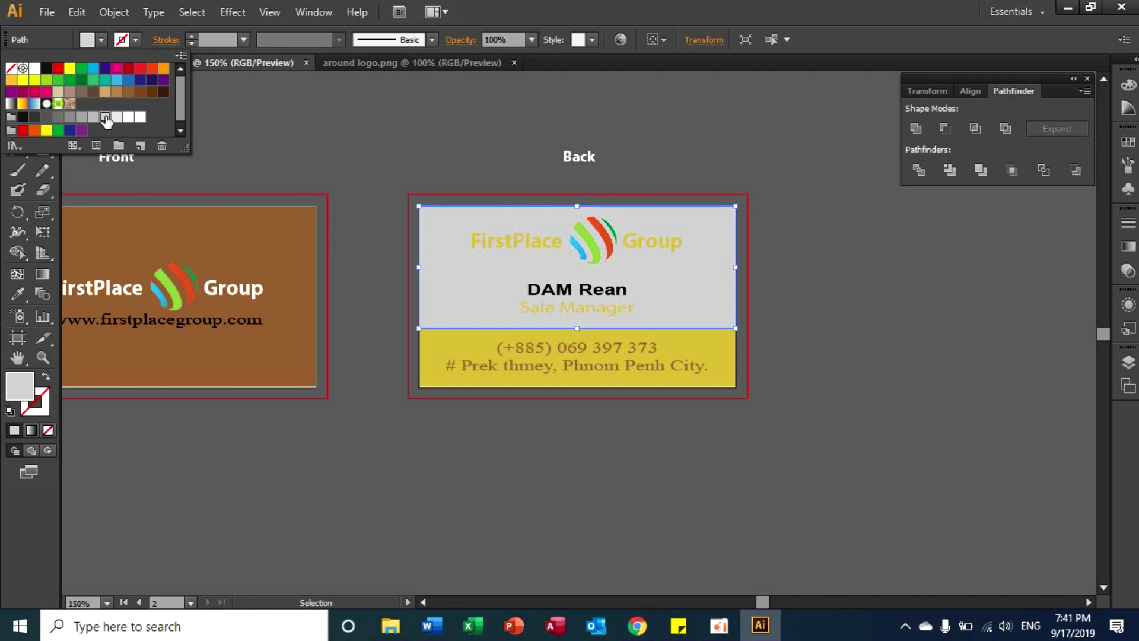
left_click(117, 116)
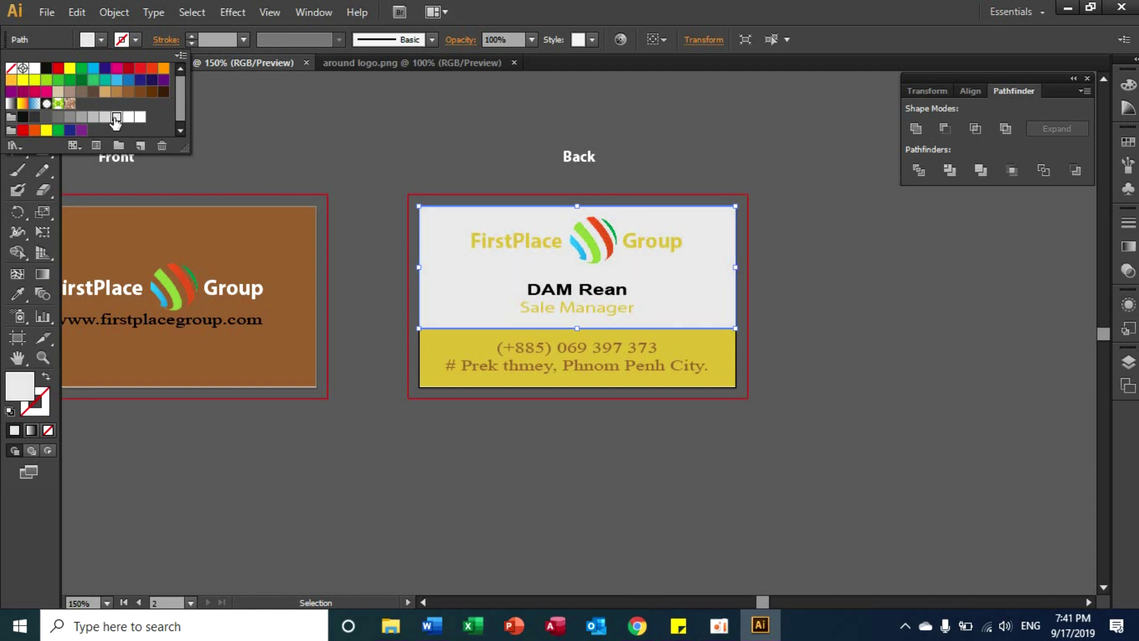
left_click(813, 269)
left_click(534, 170)
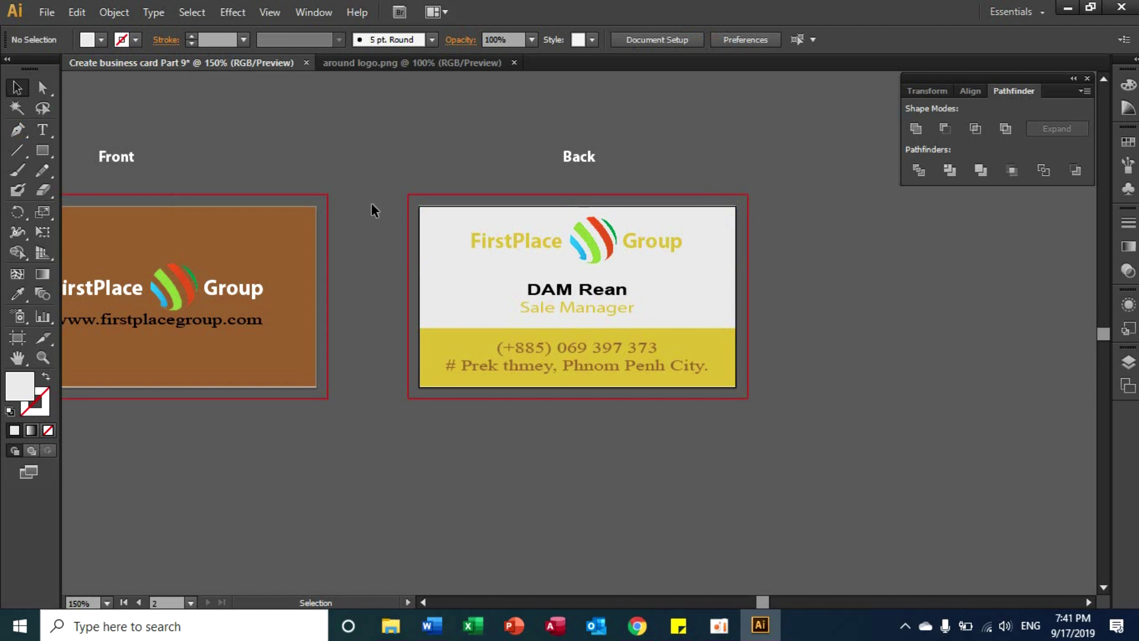
Make the back card's 'Group' word black.
left_click(45, 123)
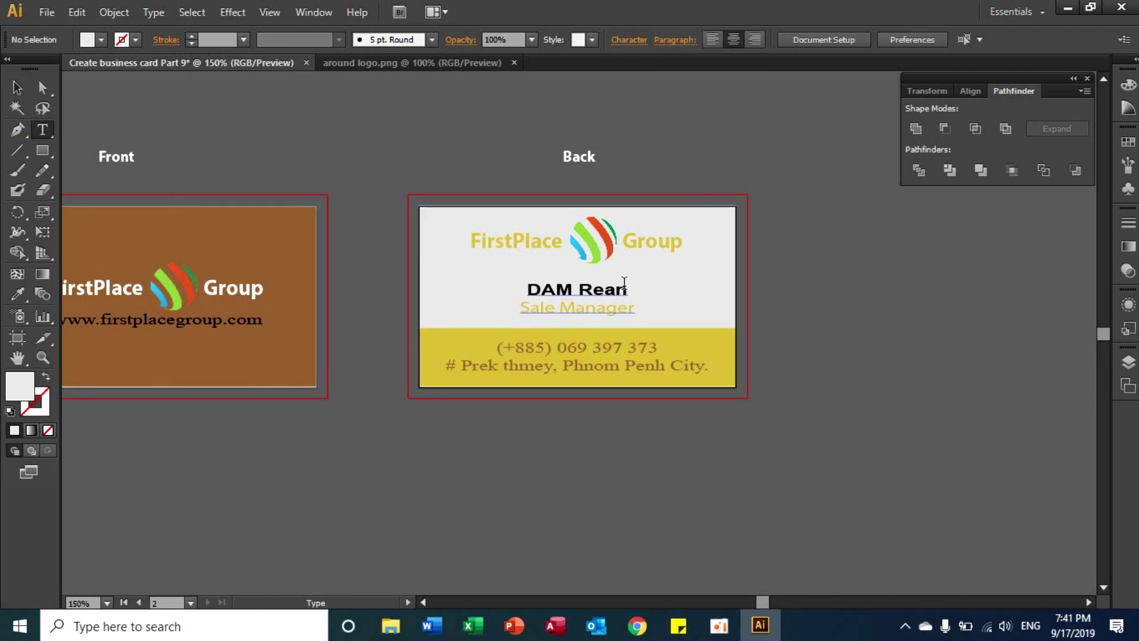
left_click(624, 240)
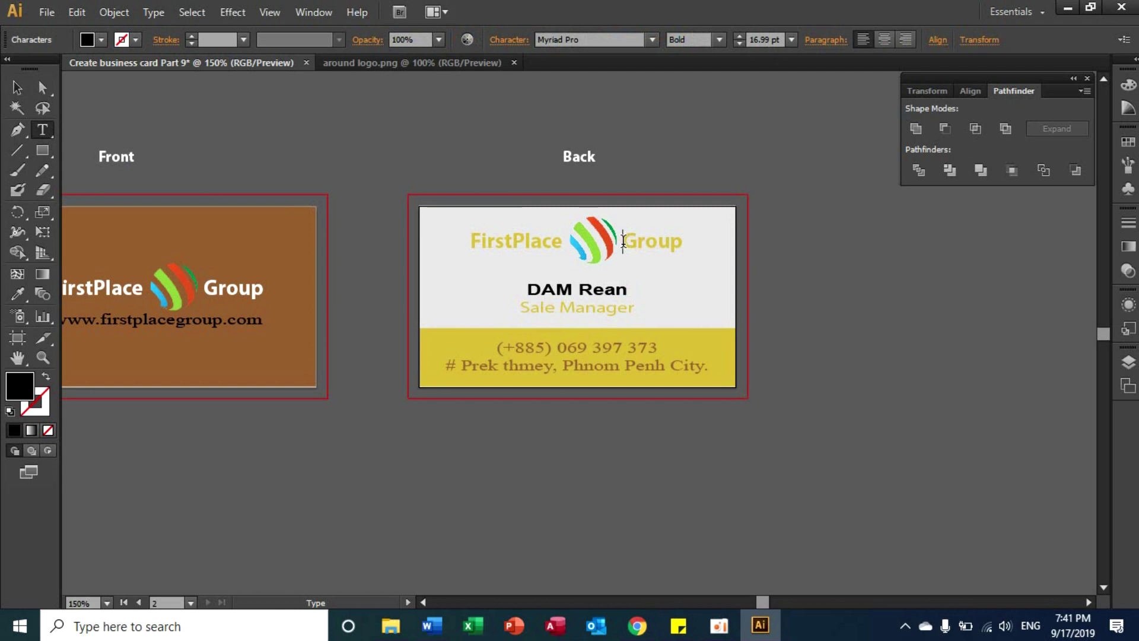
left_click_drag(623, 240, 710, 241)
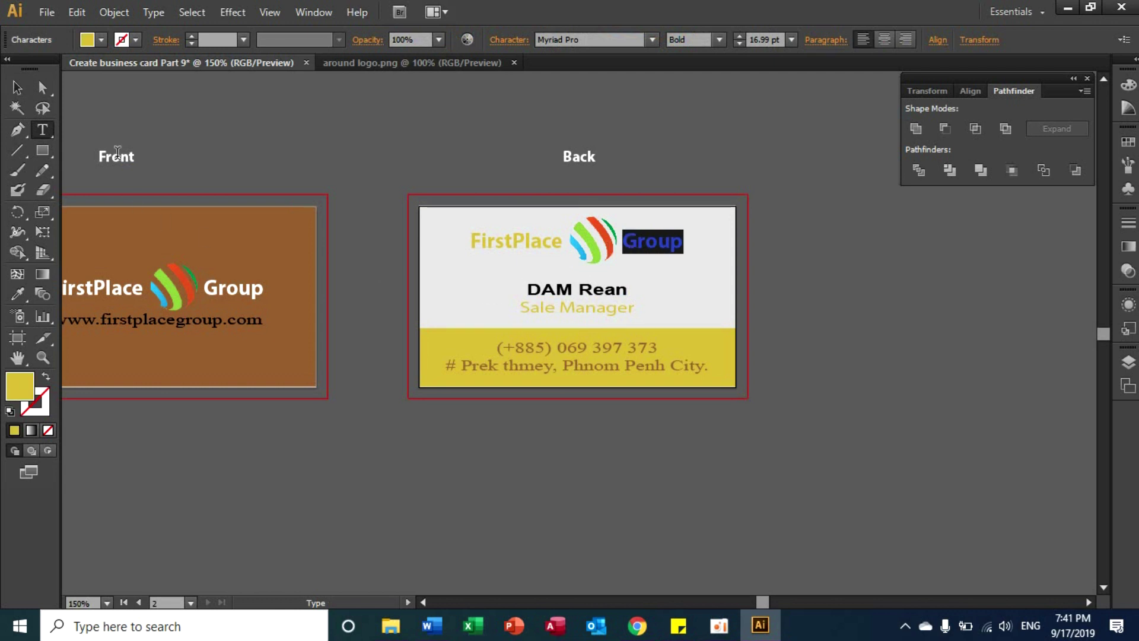
left_click(98, 40)
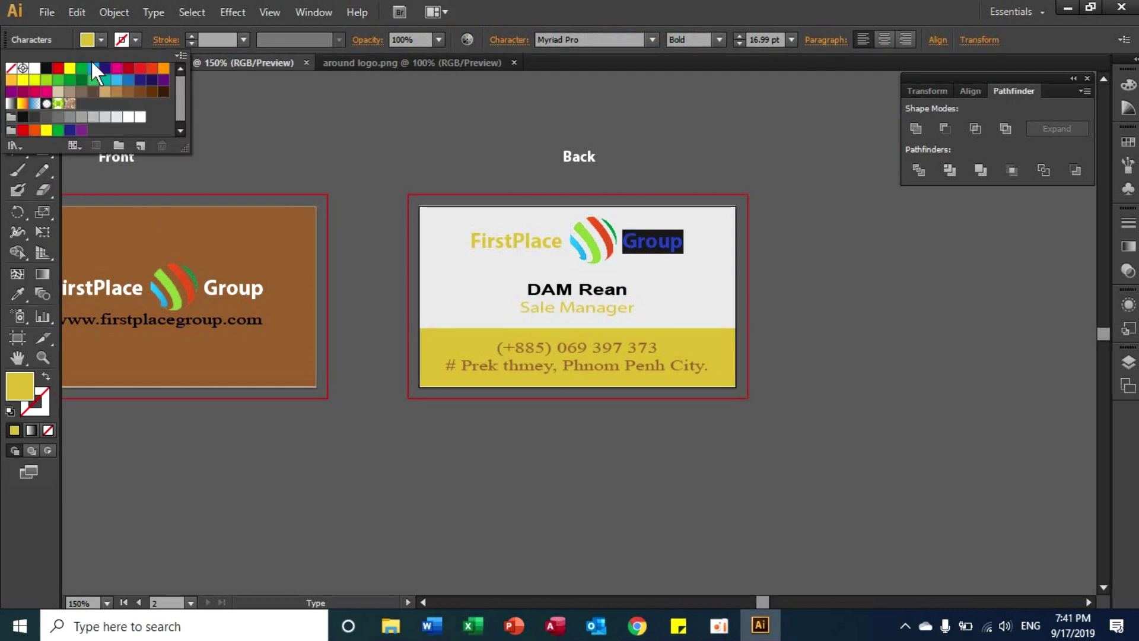
left_click(46, 68)
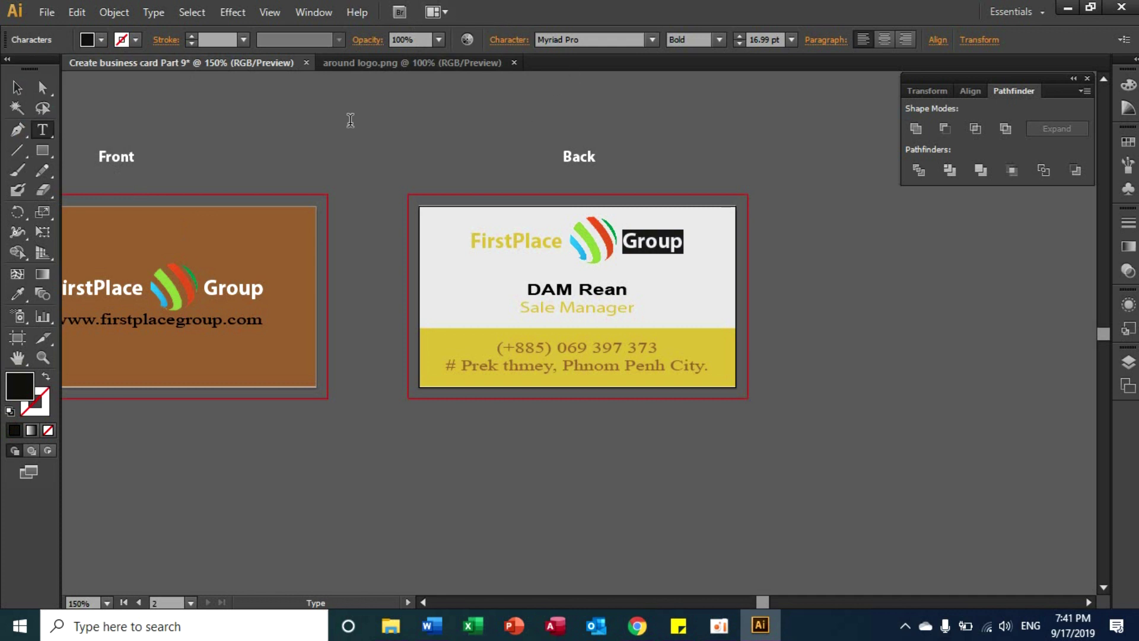
key("Escape")
left_click(321, 133)
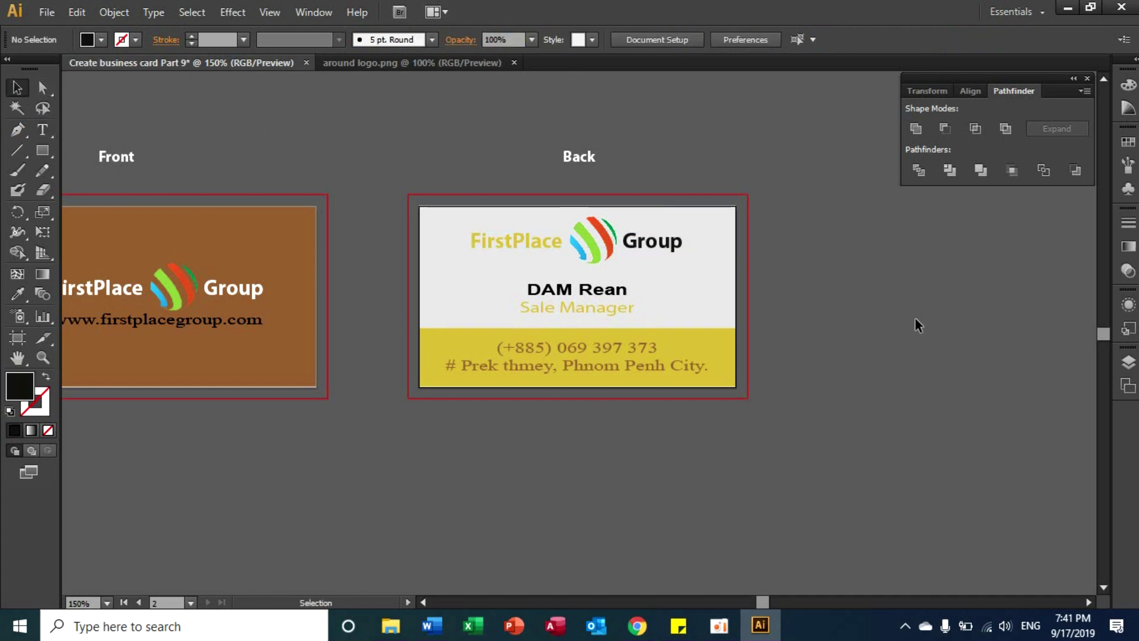
Recolour the 'Group' word dark navy on both the back and front cards.
key("ctrl+minus")
key("ctrl+minus")
key("ctrl+plus")
key("ctrl+plus")
key("ctrl+minus")
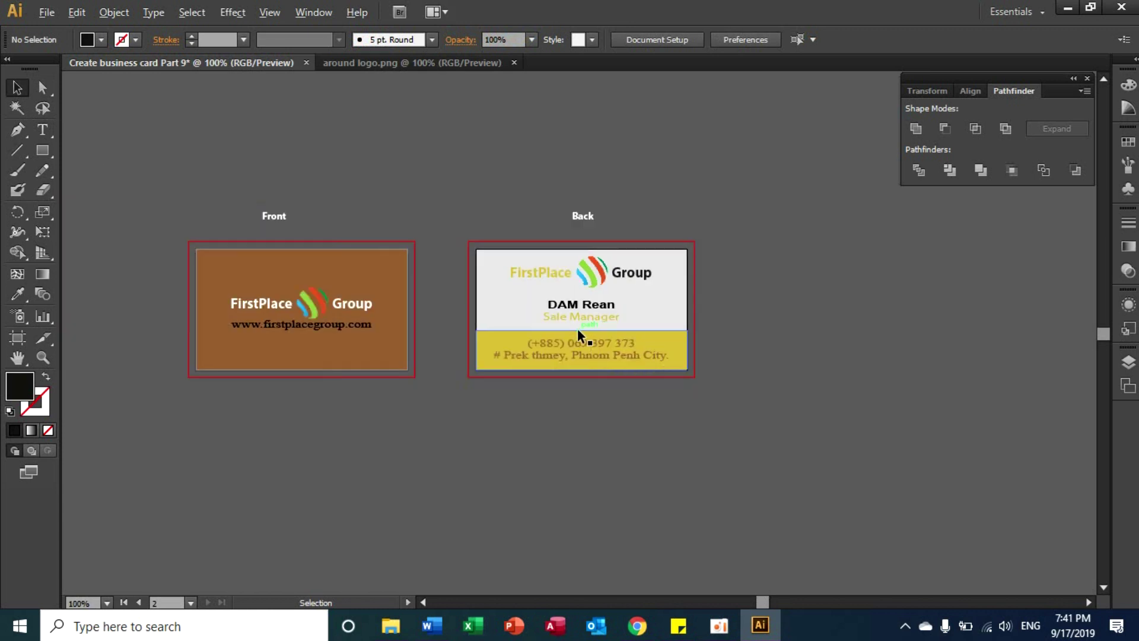
scroll(469, 374, "up", 1)
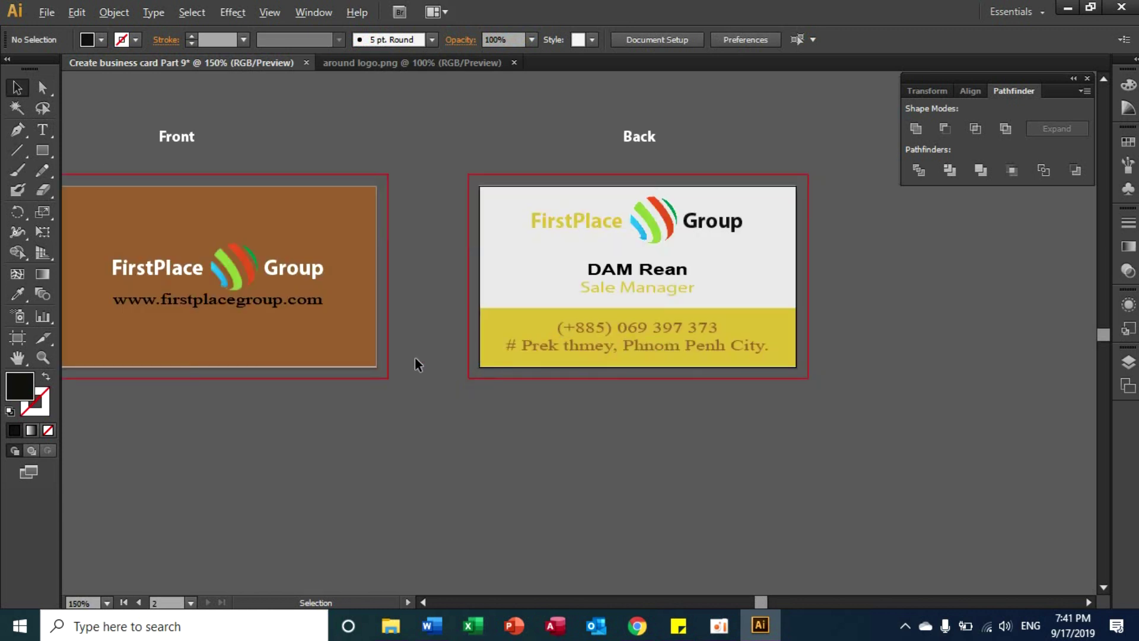
left_click(42, 129)
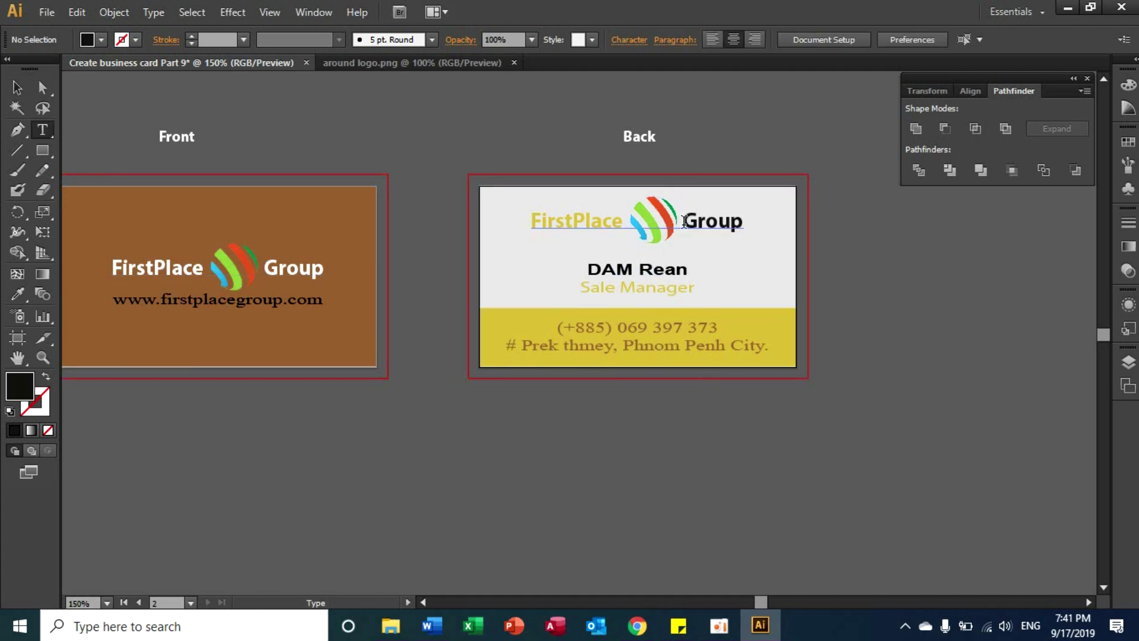
left_click_drag(683, 221, 775, 221)
left_click(102, 39)
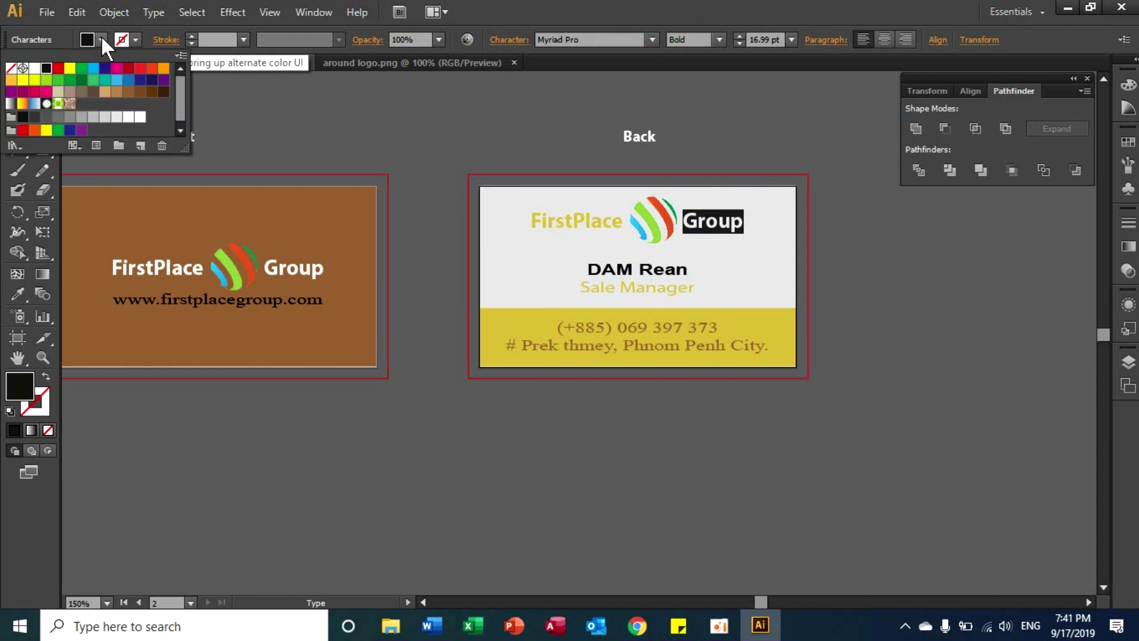
left_click(152, 79)
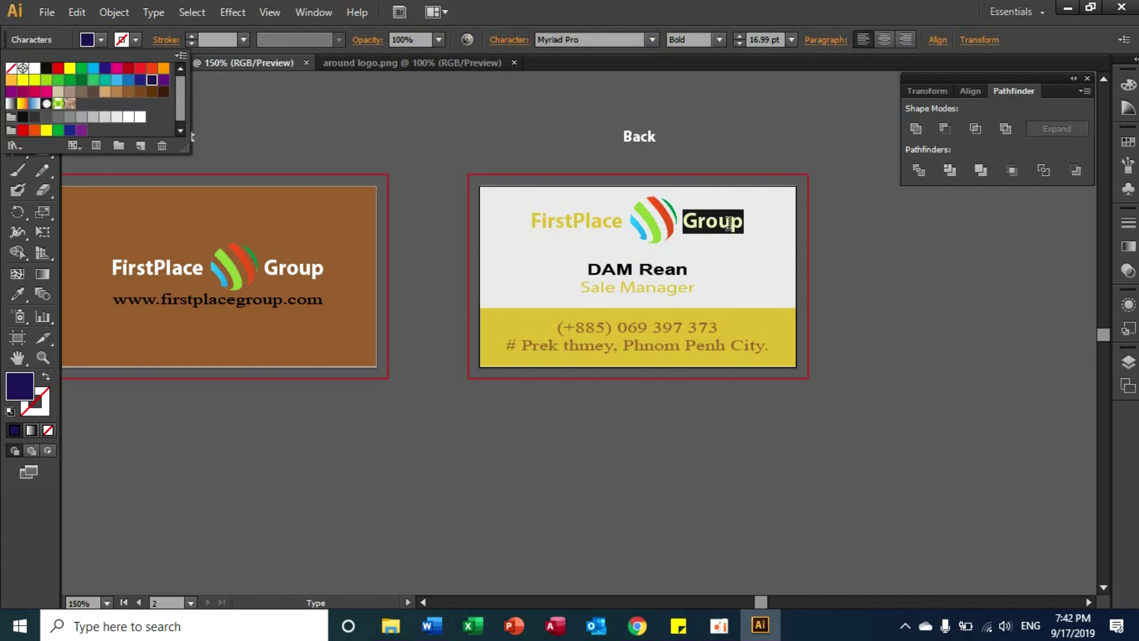
left_click(728, 224)
left_click(532, 223)
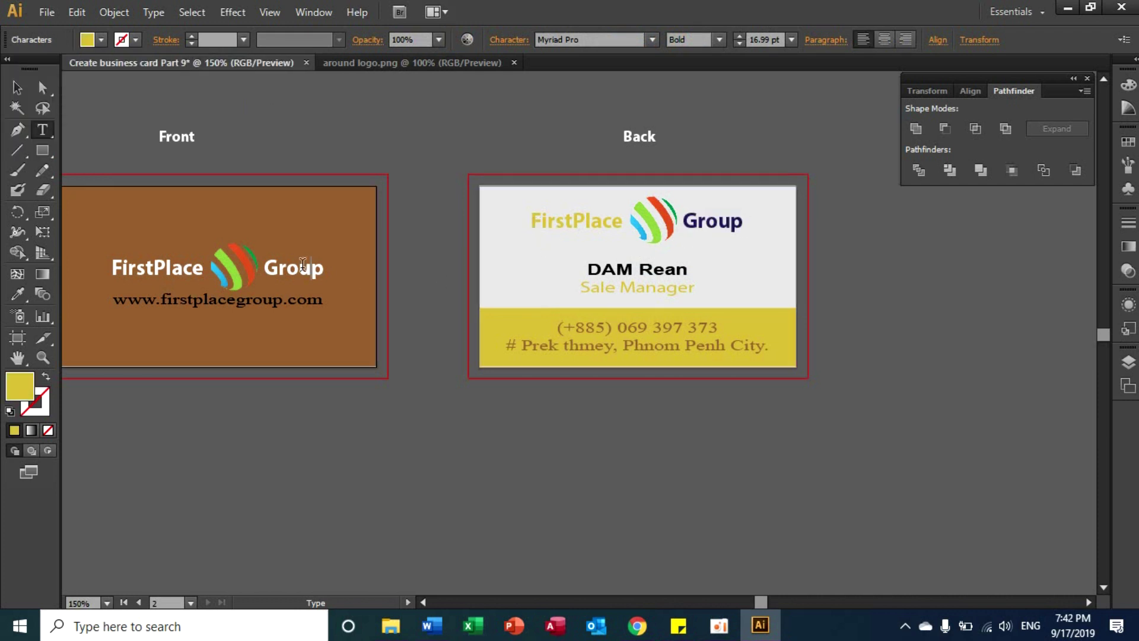
left_click_drag(263, 267, 359, 266)
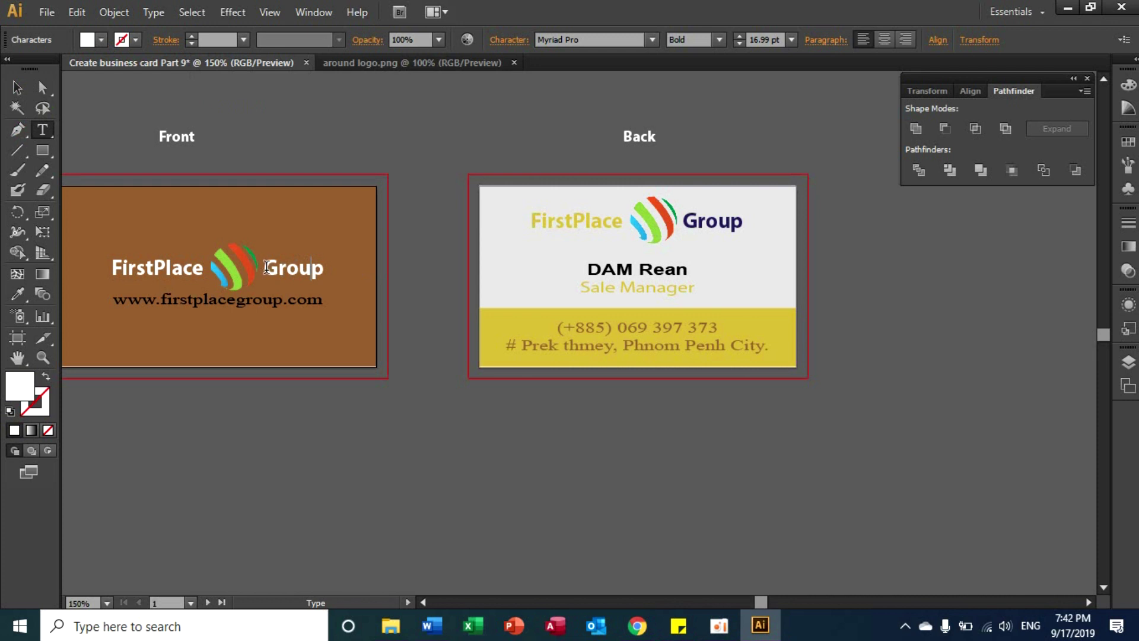
left_click(102, 38)
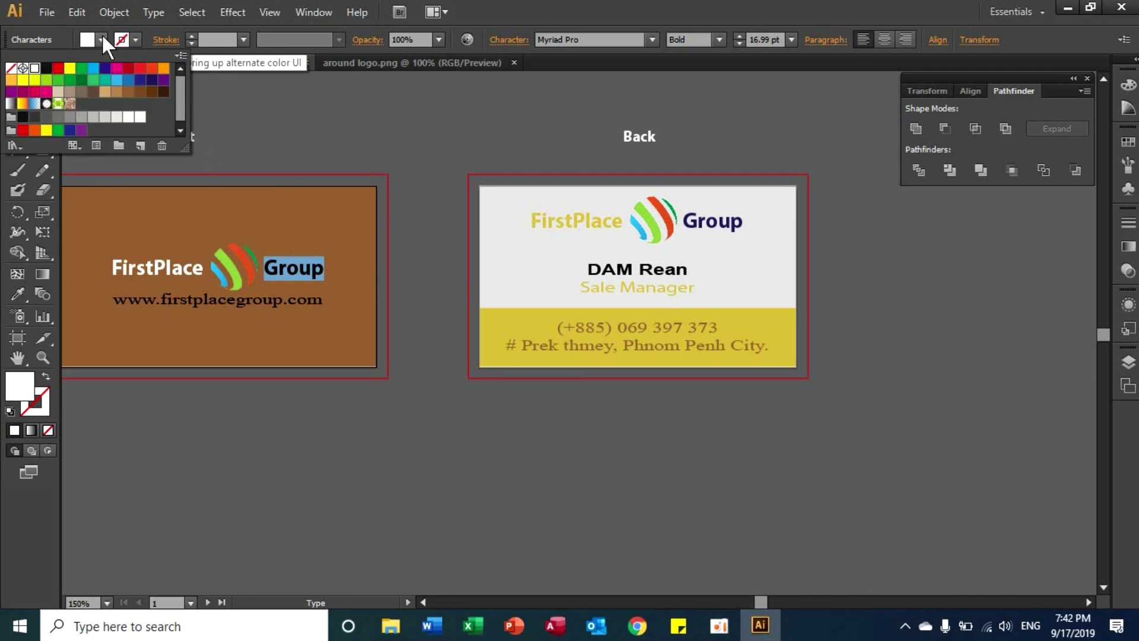
left_click(154, 87)
Eyedropper the back card's yellow onto the front card's 'FirstPlace' word.
left_click(293, 275)
left_click(165, 268)
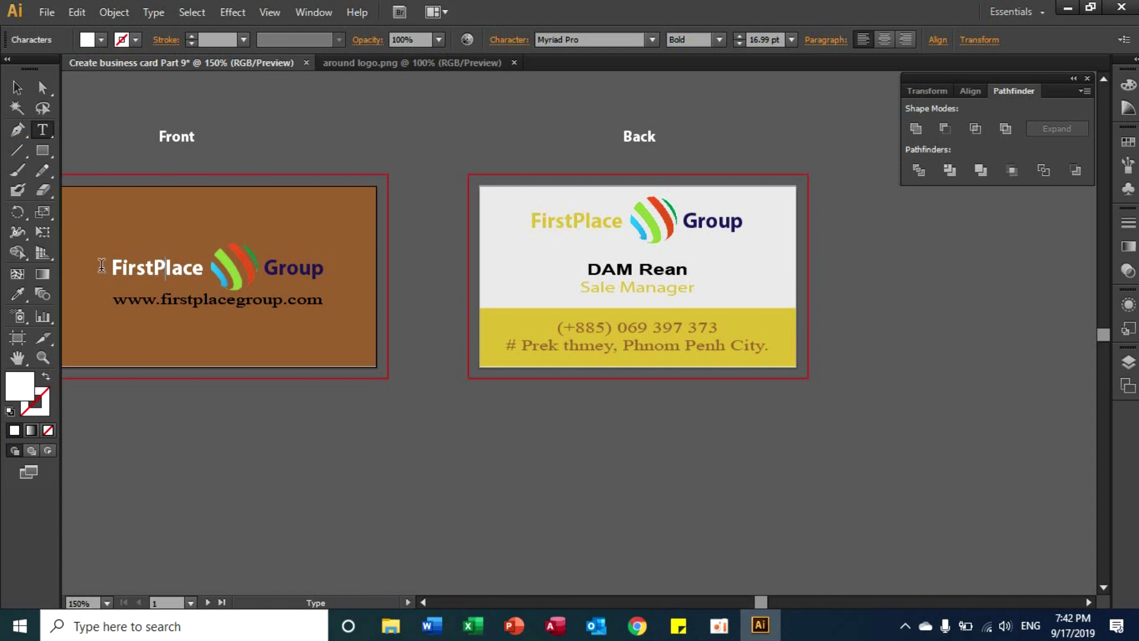
left_click_drag(107, 266, 200, 267)
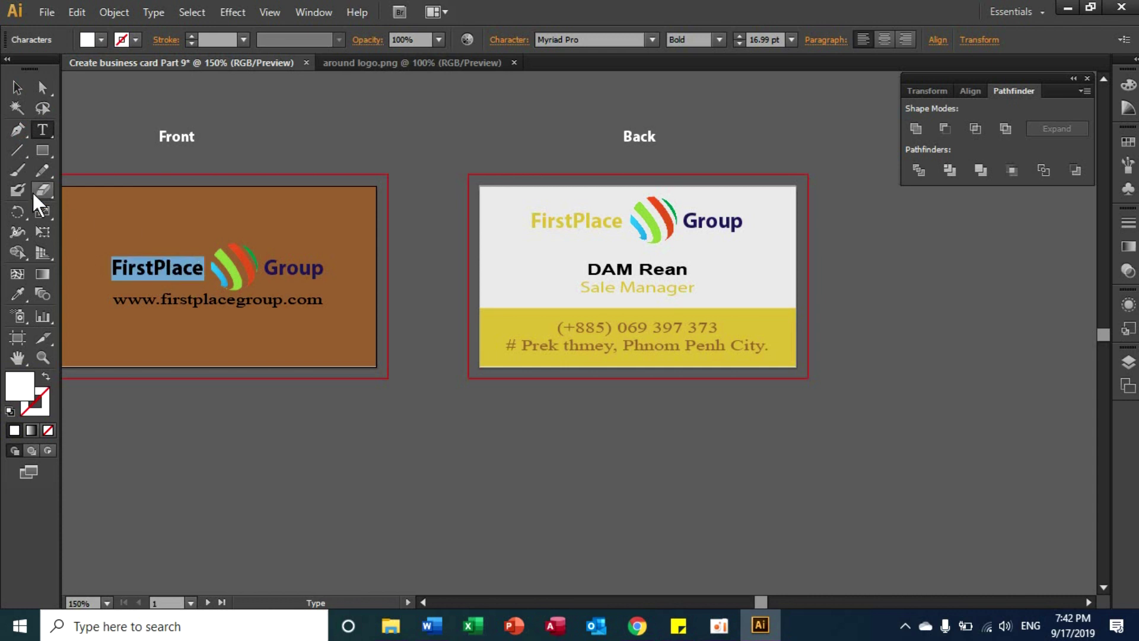
left_click(17, 293)
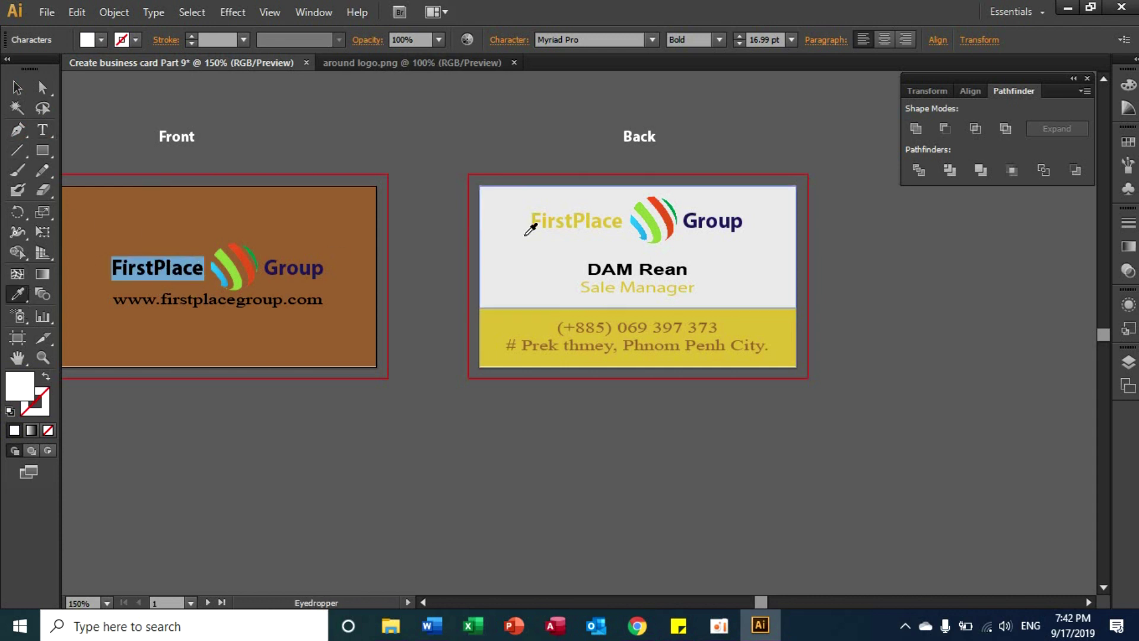
left_click(559, 224)
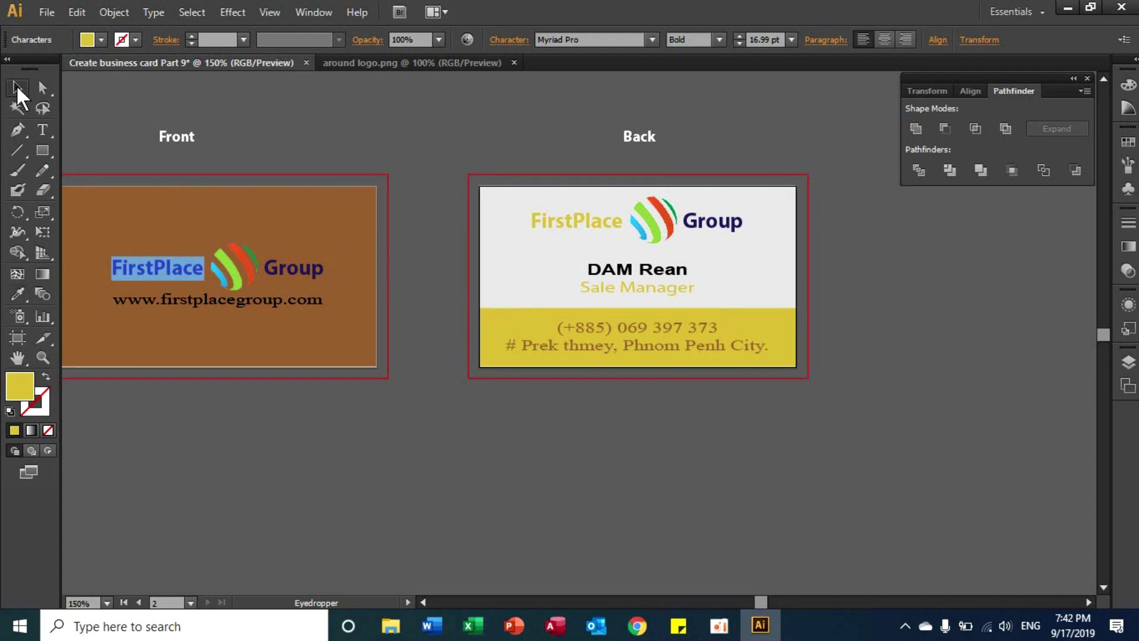
left_click(17, 88)
left_click(307, 132)
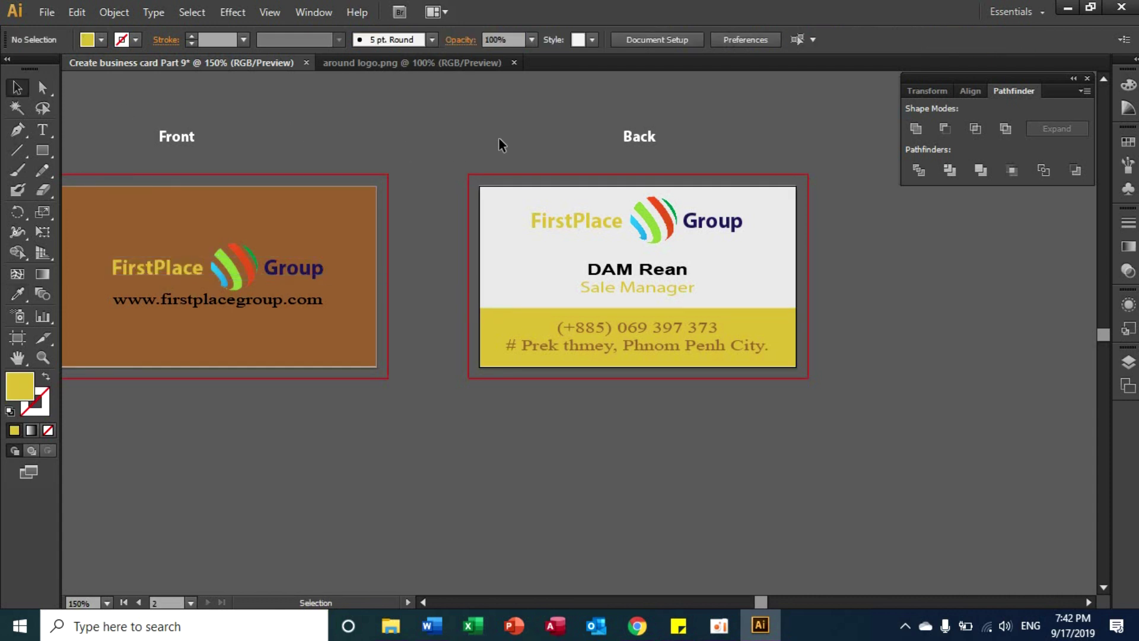
Marquee the whole front card with Direct Selection and group all its objects.
scroll(461, 234, "down", 1)
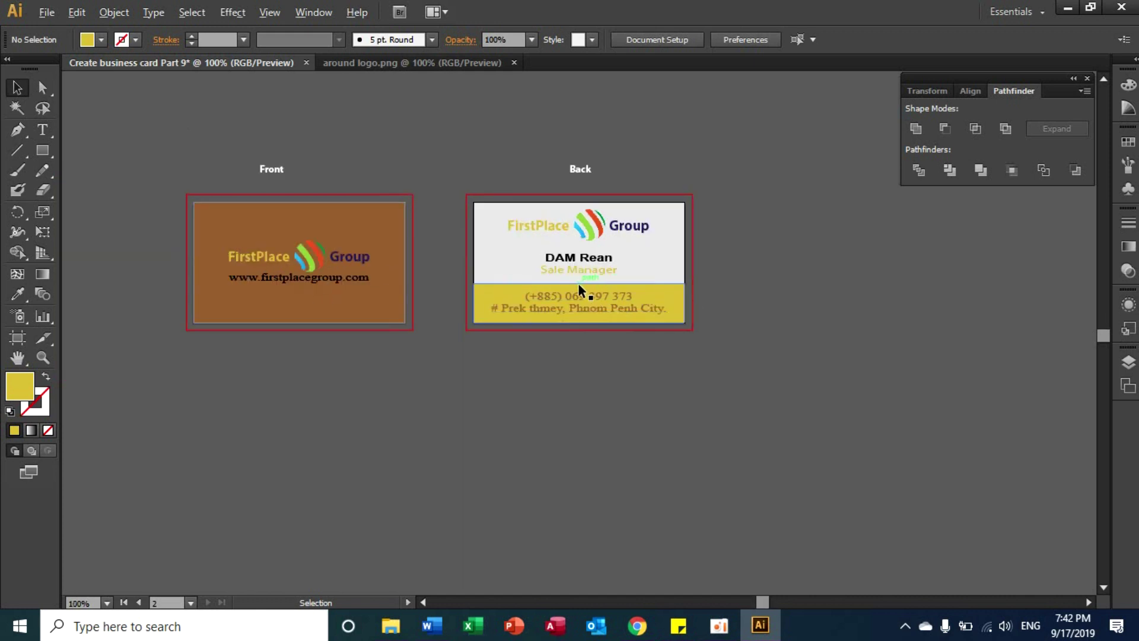
scroll(578, 282, "down", 1)
scroll(493, 248, "up", 1)
scroll(494, 248, "up", 1)
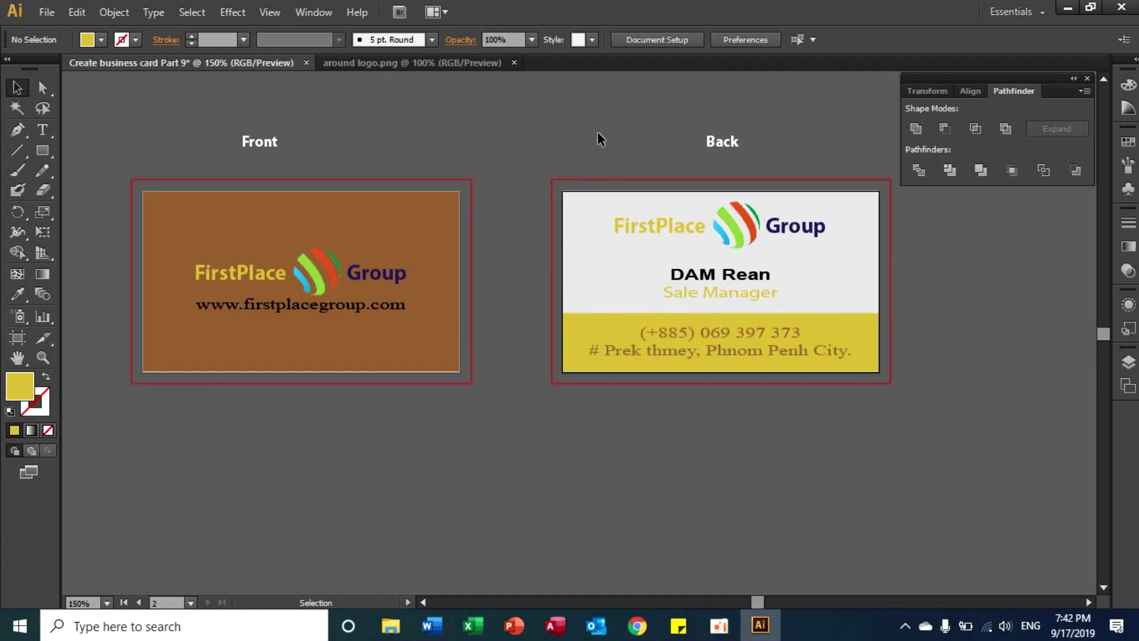
left_click(40, 90)
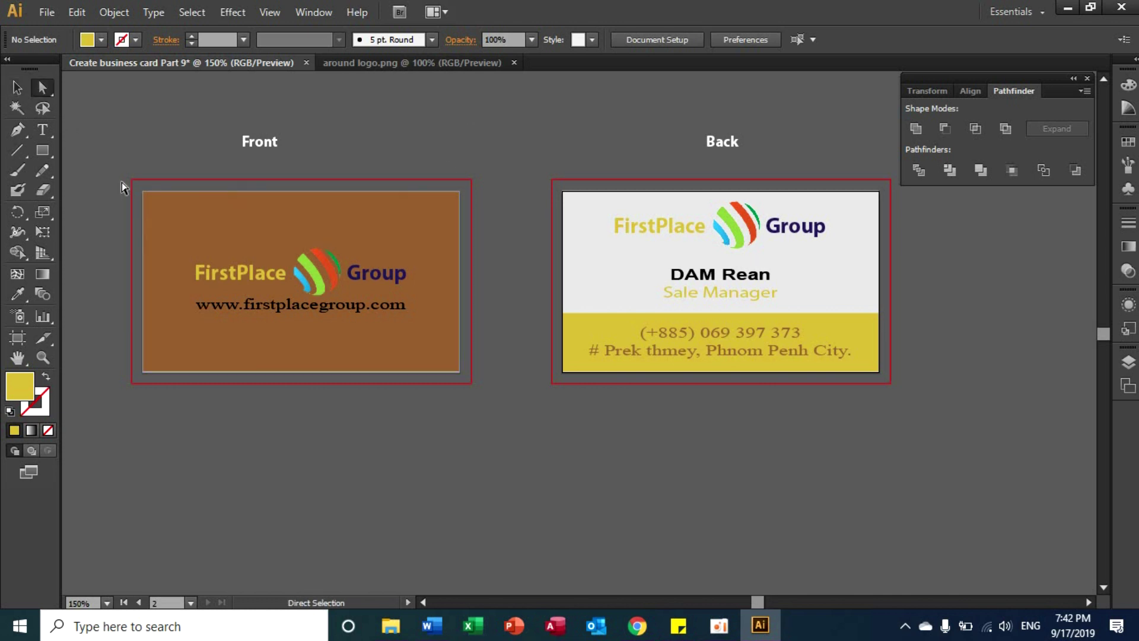
left_click_drag(115, 174, 487, 439)
right_click(332, 287)
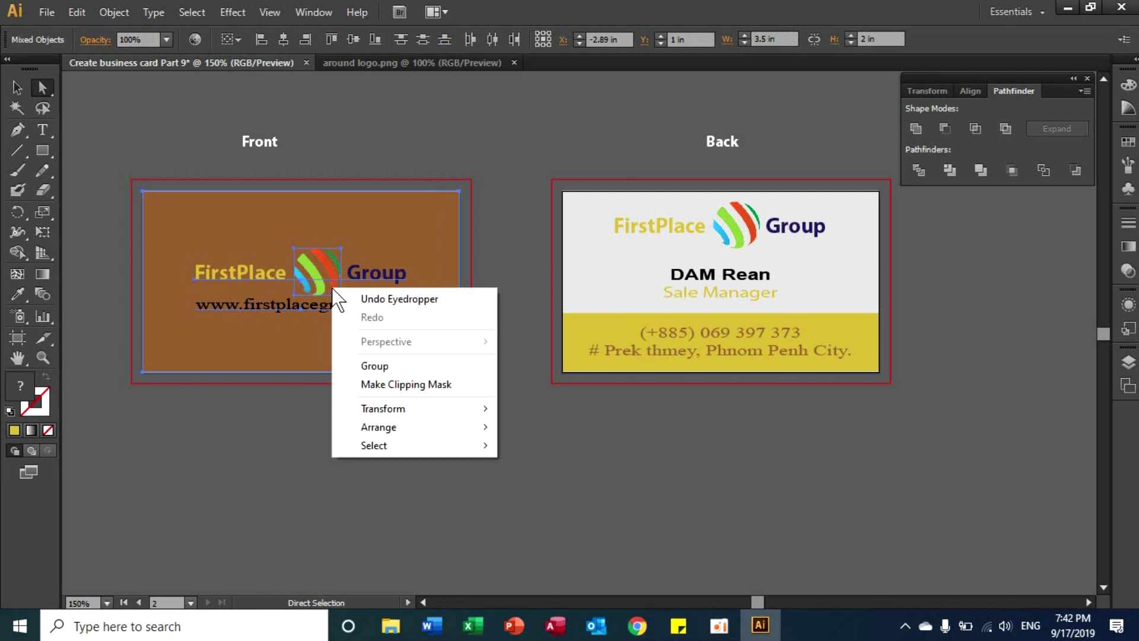
left_click(379, 366)
left_click(507, 272)
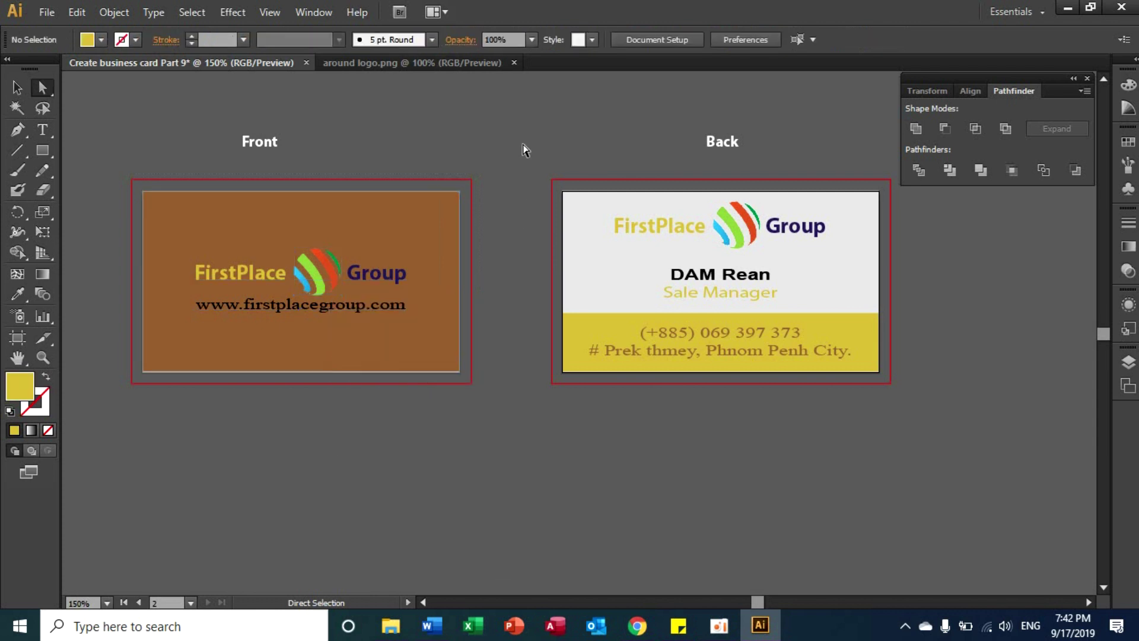
Group the back card's objects, then select and group its yellow bottom band.
left_click_drag(894, 437, 899, 434)
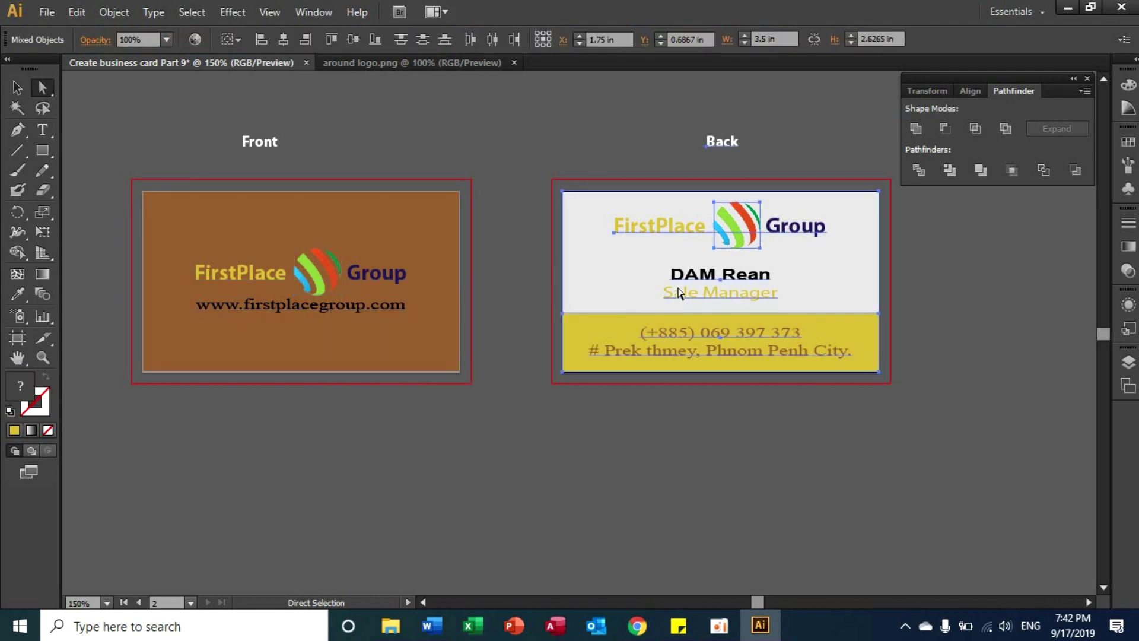
right_click(675, 283)
left_click(727, 362)
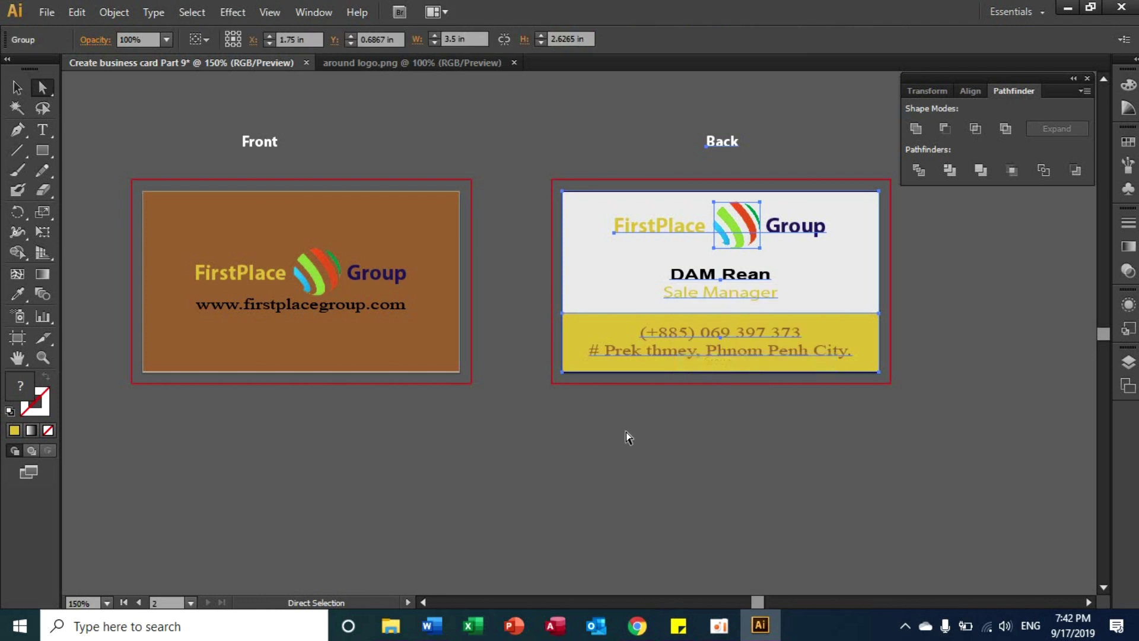
left_click(625, 432)
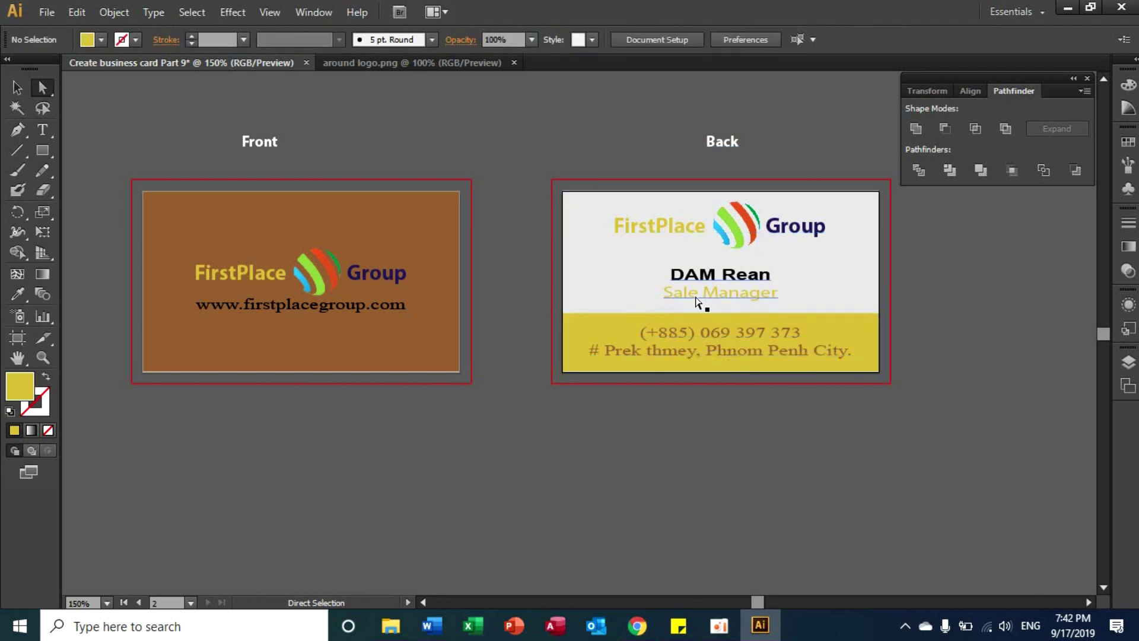
left_click(601, 339)
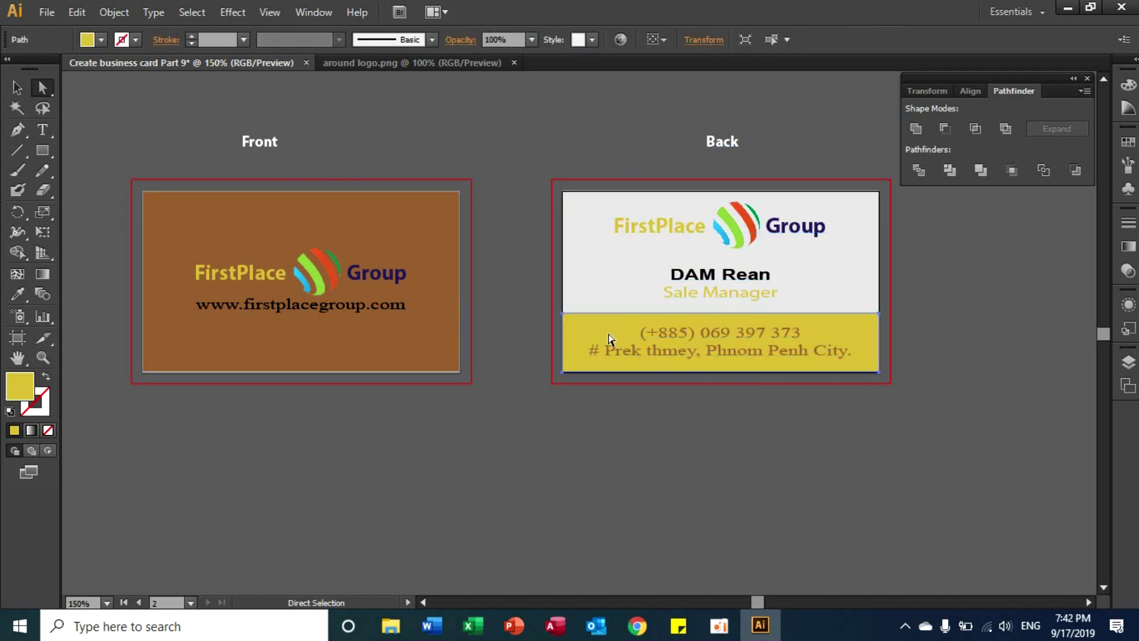
right_click(598, 338)
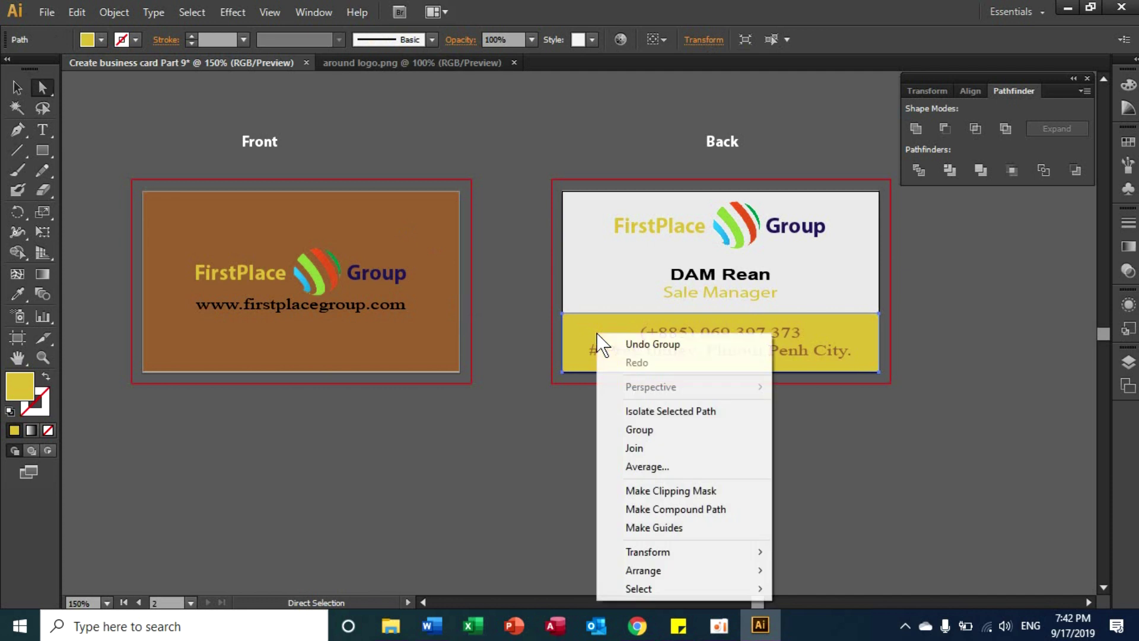
left_click(643, 431)
left_click(910, 467)
Eyedropper the front card's brown onto the back card's bottom band.
left_click(642, 336)
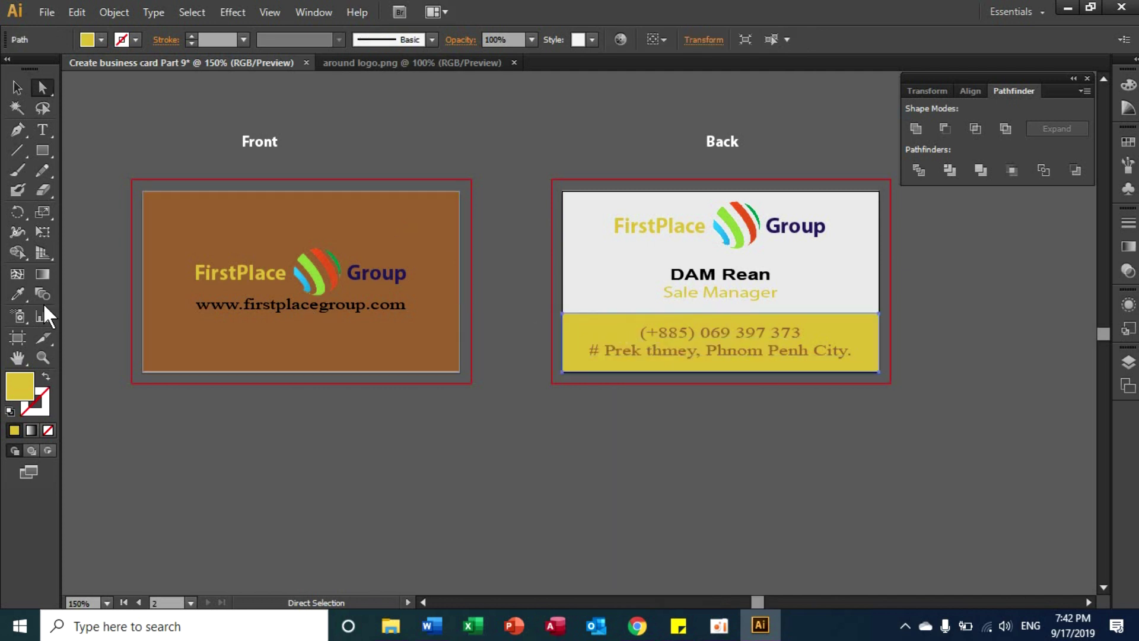
left_click(16, 288)
left_click(275, 209)
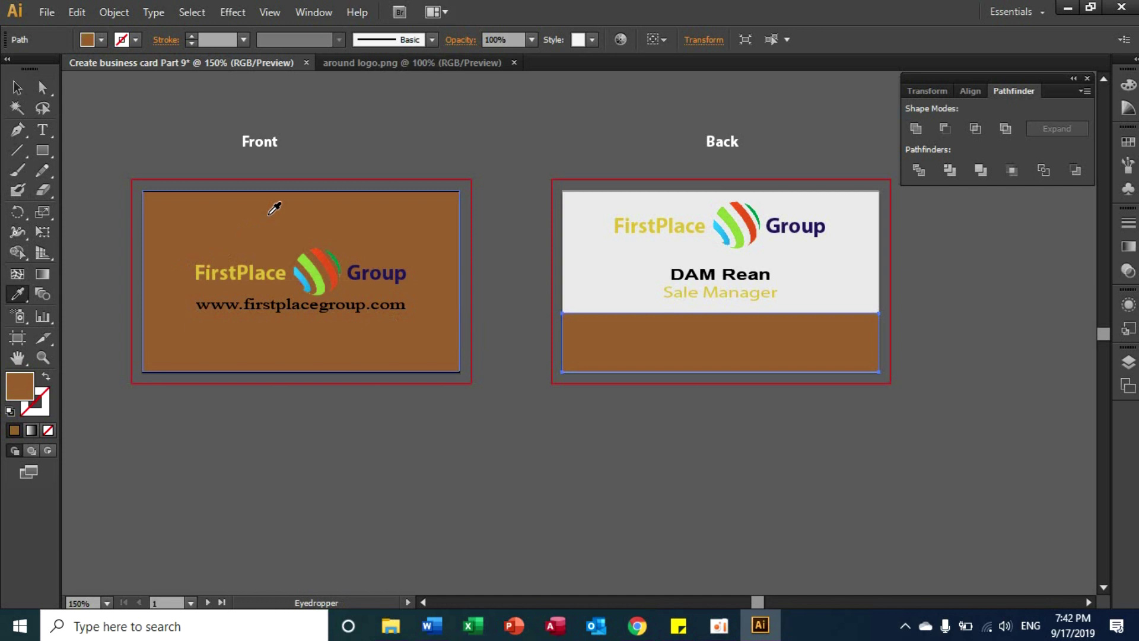
left_click(14, 88)
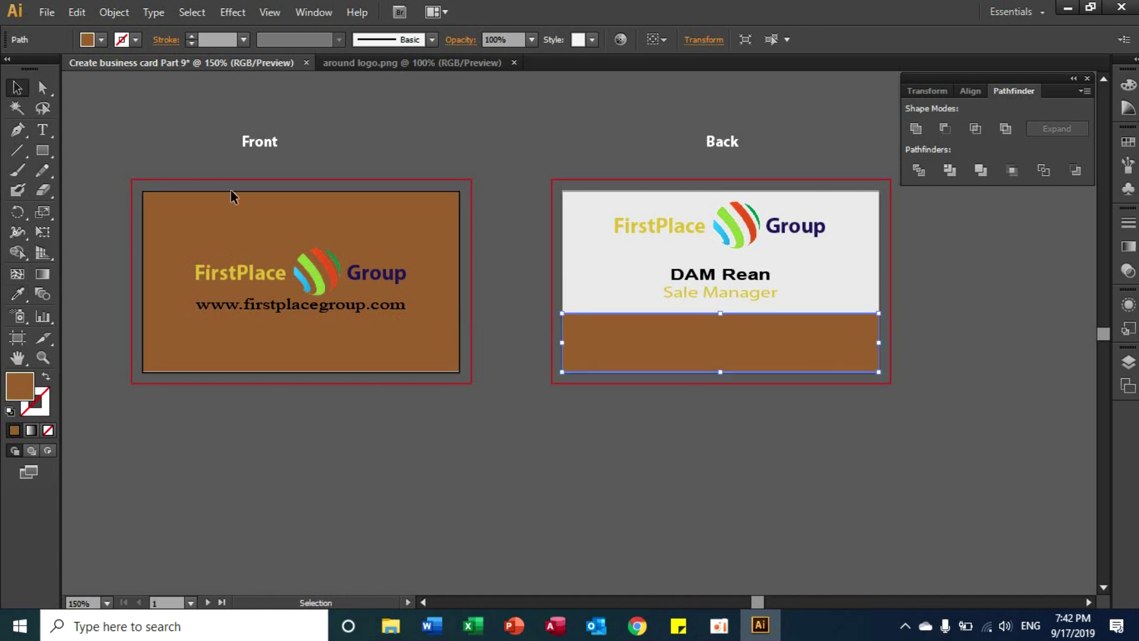
Ungroup the back card and select its phone and address text for recolouring.
left_click(714, 339)
right_click(707, 347)
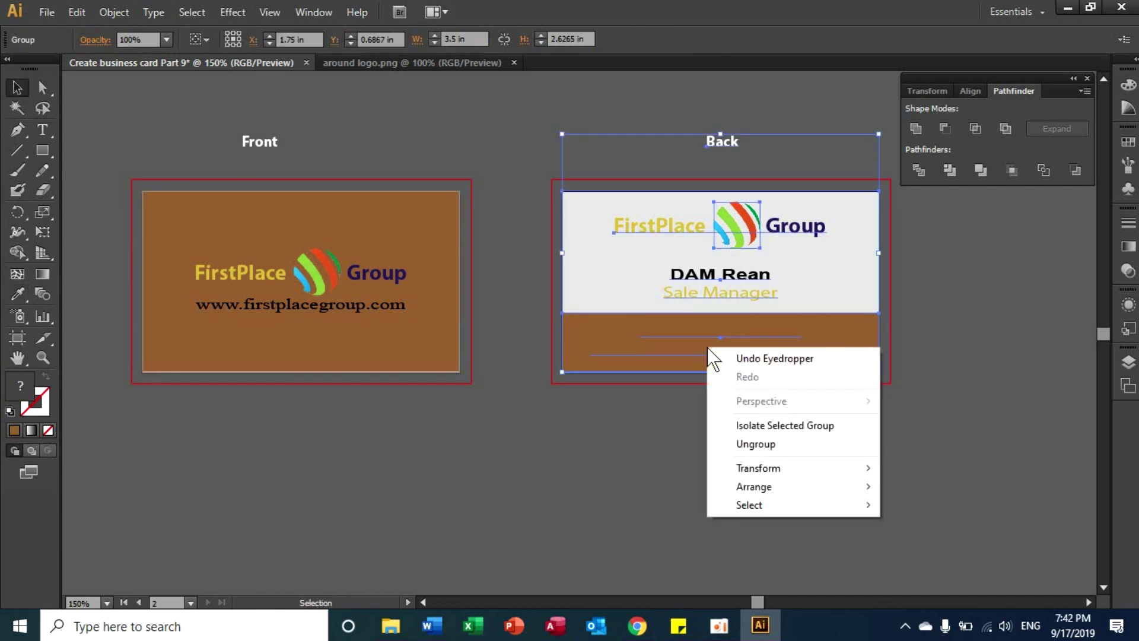
left_click(770, 446)
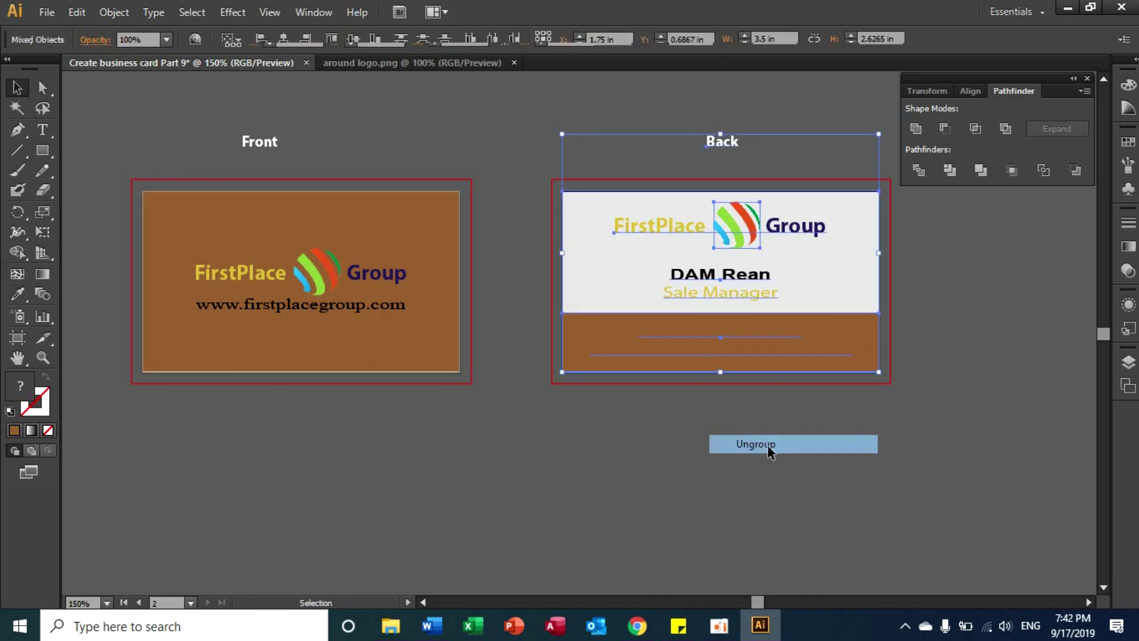
left_click(730, 339)
left_click(21, 289)
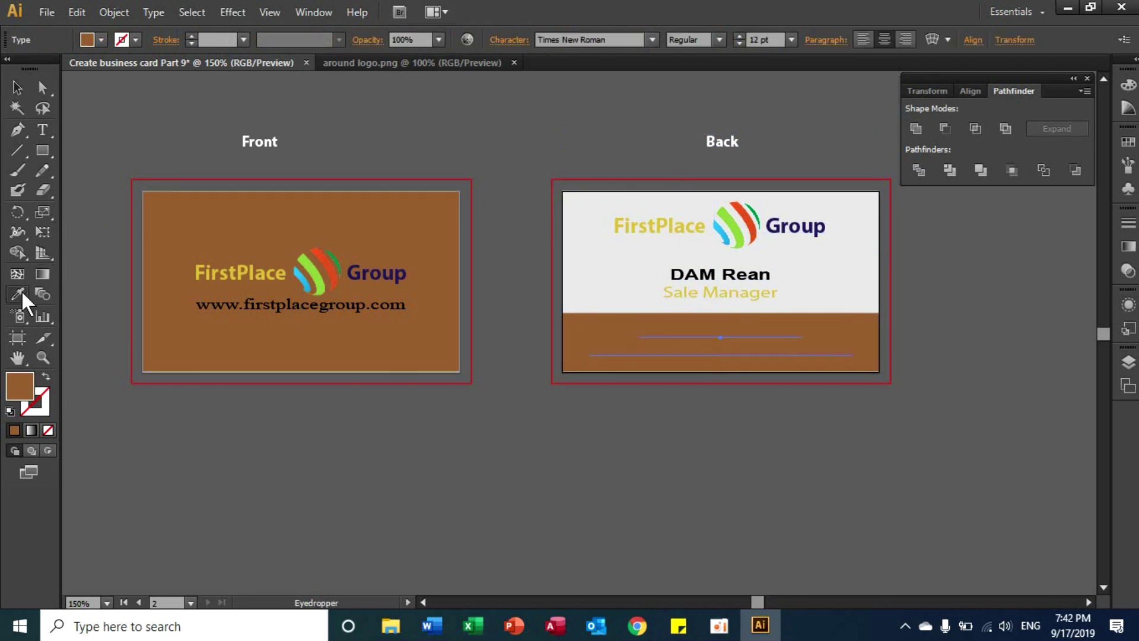
Eyedropper the yellow text colour onto the phone and address lines.
left_click(200, 270)
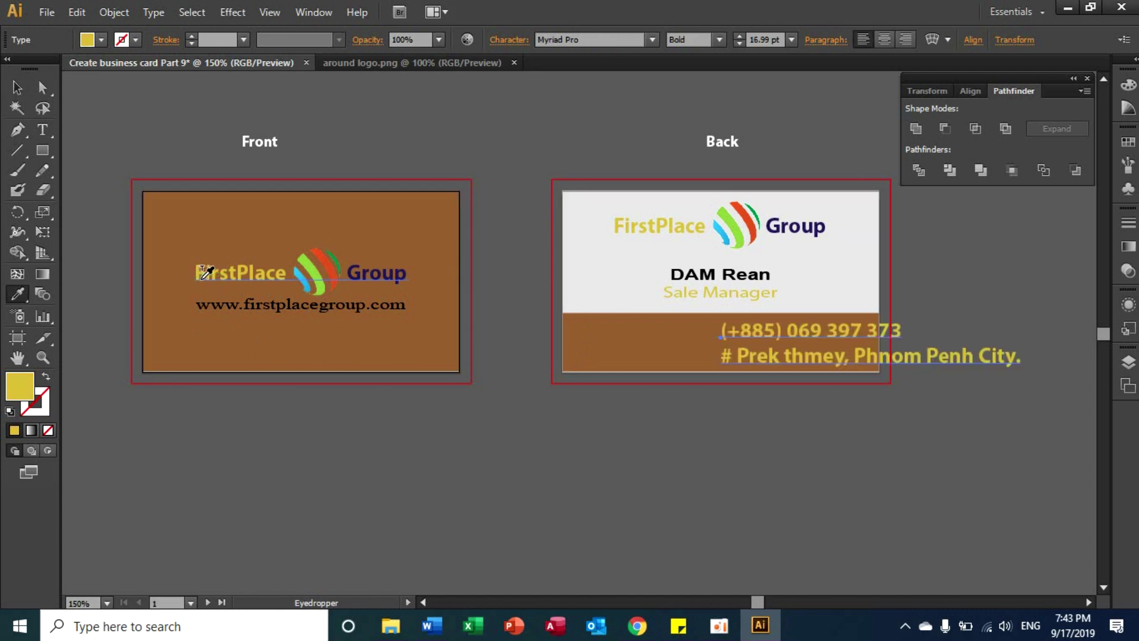
left_click(224, 266)
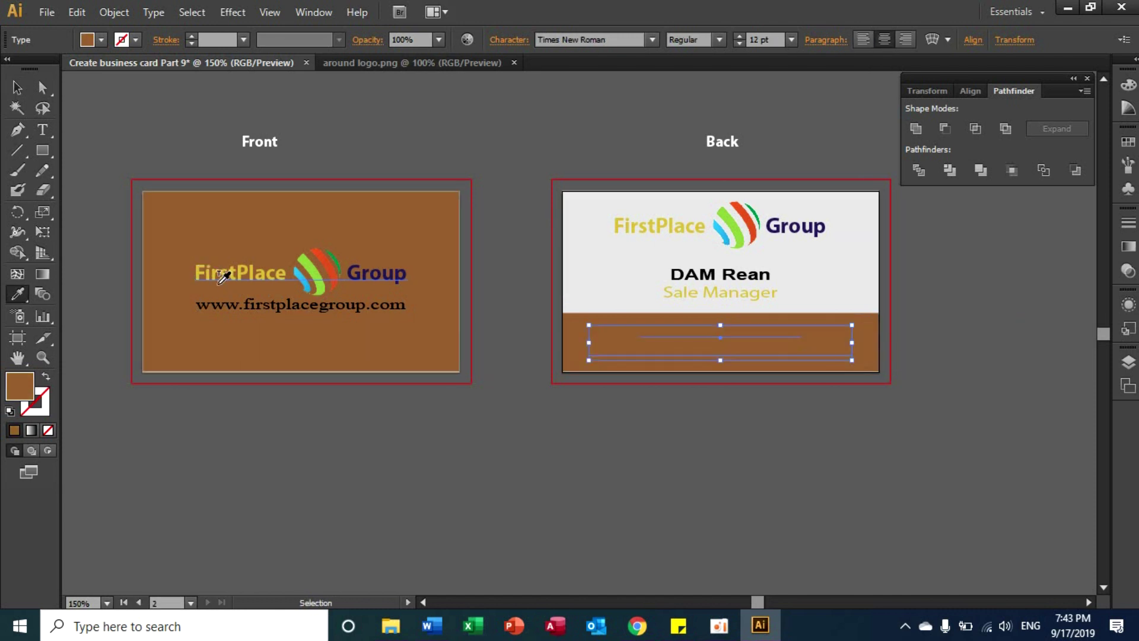
left_click(711, 292)
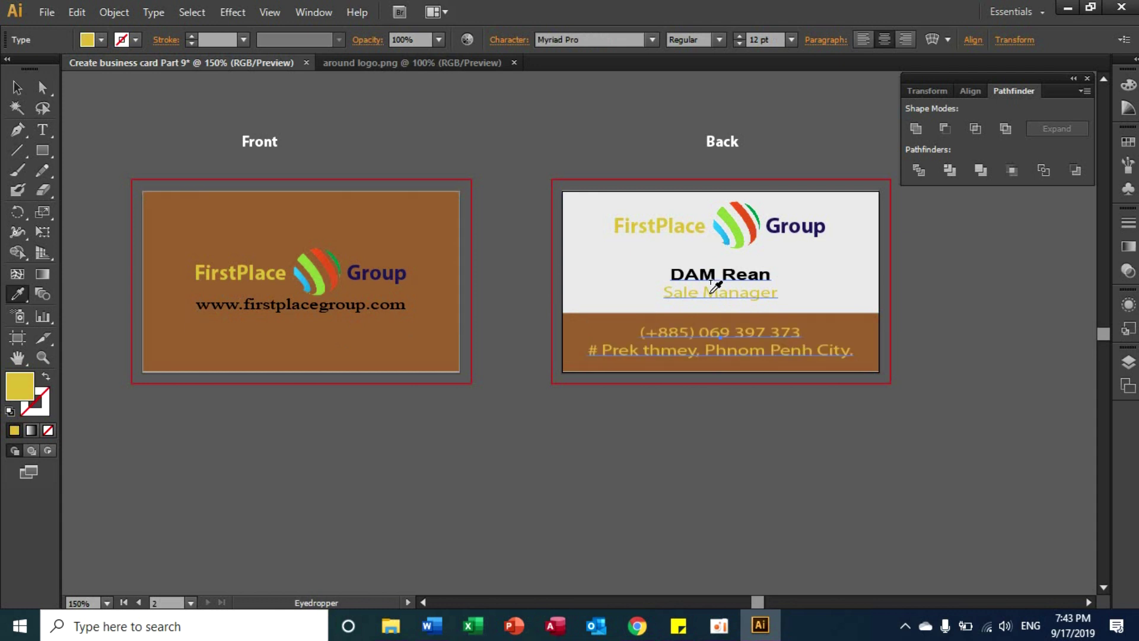
left_click(16, 86)
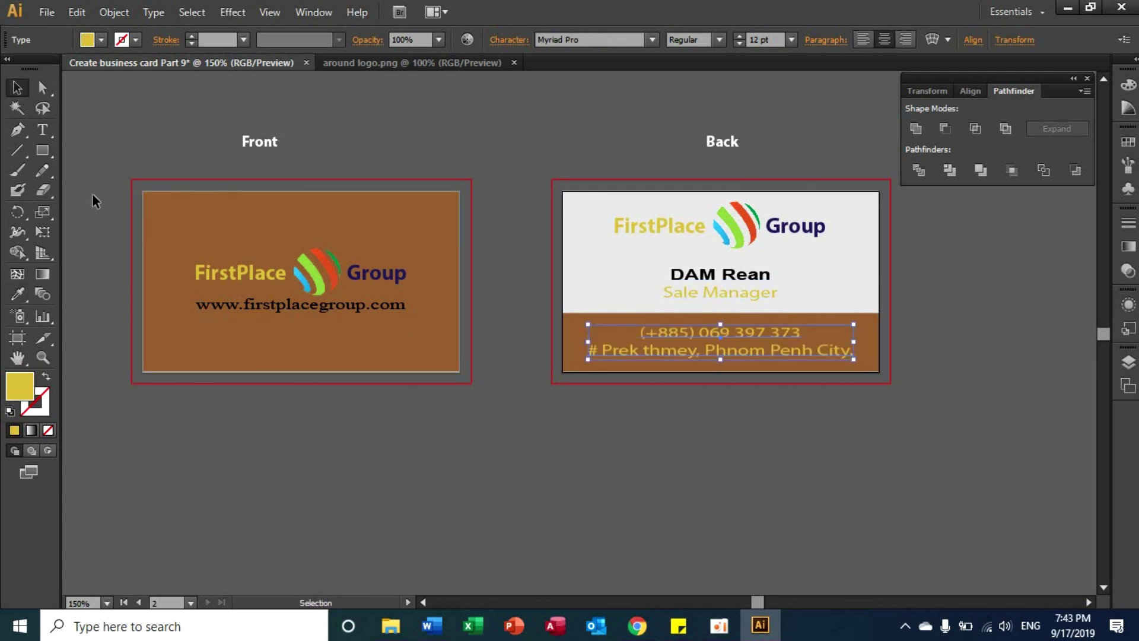
Set all the phone and address text in Times New Roman.
left_click(41, 131)
left_click_drag(670, 333, 639, 334)
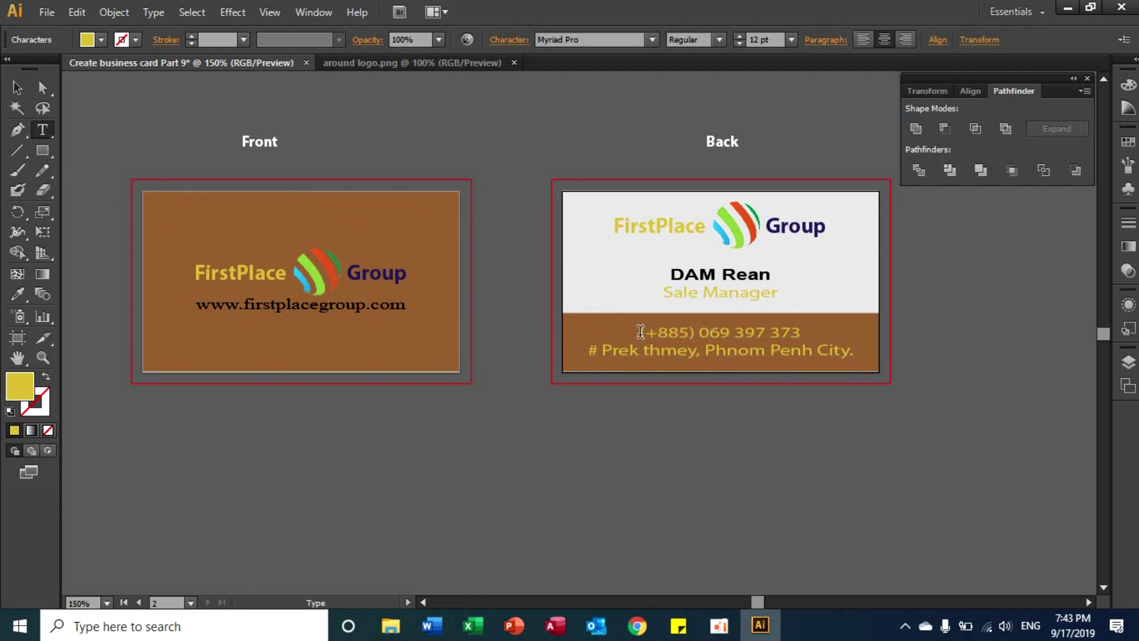
key("ctrl+a")
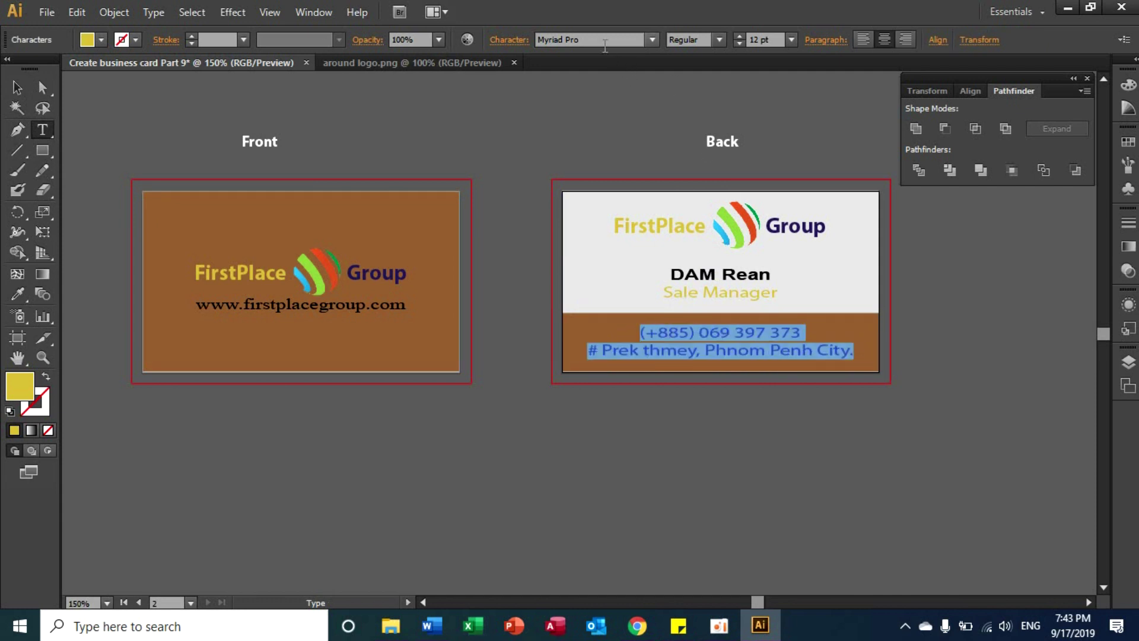
left_click(604, 41)
type("Times New Roman")
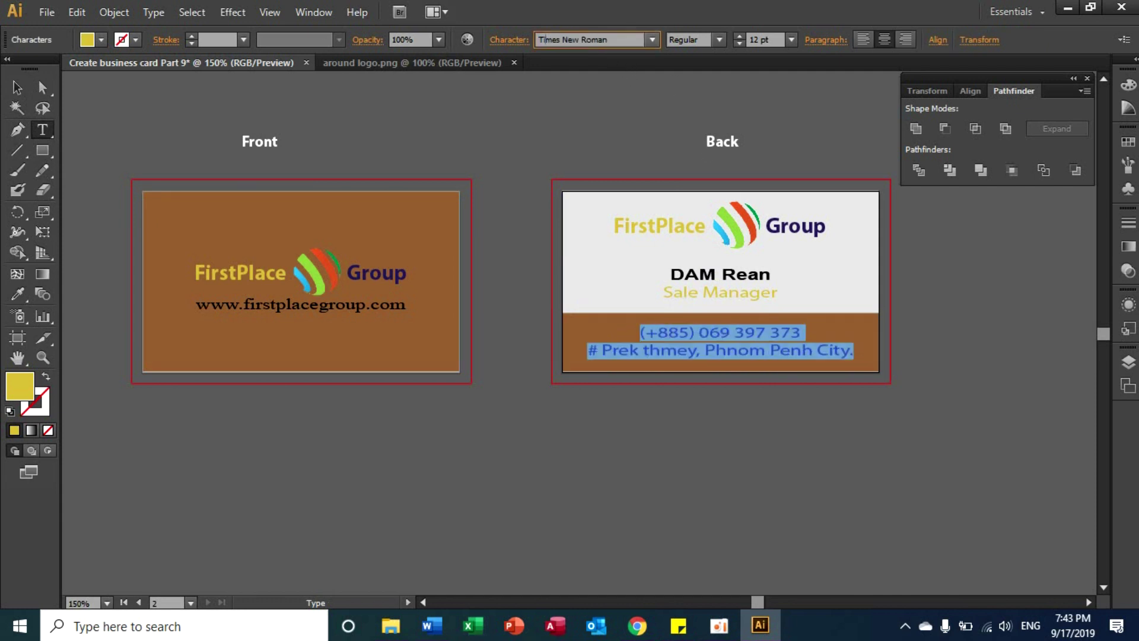
key("Return")
left_click(16, 87)
left_click(660, 452)
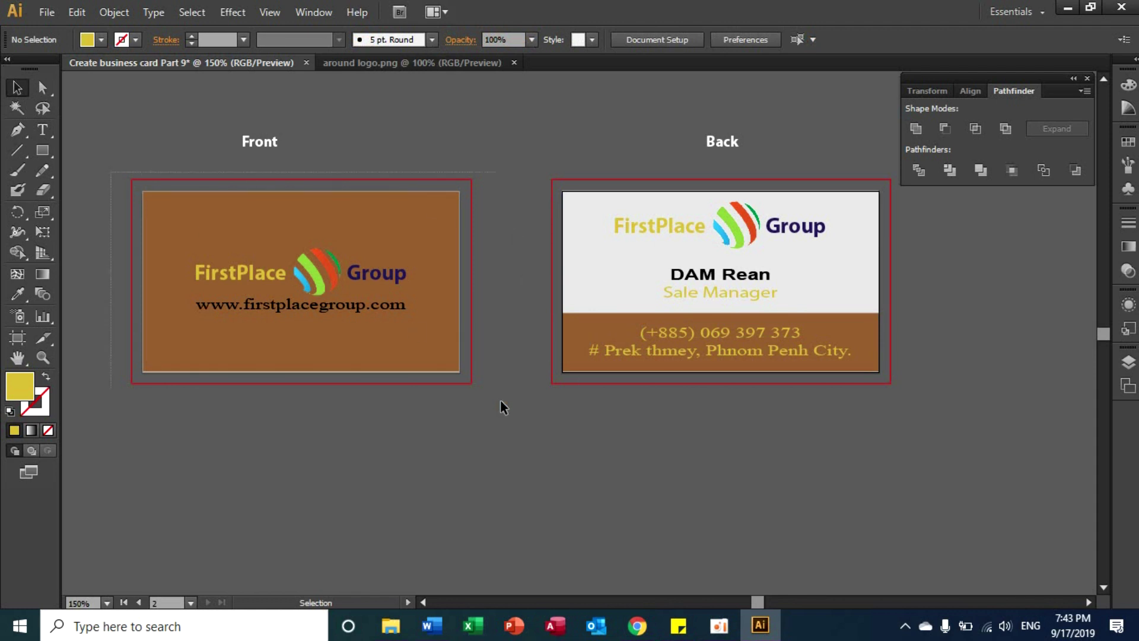
Ungroup and regroup the front card's objects into a single group.
left_click(332, 294)
right_click(326, 290)
left_click(382, 386)
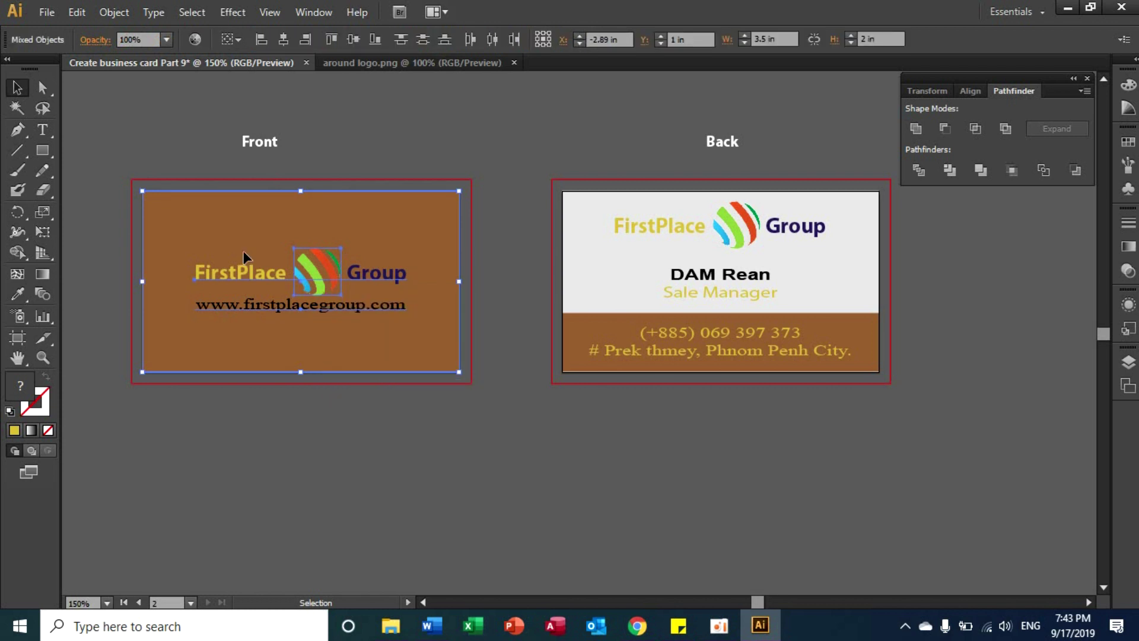
right_click(330, 328)
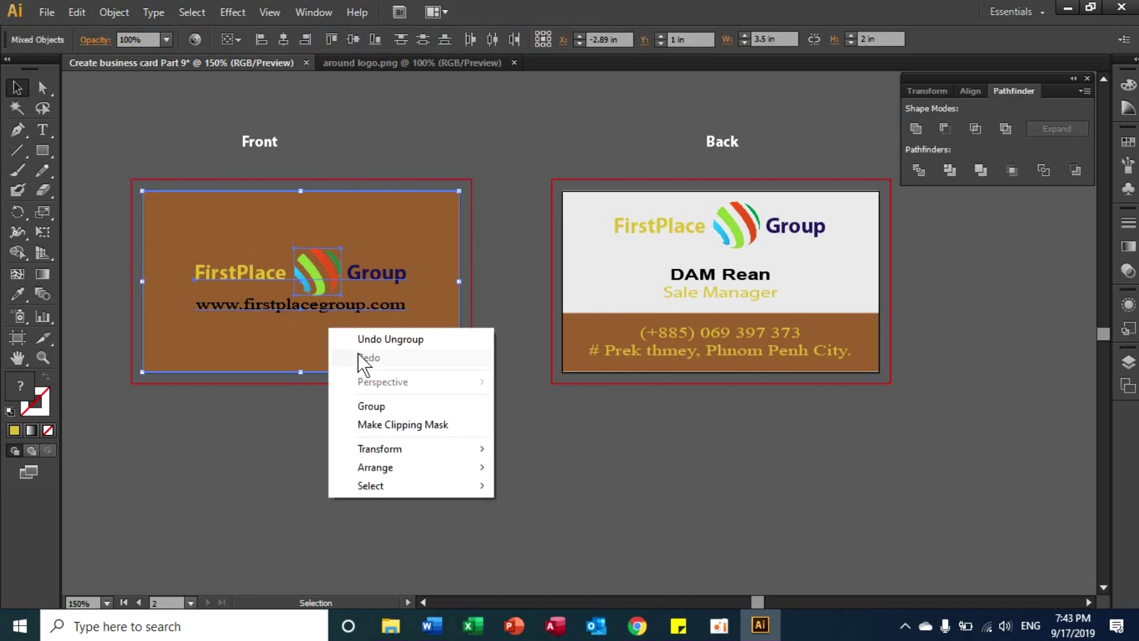
left_click(363, 404)
left_click(516, 170)
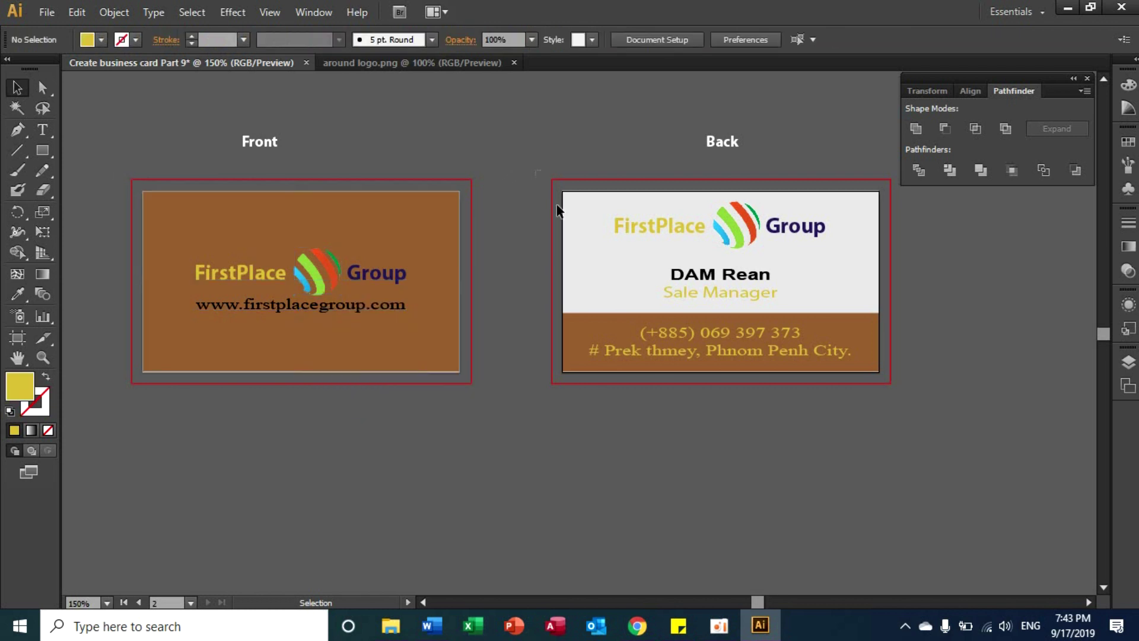
Marquee all the Back card's items and group them together.
left_click_drag(858, 385, 884, 389)
right_click(763, 312)
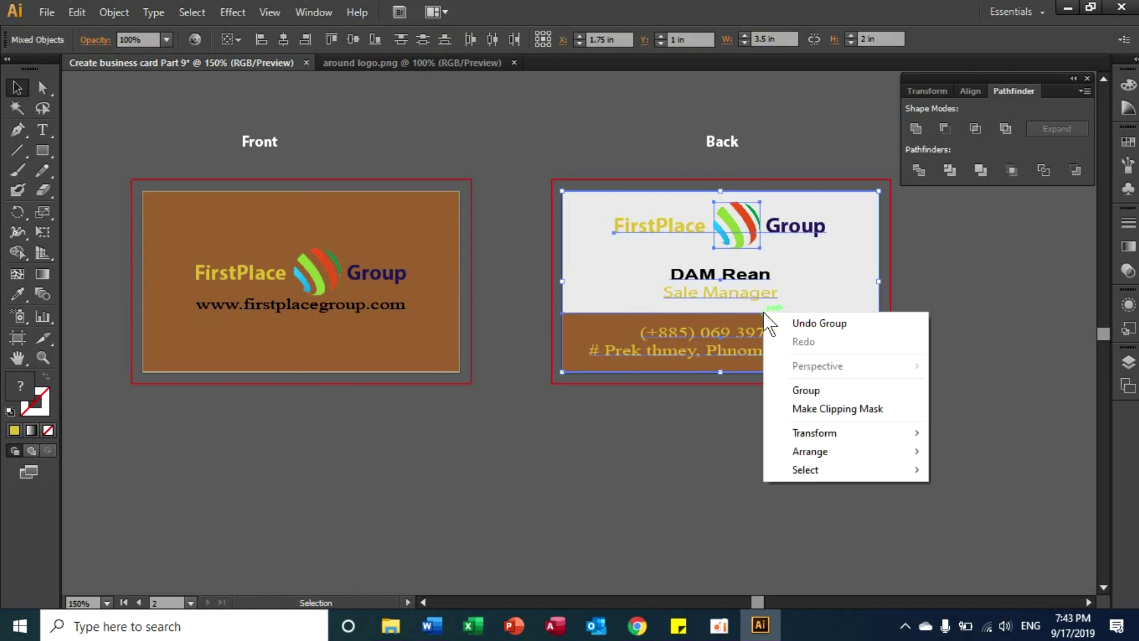
left_click(804, 387)
left_click(852, 454)
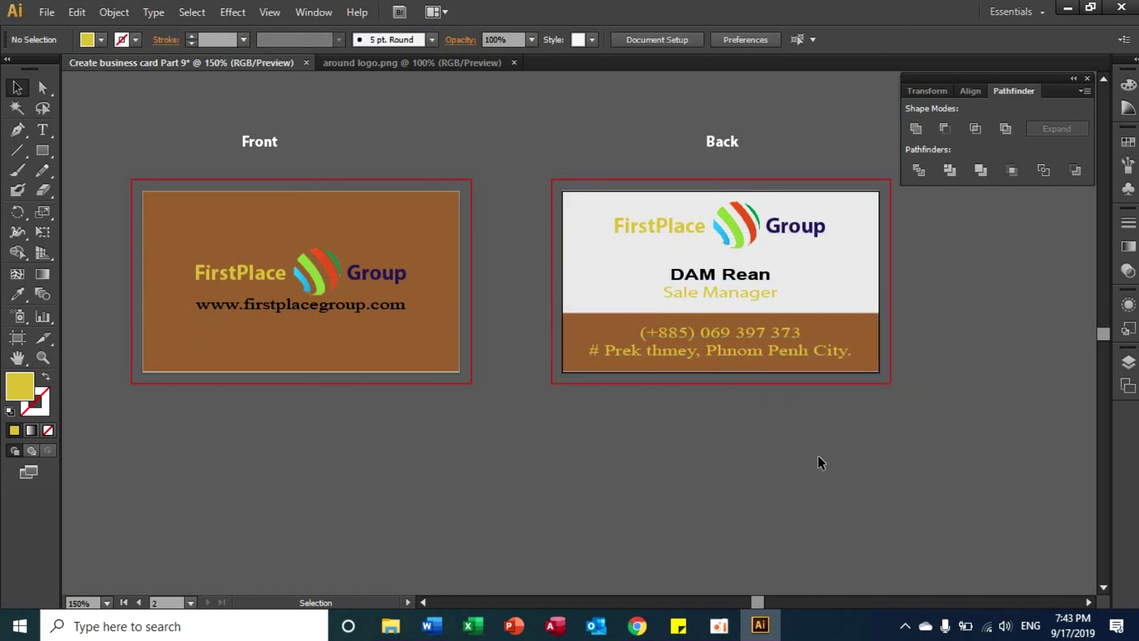
left_click(374, 61)
left_click(247, 61)
left_click(47, 12)
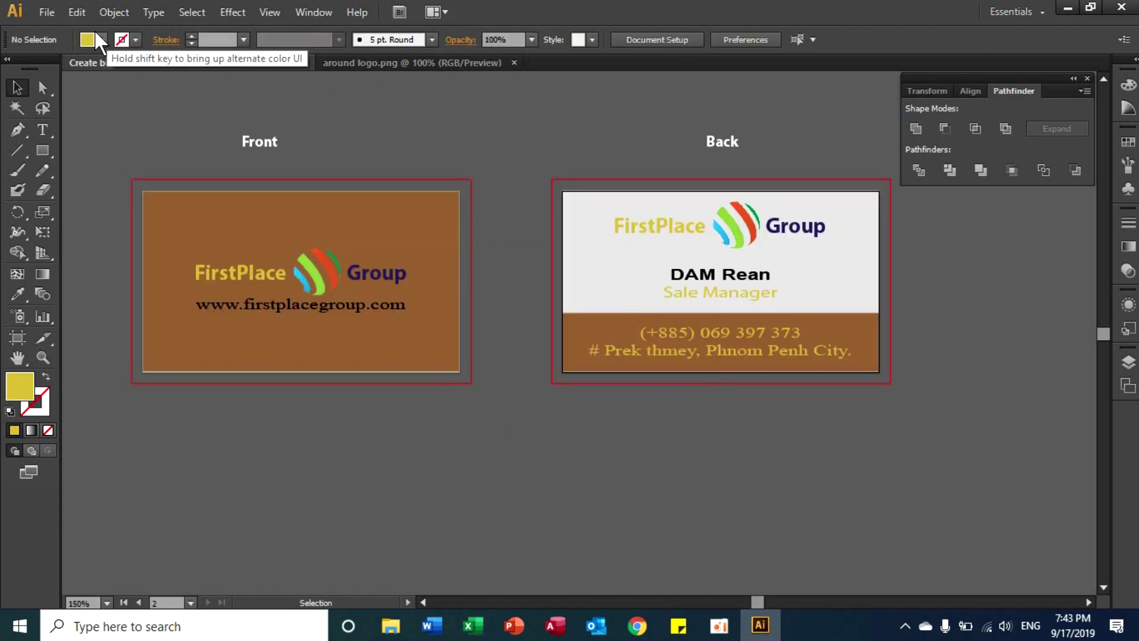
Open Thumbnail part 9.ai from D: > Make Money on Youtube > Video illustrator > Lesson illustrator CS6.
left_click(77, 68)
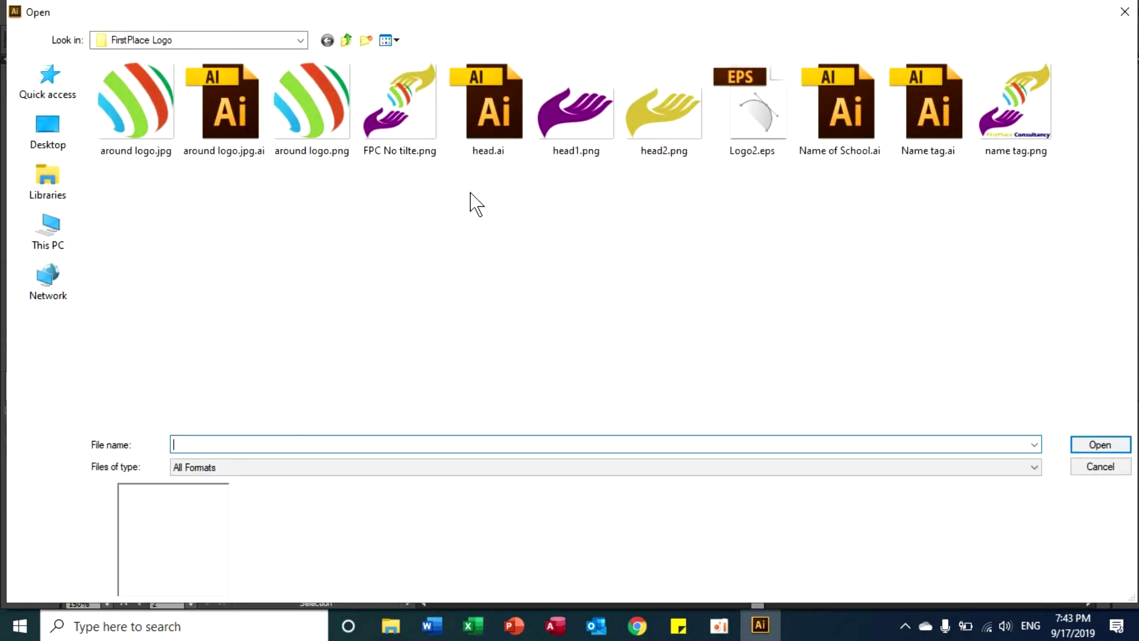
left_click(47, 234)
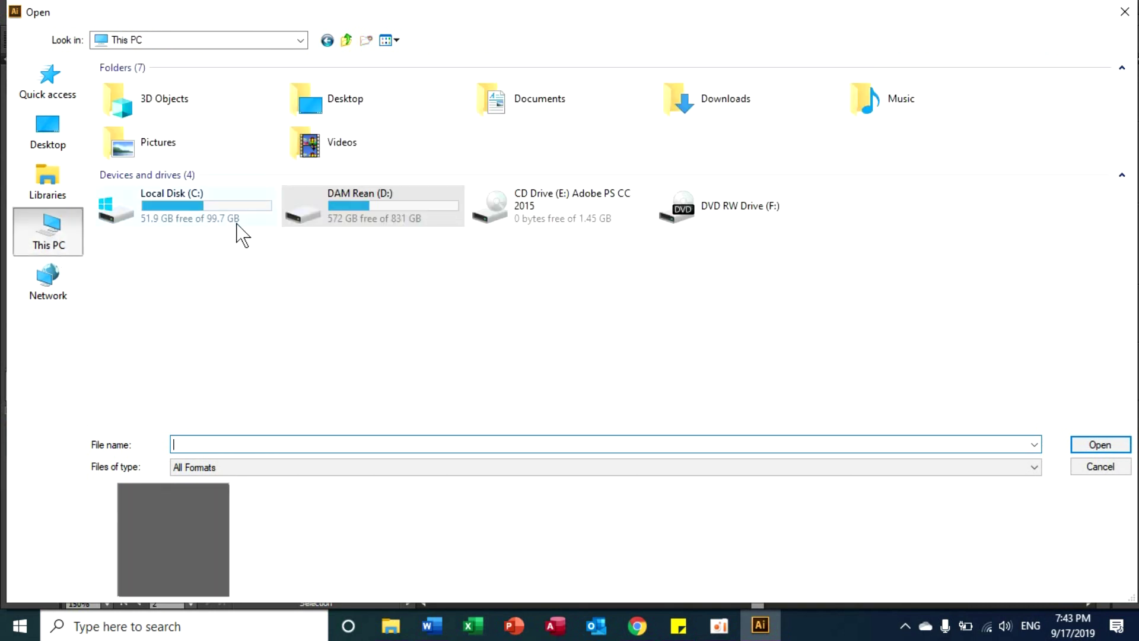
double_click(380, 211)
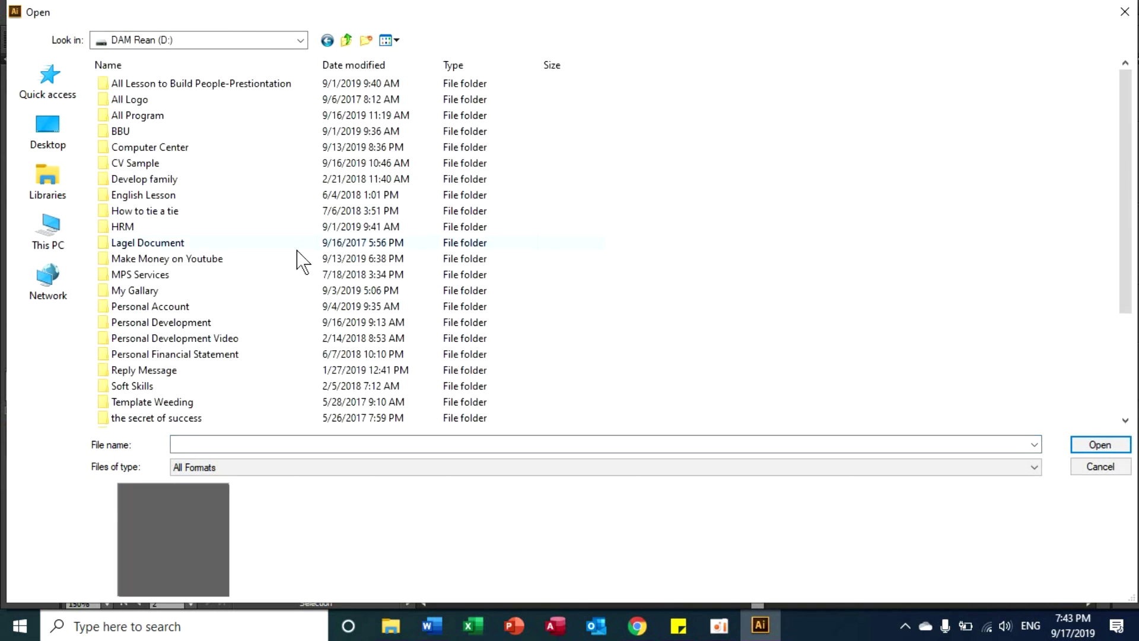
double_click(190, 259)
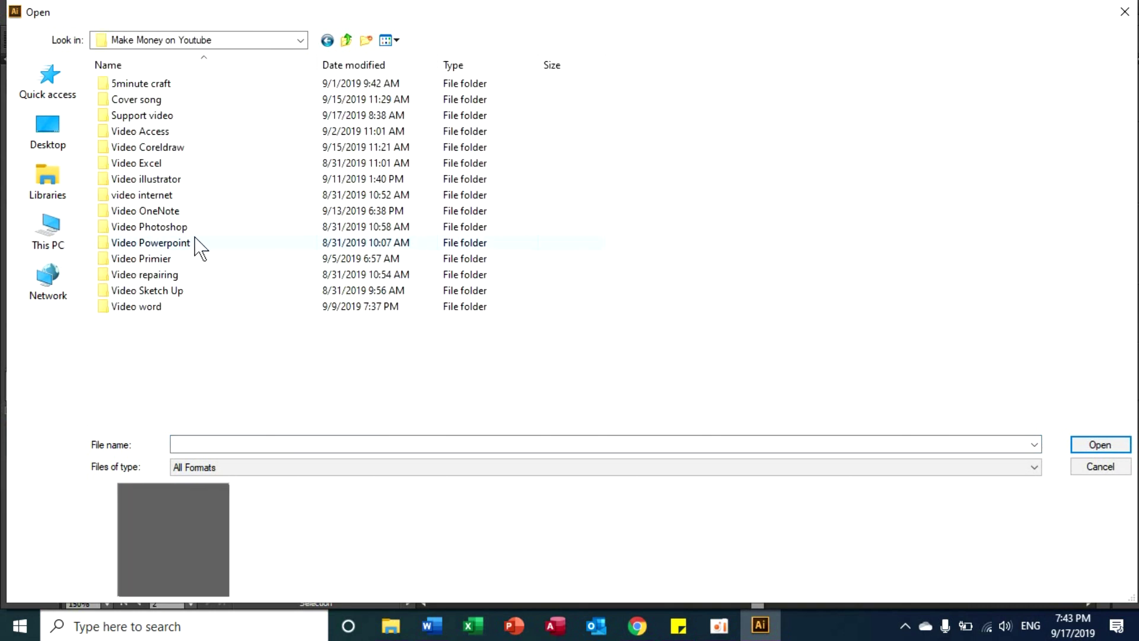
double_click(163, 178)
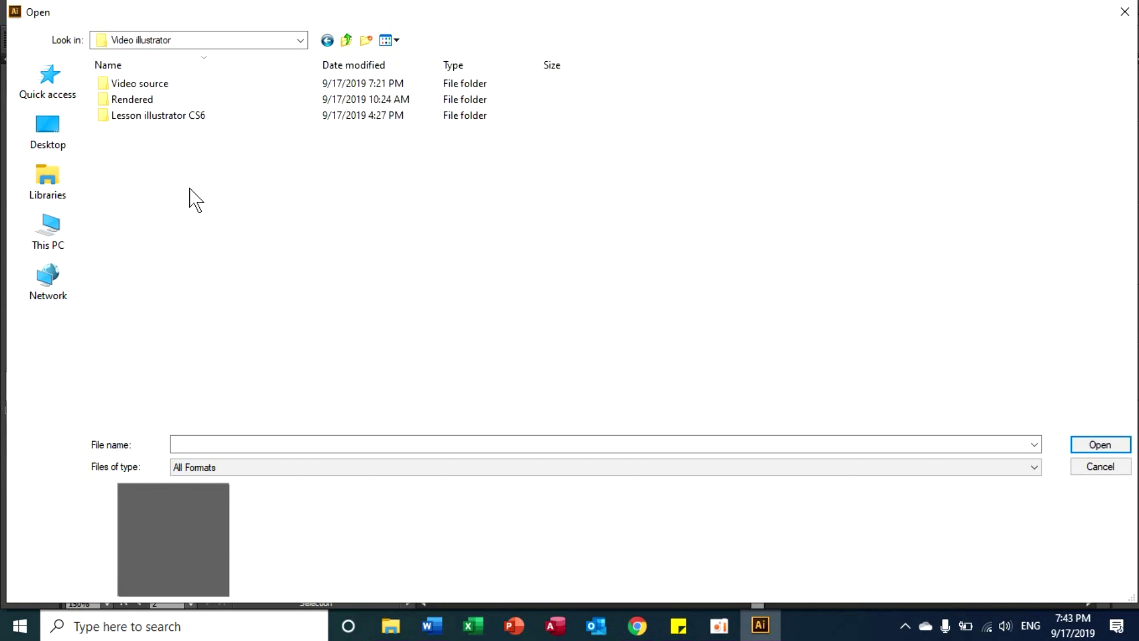
double_click(149, 116)
left_click(167, 307)
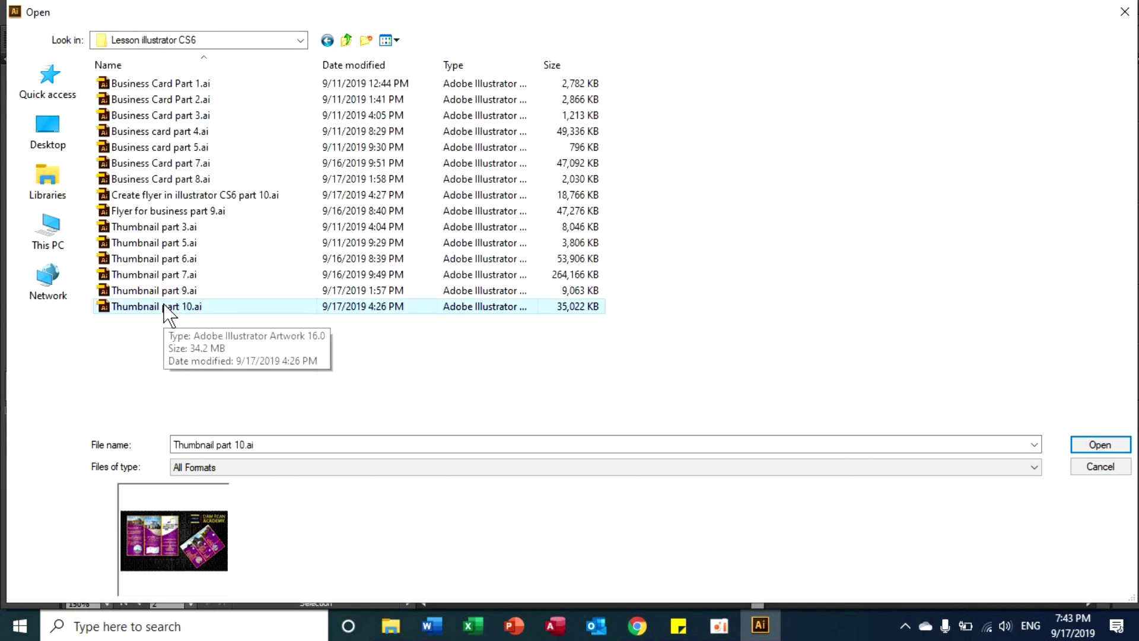
left_click(163, 296)
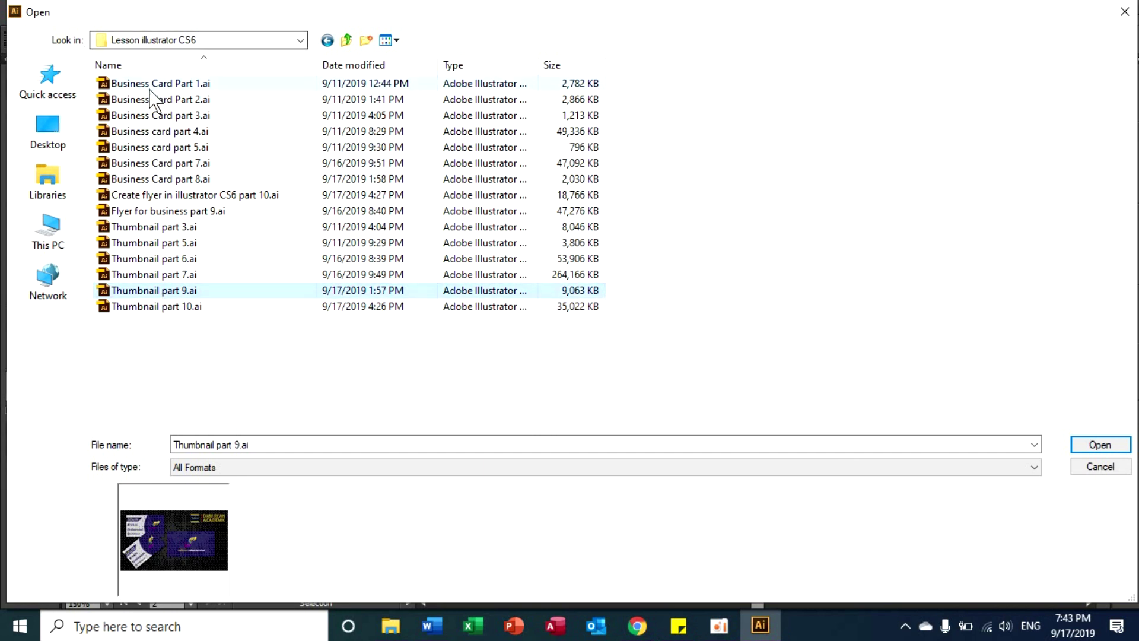
left_click(1089, 446)
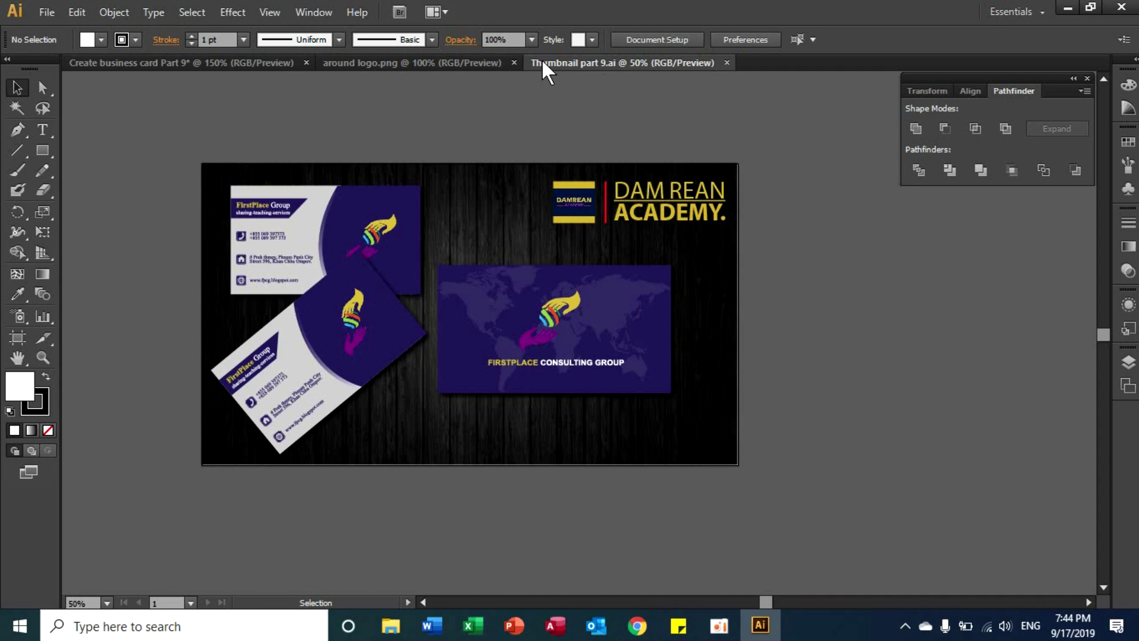
Save the mockup as B-Thumbnail part 9.ai in Illustrator CS6 format.
left_click(51, 13)
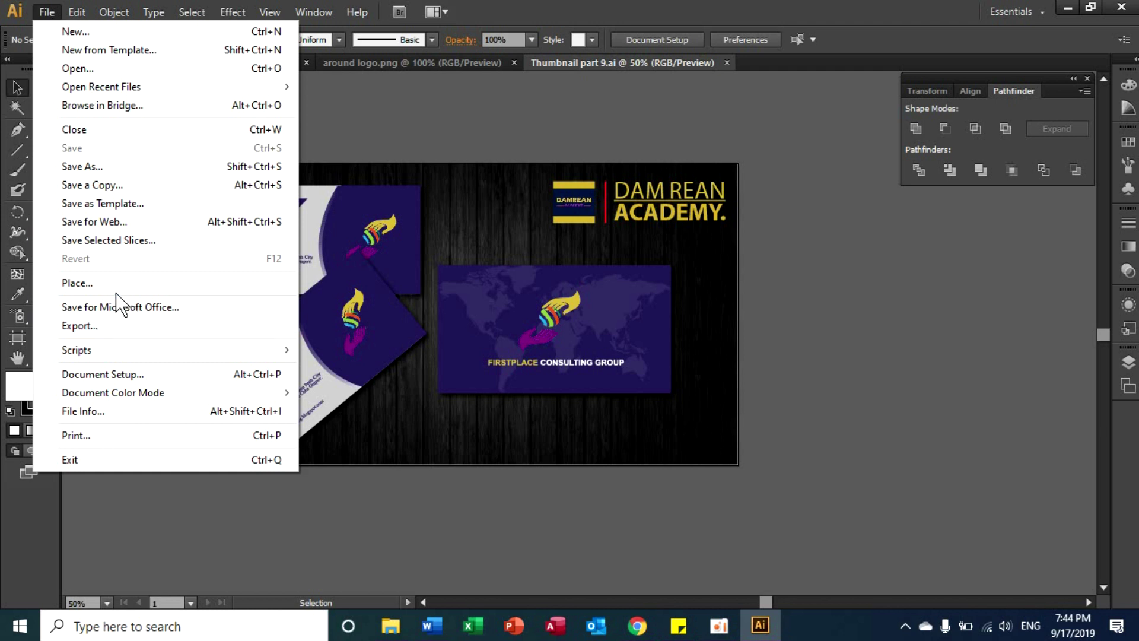
left_click(100, 170)
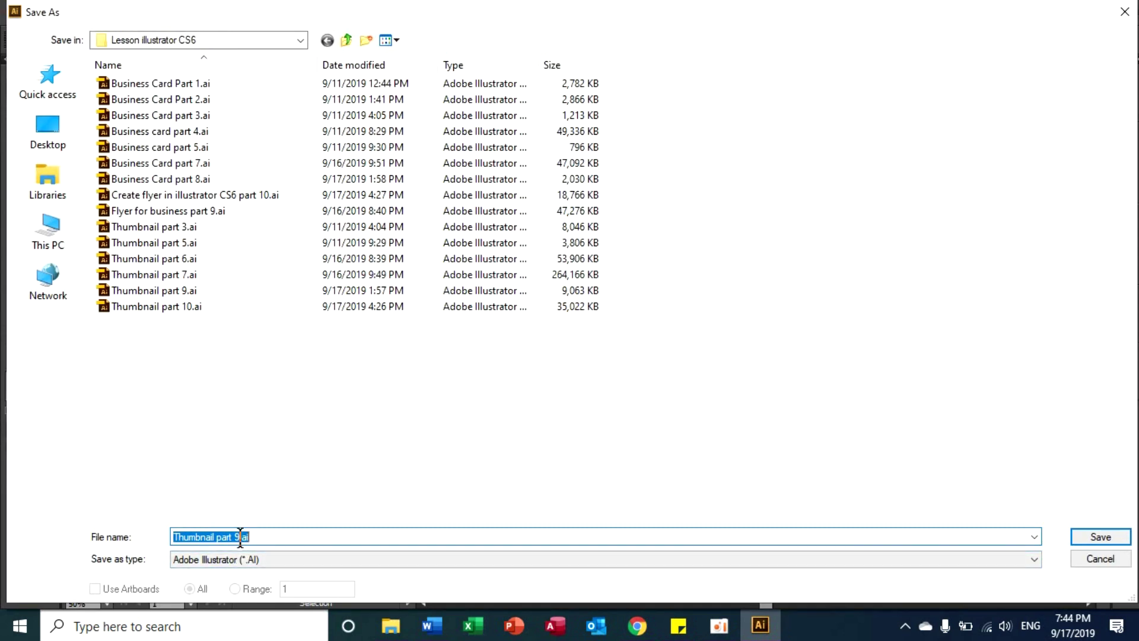
left_click(240, 536)
type("B-")
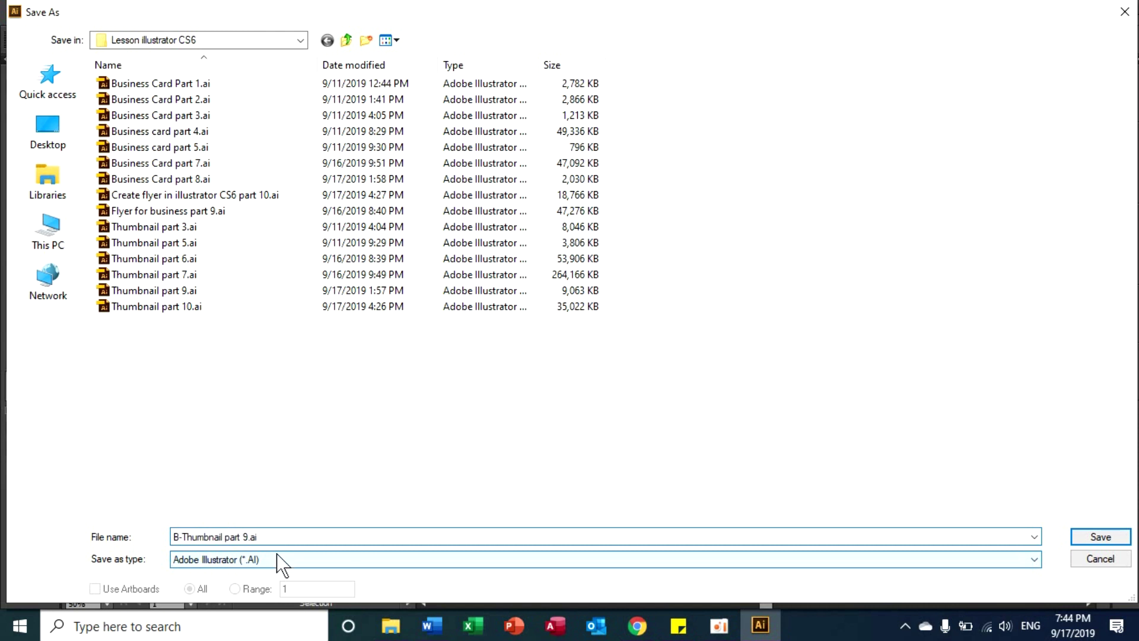
left_click(1120, 538)
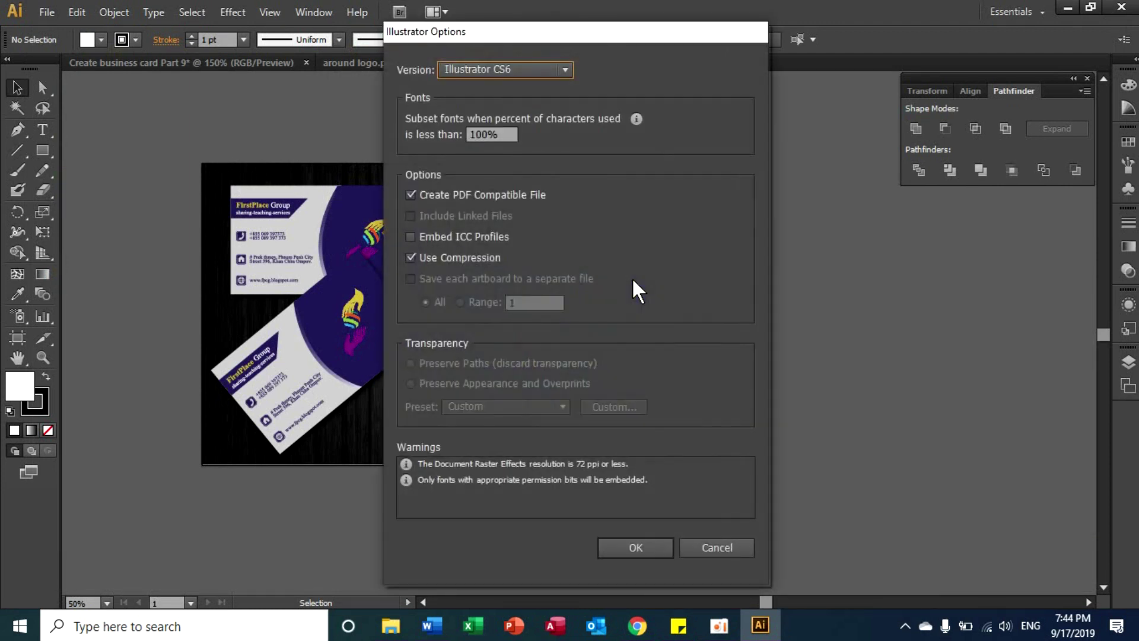
left_click(643, 545)
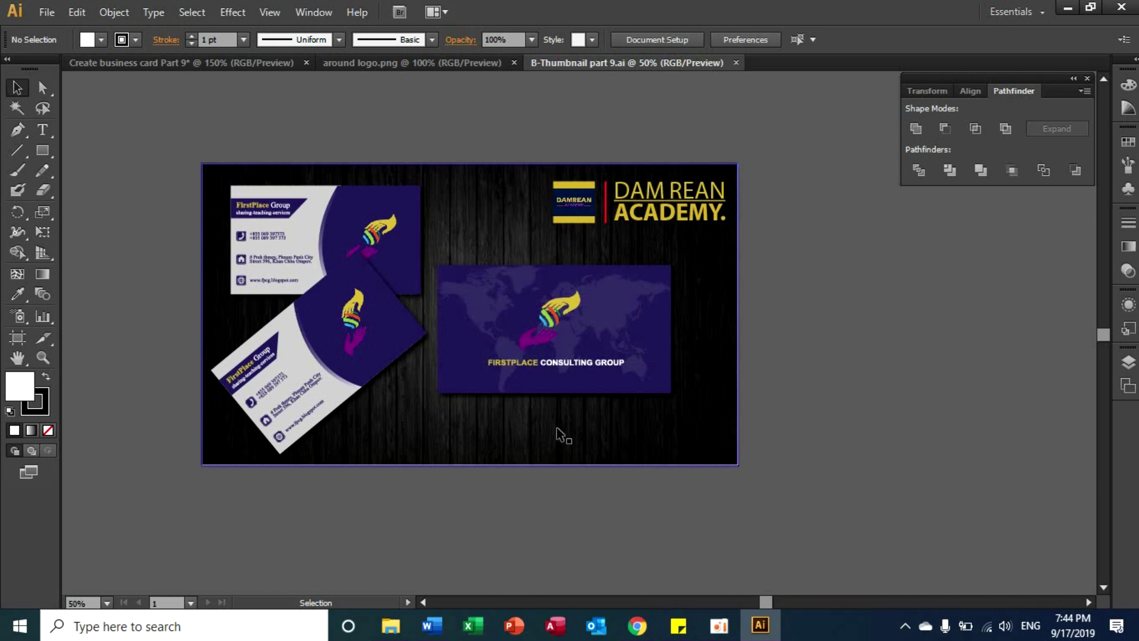
Hide the dark wood background and remove the old business cards, leaving only the logo.
left_click(556, 428)
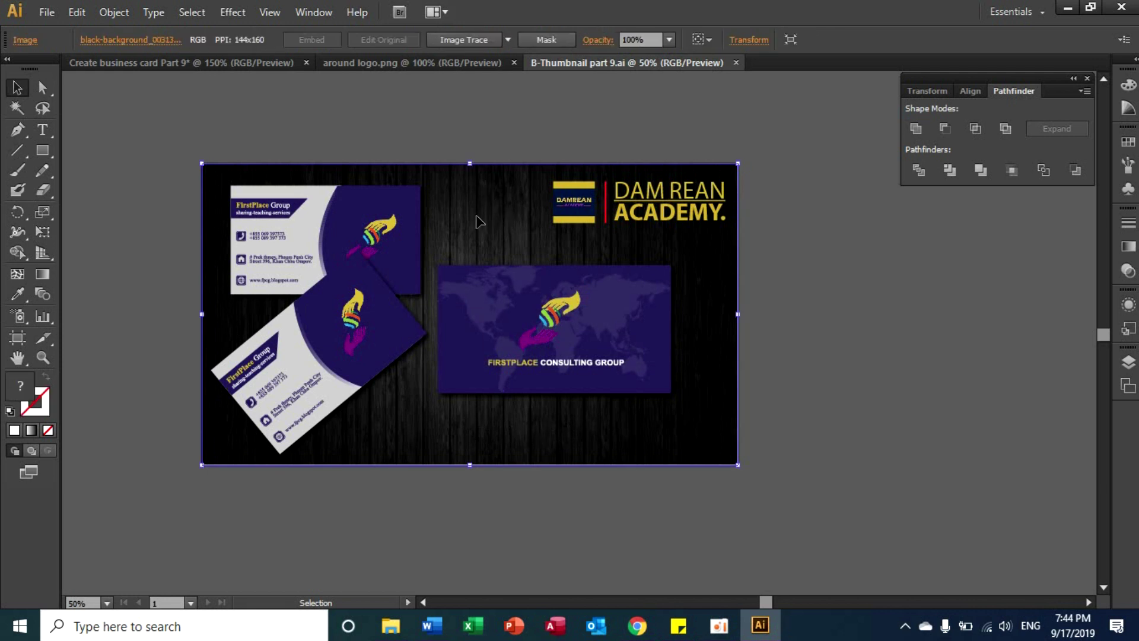
left_click(113, 12)
mouse_move(178, 148)
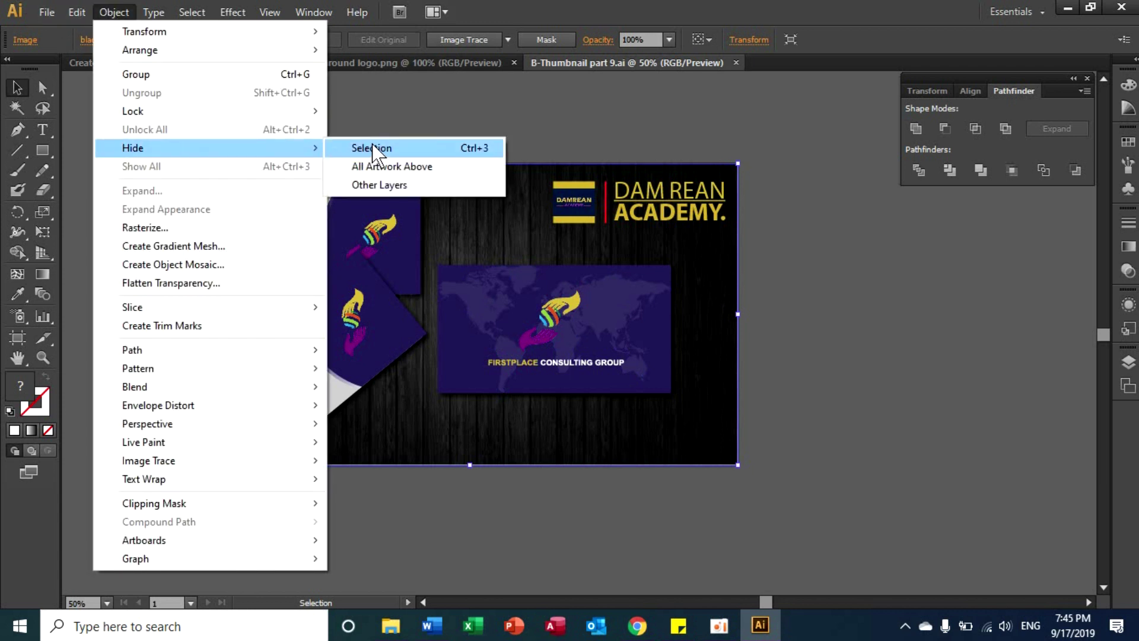
left_click(411, 149)
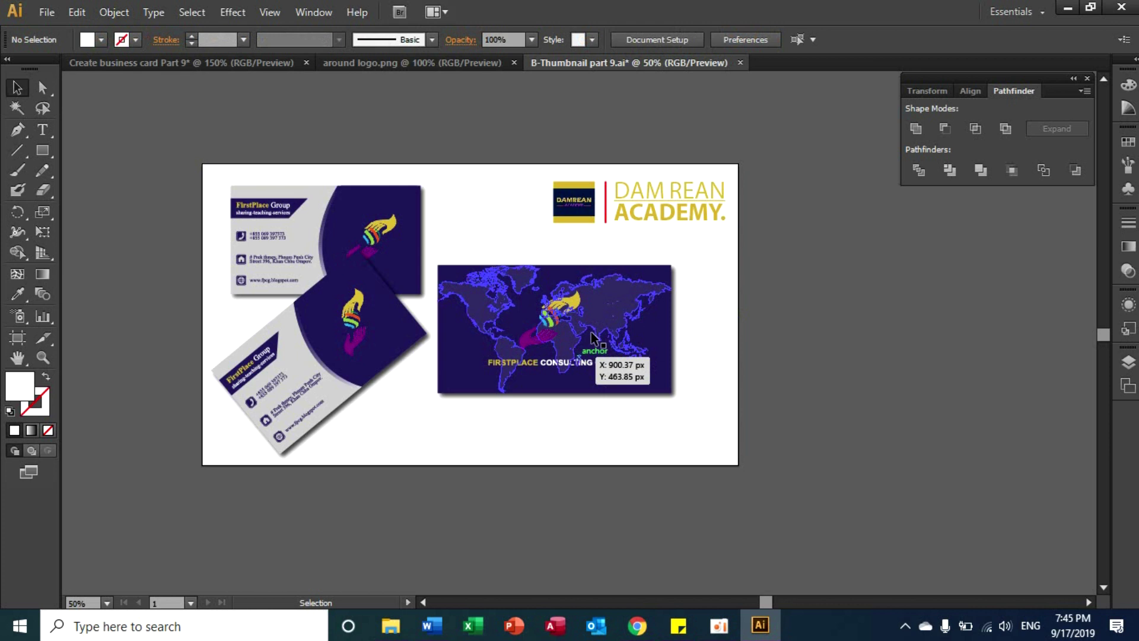
left_click_drag(158, 144, 501, 435)
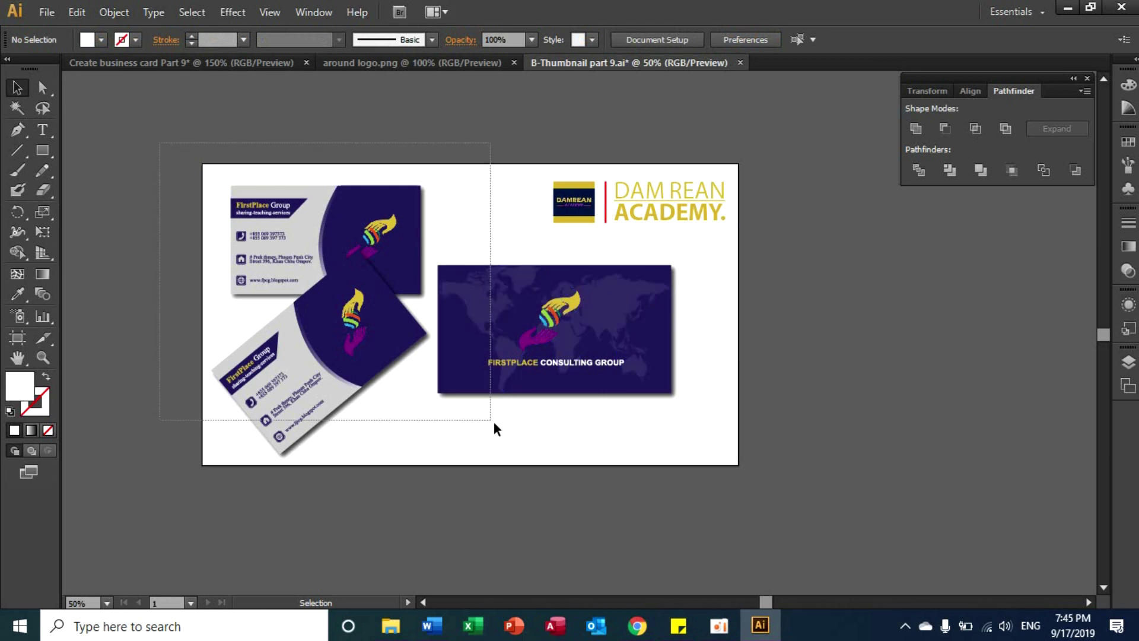
key("ctrl+3")
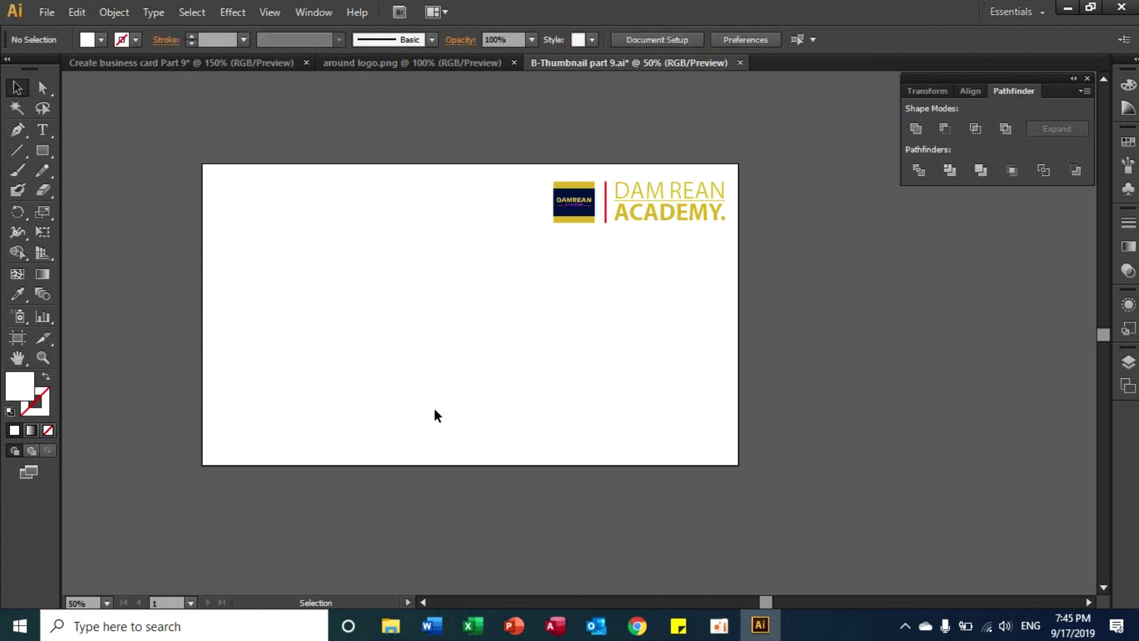
Drag a copy of the Front card group into the thumbnail's top-left corner.
left_click(225, 61)
left_click_drag(94, 163, 489, 427)
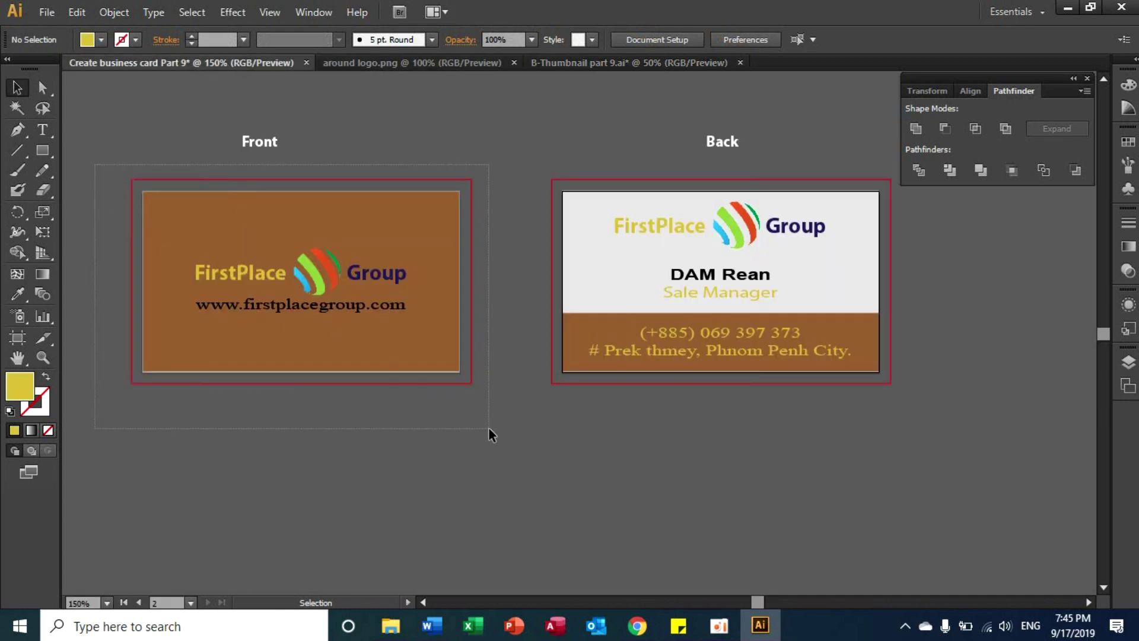
mouse_move(265, 234)
left_mouse_down()
mouse_move(215, 89)
mouse_move(585, 60)
left_mouse_up()
left_click_drag(449, 308, 279, 199)
right_click(305, 220)
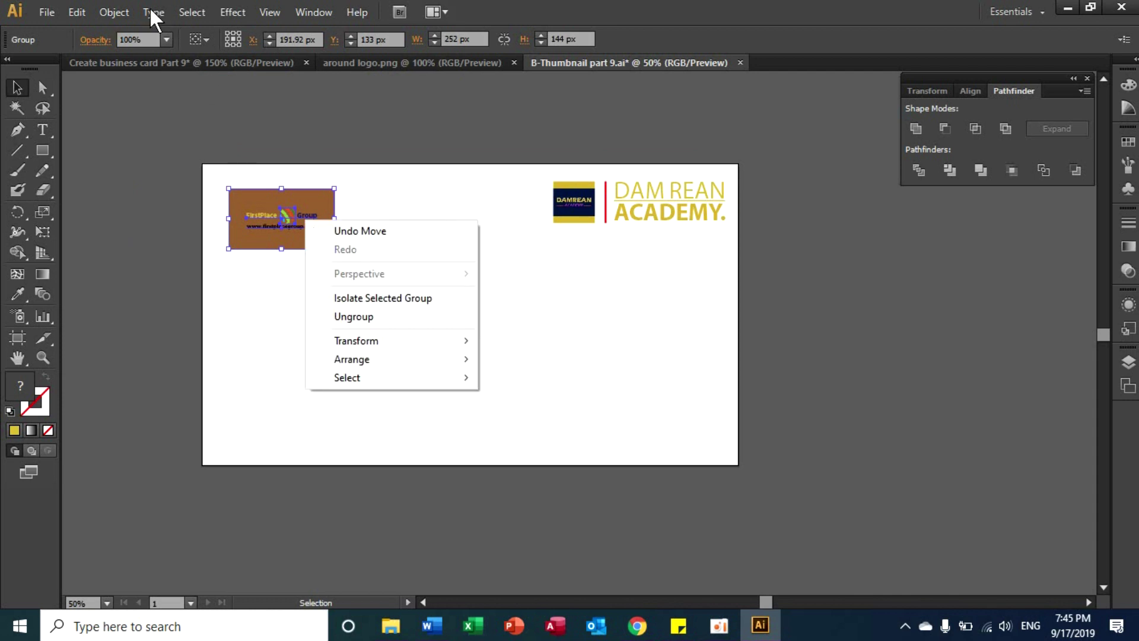
left_click(114, 12)
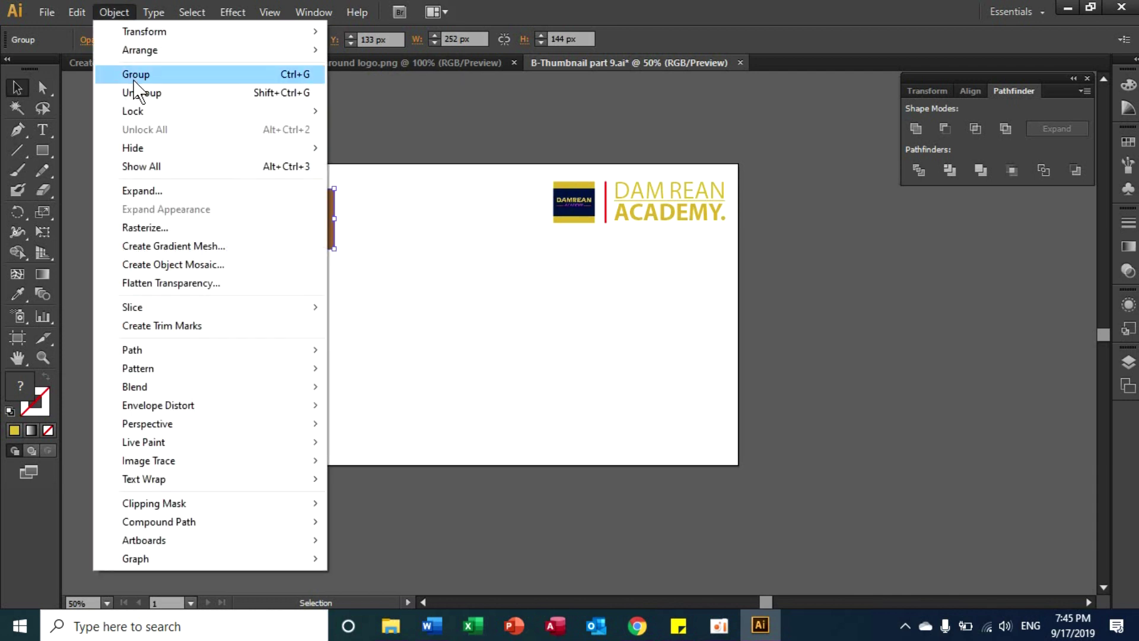
left_click(146, 190)
left_click(532, 408)
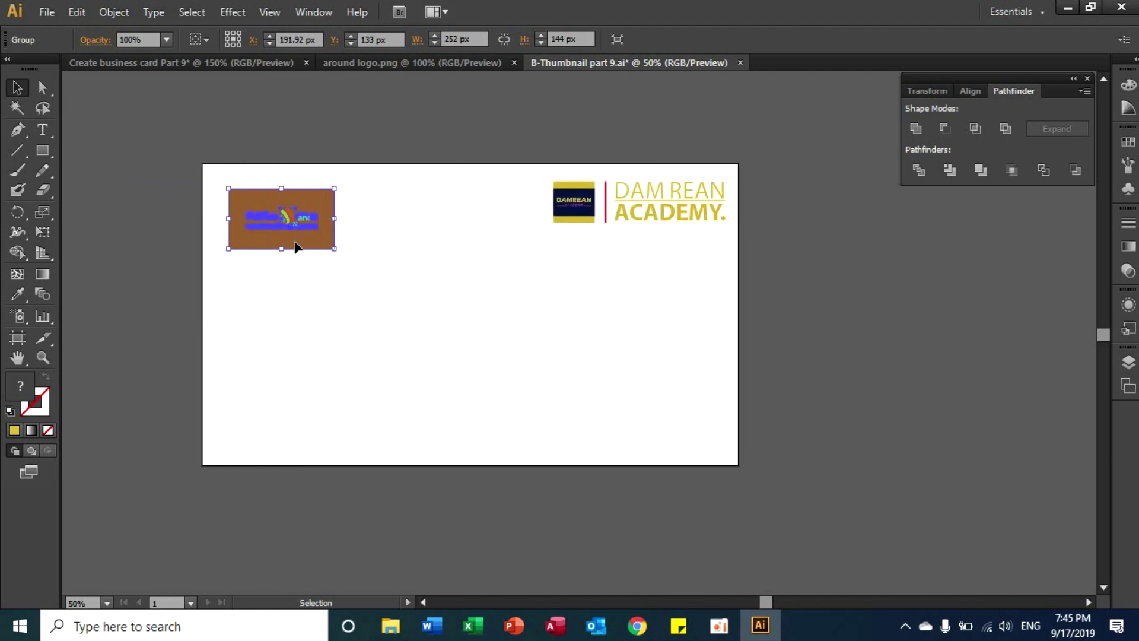
left_click_drag(333, 249, 464, 349)
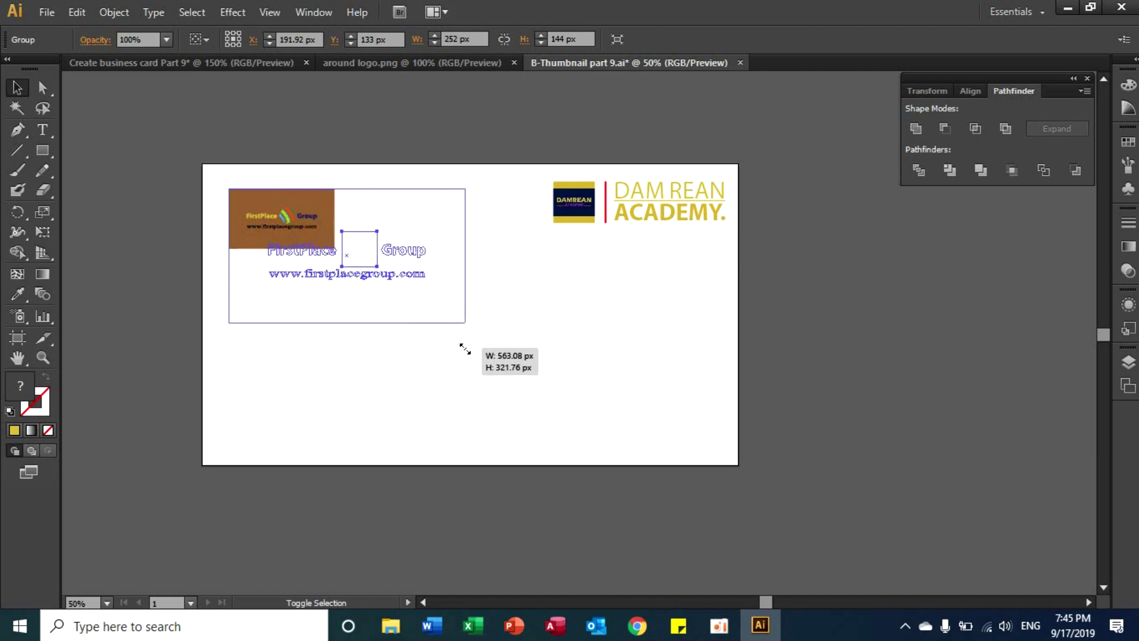
left_click_drag(464, 349, 432, 321)
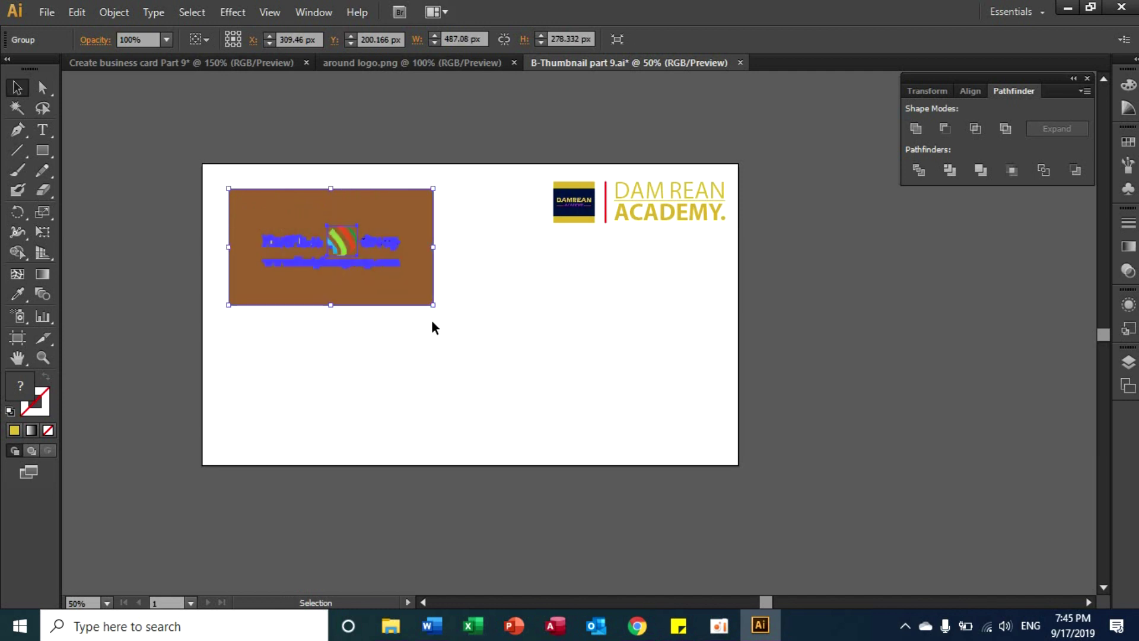
left_click(532, 335)
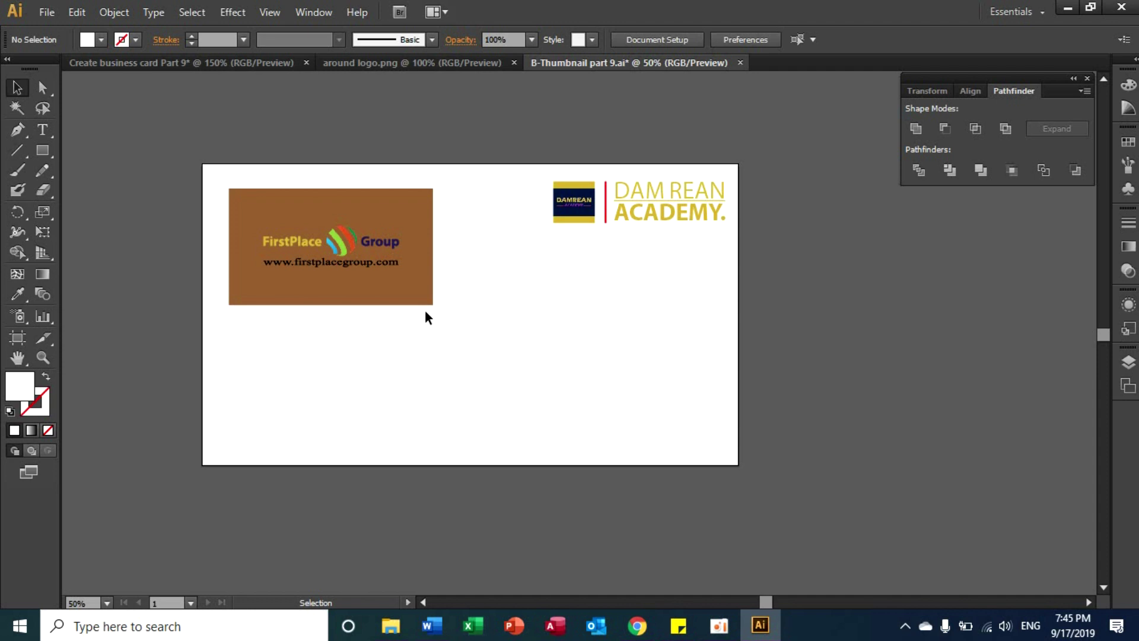
left_click(287, 216)
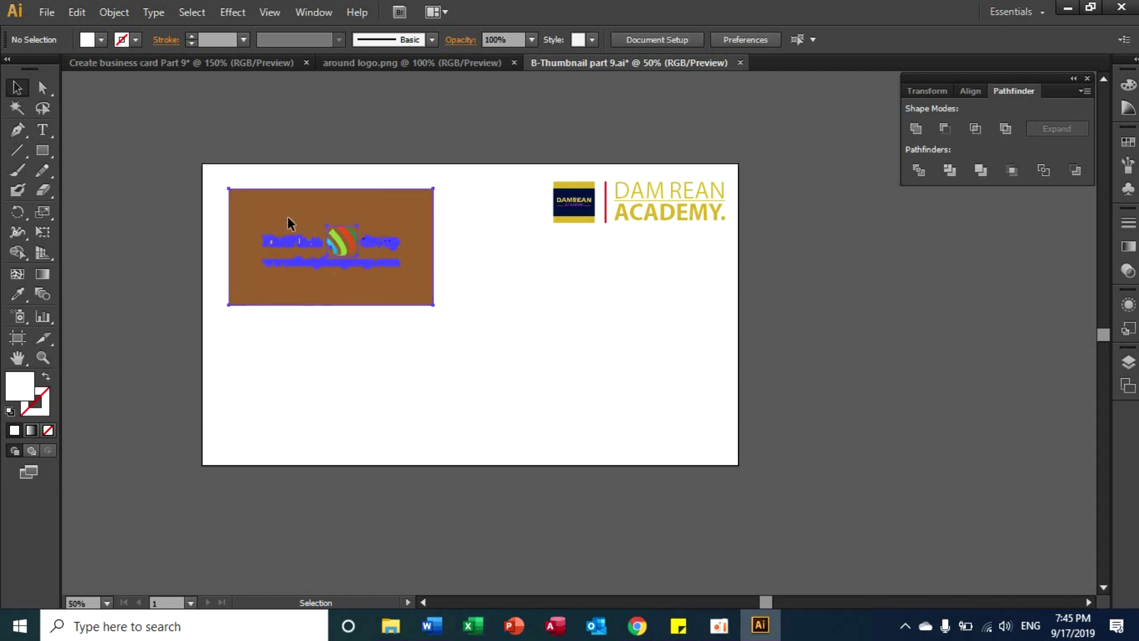
left_click(355, 313)
left_click(276, 250)
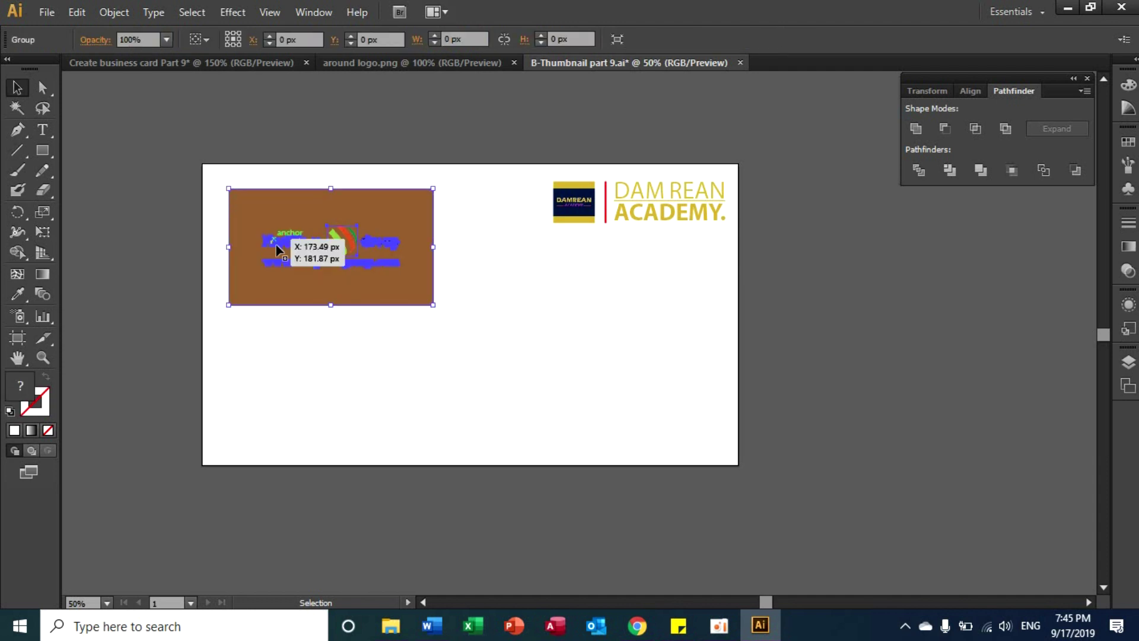
left_click(465, 271)
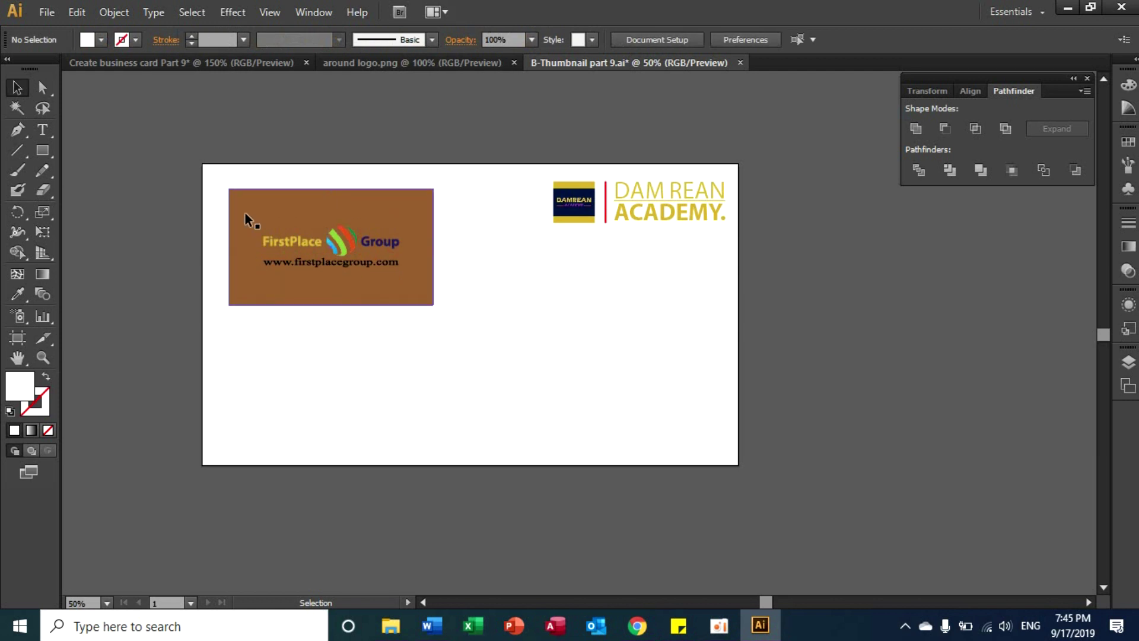
left_click_drag(216, 175, 484, 346)
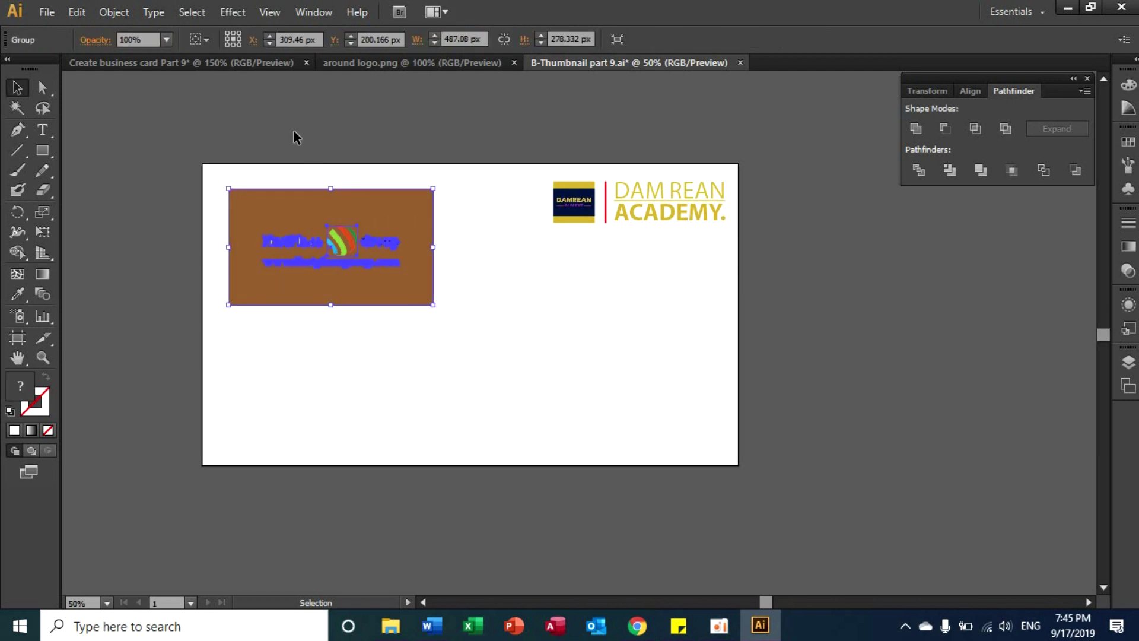
left_click(550, 343)
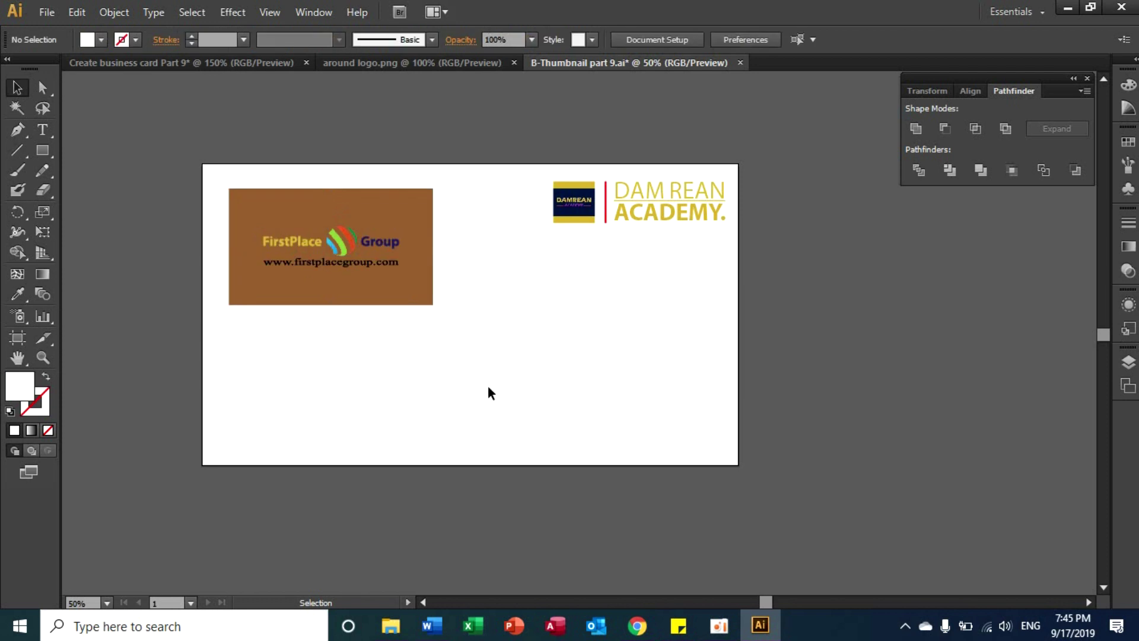
Drag a copy of the Back card group from the business card document into the thumbnail.
left_click(280, 62)
left_click_drag(538, 180, 953, 422)
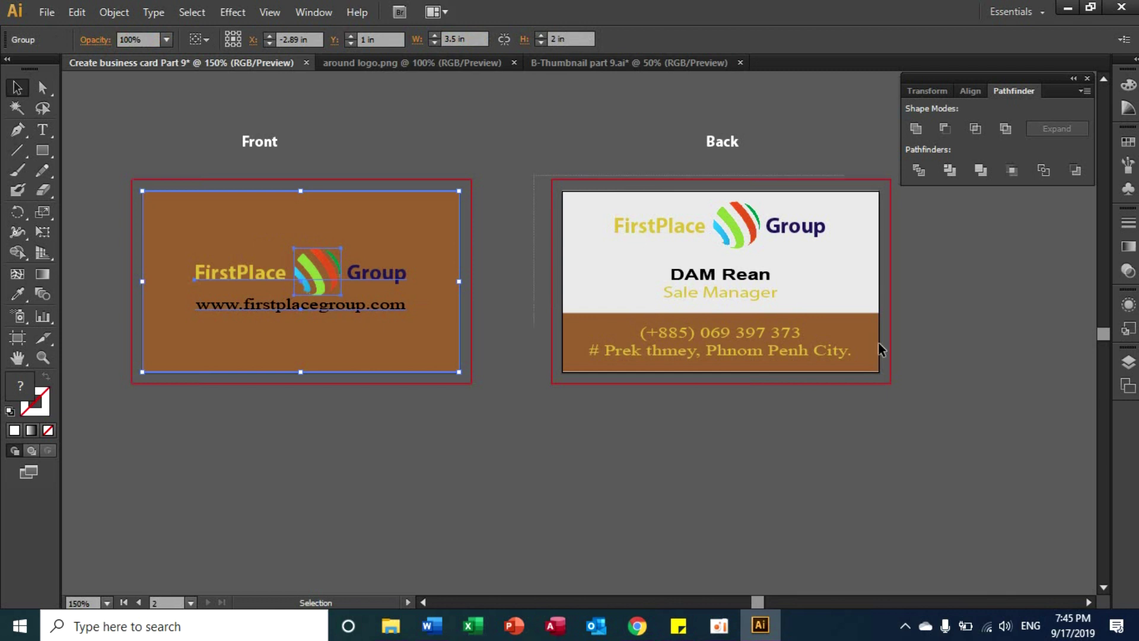
left_click_drag(752, 306, 558, 59)
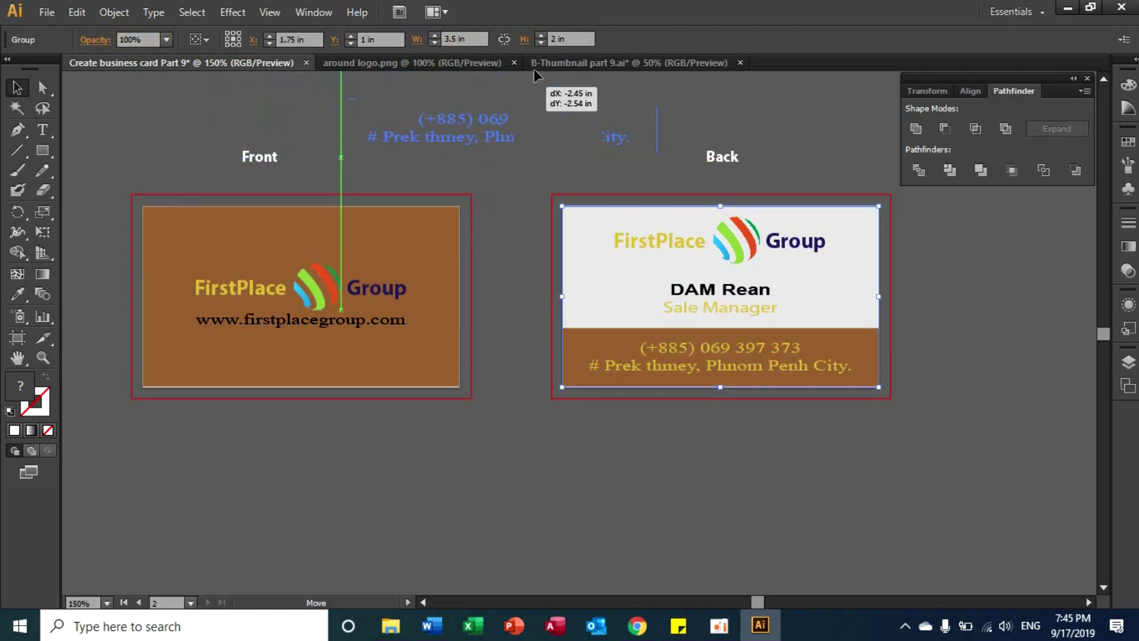
left_click_drag(557, 59, 560, 336)
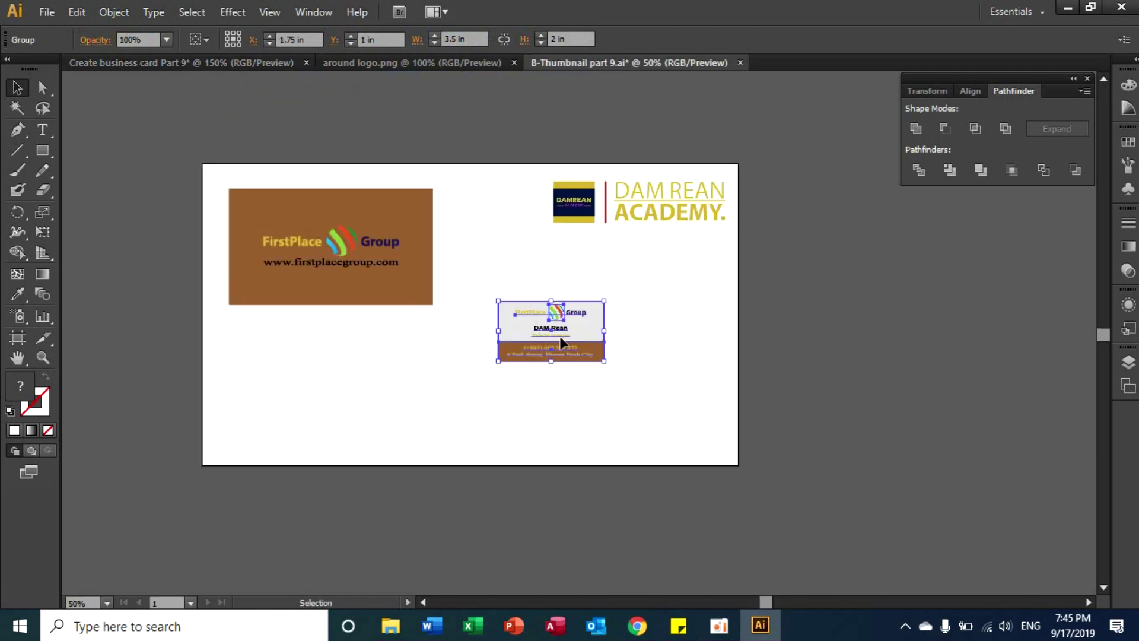
right_click(549, 322)
left_click(121, 12)
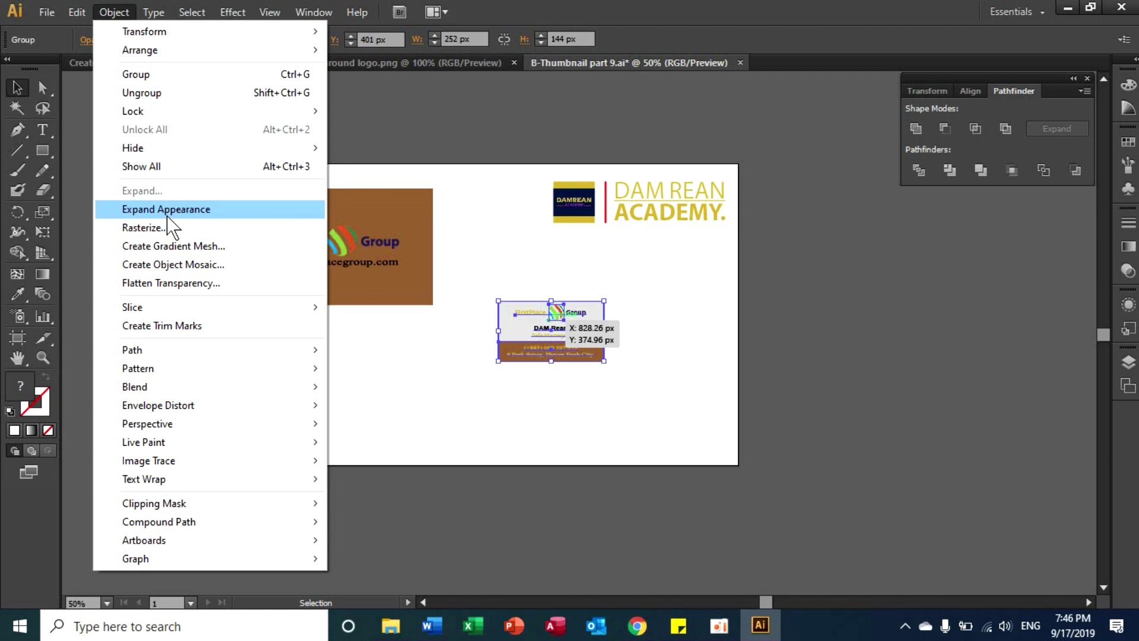
left_click(639, 351)
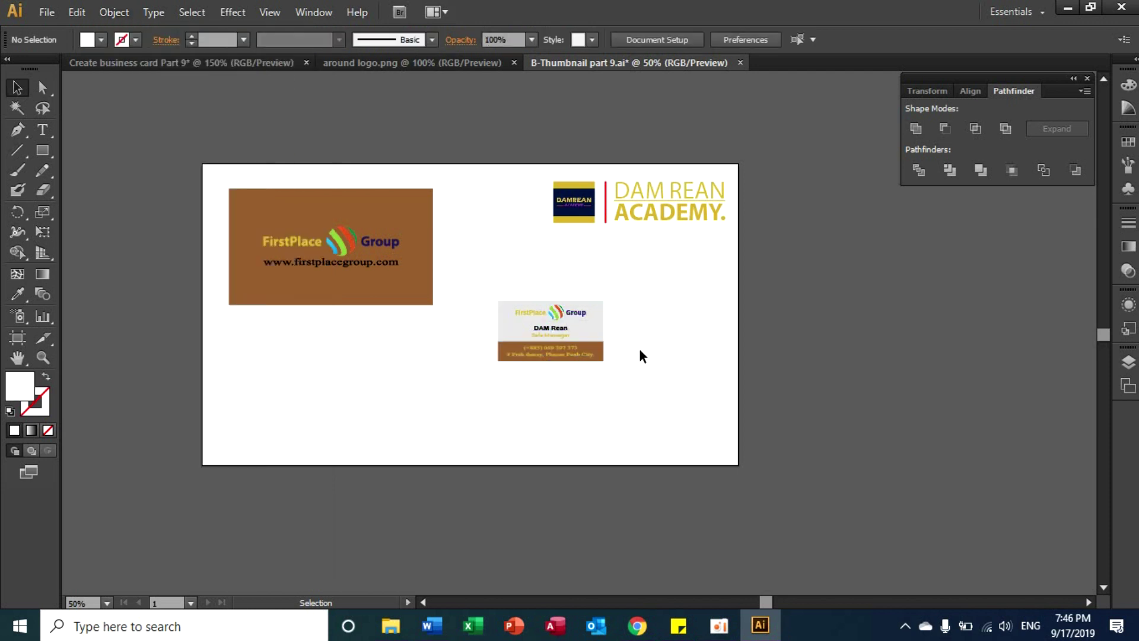
Apply Expand Appearance to the back card copy.
left_click_drag(478, 276, 626, 386)
left_click(114, 12)
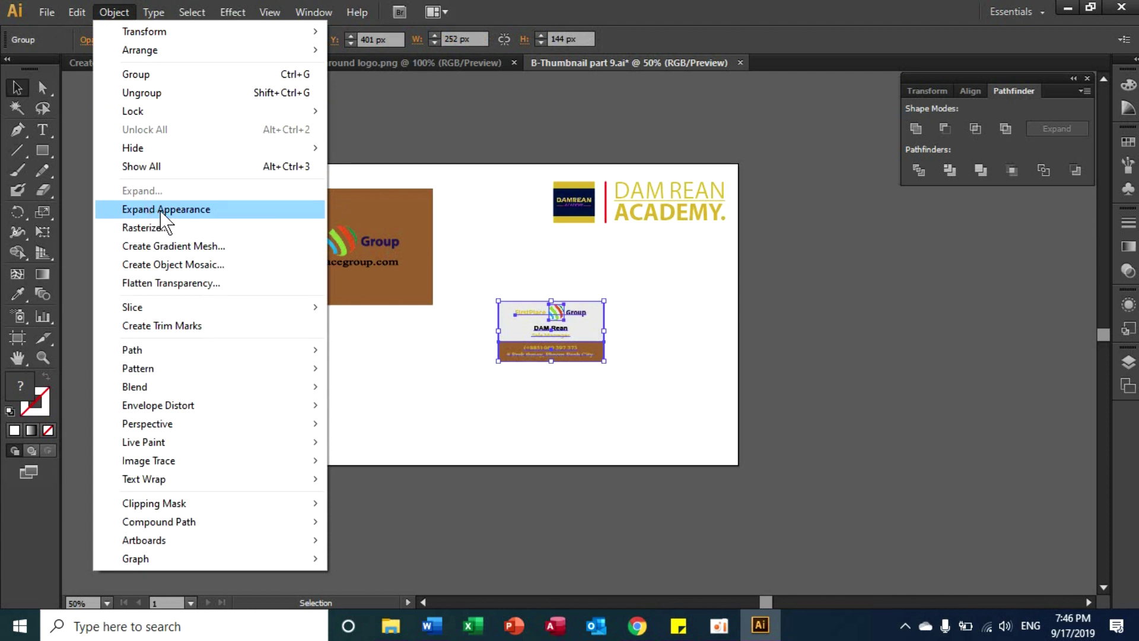
left_click(183, 210)
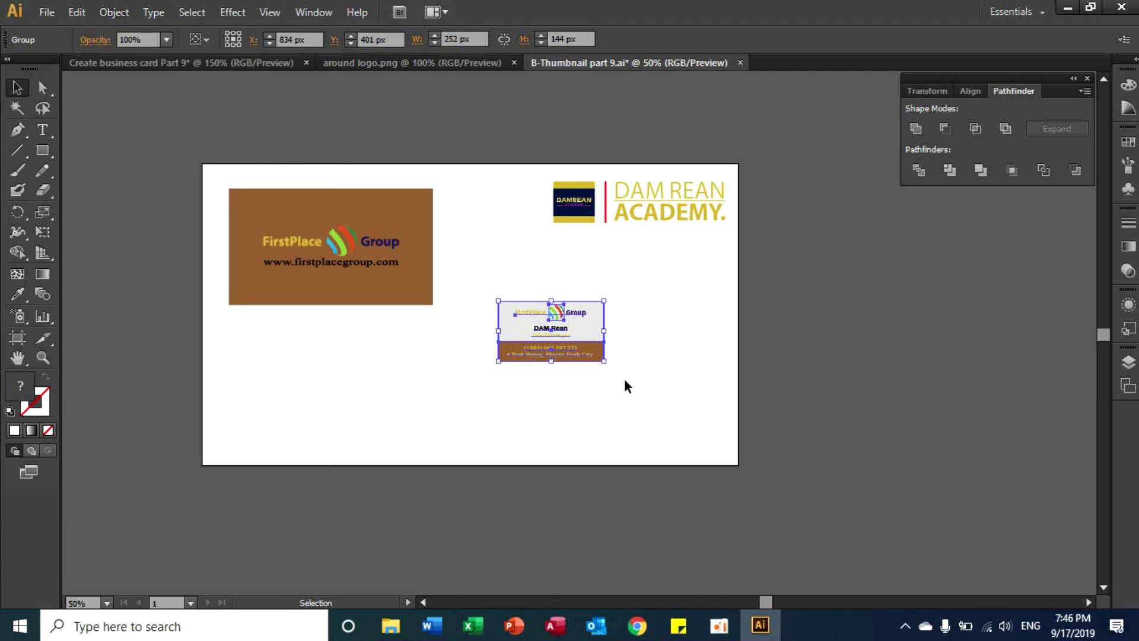
left_click(630, 345)
Expand the back card's objects and fills, then enlarge it to about 467 × 267 px.
left_click(551, 332)
left_click(114, 13)
left_click(184, 191)
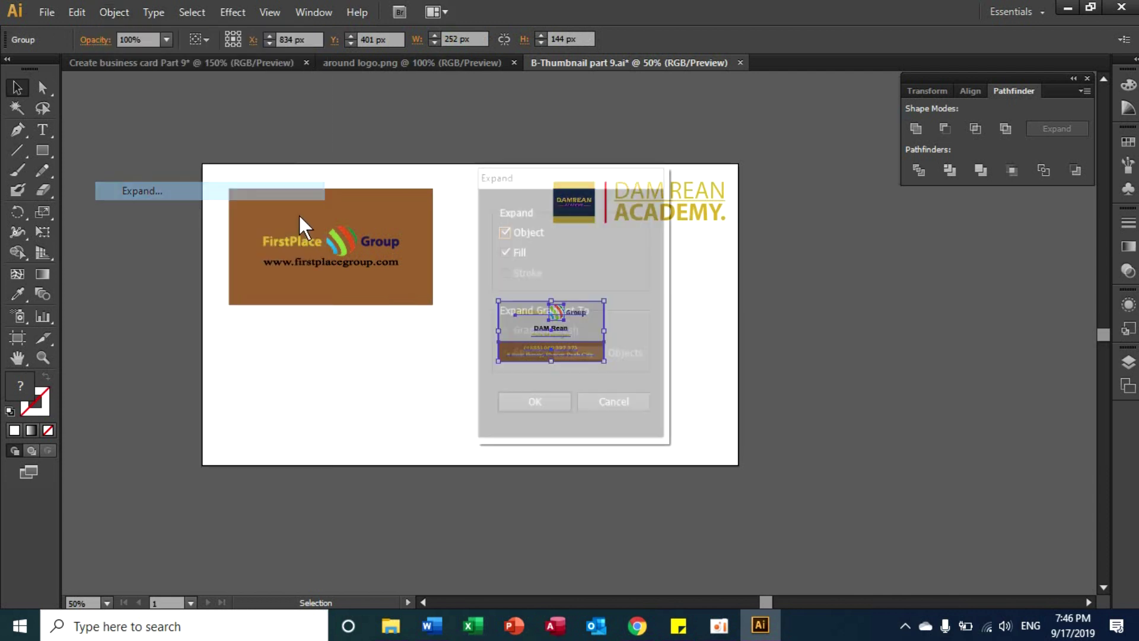
left_click(534, 404)
left_click(645, 326)
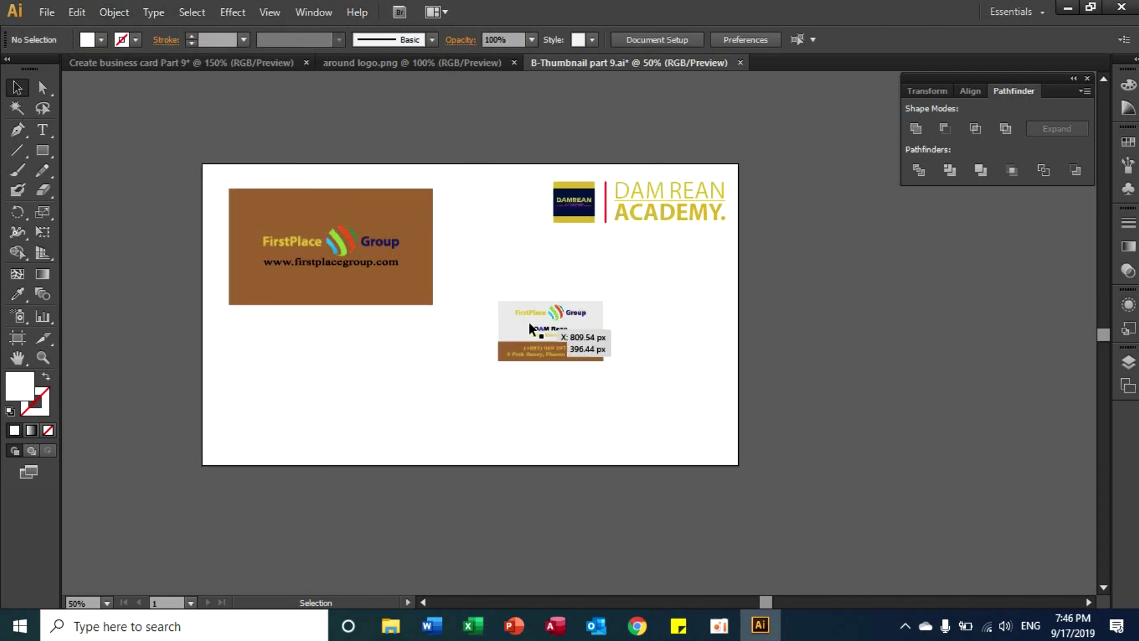
left_click_drag(485, 278, 687, 409)
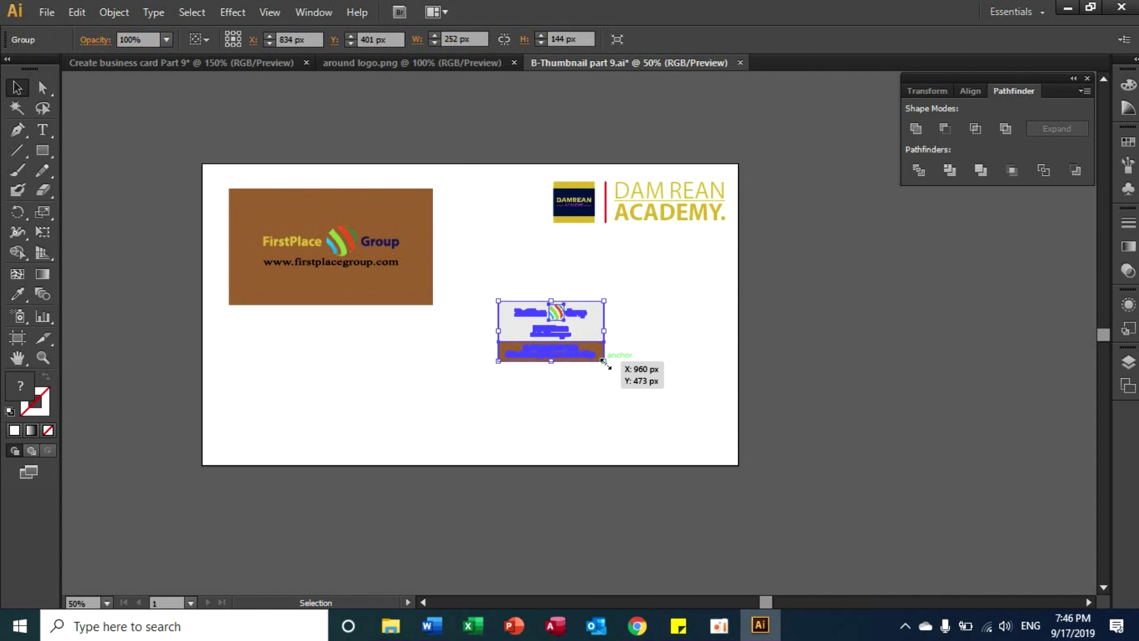
left_click_drag(604, 360, 694, 417)
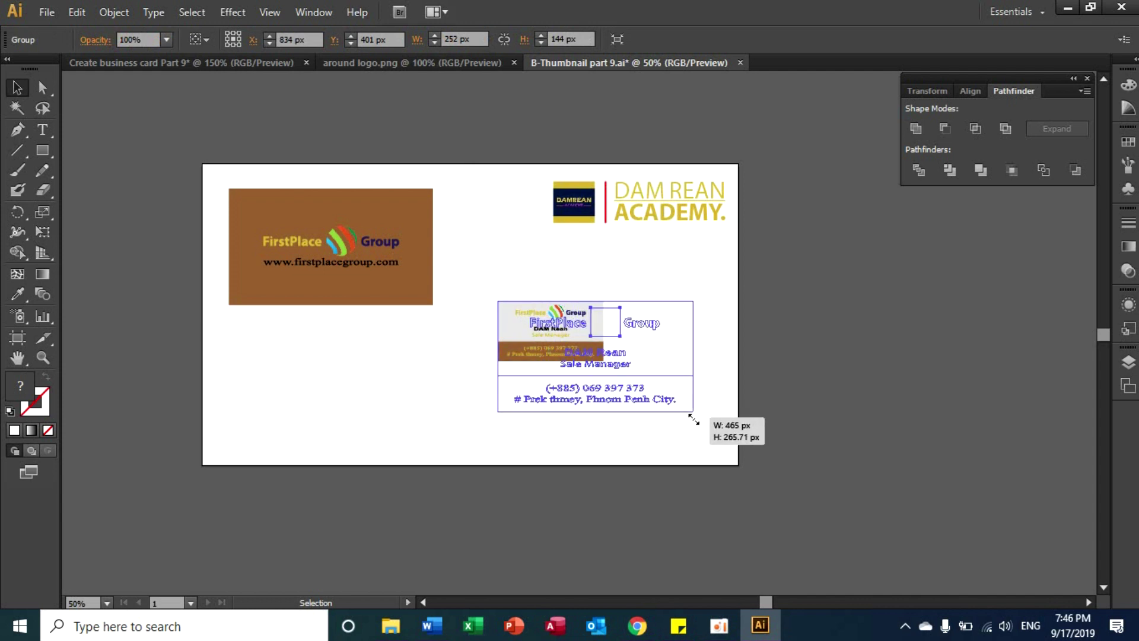
Alt-drag a duplicate back card off the artboard and move the enlarged one beside the front card.
mouse_move(650, 351)
left_mouse_down()
mouse_move(911, 374)
mouse_move(924, 340)
left_mouse_up()
mouse_move(472, 286)
left_mouse_down()
mouse_move(662, 389)
mouse_move(712, 430)
left_mouse_up()
mouse_move(622, 352)
left_mouse_down()
mouse_move(581, 350)
mouse_move(618, 314)
left_mouse_up()
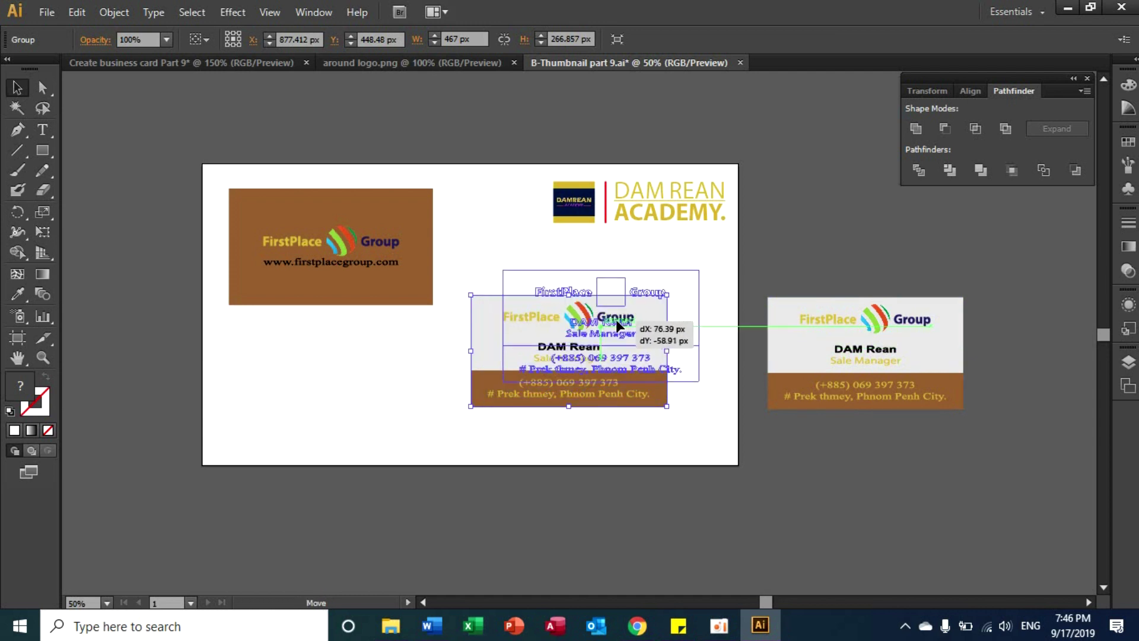
left_click_drag(617, 314, 619, 312)
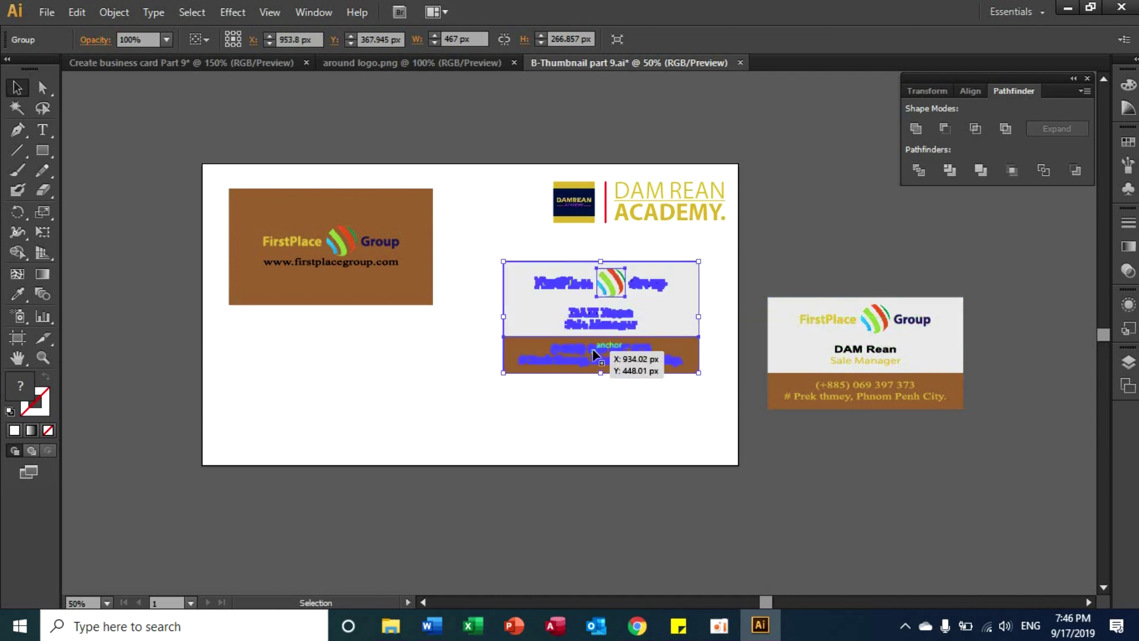
Select the brown front card group and browse the Effect menu.
left_click(346, 242)
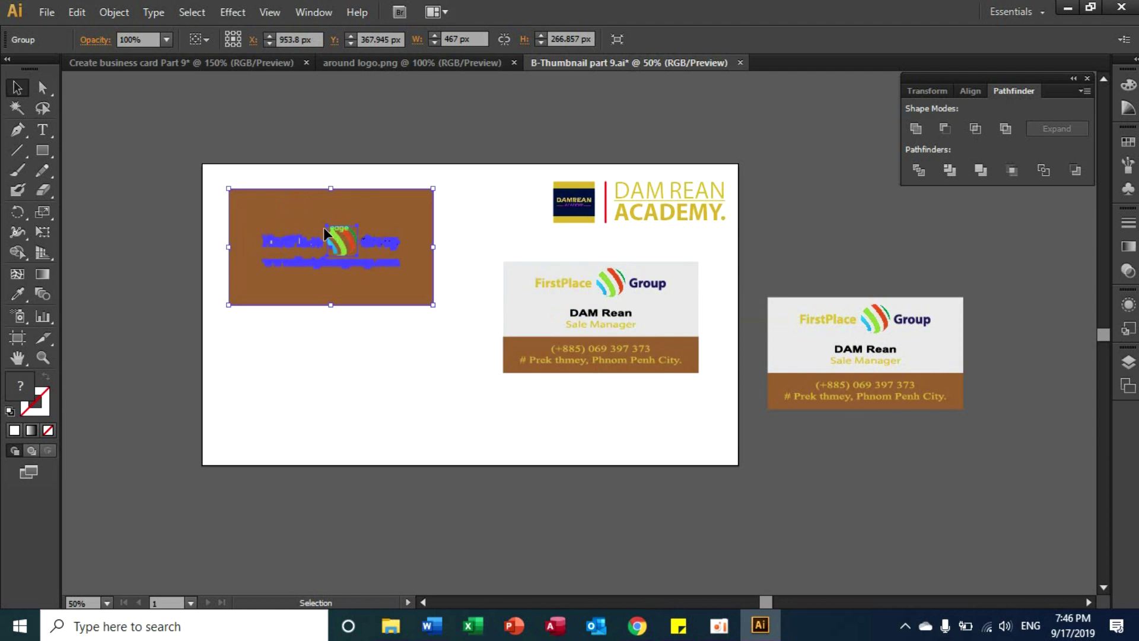
left_click(229, 12)
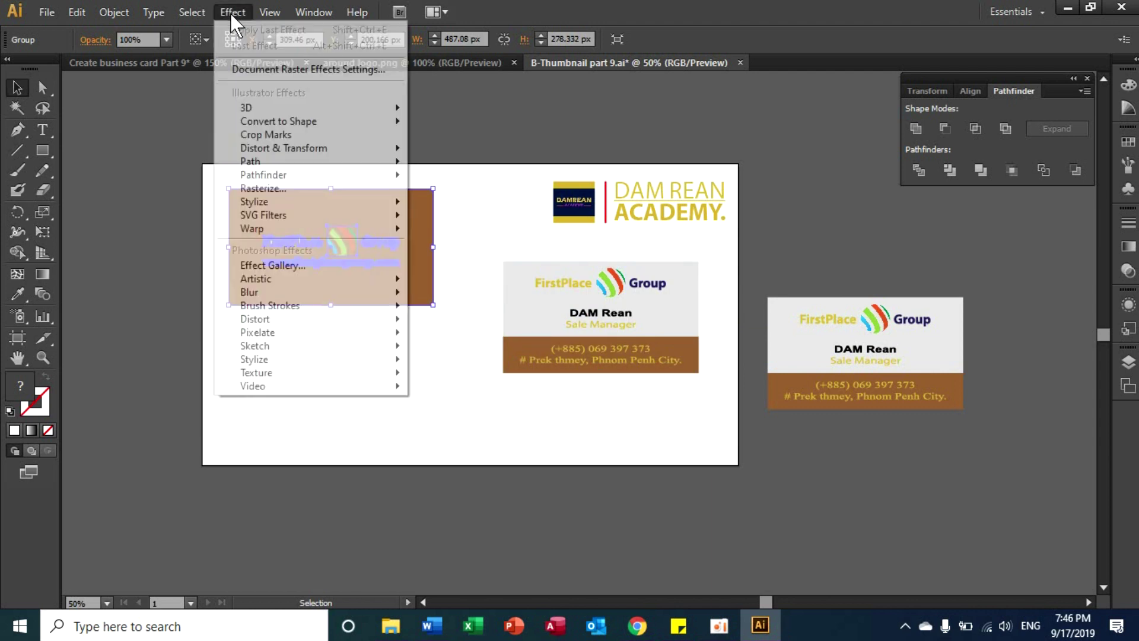
left_click(467, 413)
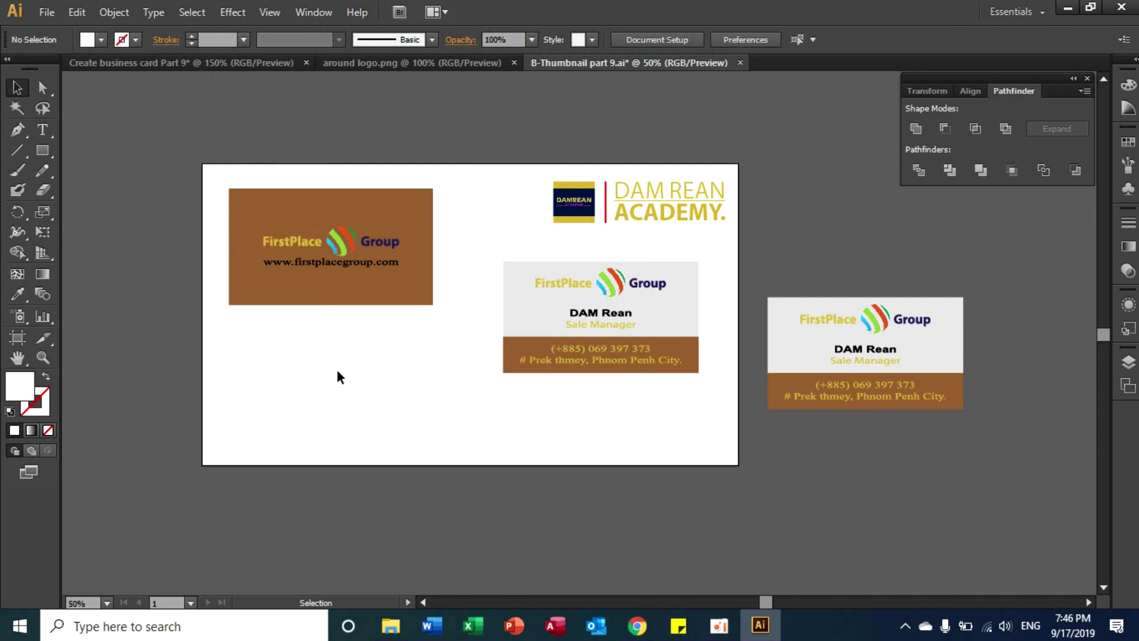
Reveal the hidden dark wood background and select the brown front card.
left_click(114, 12)
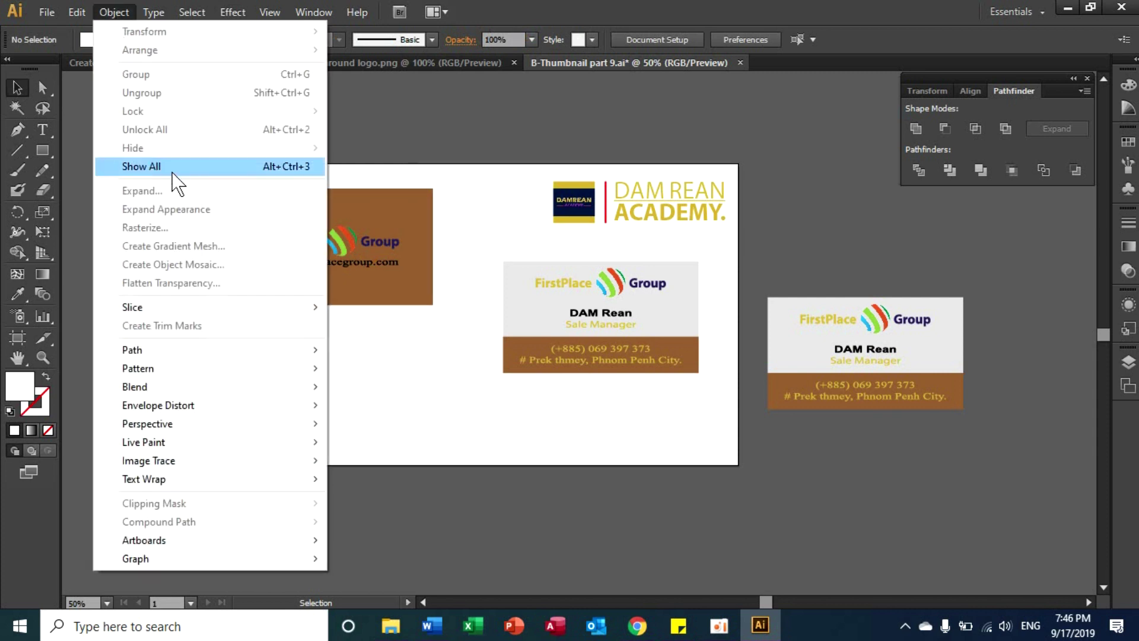
left_click(176, 169)
left_click(320, 246)
left_click_drag(320, 246, 349, 260)
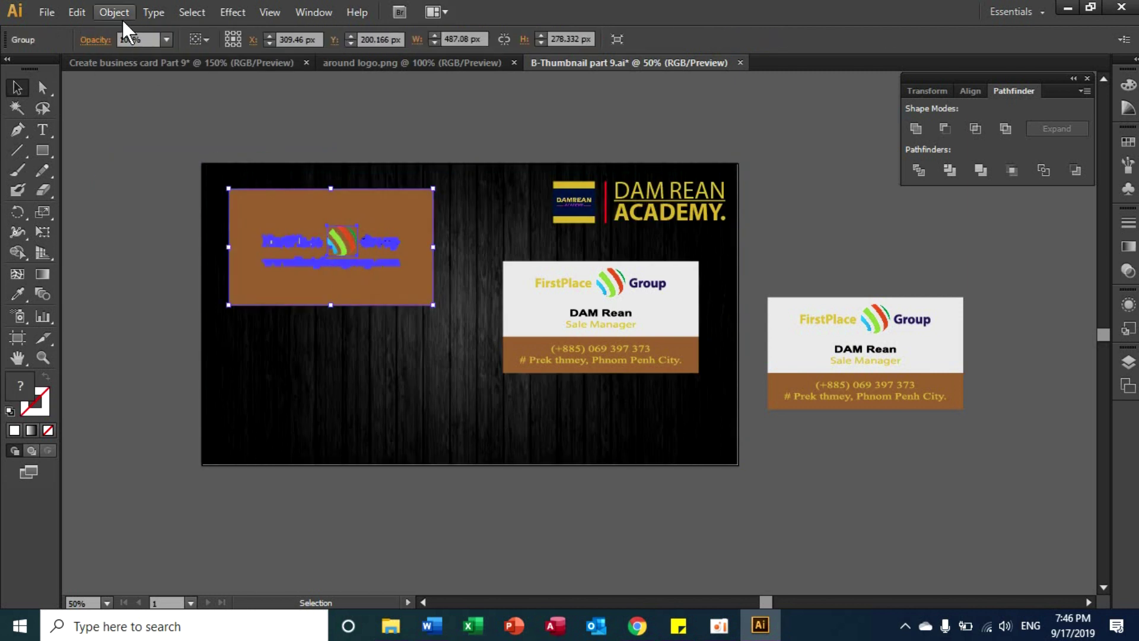
Apply a Normal-mode drop shadow: 75% opacity, X 13 px, Y 17 px, 6 px blur.
left_click(224, 13)
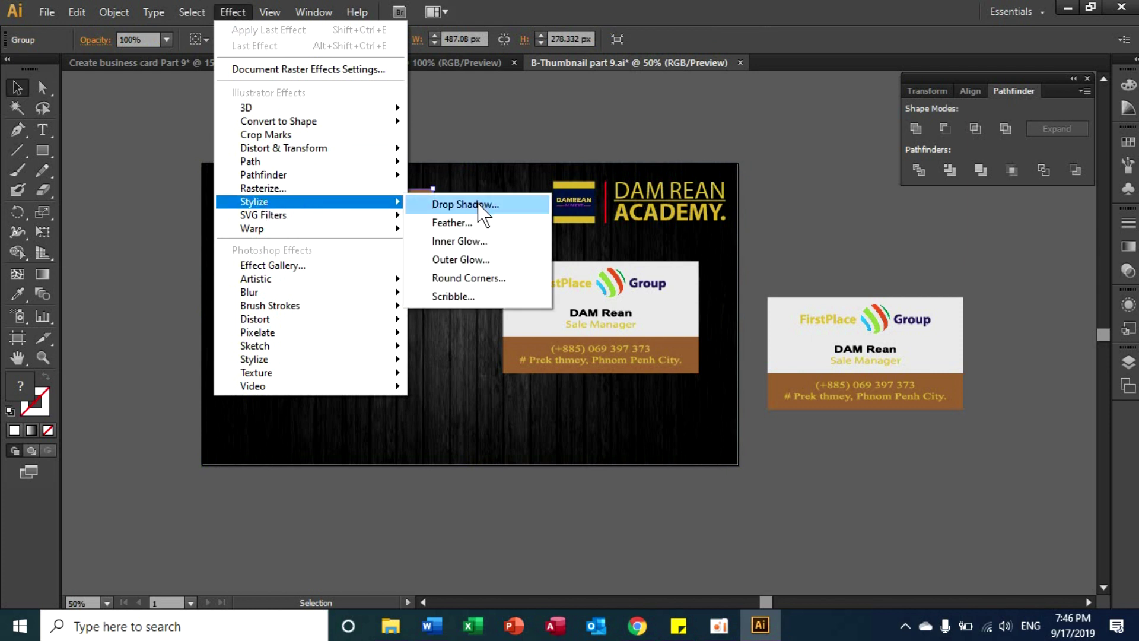
mouse_move(254, 202)
left_click(475, 203)
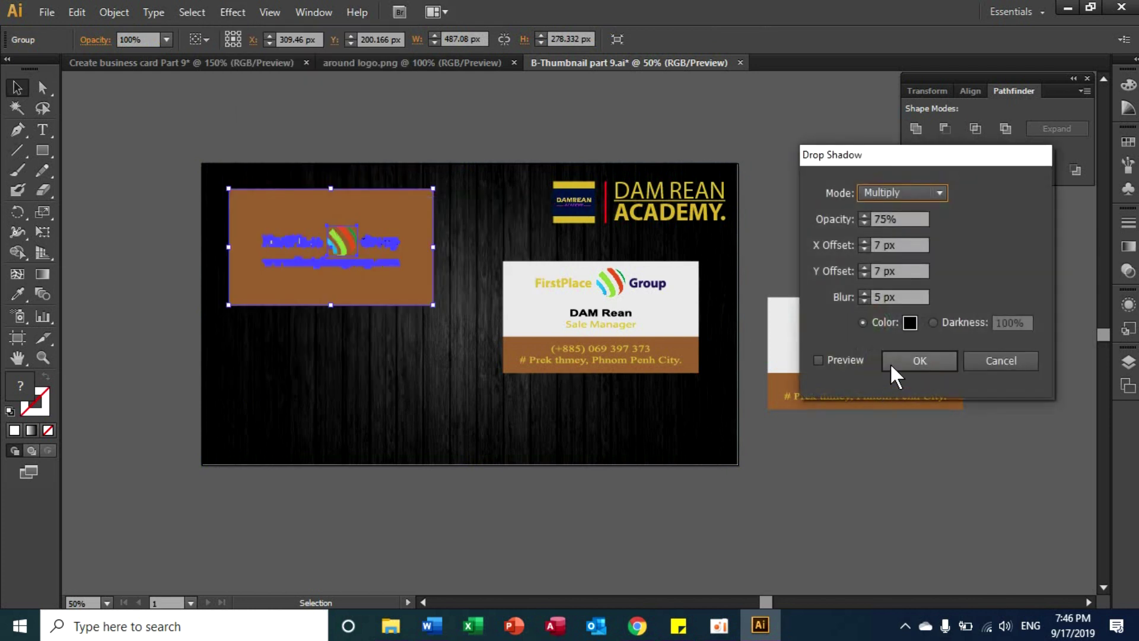
left_click(818, 359)
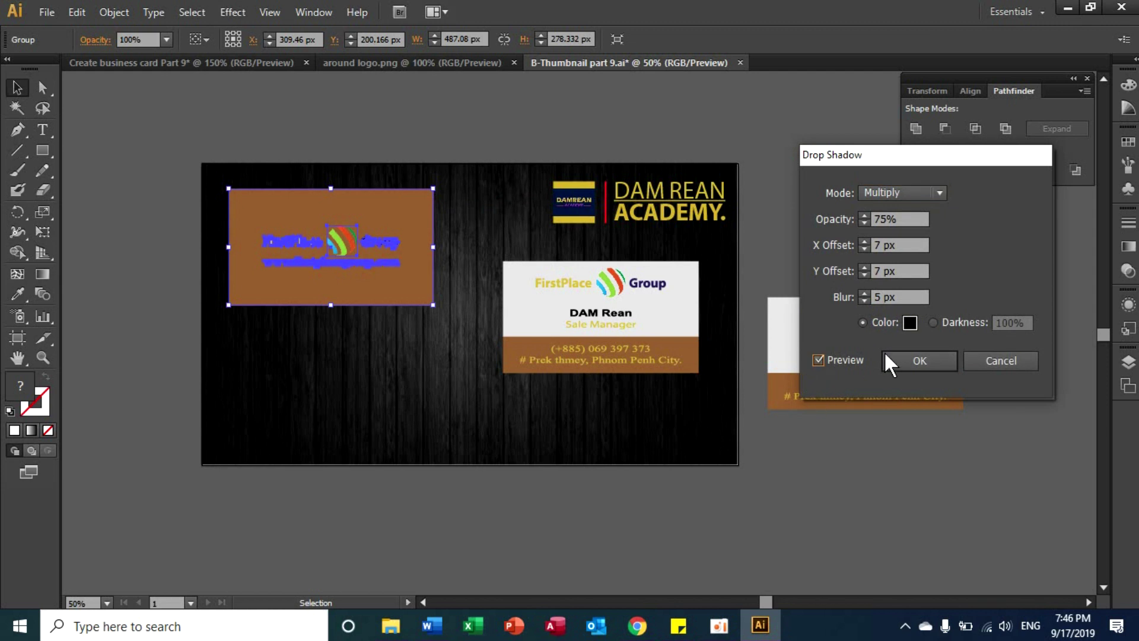
left_click(940, 193)
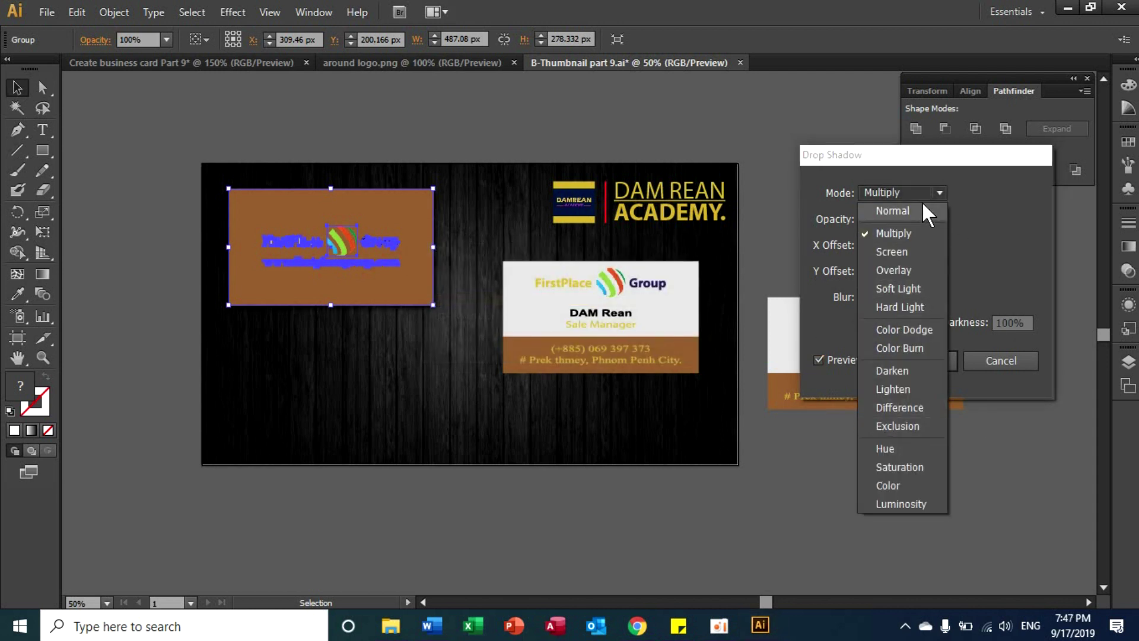
left_click(916, 210)
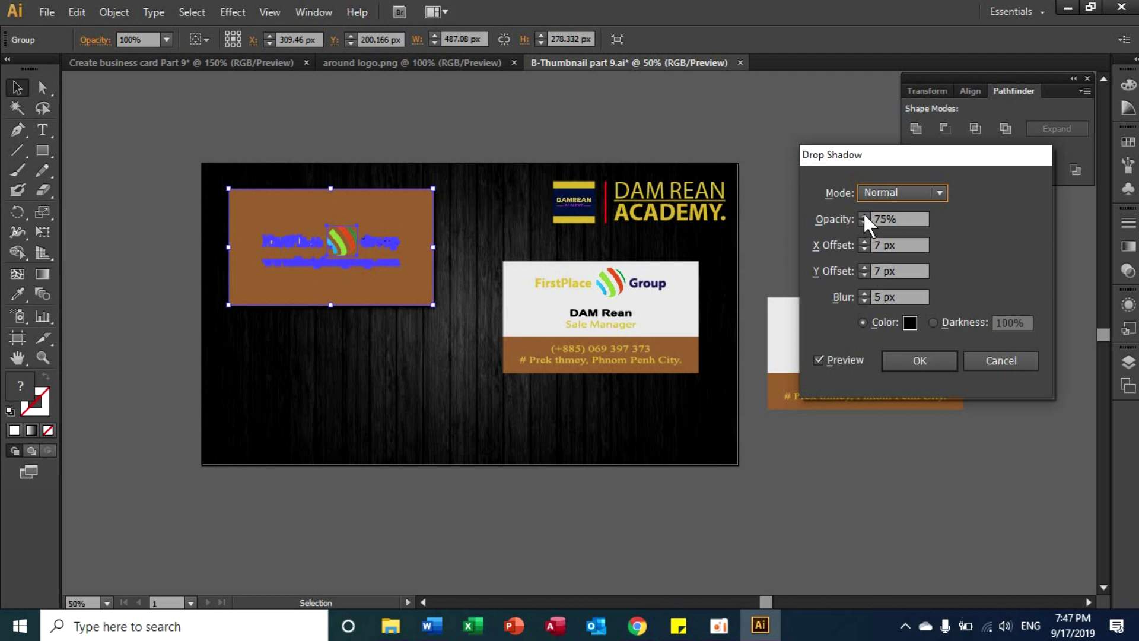
left_click(863, 291)
key("shift+Tab")
type("17")
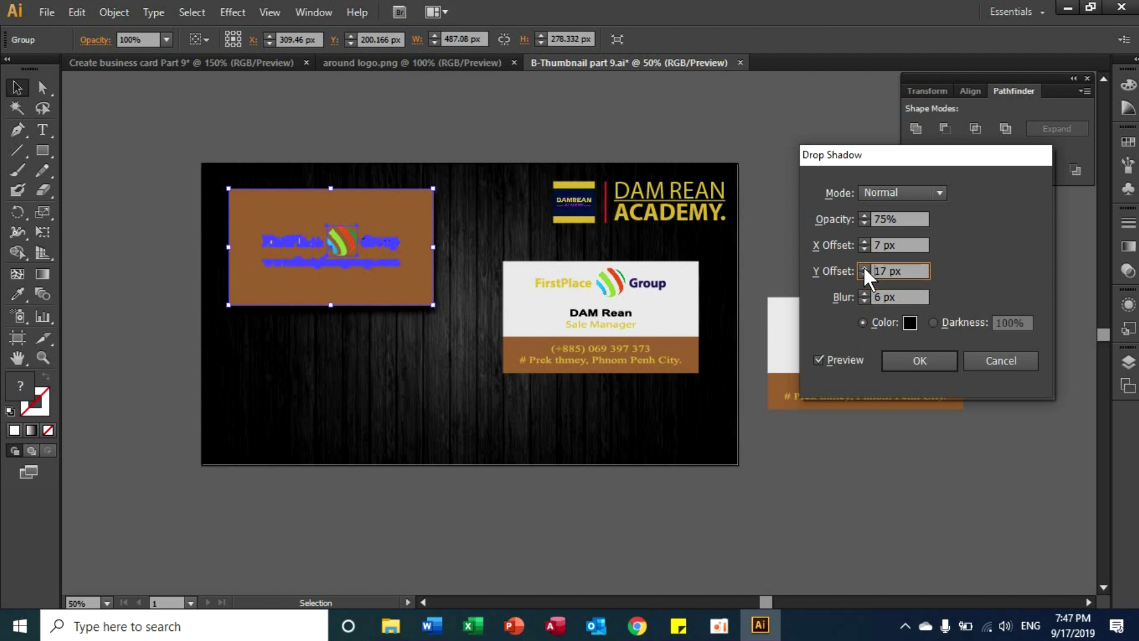
left_click(864, 240)
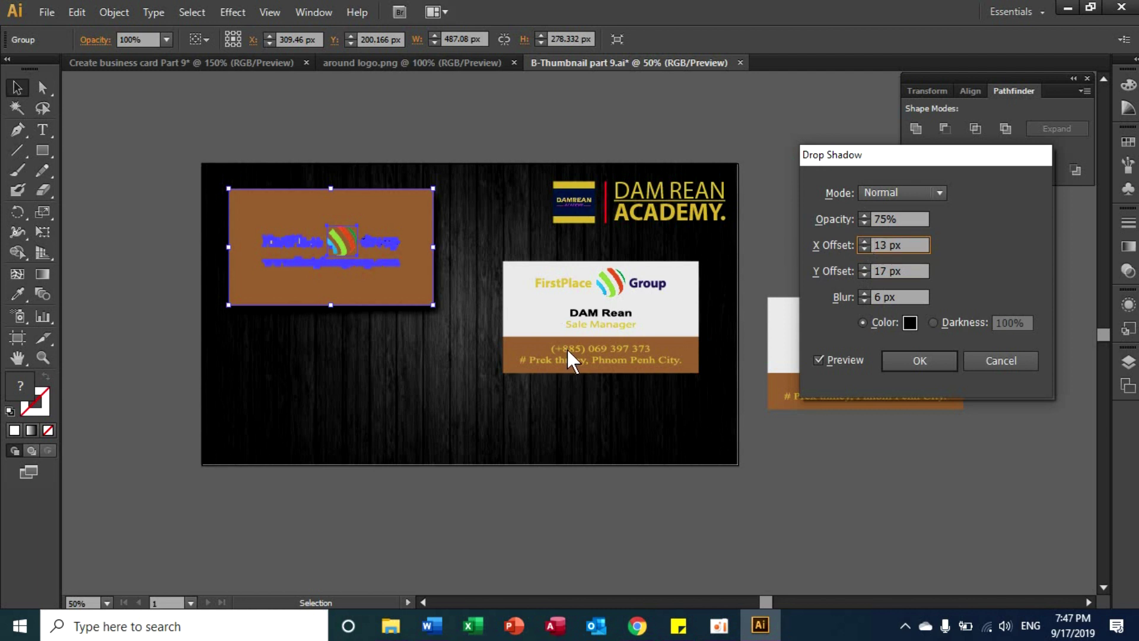
left_click(935, 360)
left_click(817, 460)
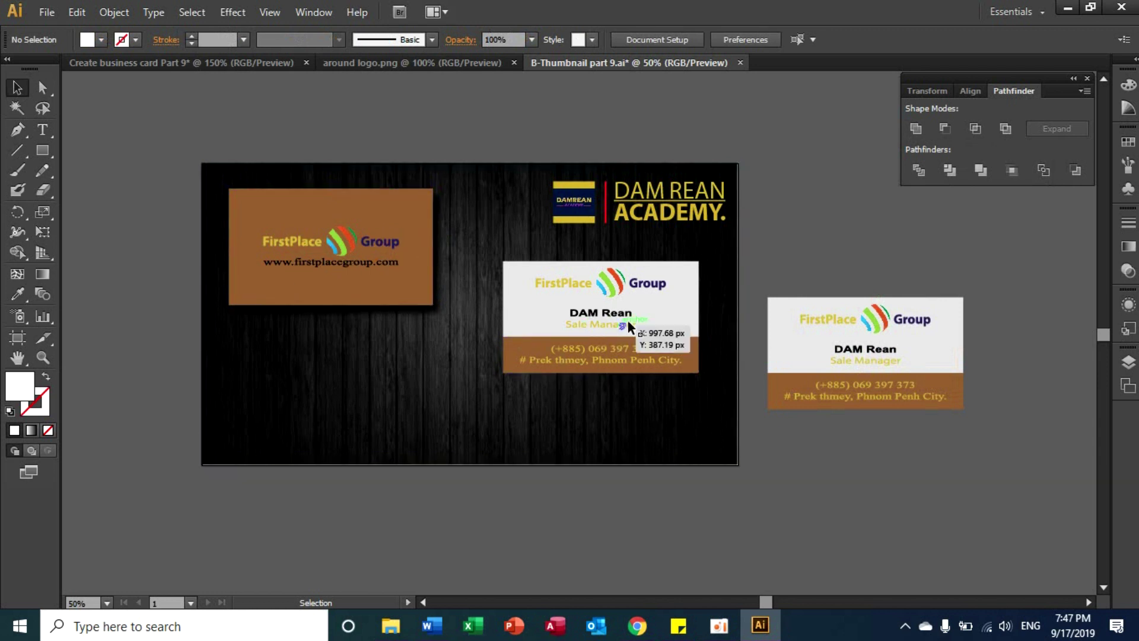
left_click(647, 317)
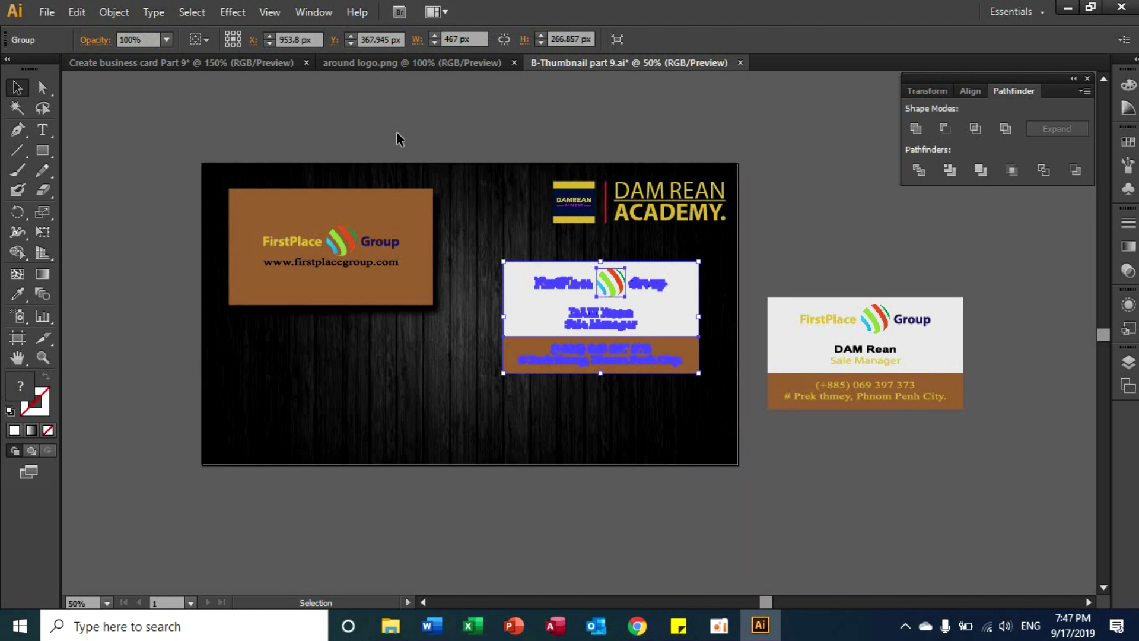
Apply a drop shadow to the white back card.
left_click(241, 12)
mouse_move(253, 201)
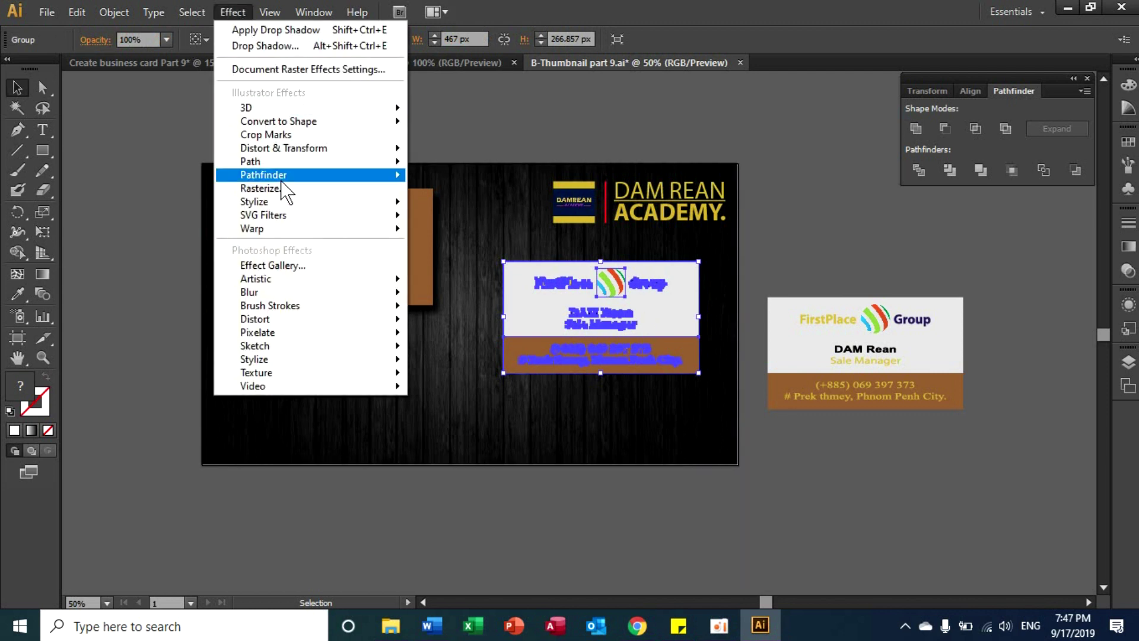
left_click(466, 205)
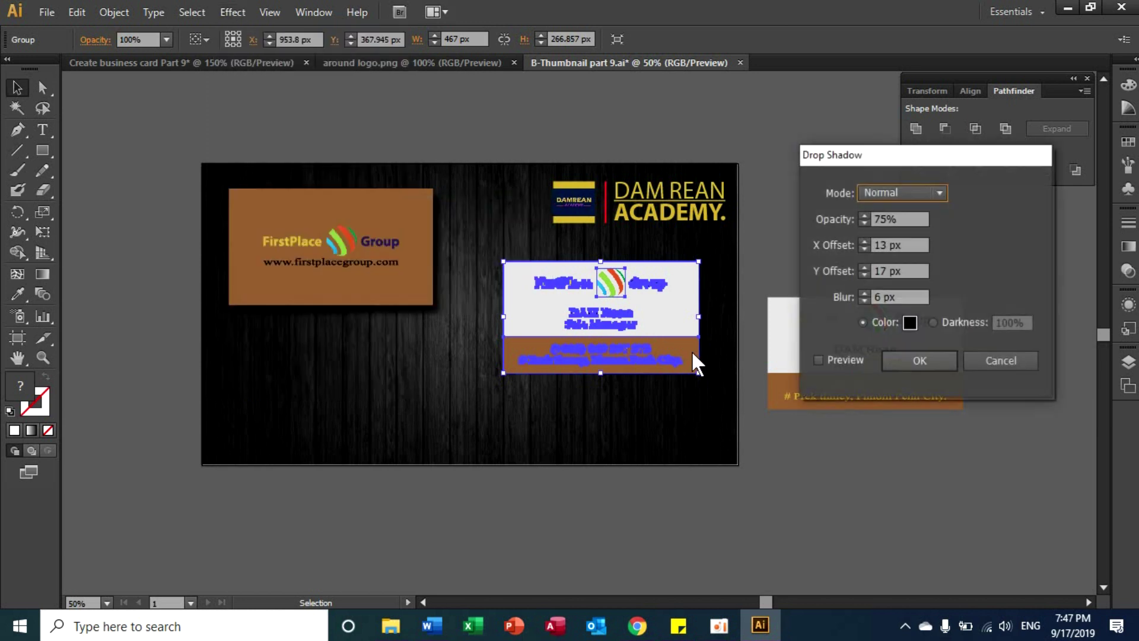
left_click(822, 360)
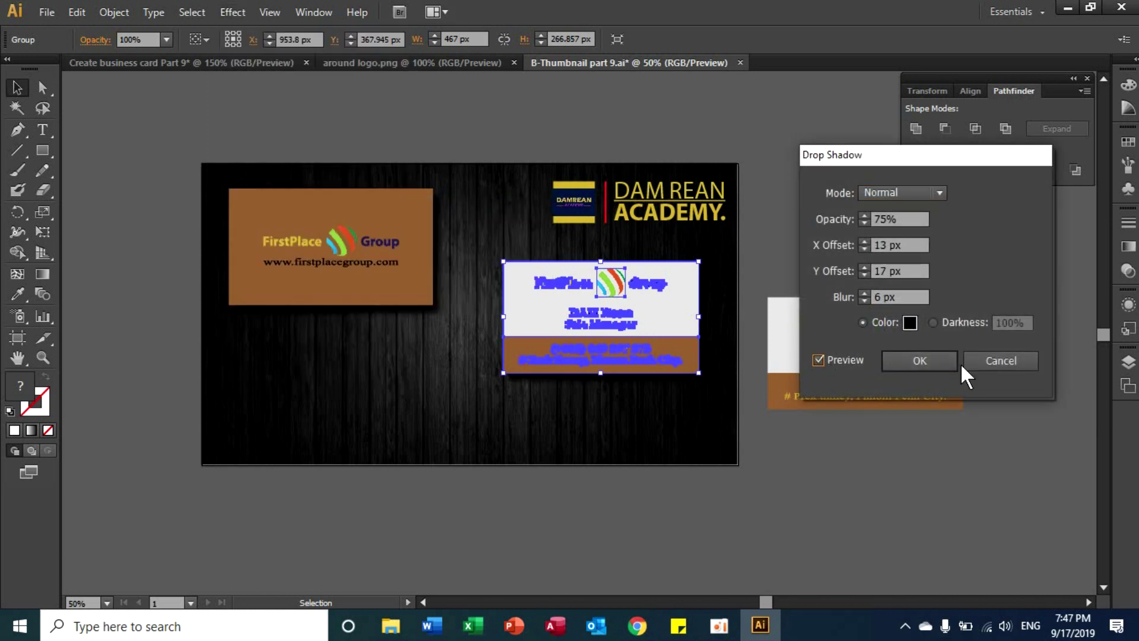
left_click(919, 360)
left_click(830, 480)
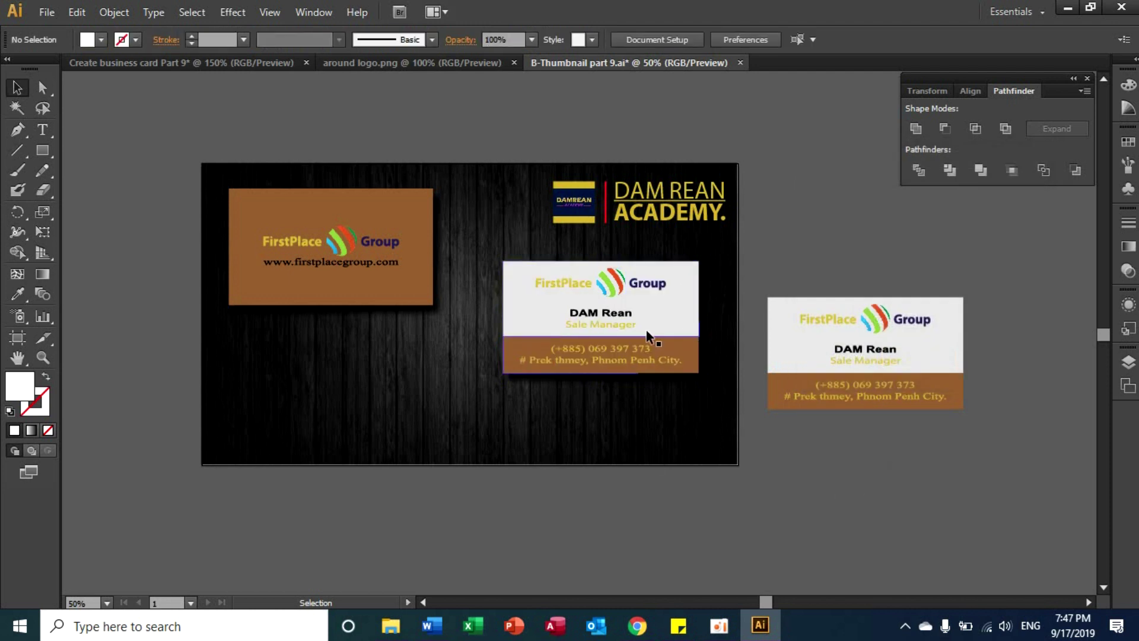
Copy the spare back card over the centre card and adjust its position on the stack.
left_click(862, 356)
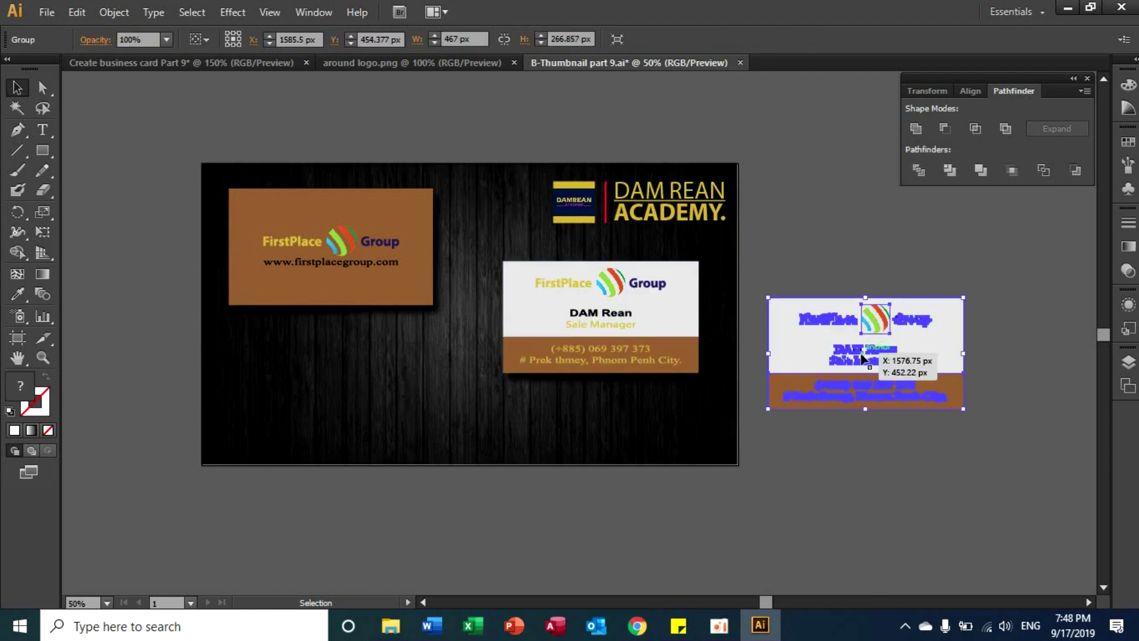
left_click_drag(863, 356, 578, 351)
left_click_drag(580, 347, 613, 334)
left_click(753, 501)
left_click(649, 382)
left_click(632, 319)
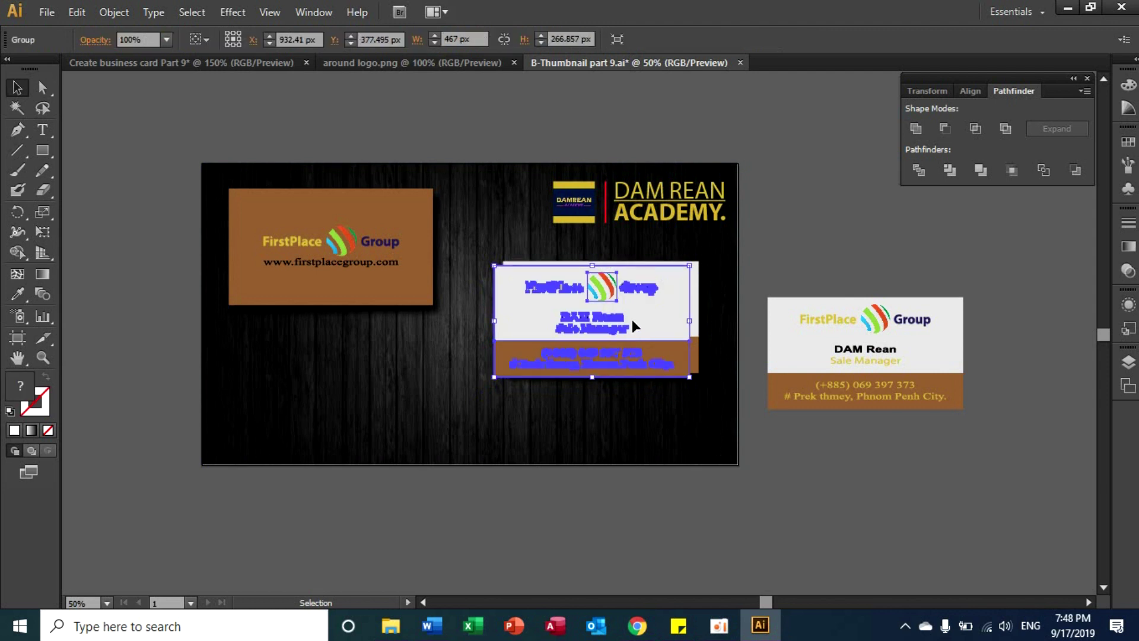
left_click(881, 450)
left_click_drag(621, 343, 605, 299)
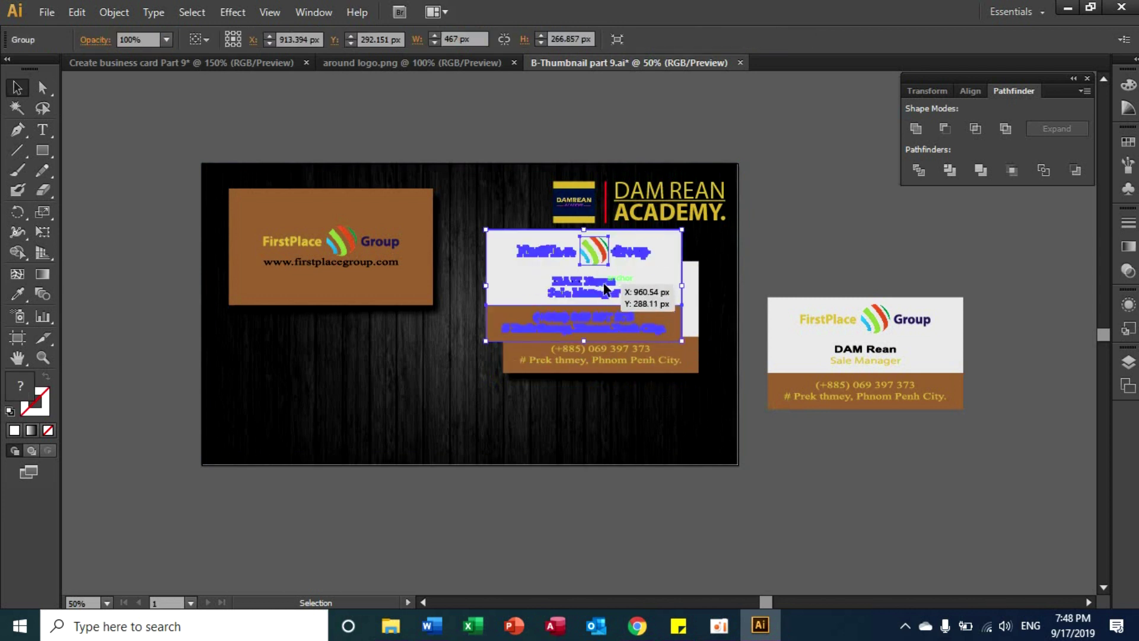
left_click_drag(603, 299, 598, 279)
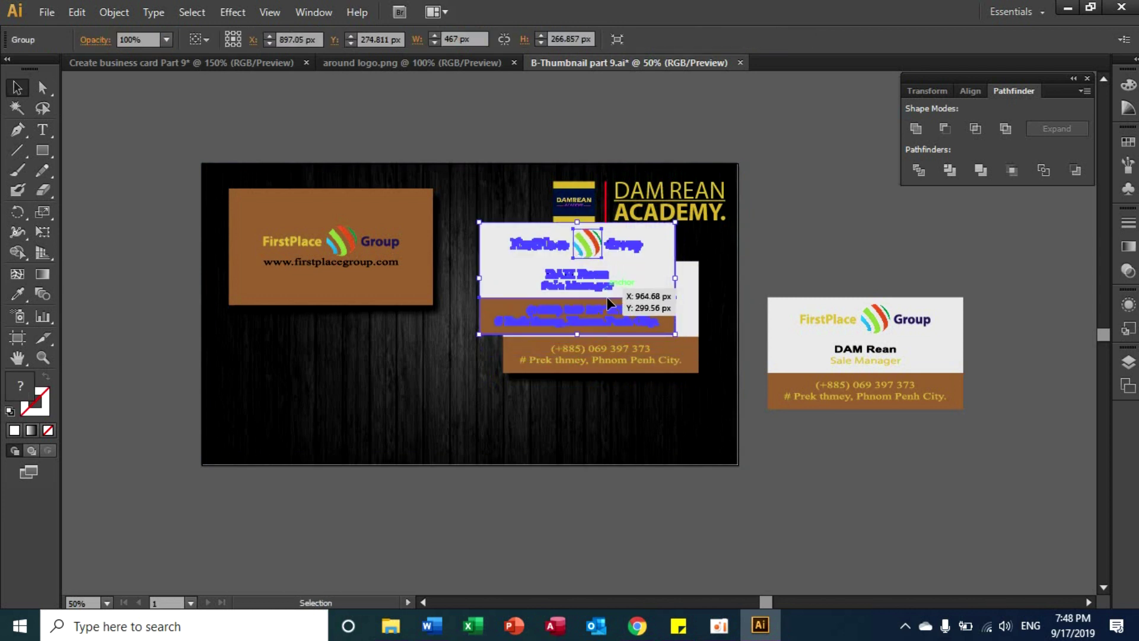
left_click(797, 471)
mouse_move(599, 279)
left_mouse_down()
mouse_move(632, 359)
mouse_move(638, 346)
left_mouse_up()
Place another copy of the spare back card onto the centre stack.
left_click(874, 407)
left_click_drag(902, 359, 625, 339)
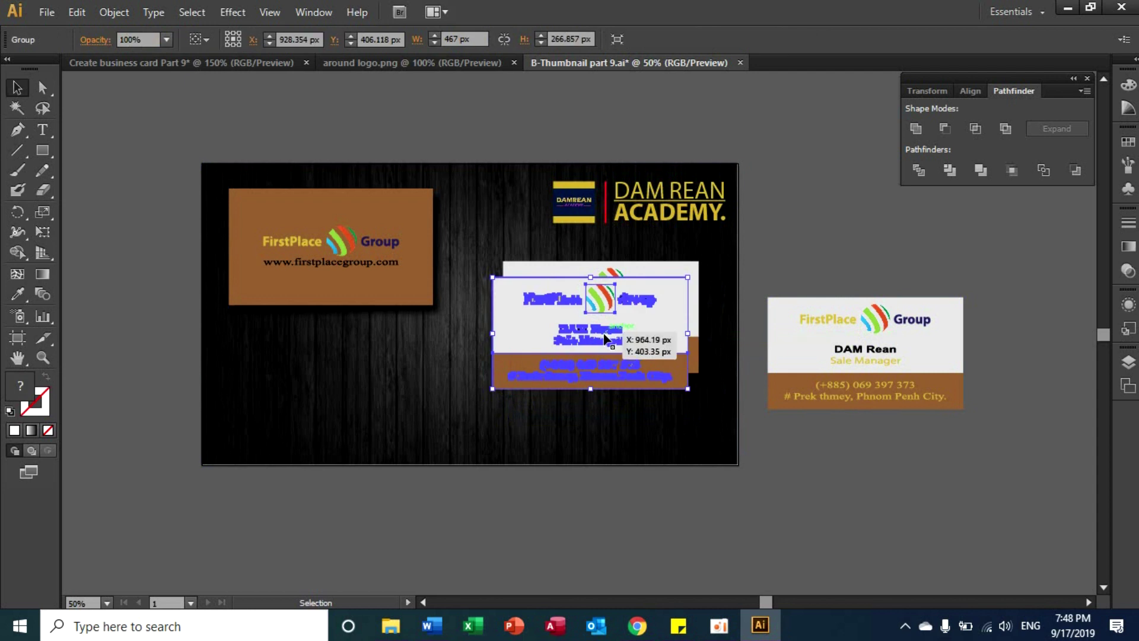
left_click_drag(626, 338, 617, 335)
left_click(824, 471)
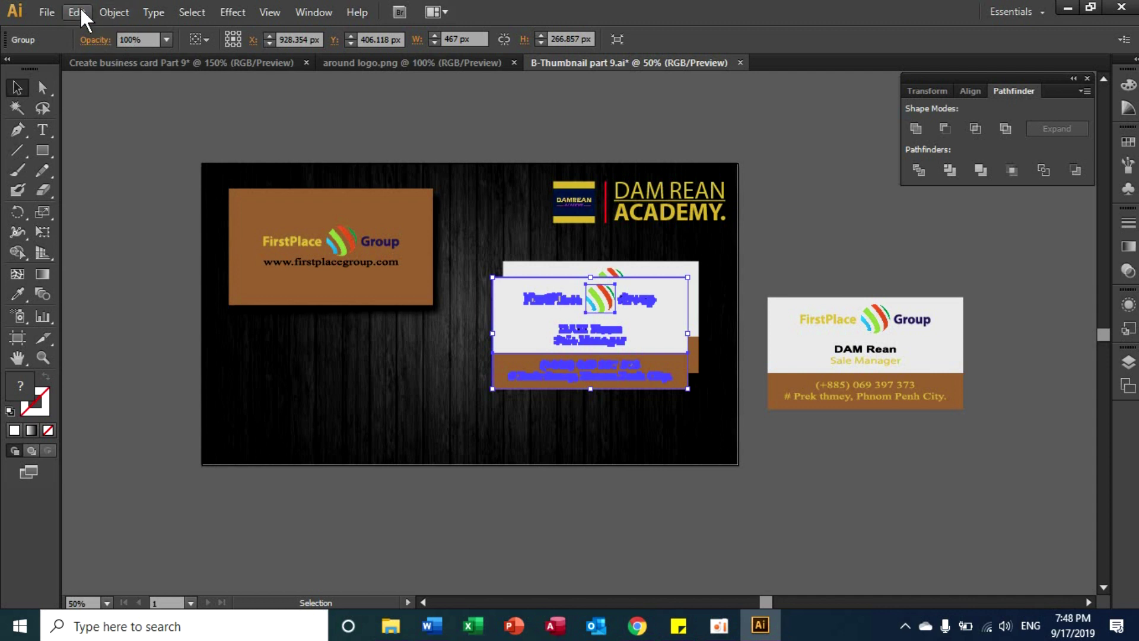
left_click(80, 12)
left_click(80, 12)
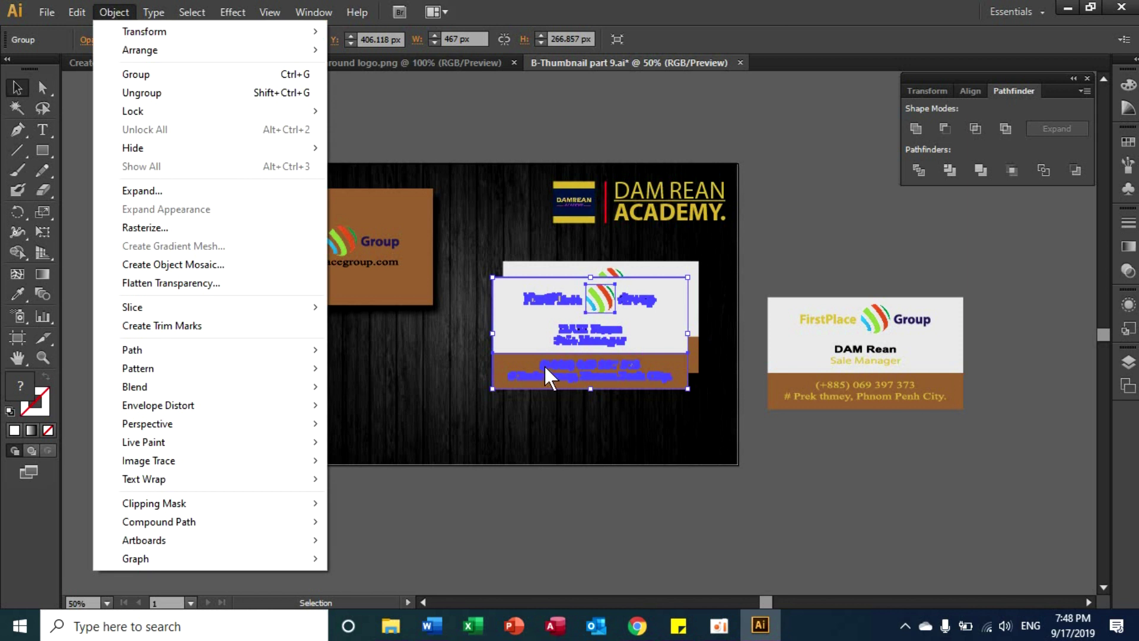
left_click(516, 388)
left_click(797, 454)
Shift the stack's front card left and down to fan the back cards.
left_click(663, 321)
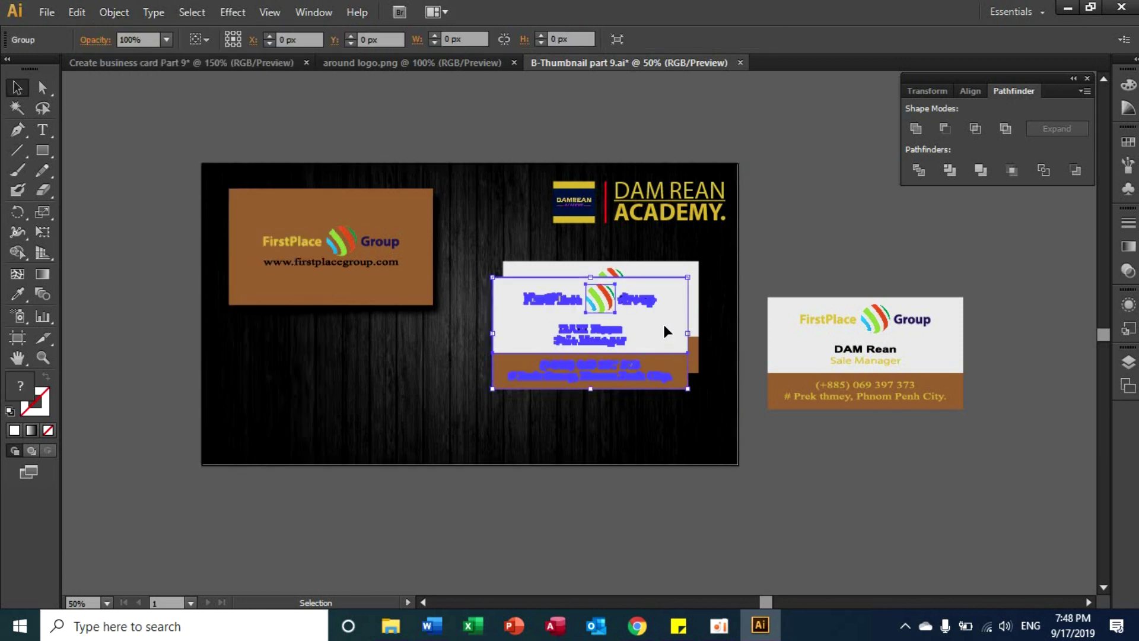
left_click_drag(667, 319, 619, 336)
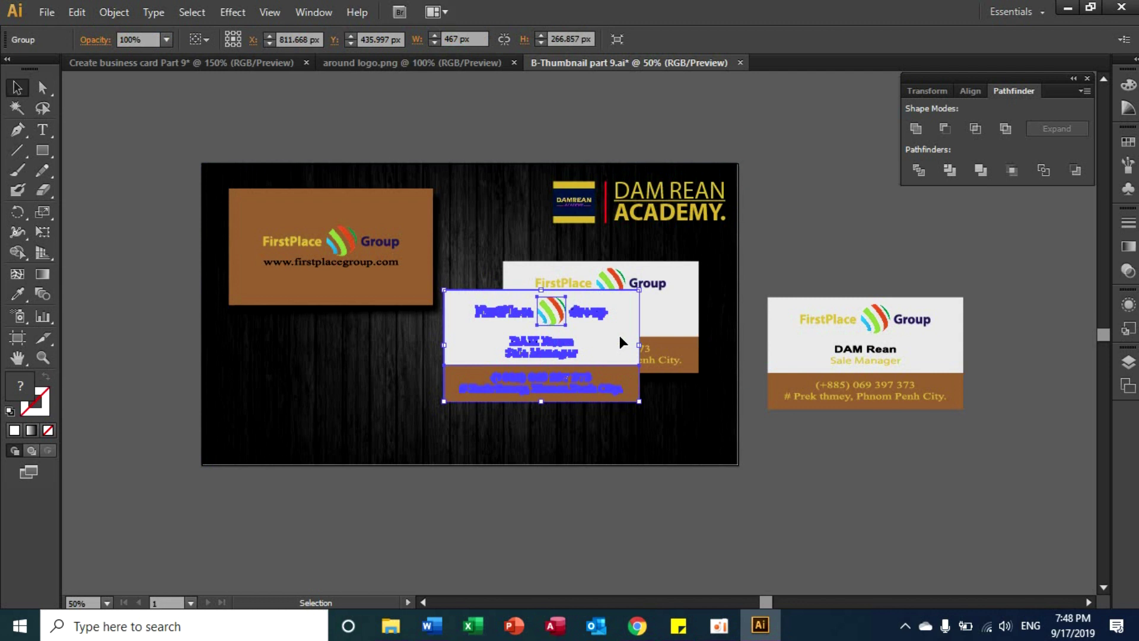
left_click(894, 434)
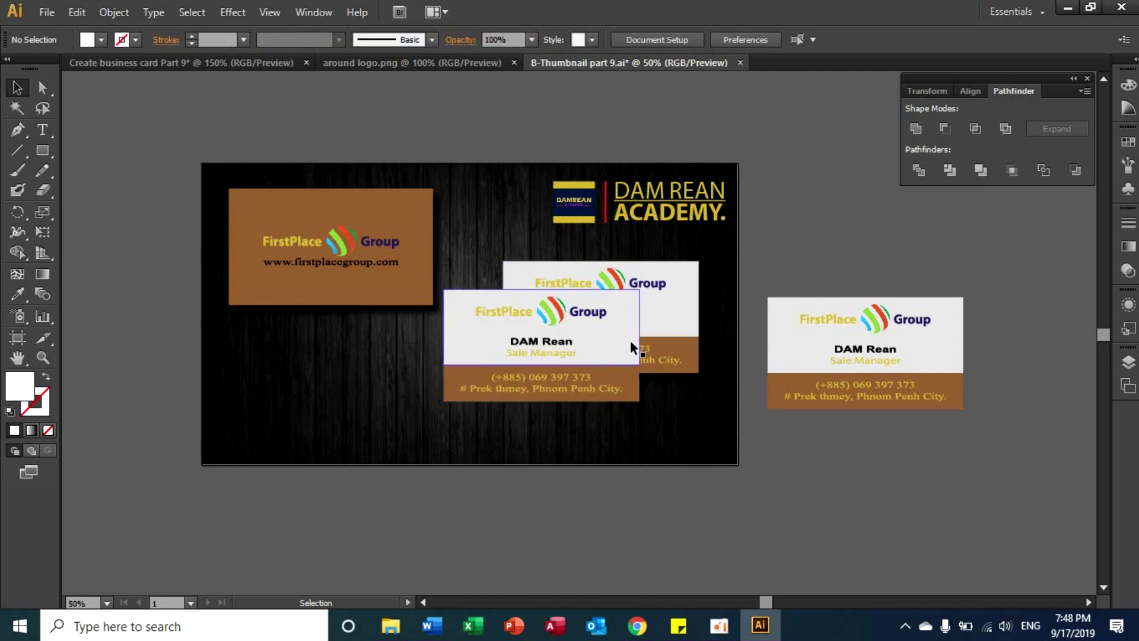
left_click(618, 316)
left_click(231, 11)
mouse_move(254, 202)
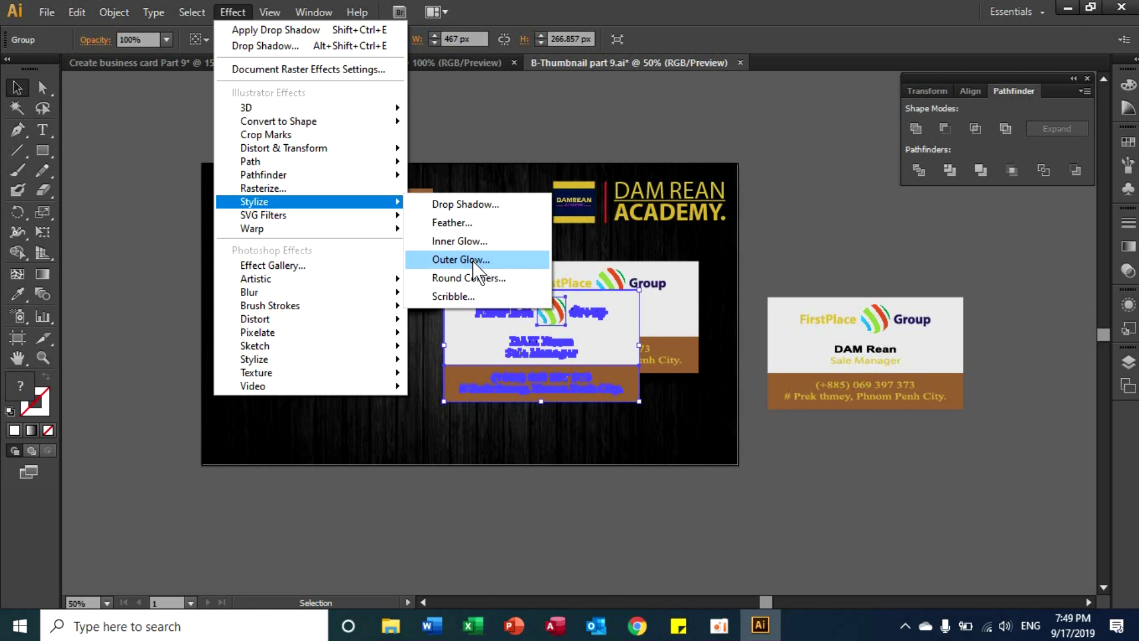
Set the front card's outer glow to Normal mode with dark red 870000 colour.
left_click(474, 261)
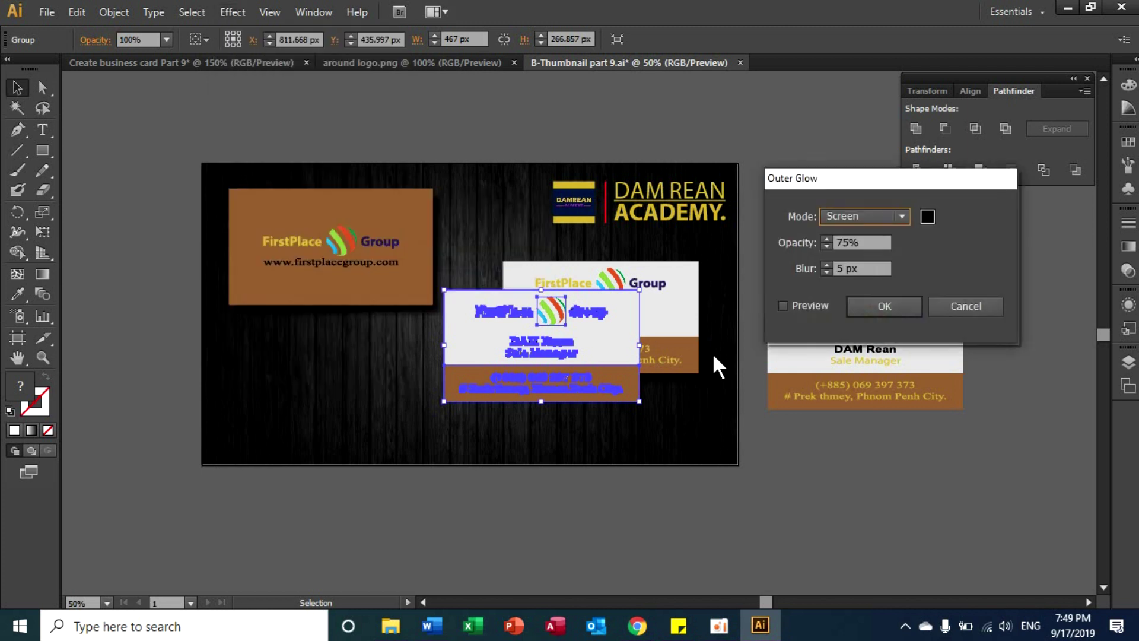
left_click(900, 216)
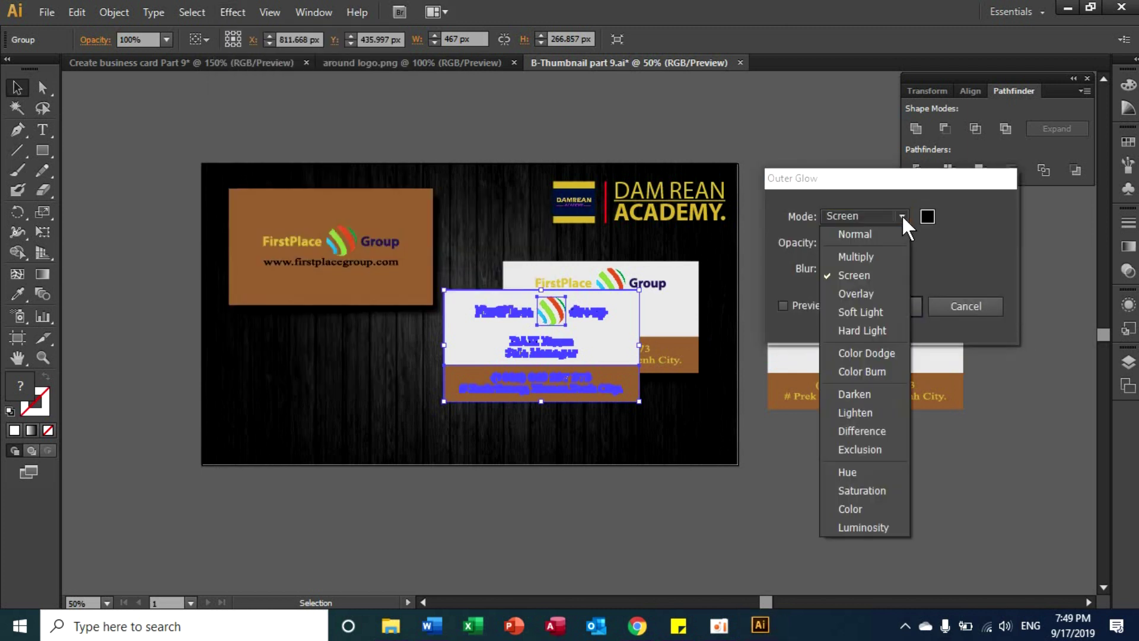
left_click(860, 235)
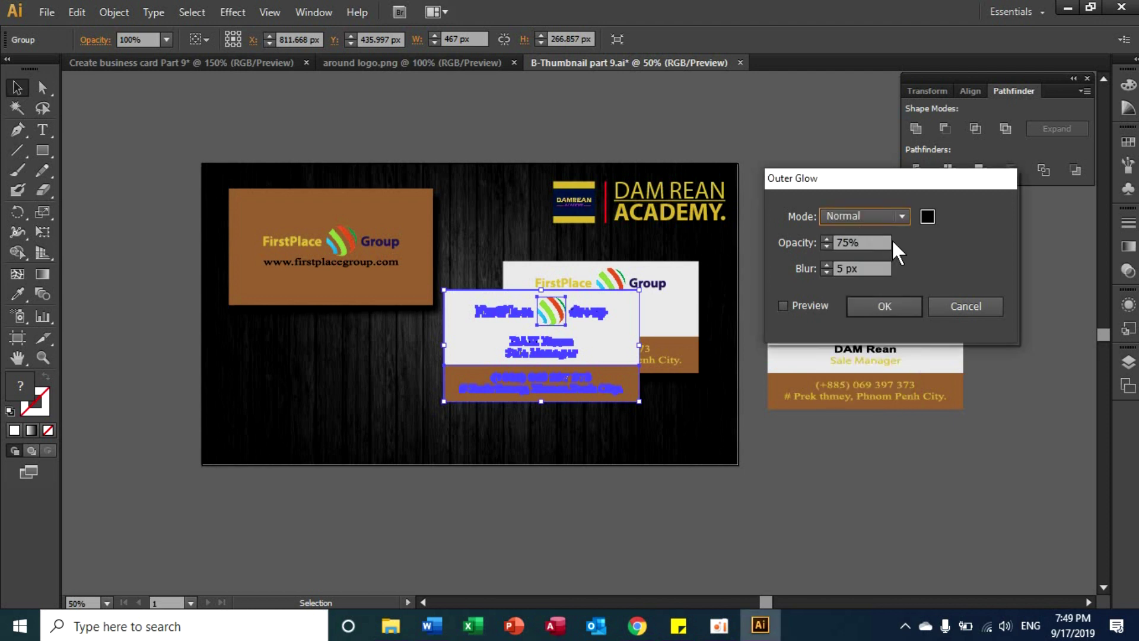
left_click(927, 217)
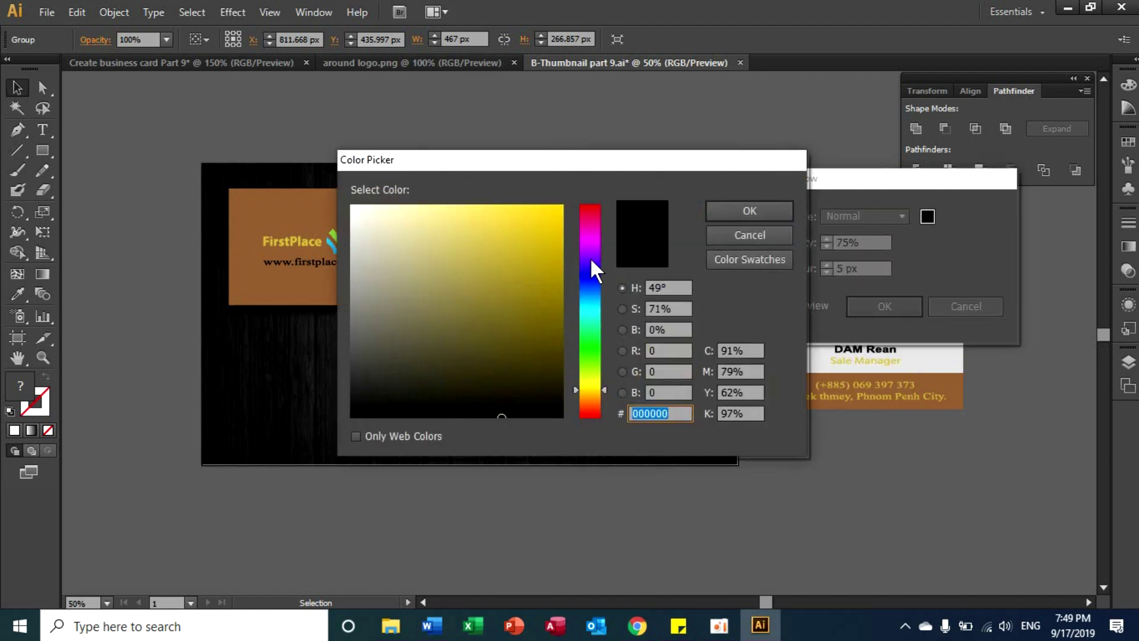
mouse_move(591, 247)
left_mouse_down()
mouse_move(599, 200)
mouse_move(590, 305)
left_mouse_up()
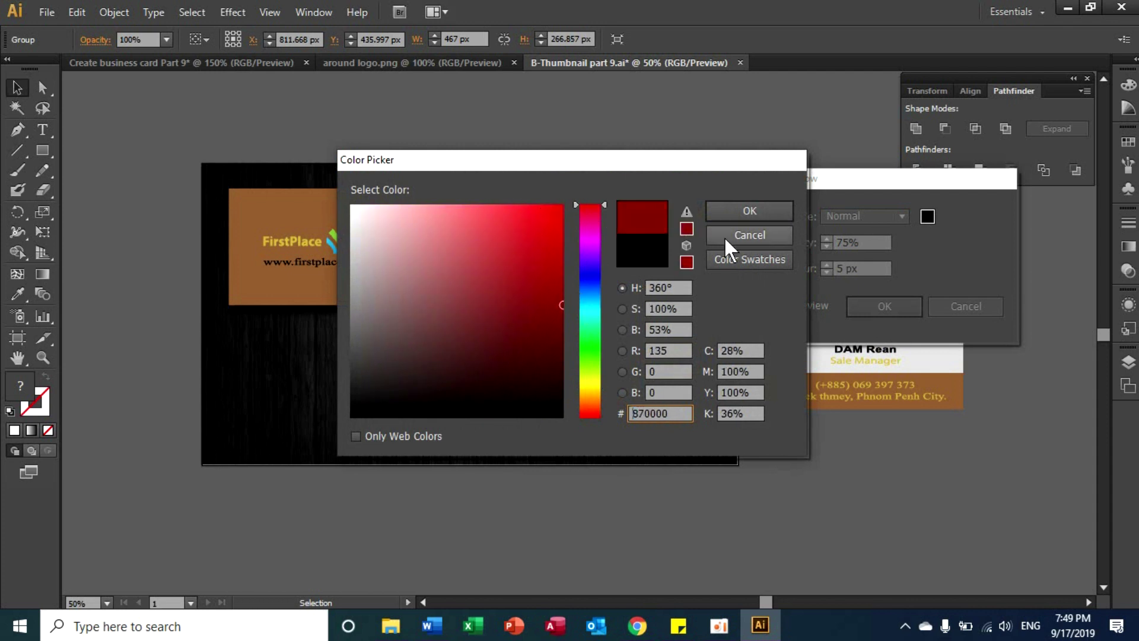
left_click(730, 212)
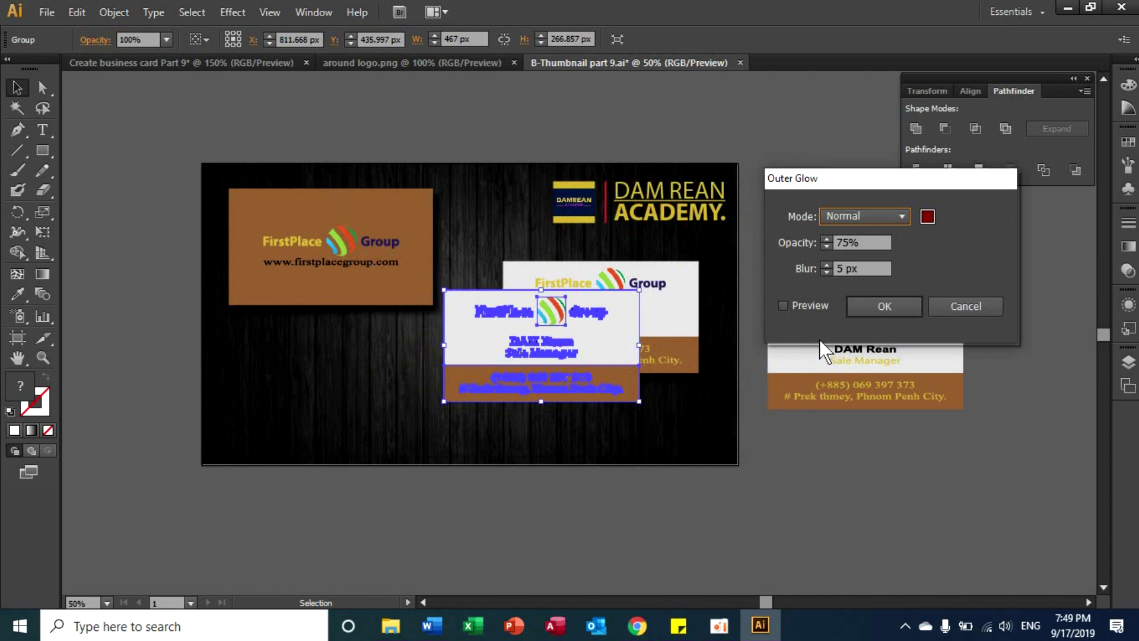
Preview the glow, settle its blur at 3 px, and apply it.
left_click(783, 305)
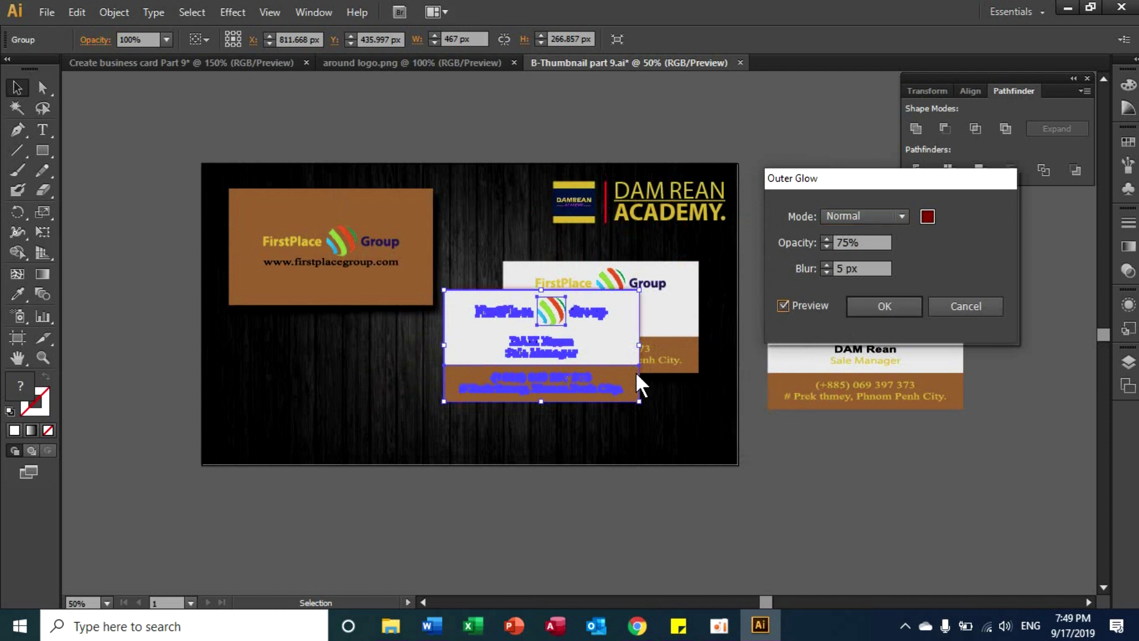
left_click(825, 265)
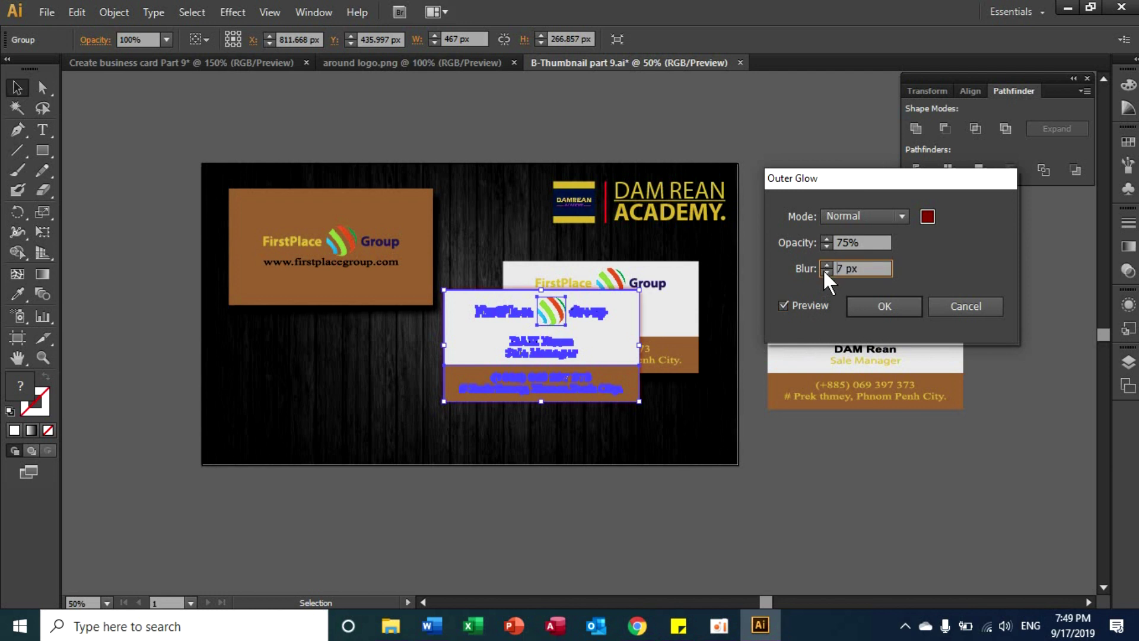
left_click(824, 271)
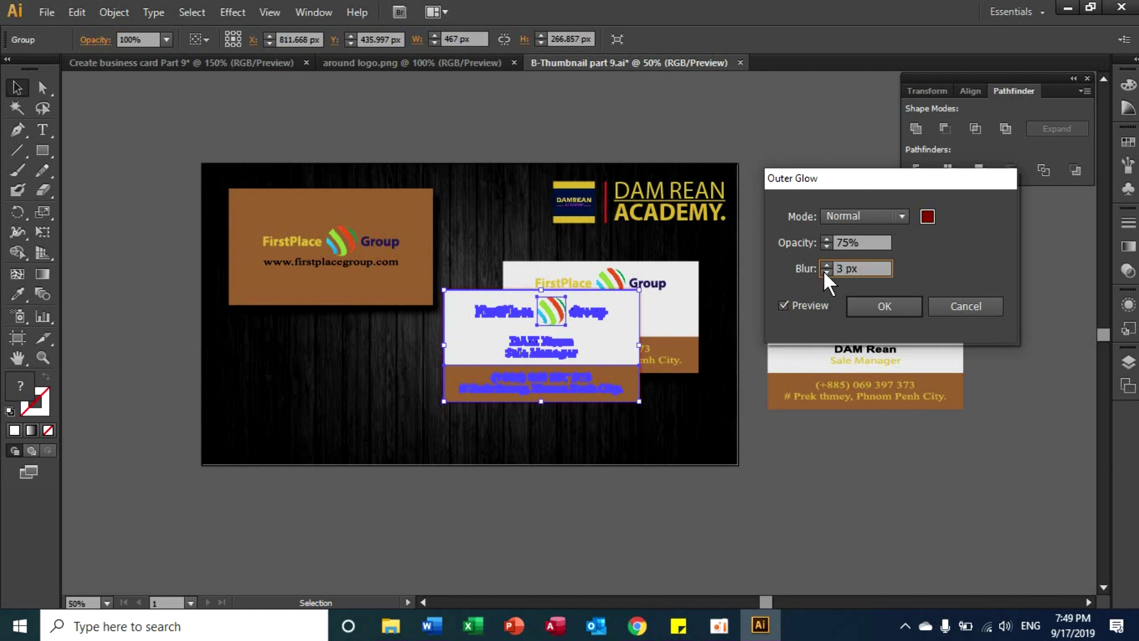
double_click(827, 237)
left_click(827, 265)
left_click(826, 272)
left_click(892, 305)
left_click(1028, 330)
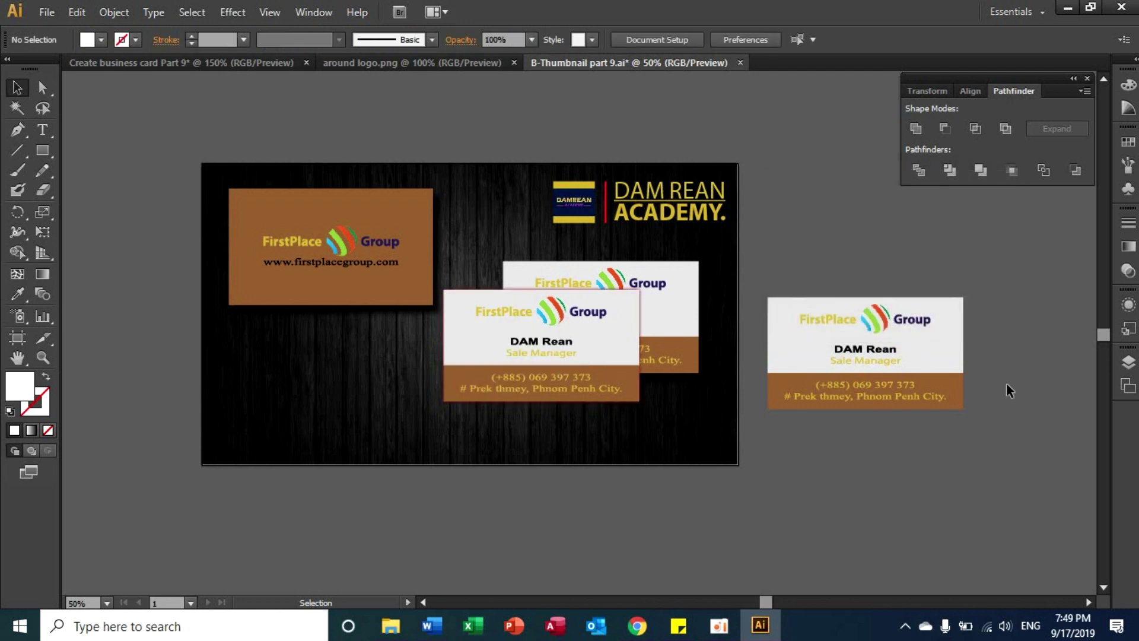
Reposition the stack's front card, then undo the stacked duplicate back cards.
mouse_move(573, 366)
left_mouse_down()
mouse_move(563, 335)
mouse_move(611, 336)
left_mouse_up()
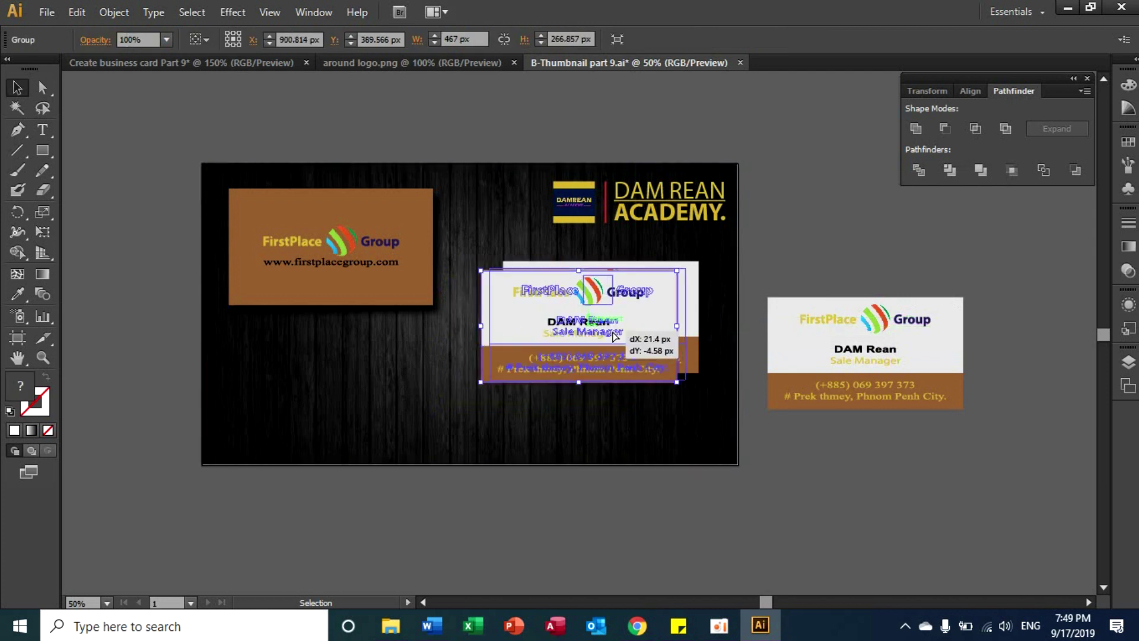
left_click_drag(611, 336, 567, 344)
left_click(857, 487)
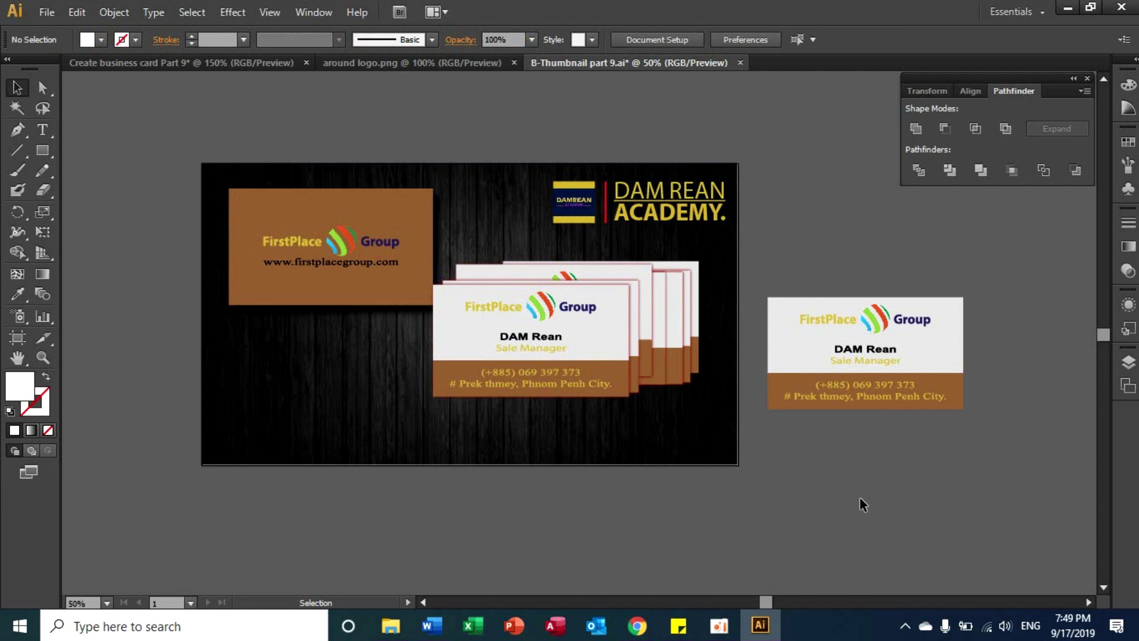
key("ctrl+z")
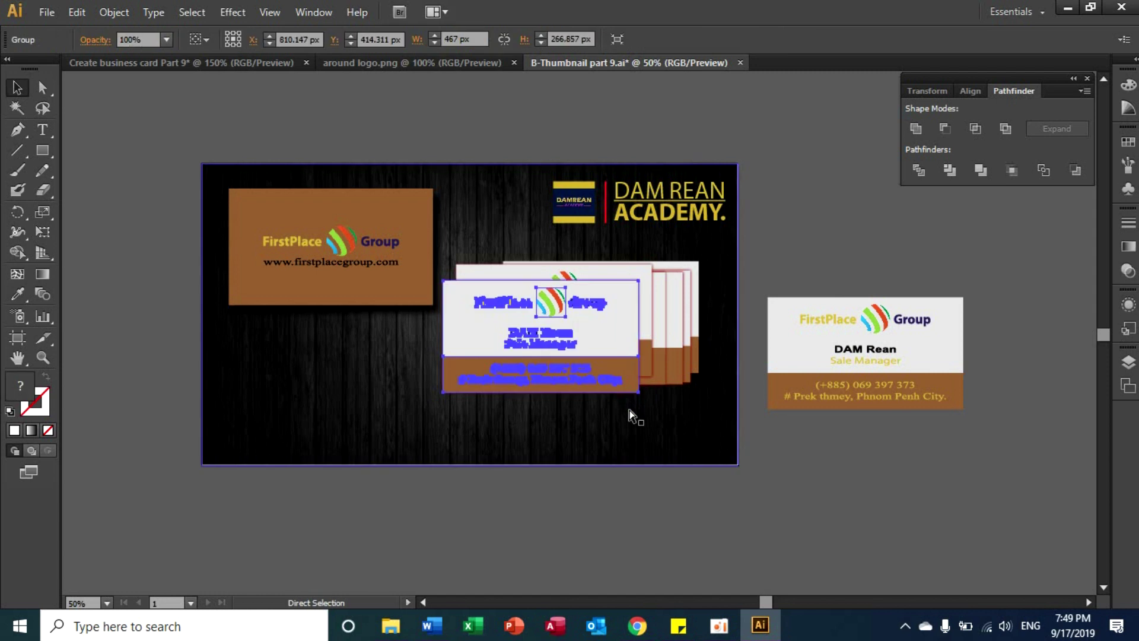
key("ctrl+z")
key("ctrl+z")
key("ctrl+z")
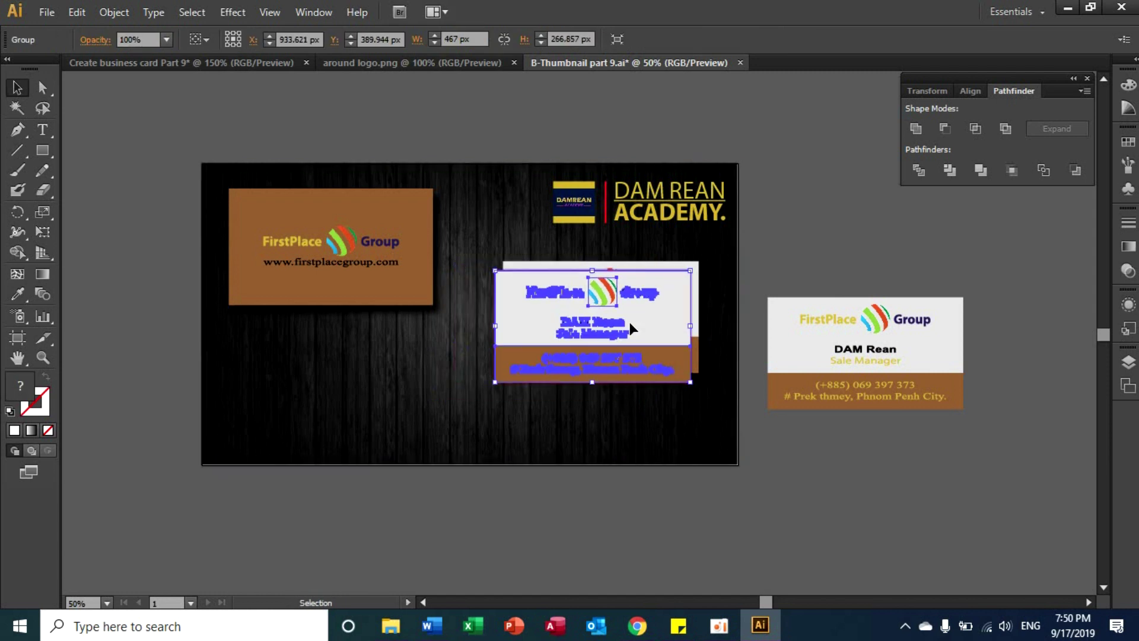
Place an offset copy of the back card, rotate it about 25°, and shift it left.
mouse_move(590, 350)
left_mouse_down()
mouse_move(581, 360)
mouse_move(628, 350)
mouse_move(607, 353)
mouse_move(619, 360)
left_mouse_up()
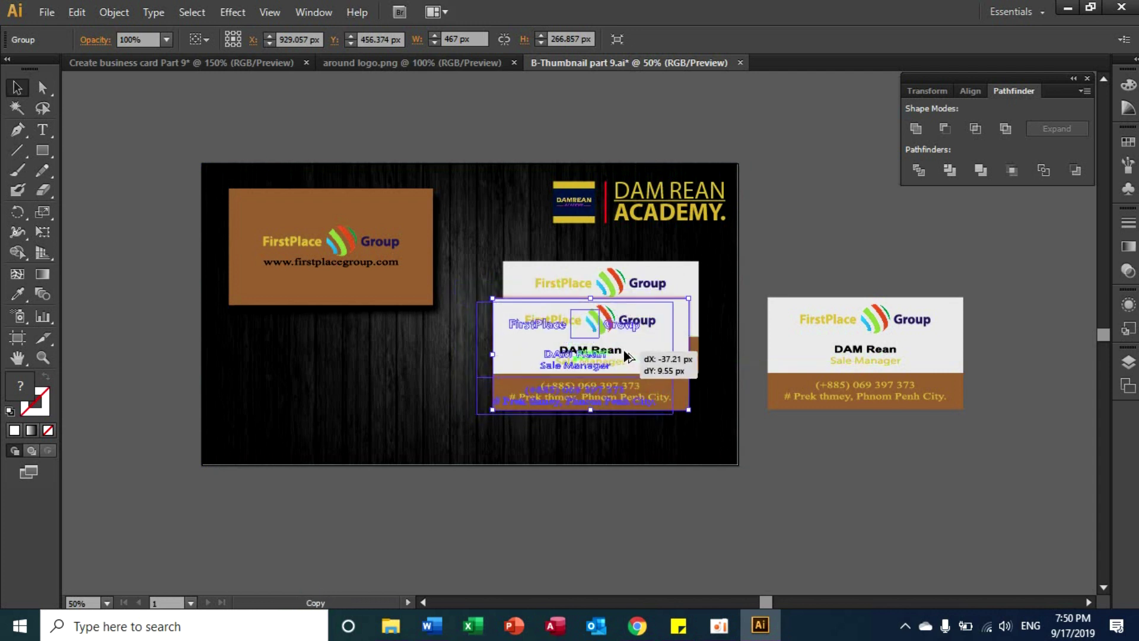
mouse_move(618, 357)
left_mouse_down()
mouse_move(622, 345)
mouse_move(575, 365)
left_mouse_up()
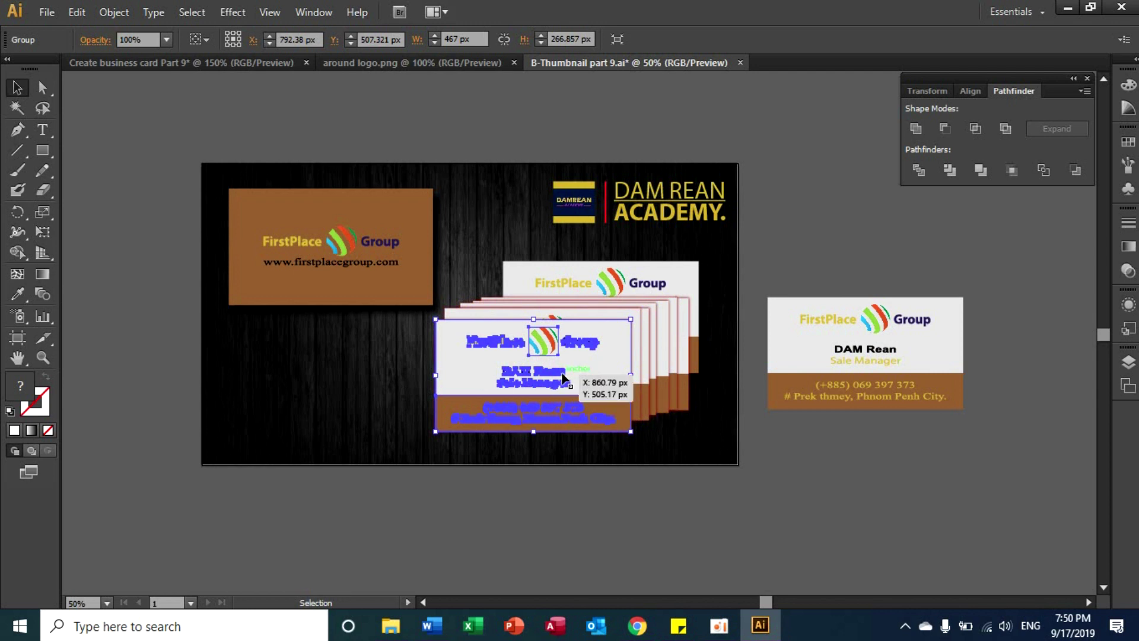
left_click_drag(628, 321, 600, 330)
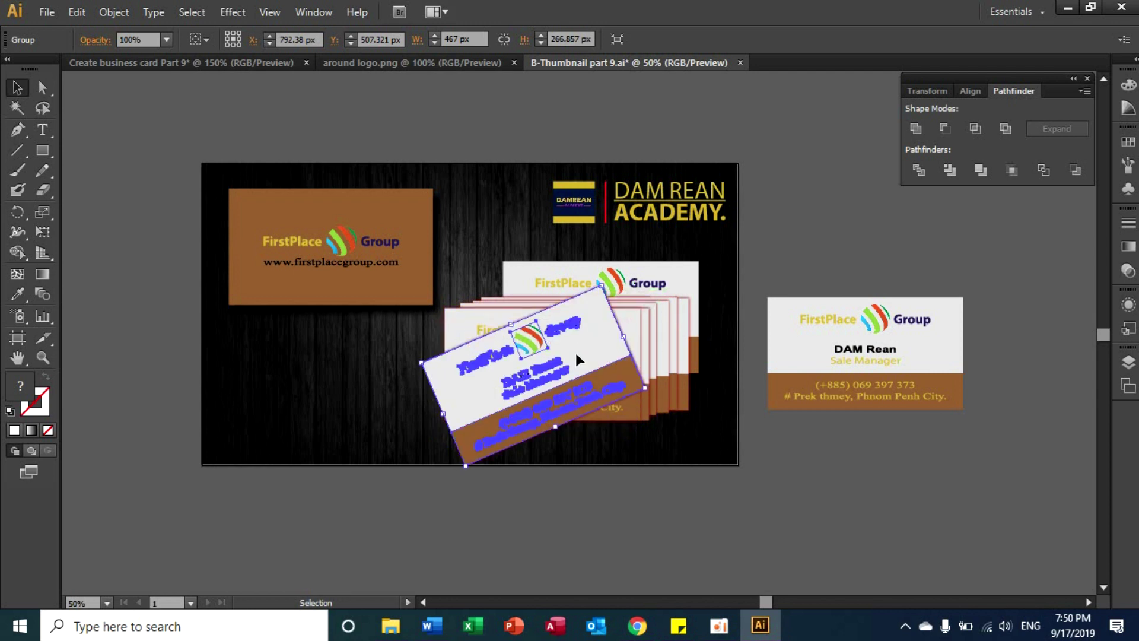
left_click_drag(532, 356, 500, 357)
left_click(906, 450)
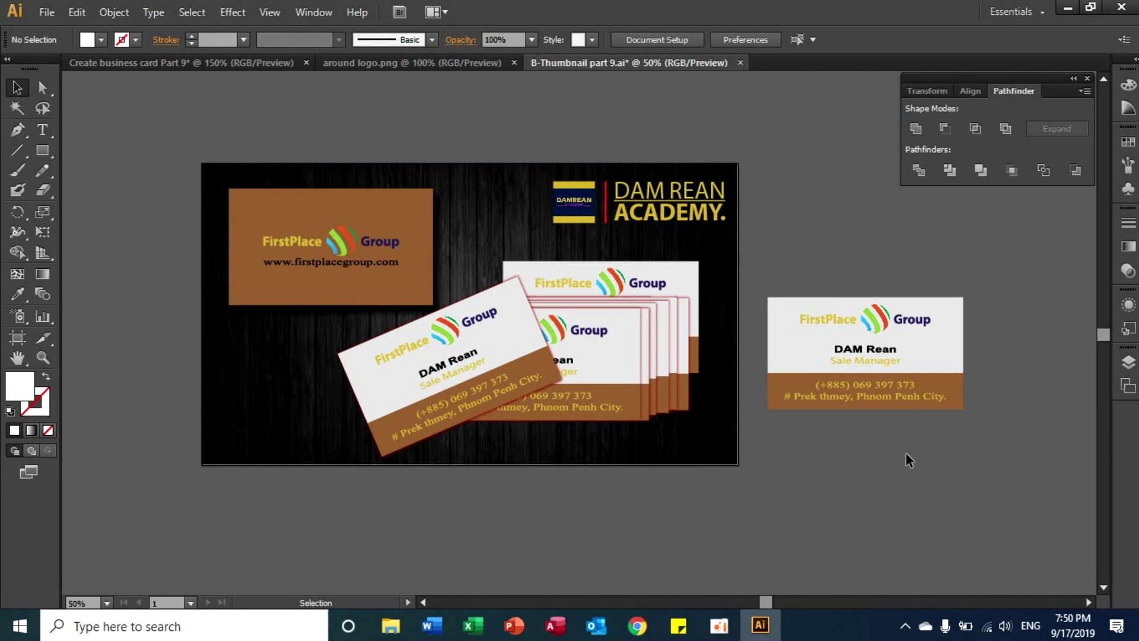
Try the spare card on the card stack, then undo the move.
left_click(889, 324)
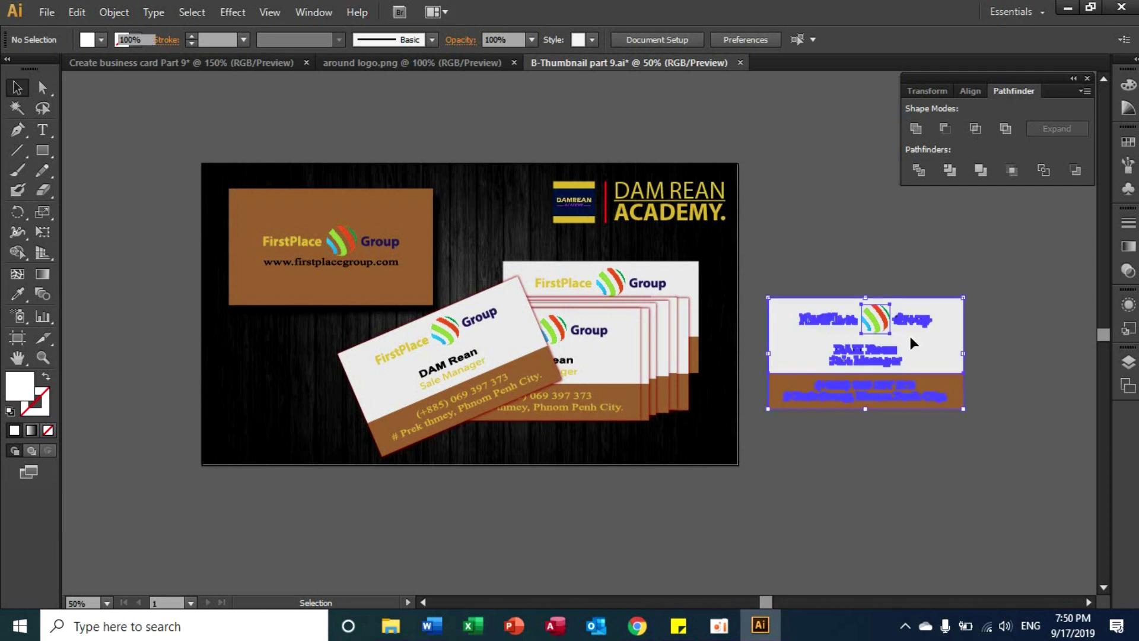
mouse_move(936, 345)
left_mouse_down()
mouse_move(841, 376)
mouse_move(635, 384)
left_mouse_up()
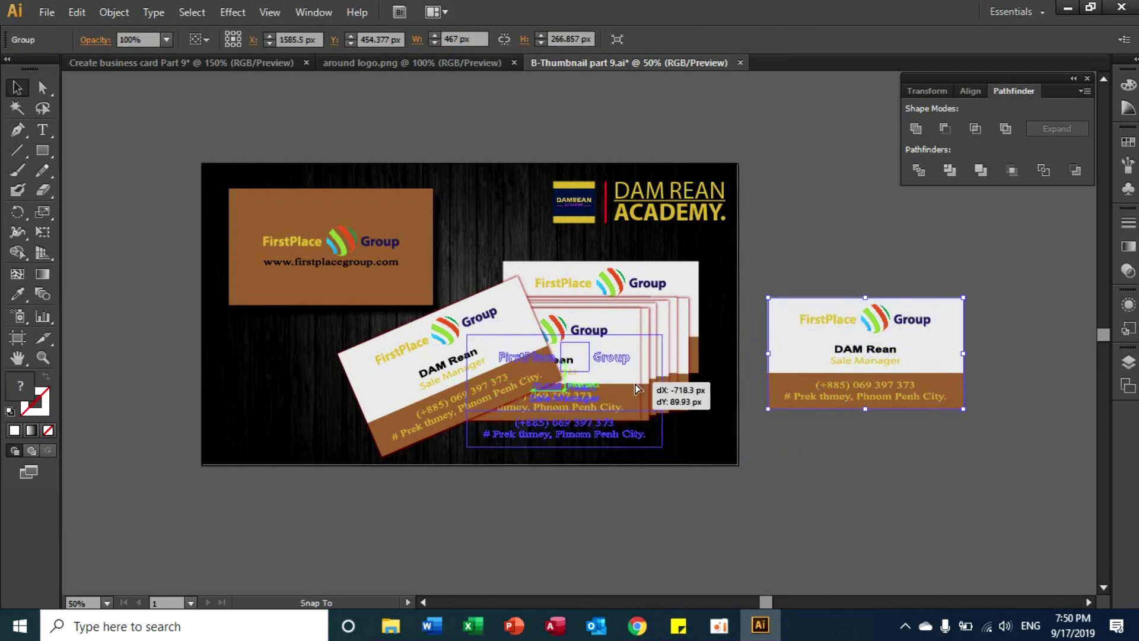
left_click_drag(635, 384, 636, 389)
left_click(956, 394)
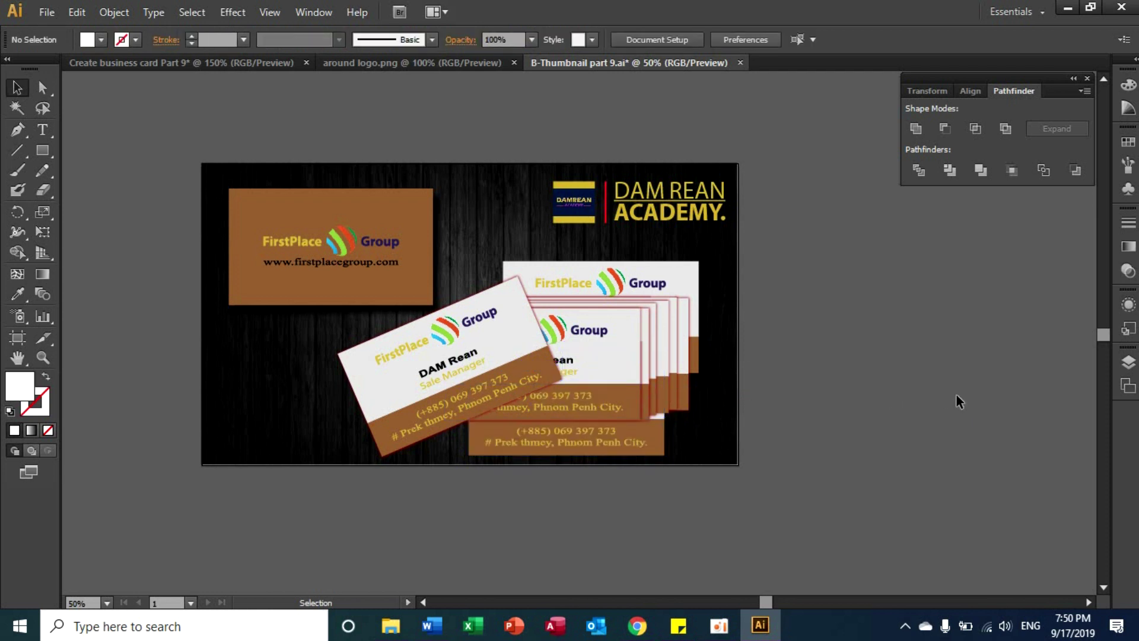
key("ctrl+z")
key("ctrl+z")
Bring the spare card to front over the stack, then move it off and delete it.
left_click_drag(914, 345, 378, 385)
right_click(310, 379)
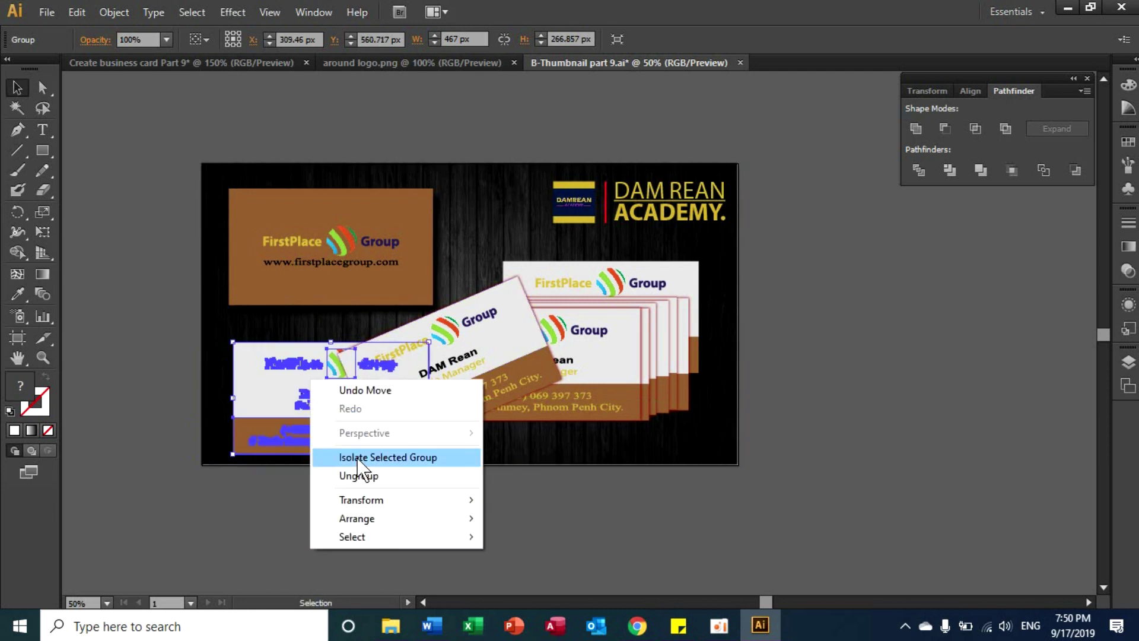
left_click(536, 518)
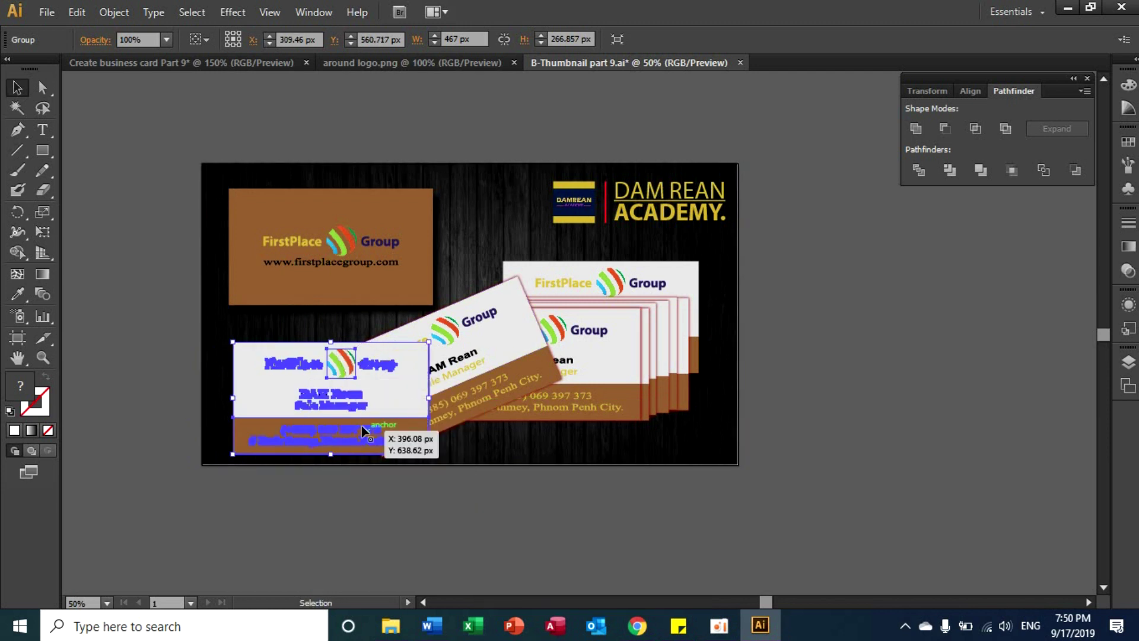
left_click_drag(402, 454, 658, 455)
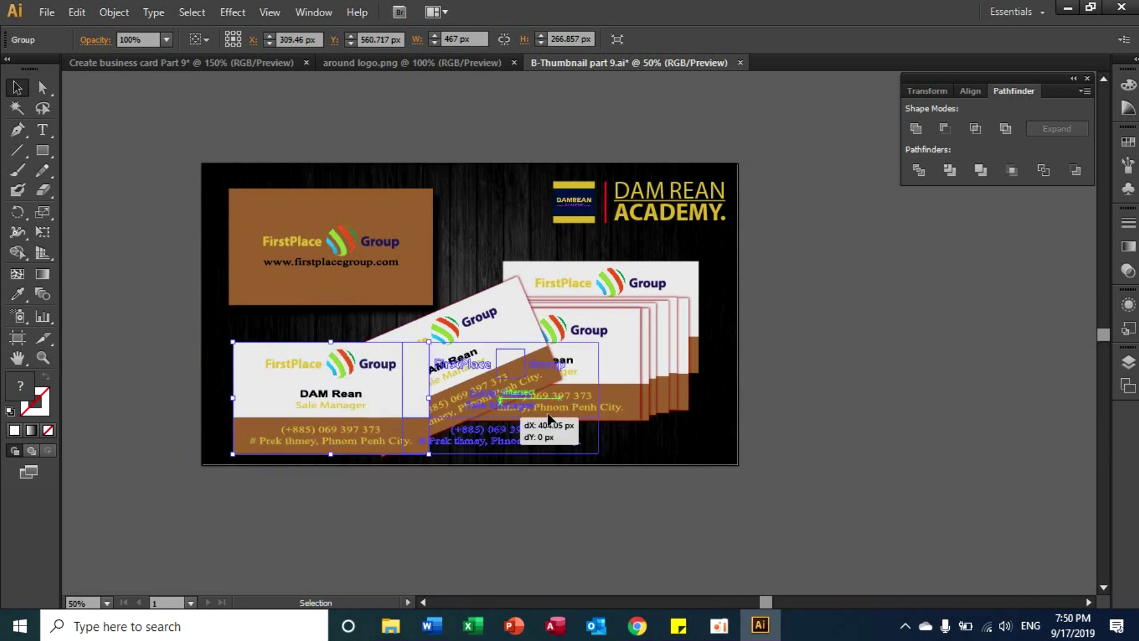
left_click(792, 421)
left_click_drag(656, 428, 956, 404)
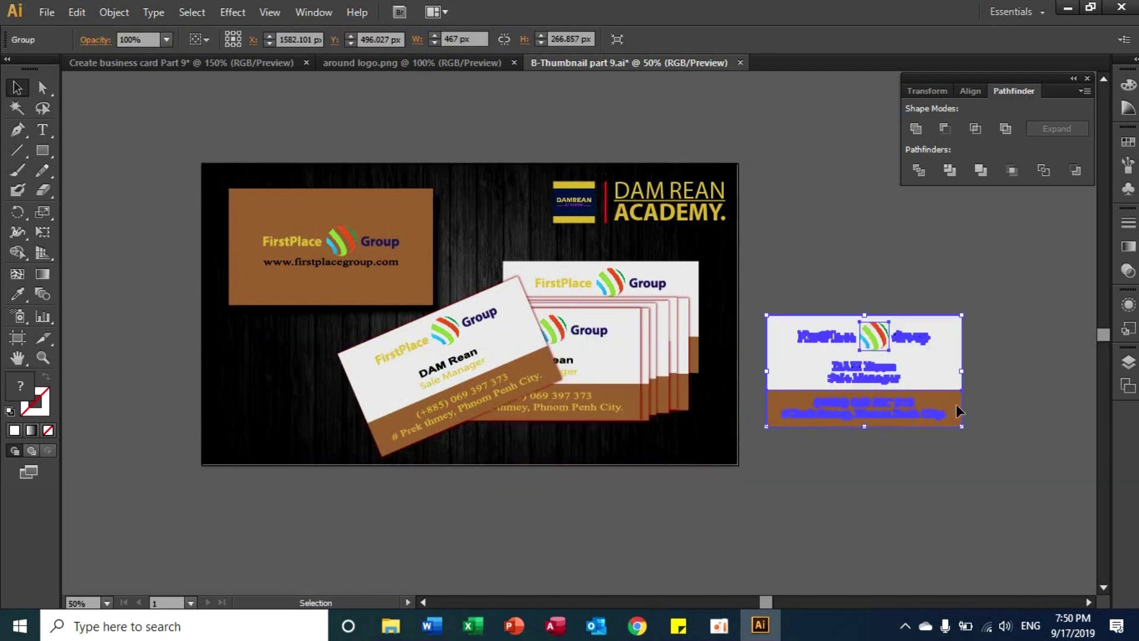
key("Delete")
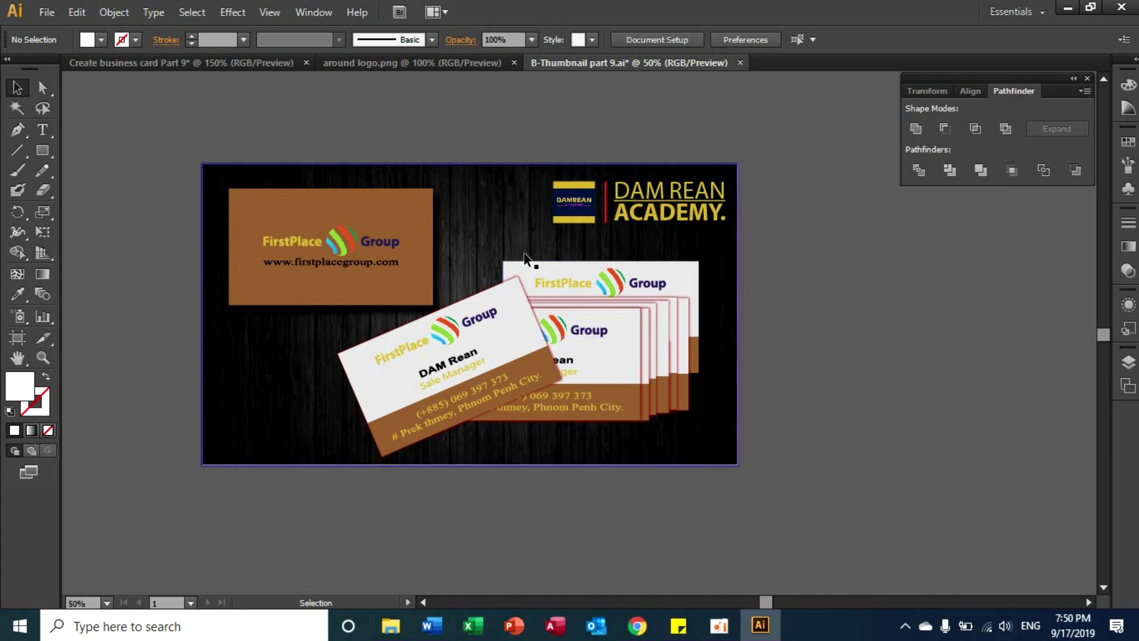
Save the thumbnail document.
left_click(48, 10)
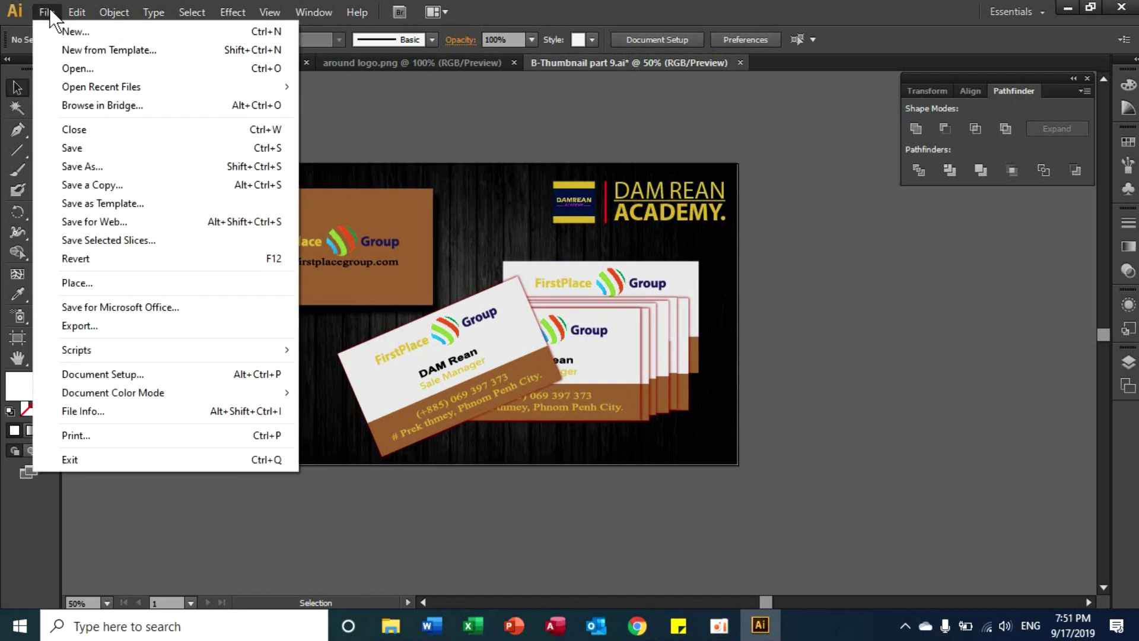
left_click(92, 150)
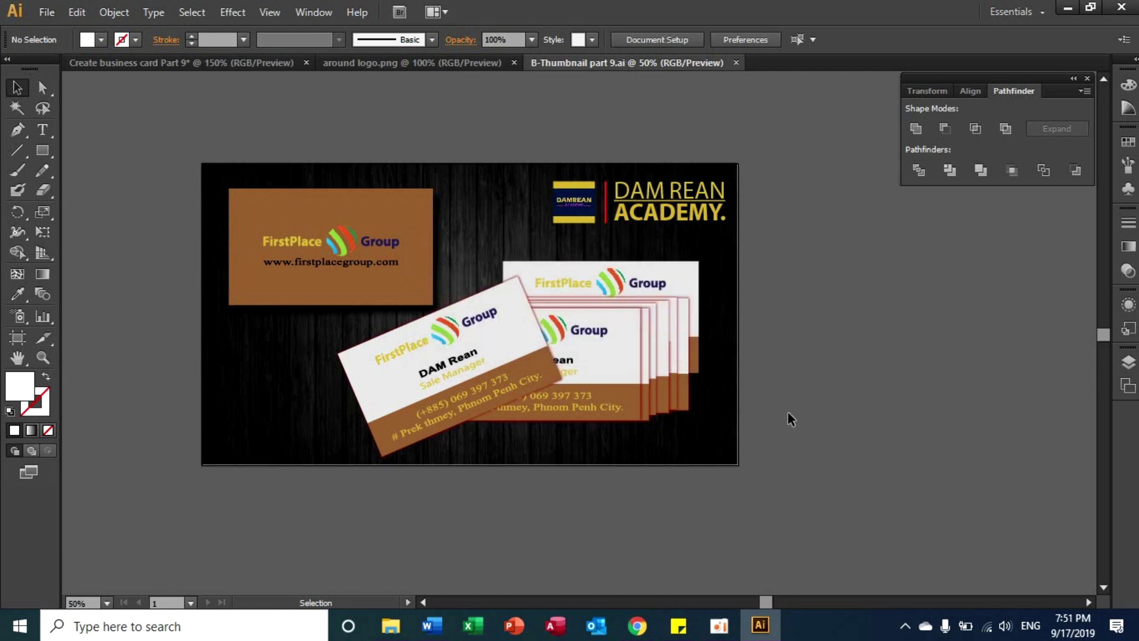
left_click(47, 12)
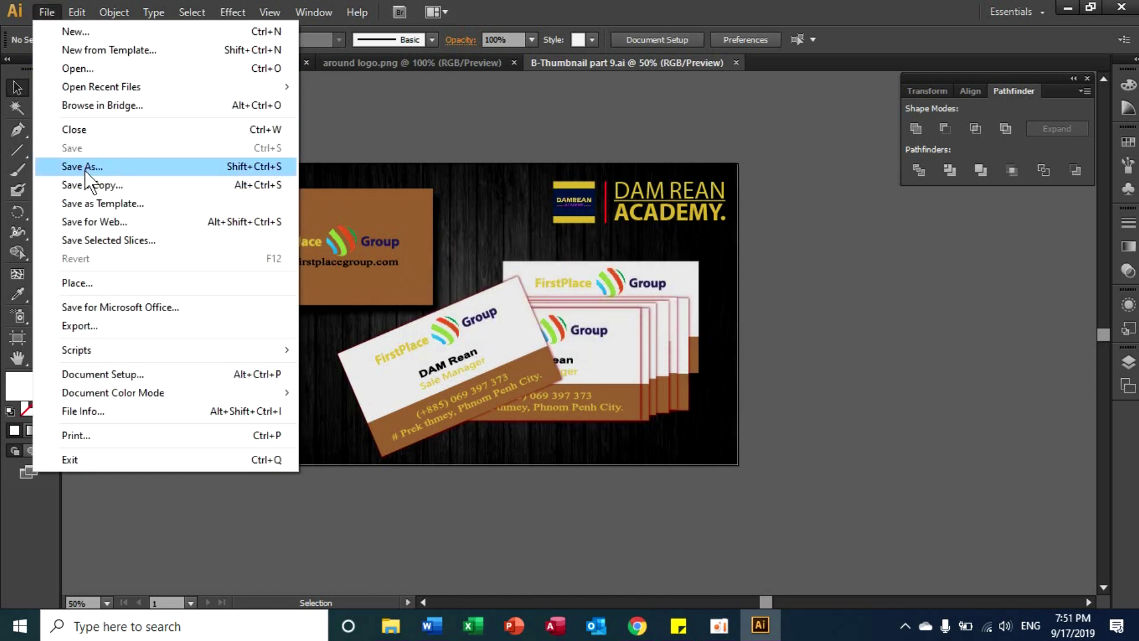
left_click(89, 166)
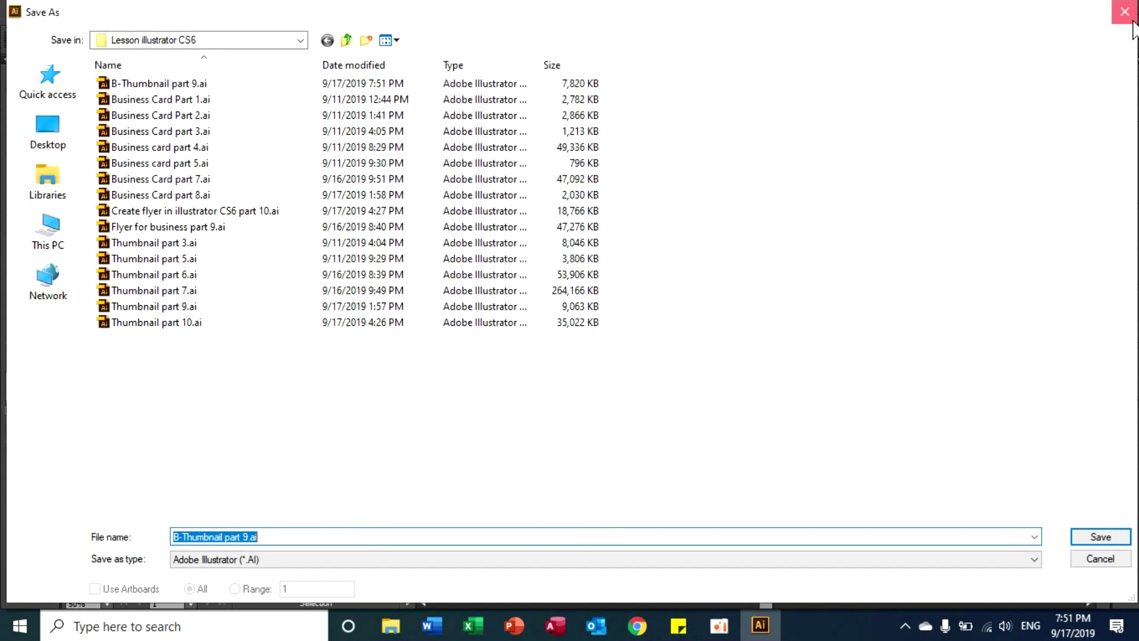
left_click(1132, 23)
Export the artwork as JPEG 'B-Thumbnail part 9.jpg' into Rendered > THumbnails at 300 ppi.
left_click(46, 12)
left_click(73, 331)
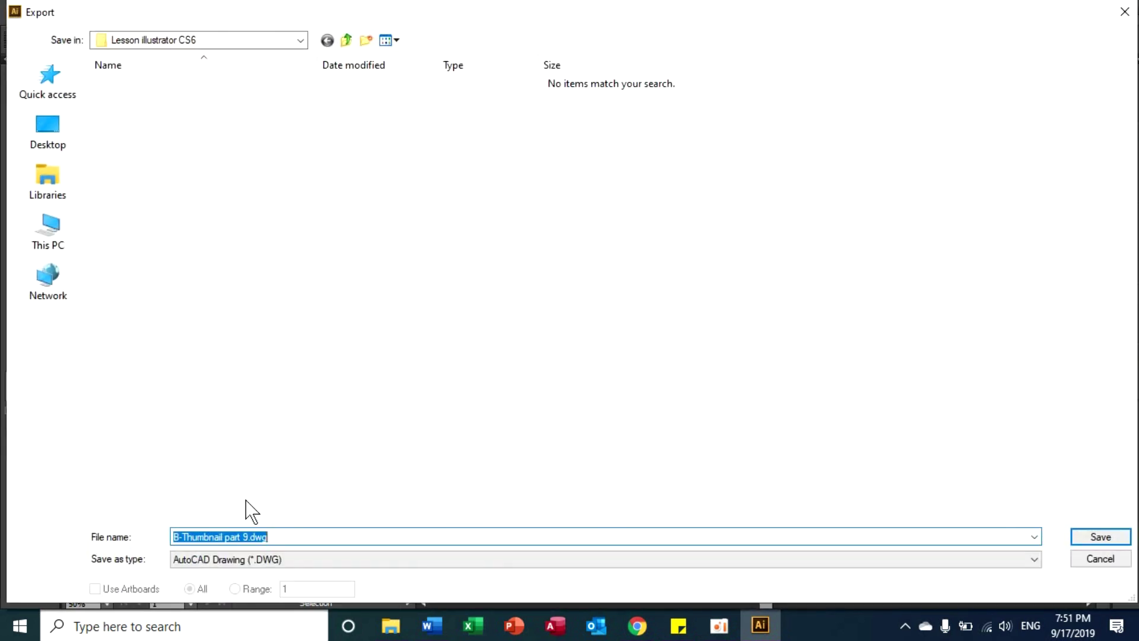
left_click(347, 40)
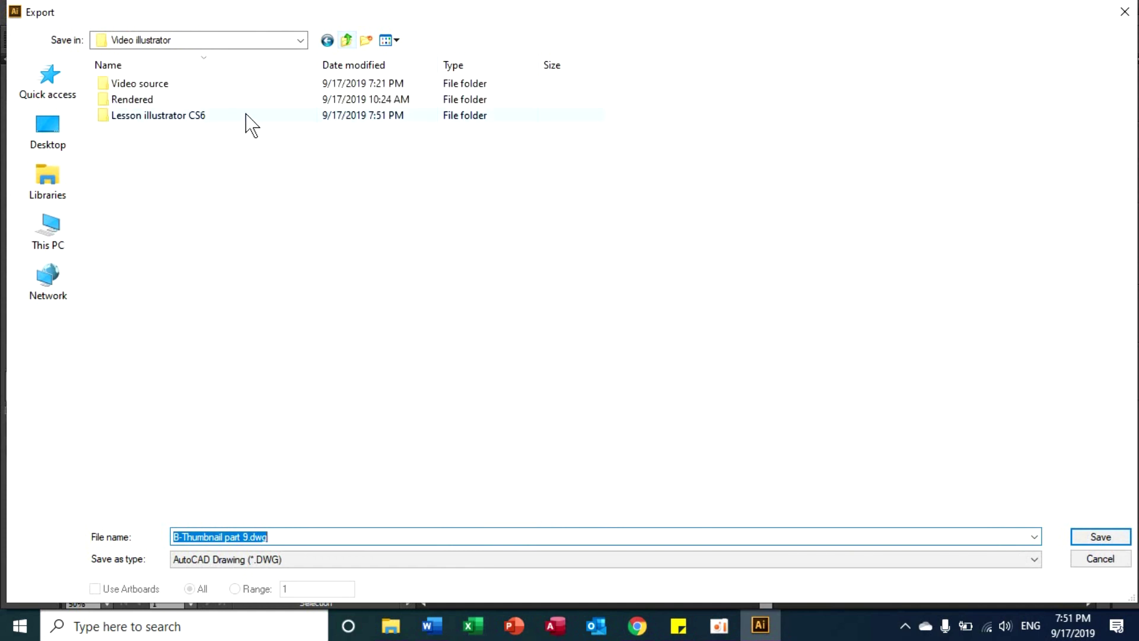
double_click(135, 100)
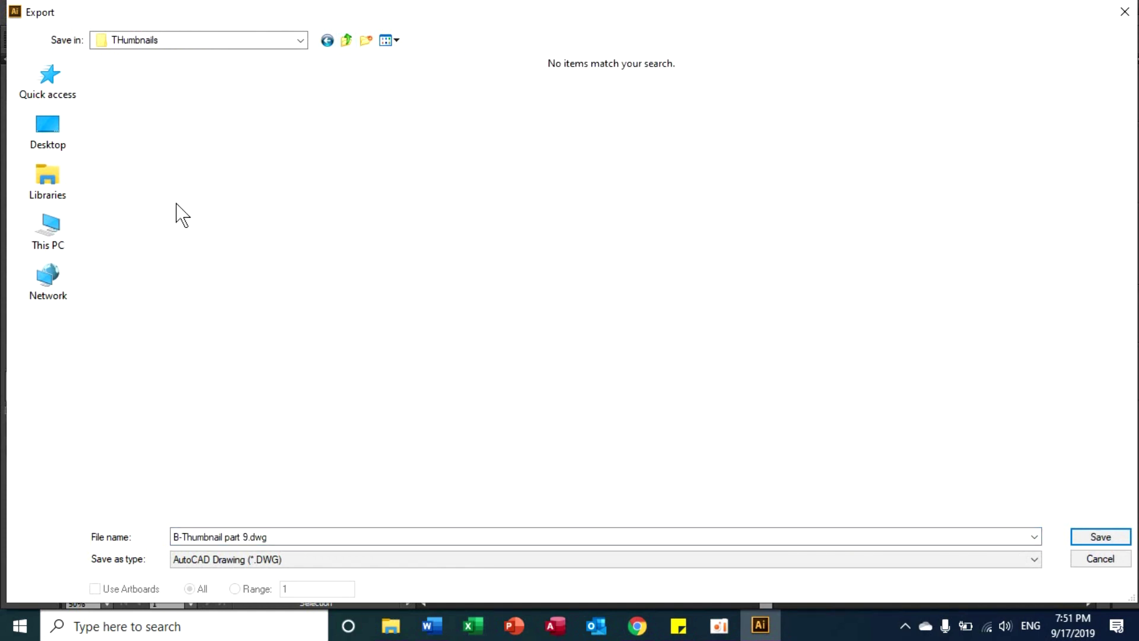
left_click(308, 559)
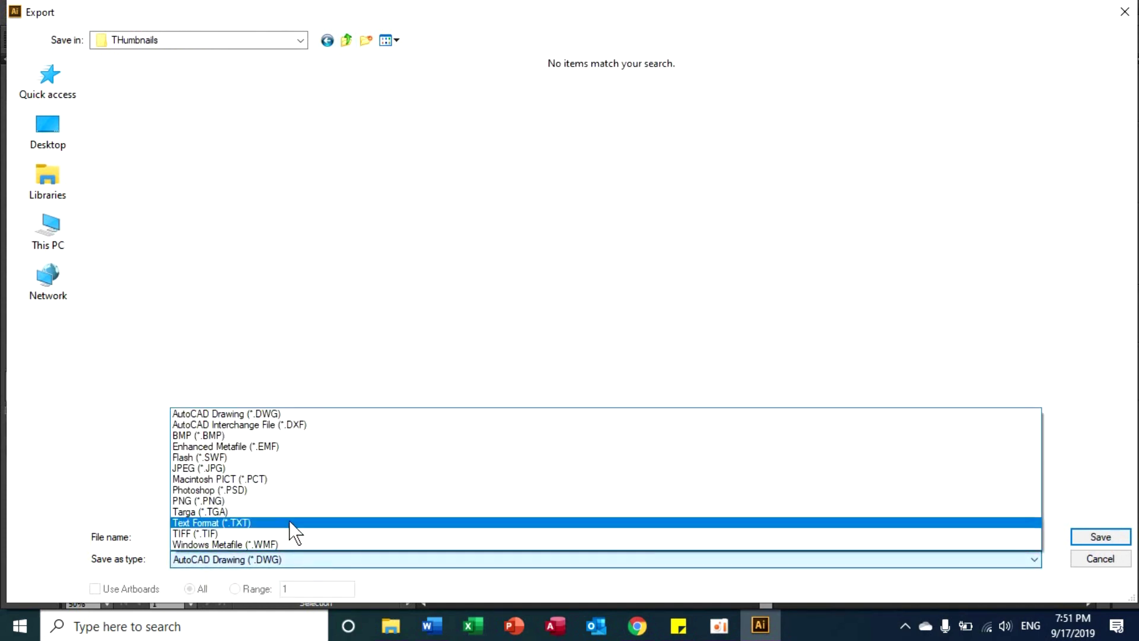
left_click(223, 465)
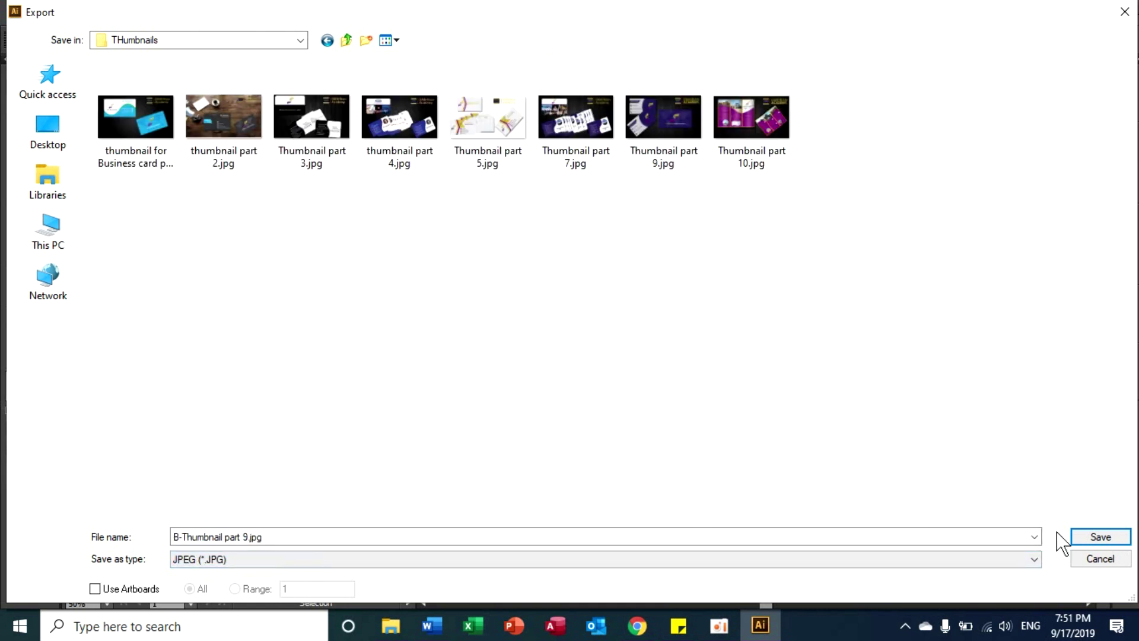
left_click(1102, 537)
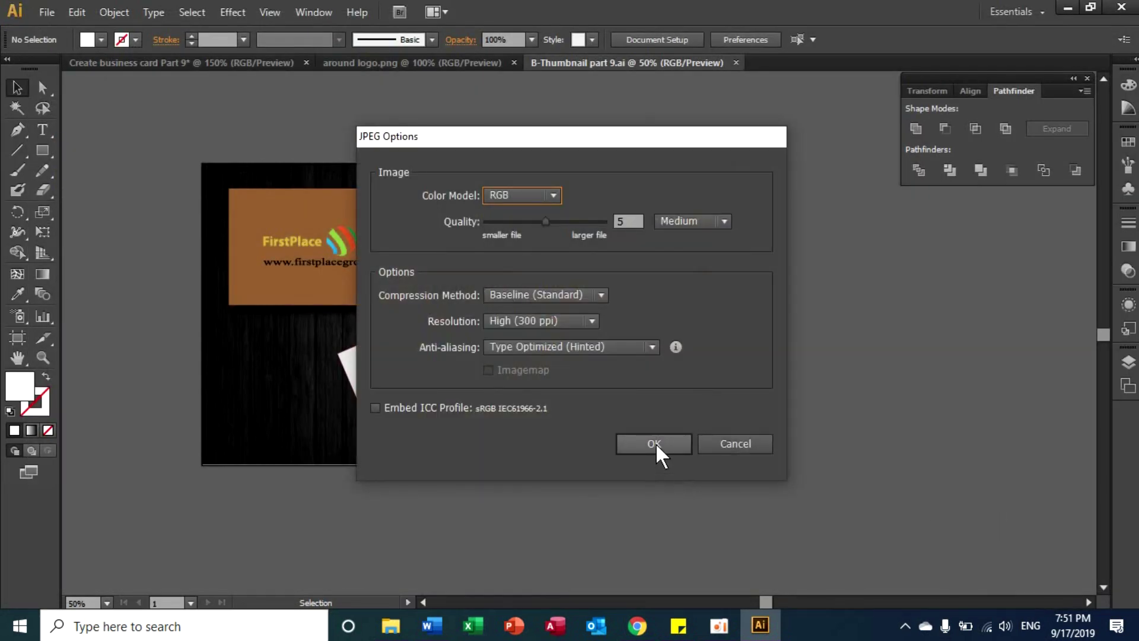
left_click(669, 449)
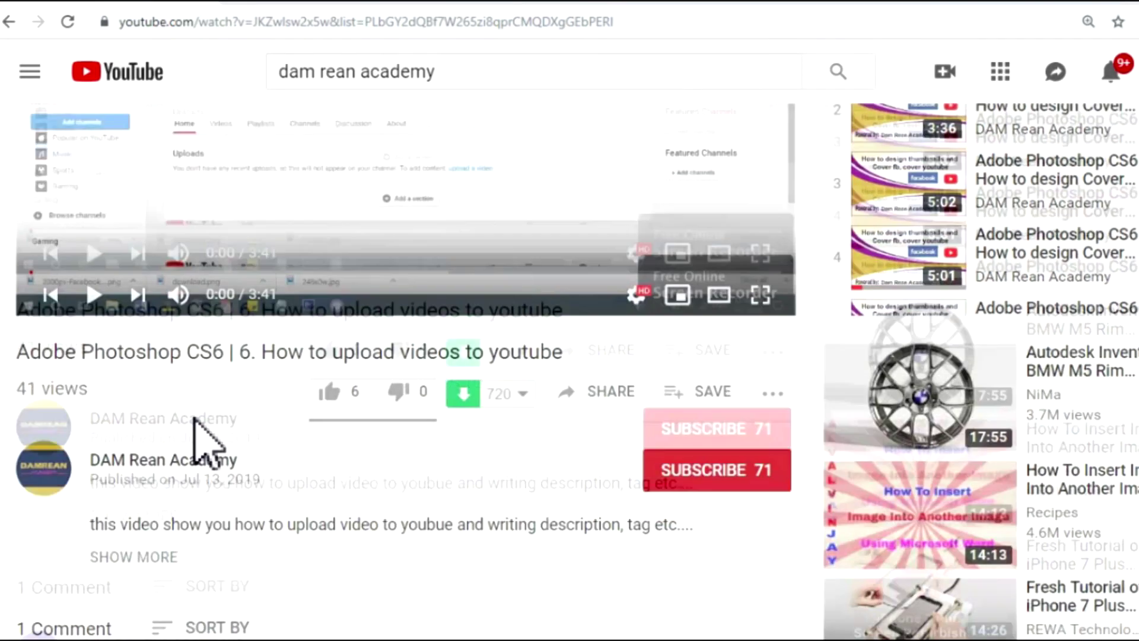
Like the Photoshop CS6 upload-tutorial video and subscribe to its channel.
scroll(195, 439, "down", 2)
left_click(330, 275)
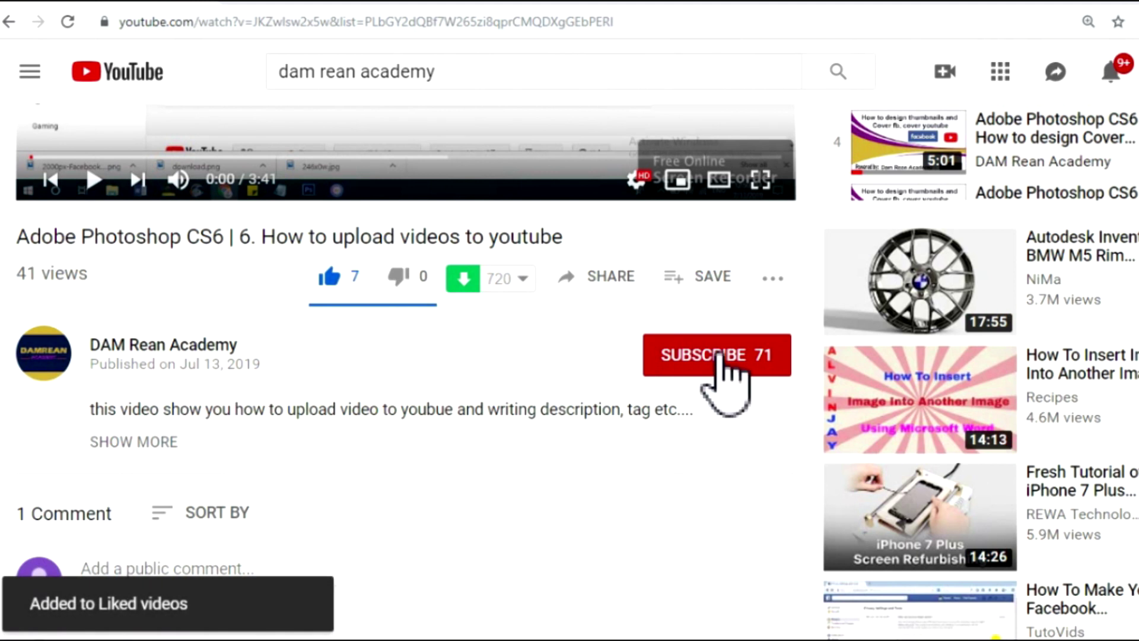
left_click(719, 354)
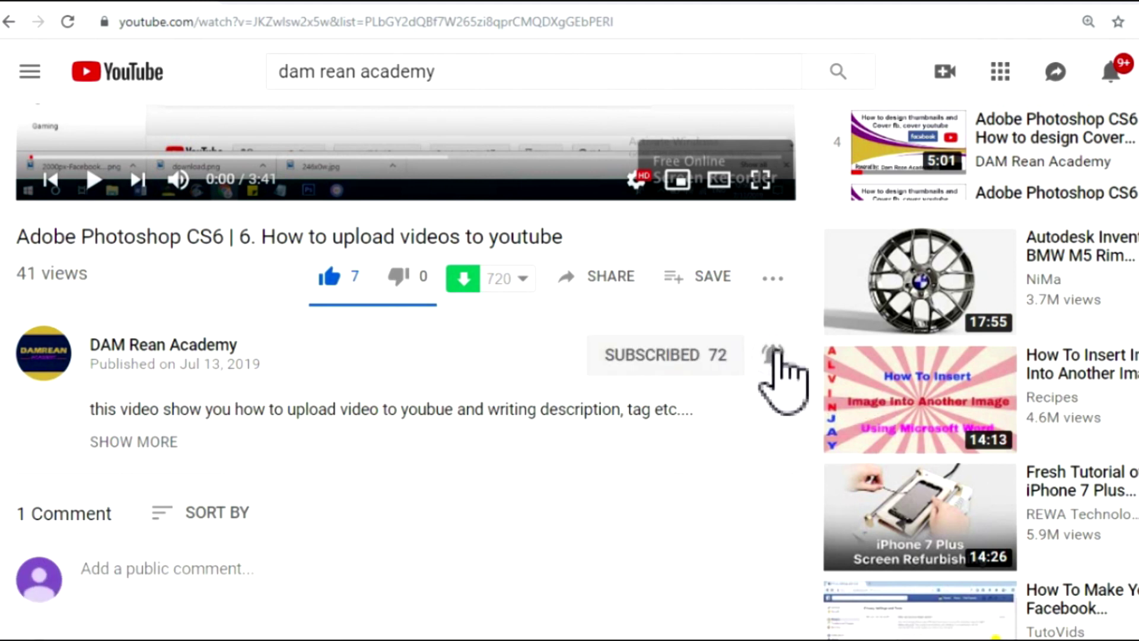